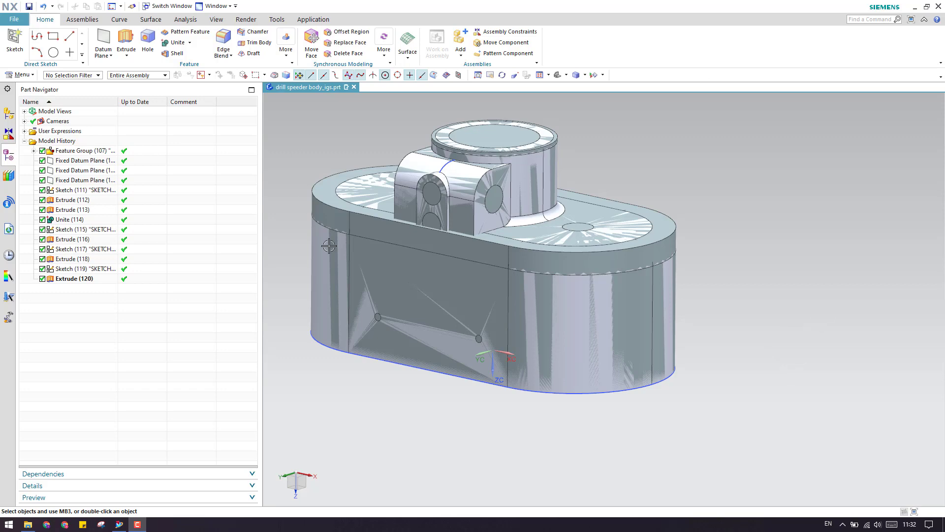
# Step: Examine the drill speeder body's outer shape, hollow underside, boss rings and inner recesses
pyautogui.moveTo(478, 305); pyautogui.dragTo(525, 271, button='middle')
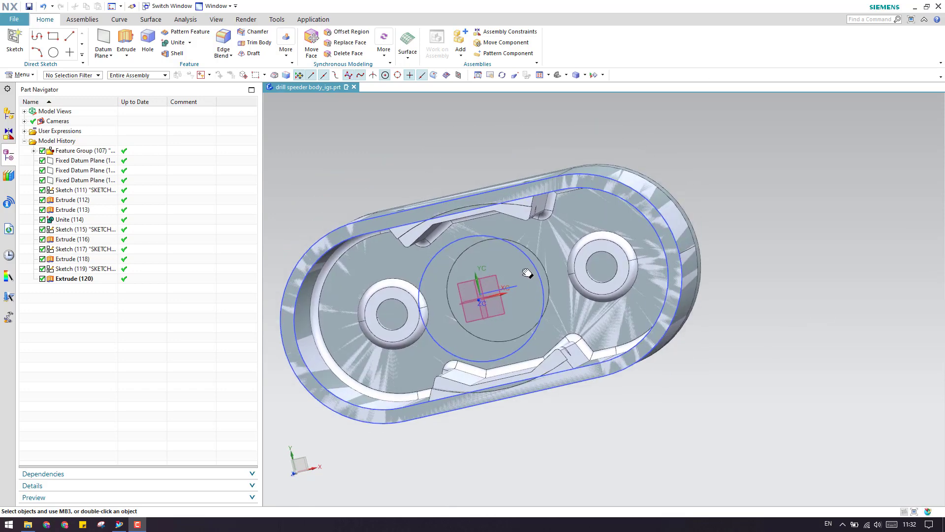
pyautogui.scroll(-1, 522, 270)
pyautogui.click(788, 344)
pyautogui.press('F8')
pyautogui.scroll(2, 476, 335)
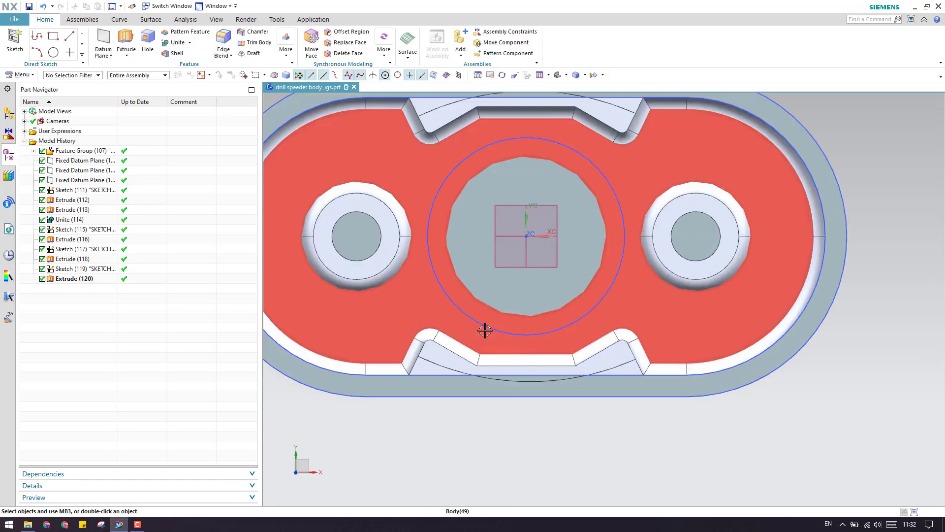
pyautogui.scroll(-2, 597, 292)
pyautogui.moveTo(597, 293); pyautogui.dragTo(656, 274, button='middle')
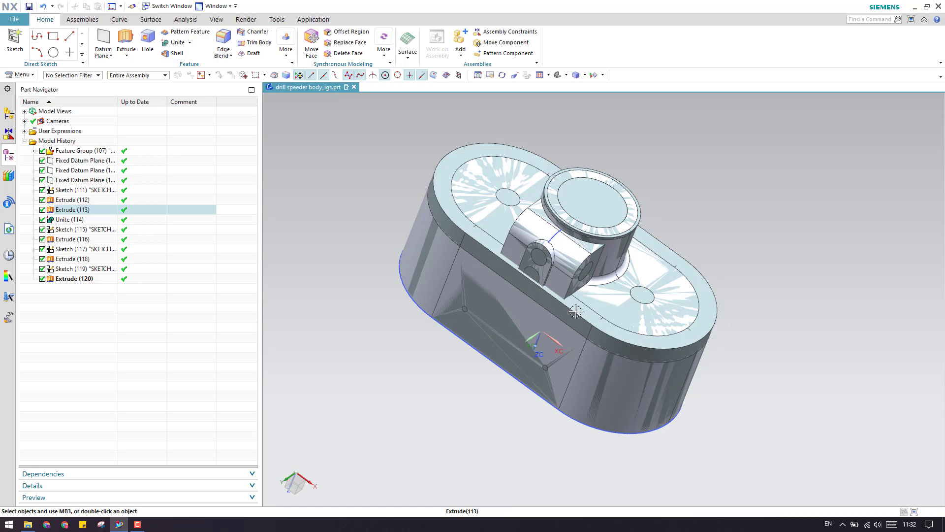
pyautogui.moveTo(589, 345); pyautogui.dragTo(655, 236, button='middle')
pyautogui.press('F8')
pyautogui.scroll(5, 534, 360)
pyautogui.scroll(-3, 475, 341)
pyautogui.moveTo(310, 274); pyautogui.dragTo(292, 306, button='middle')
# Step: Create an on-plane sketch on Fixed Datum Plane (110) at the centre of the body
pyautogui.click(15, 39)
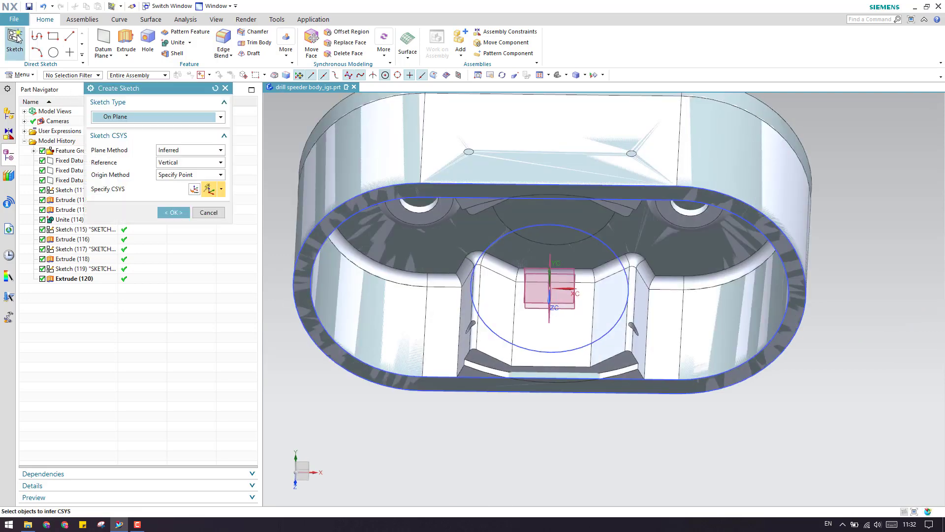
pyautogui.moveTo(566, 315); pyautogui.dragTo(504, 310, button='middle')
pyautogui.click(500, 303)
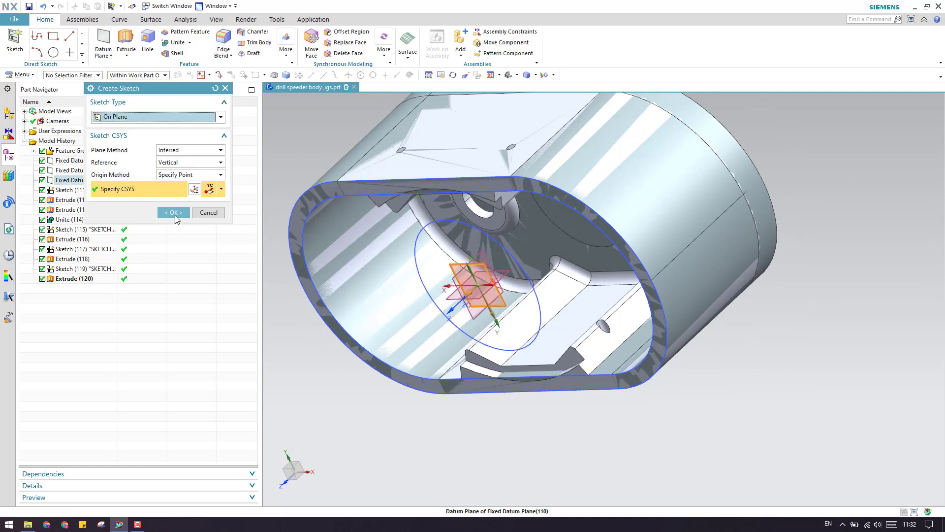
pyautogui.click(175, 212)
pyautogui.middleClick(468, 280)
pyautogui.scroll(3, 469, 318)
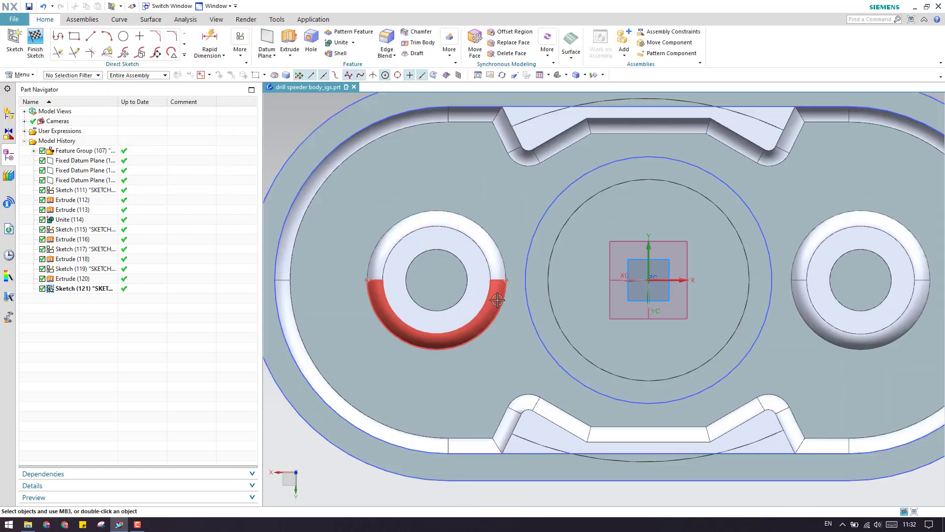
# Step: Start Project Curve and select the outer semicircular edges of the two ring-shaped bosses
pyautogui.click(184, 55)
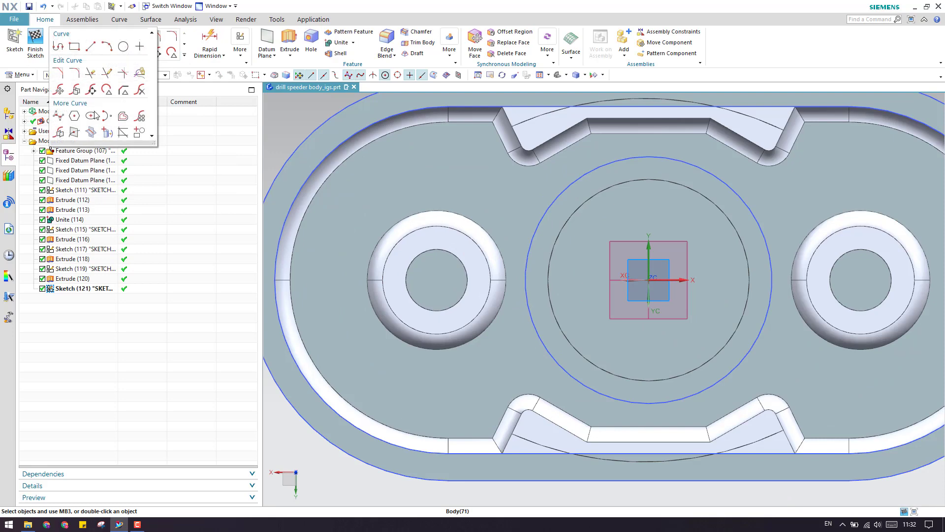
pyautogui.click(74, 129)
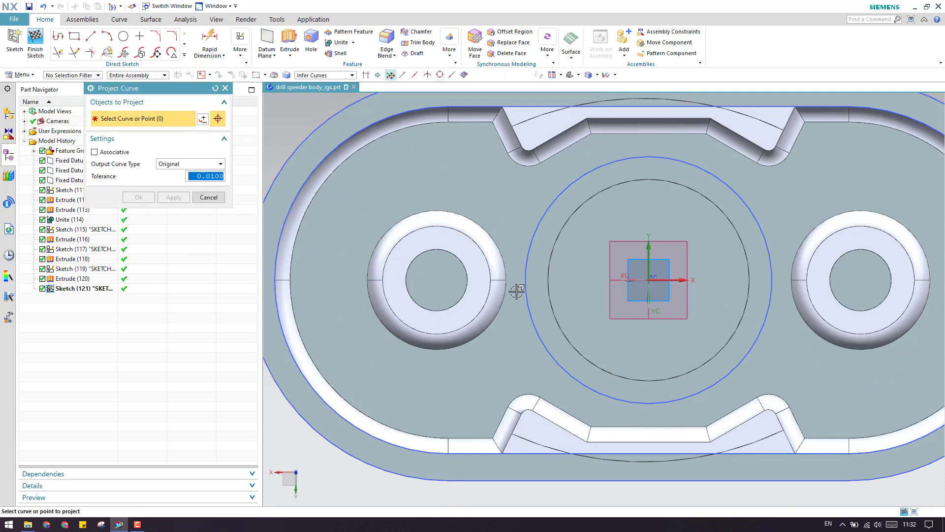
pyautogui.scroll(4, 497, 237)
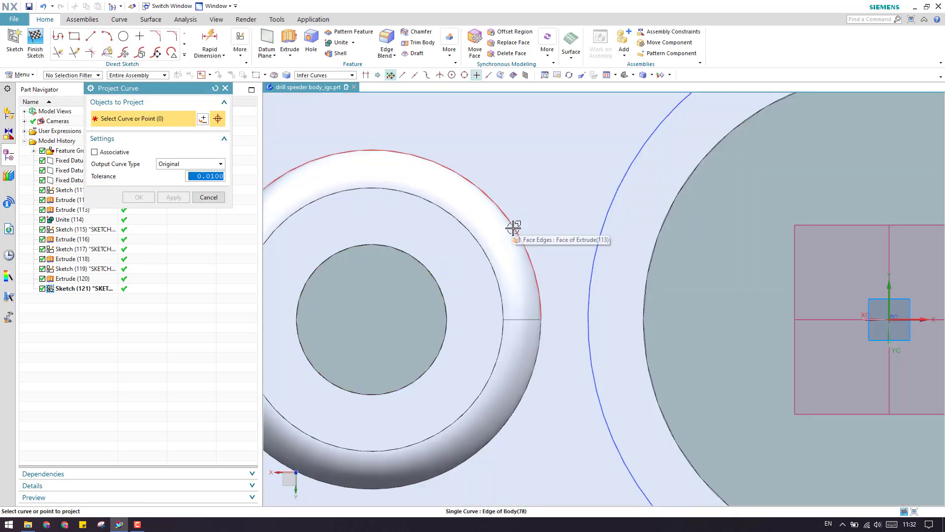
pyautogui.click(513, 245)
pyautogui.scroll(-5, 513, 245)
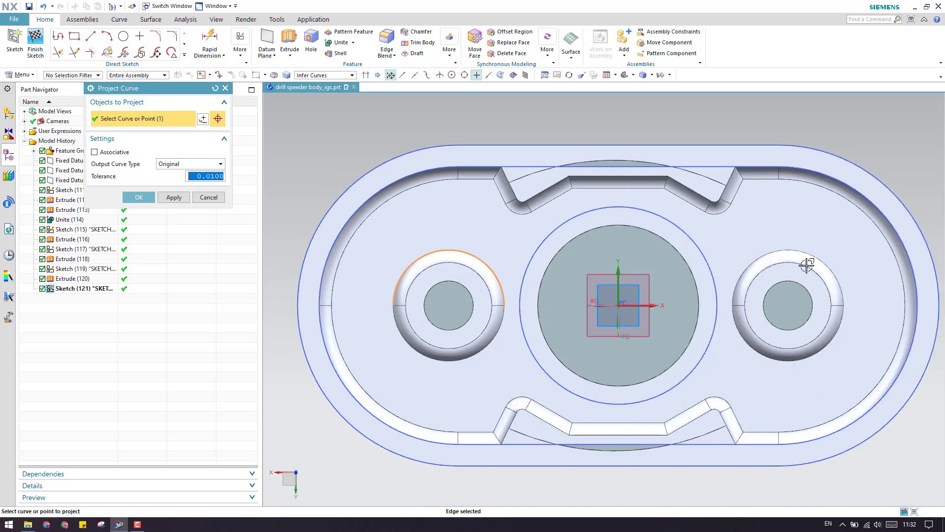
pyautogui.scroll(5, 795, 237)
pyautogui.click(794, 236)
pyautogui.scroll(-5, 794, 232)
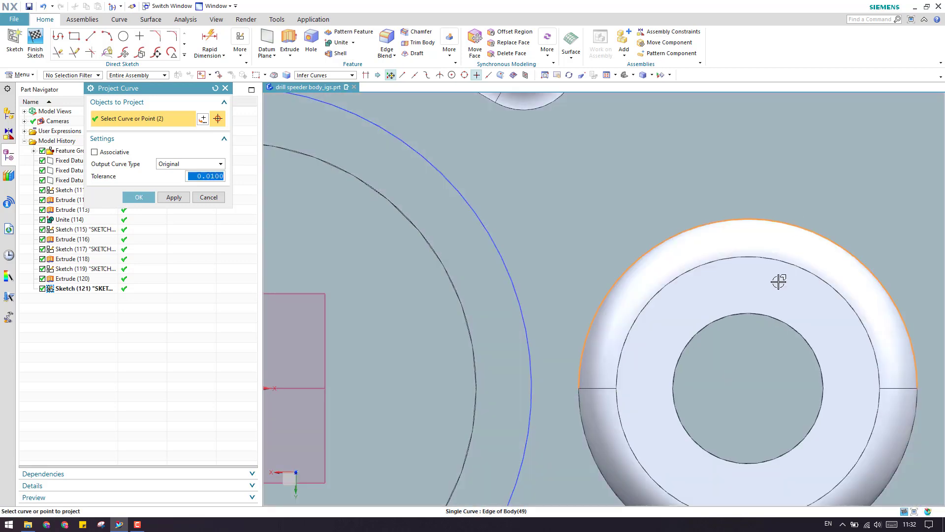
# Step: Add the five straight edges of the stepped recess on the sketch's +Y side and project all selected edges, leaving out the rounded corners and arc
pyautogui.scroll(-3, 544, 205)
pyautogui.scroll(4, 510, 220)
pyautogui.scroll(-2, 493, 212)
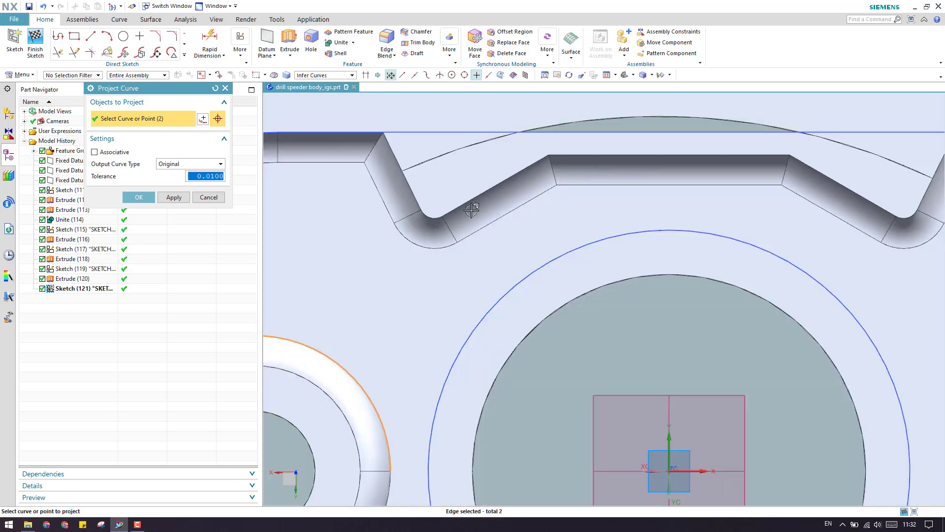
pyautogui.scroll(3, 423, 196)
pyautogui.click(394, 154)
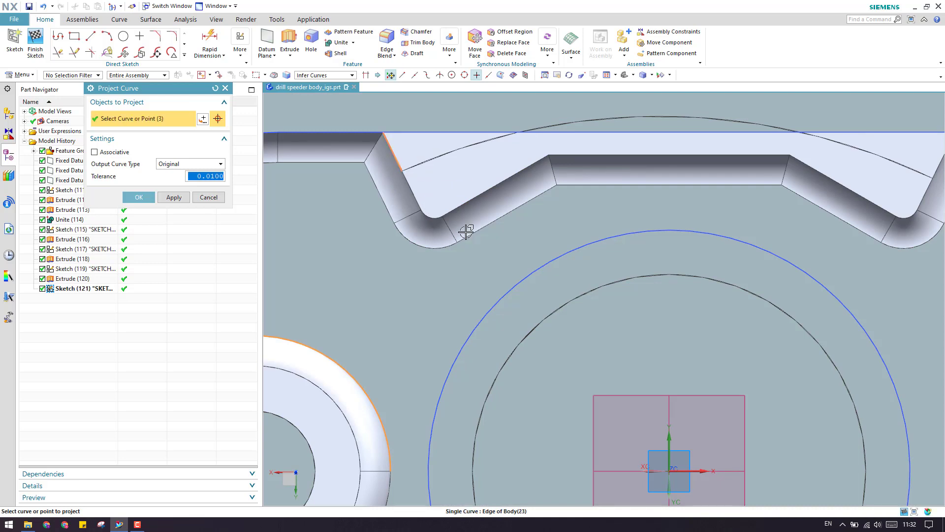
pyautogui.click(662, 155)
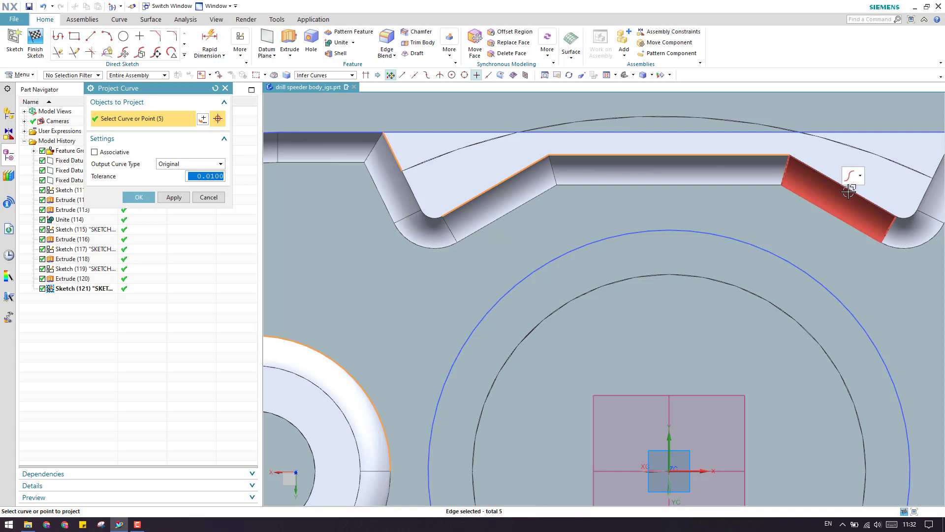
pyautogui.click(855, 190)
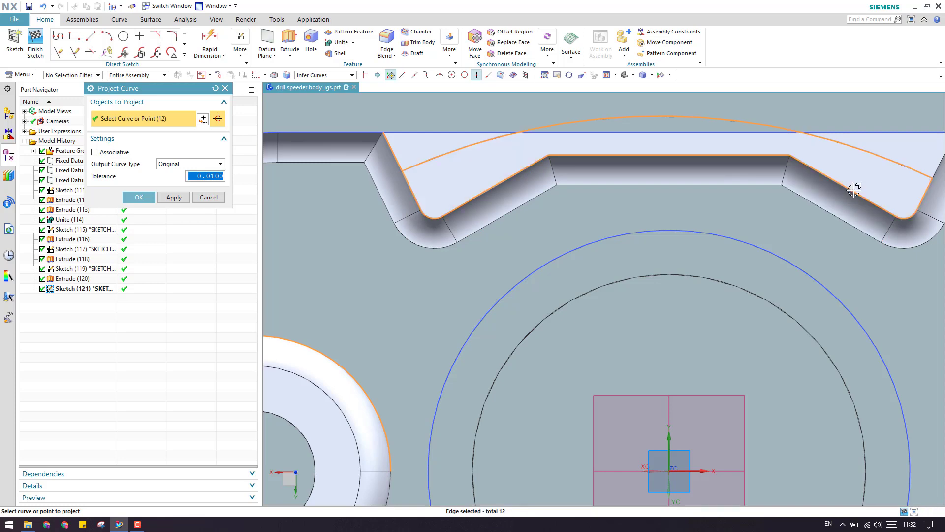
pyautogui.keyDown('shift'); pyautogui.click(868, 155); pyautogui.keyUp('shift')
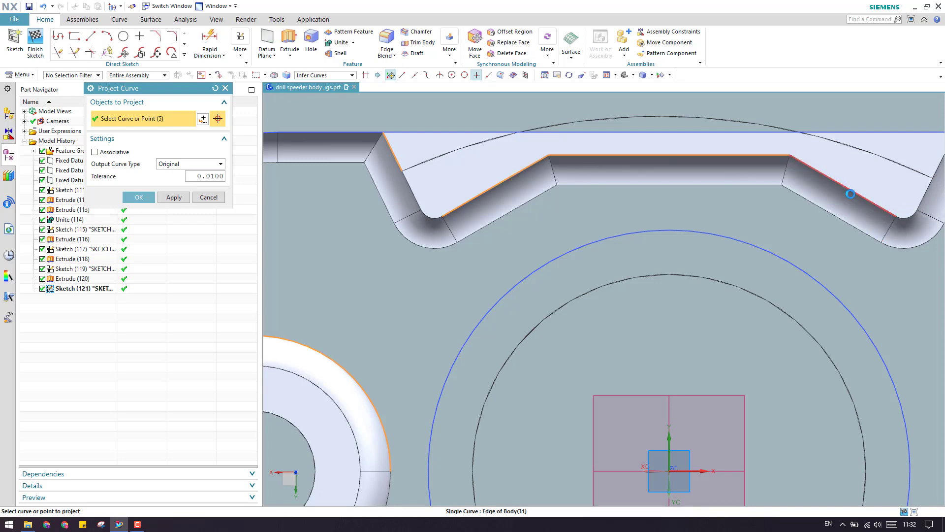
pyautogui.click(850, 194)
pyautogui.scroll(-5, 817, 243)
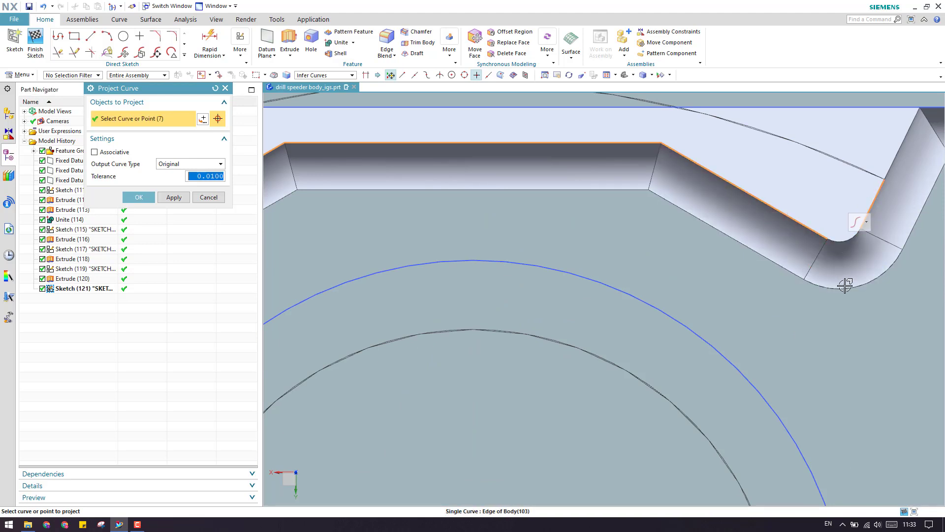
pyautogui.scroll(-3, 845, 285)
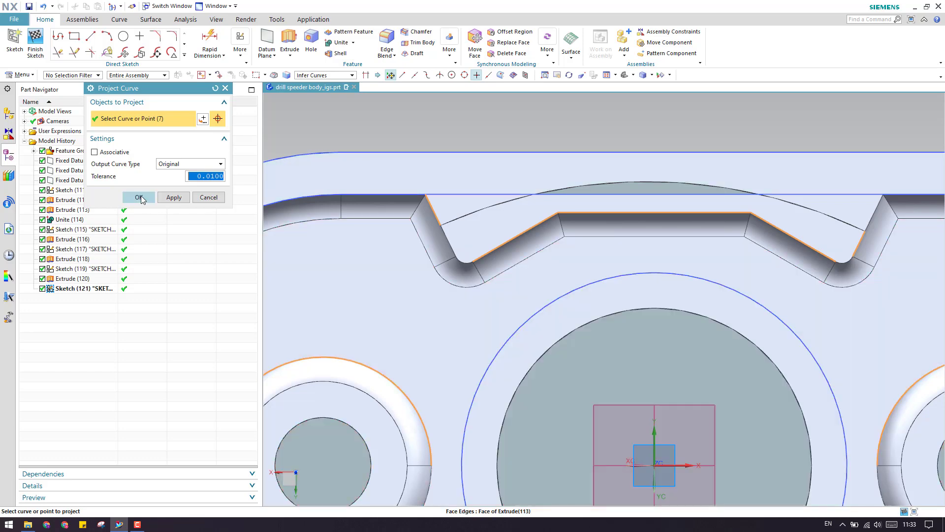
pyautogui.click(138, 197)
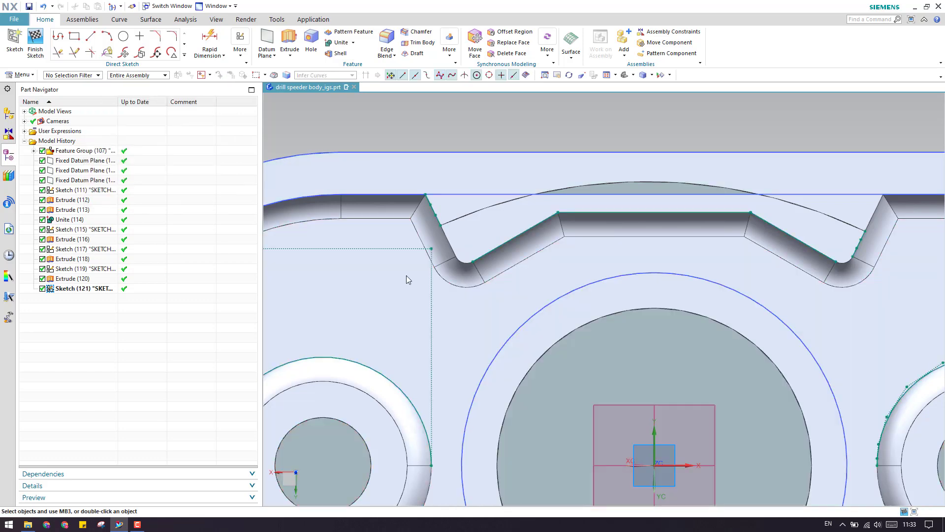
# Step: Hide Feature Group (107), Extrude (120) and Extrude (113) to expose the sketch curves
pyautogui.scroll(-5, 501, 231)
pyautogui.rightClick(74, 151)
pyautogui.click(92, 160)
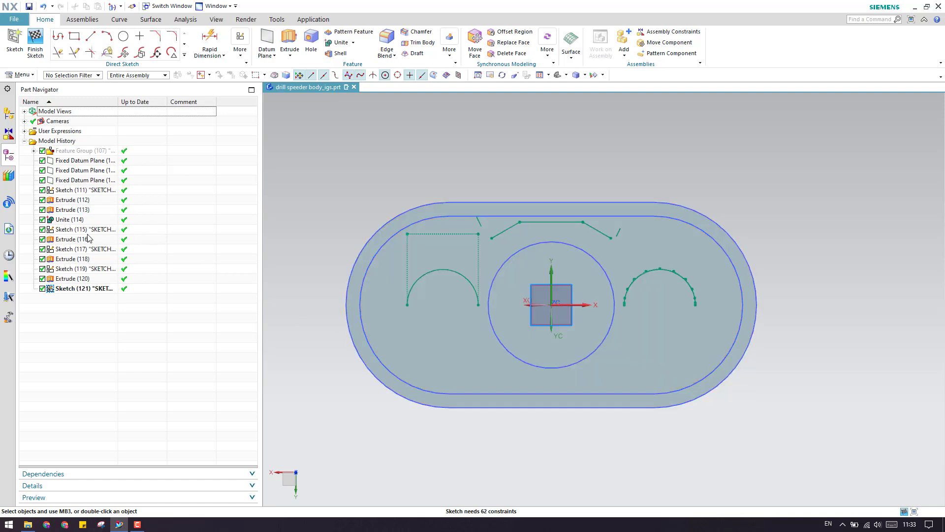
pyautogui.rightClick(78, 282)
pyautogui.click(96, 8)
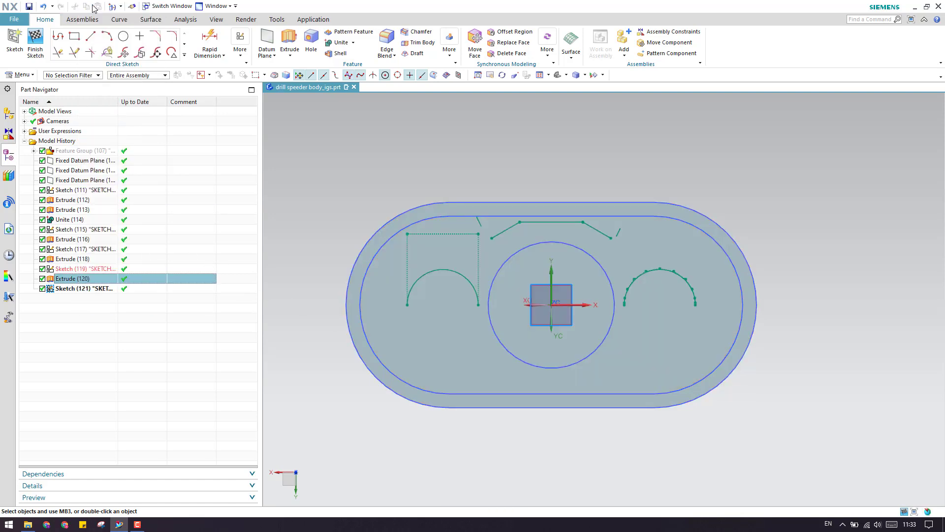
pyautogui.rightClick(81, 210)
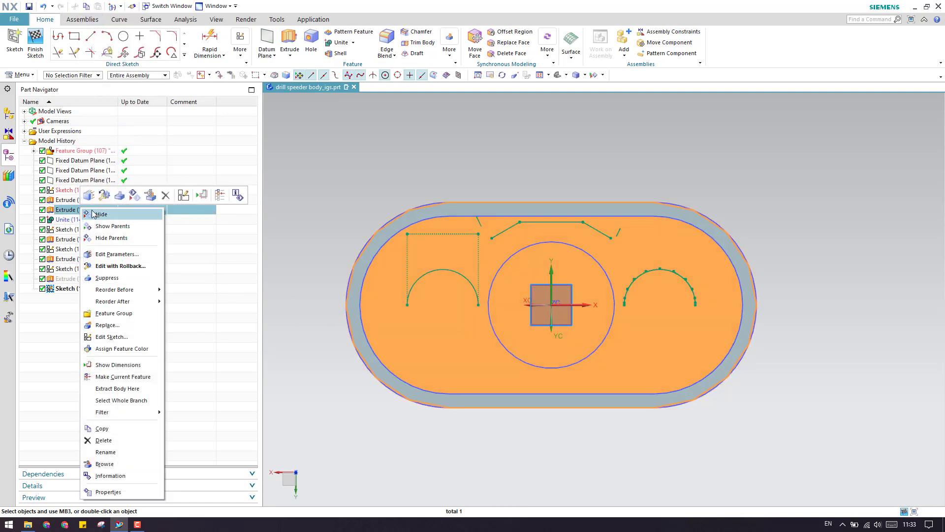
pyautogui.click(96, 215)
pyautogui.scroll(2, 443, 290)
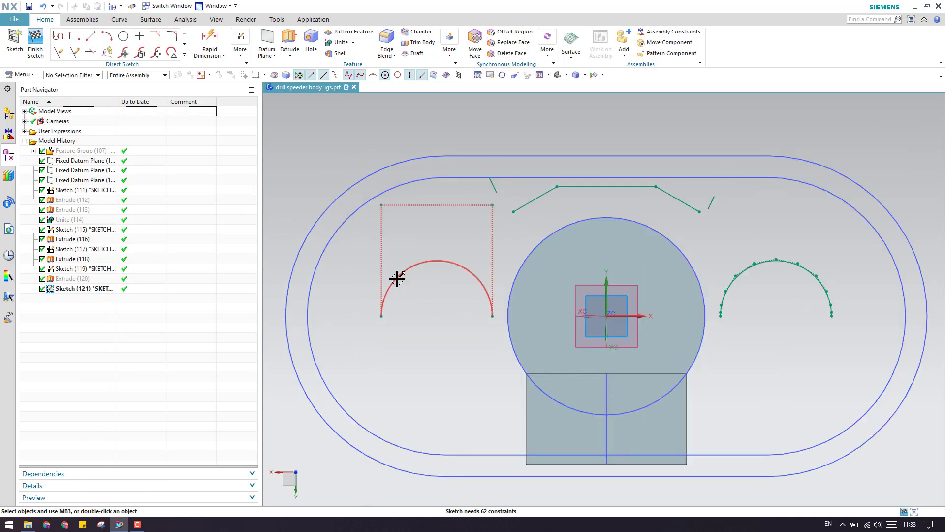
# Step: Draw a three-point circle about 36 in diameter over each projected boss semicircle, through its two endpoints and its crest
pyautogui.click(125, 37)
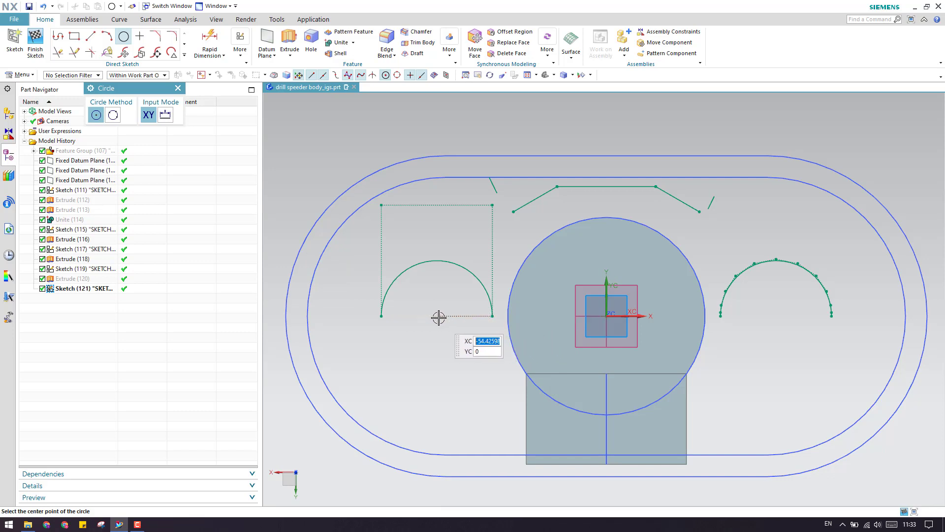
pyautogui.click(113, 115)
pyautogui.click(381, 316)
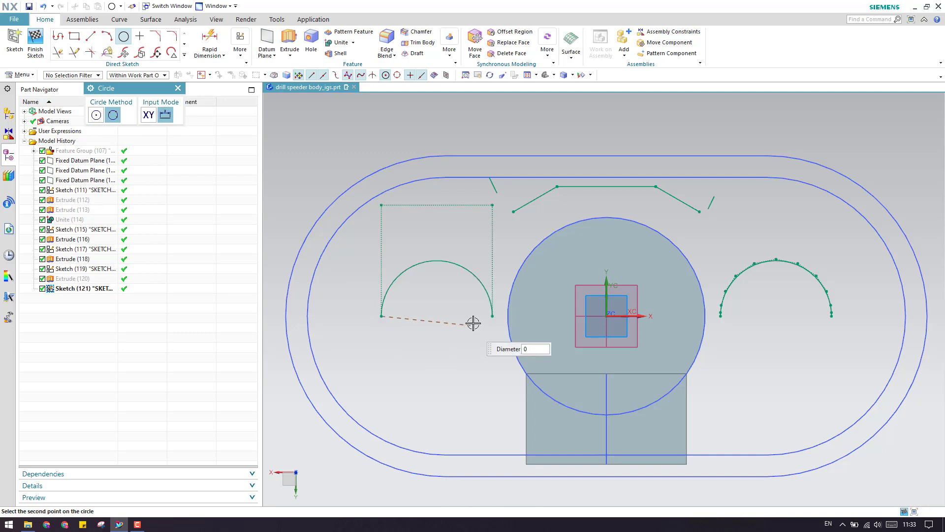
pyautogui.click(493, 316)
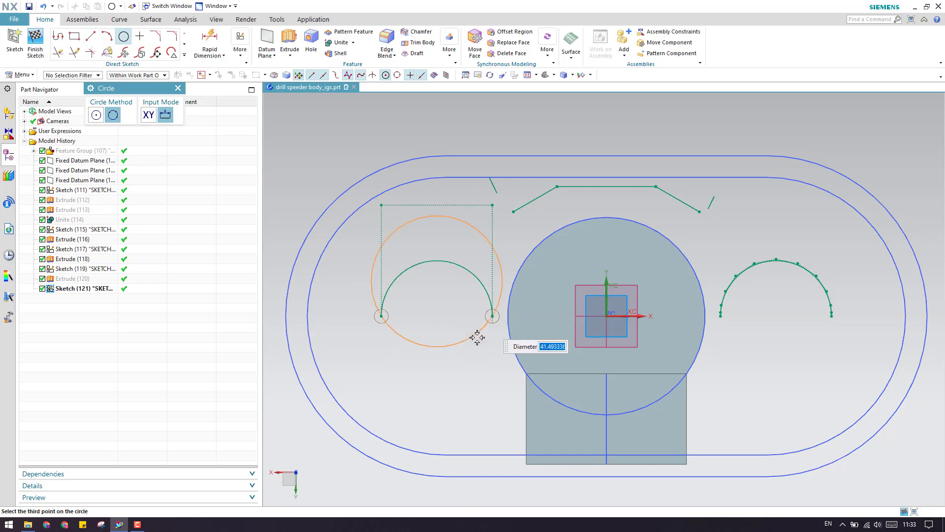
pyautogui.click(429, 260)
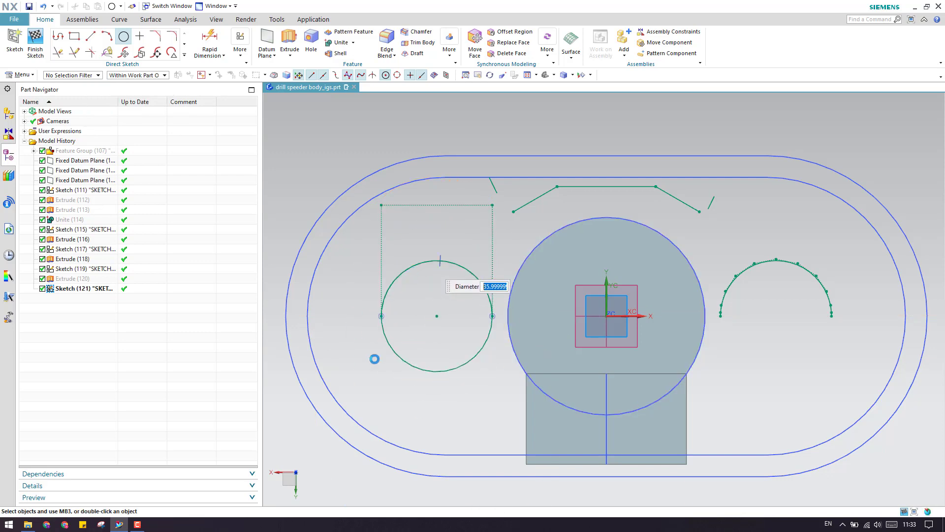
pyautogui.click(720, 316)
pyautogui.click(831, 316)
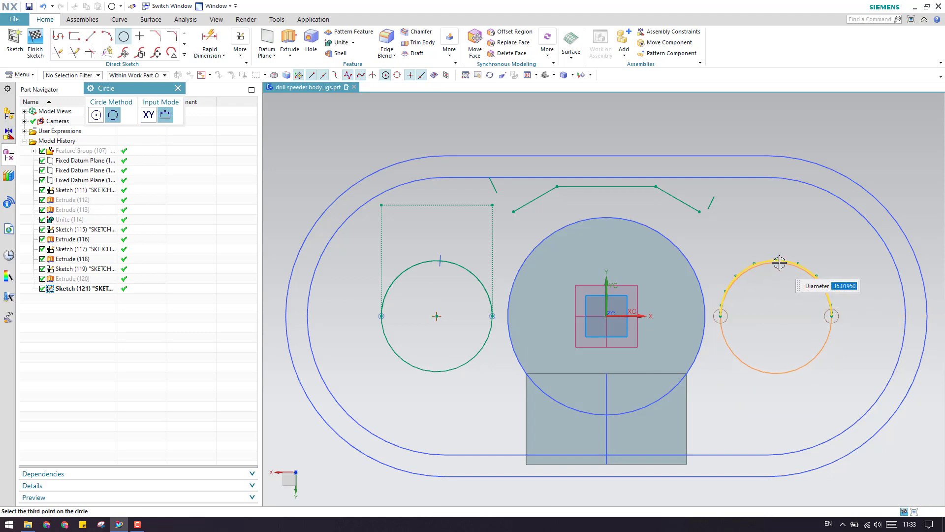
pyautogui.click(779, 262)
pyautogui.press('Escape')
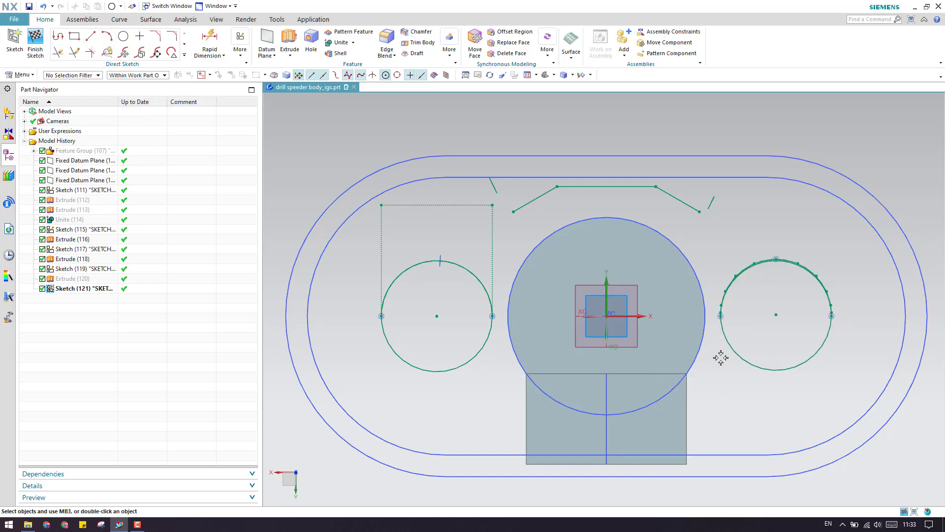
# Step: Delete the two projected boss splines that overlap the new circles, keeping the circles
pyautogui.rightClick(460, 268)
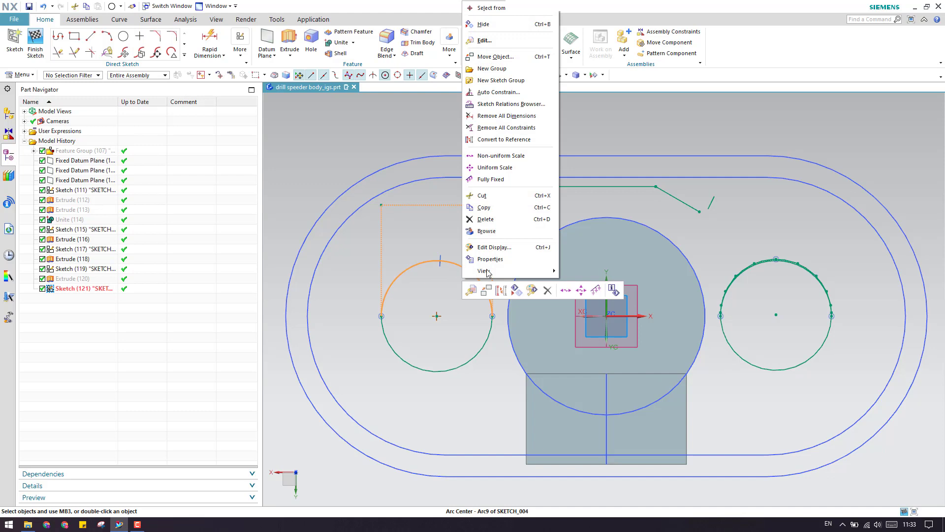
pyautogui.click(504, 10)
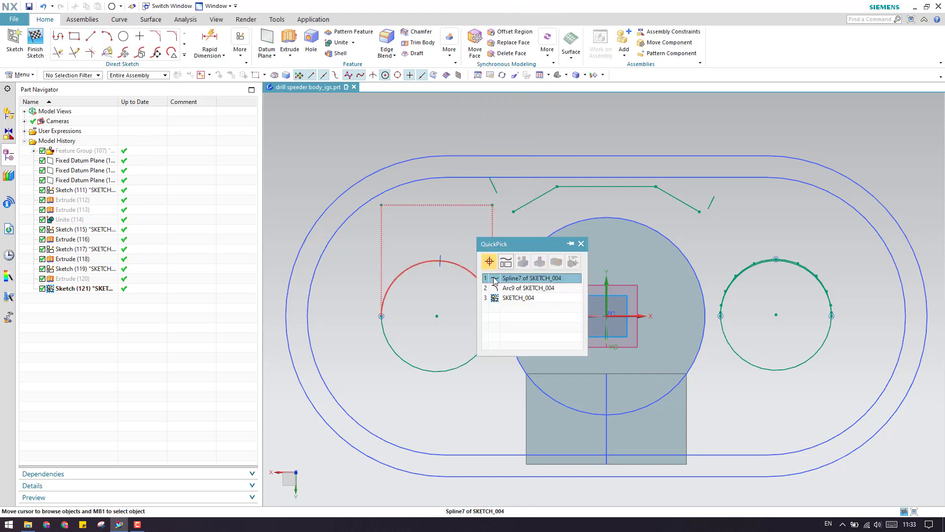
pyautogui.click(507, 279)
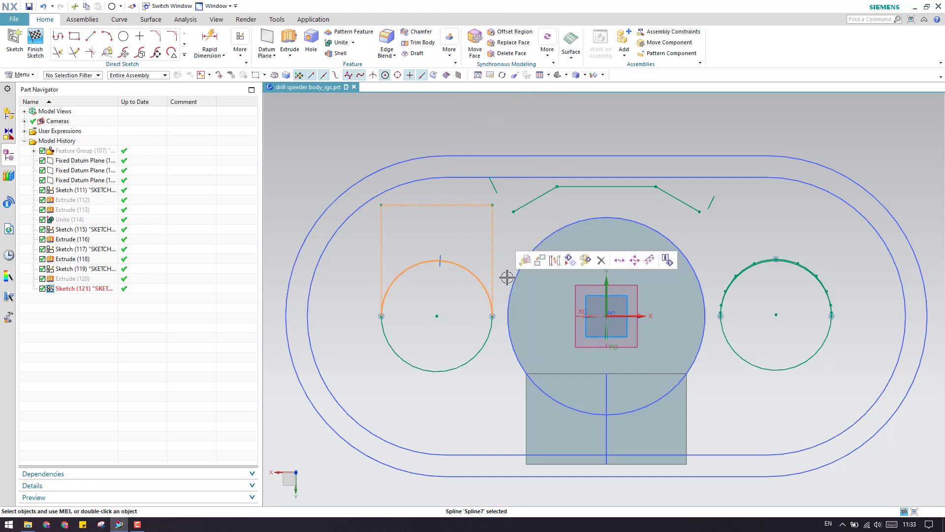
pyautogui.press('Delete')
pyautogui.rightClick(750, 267)
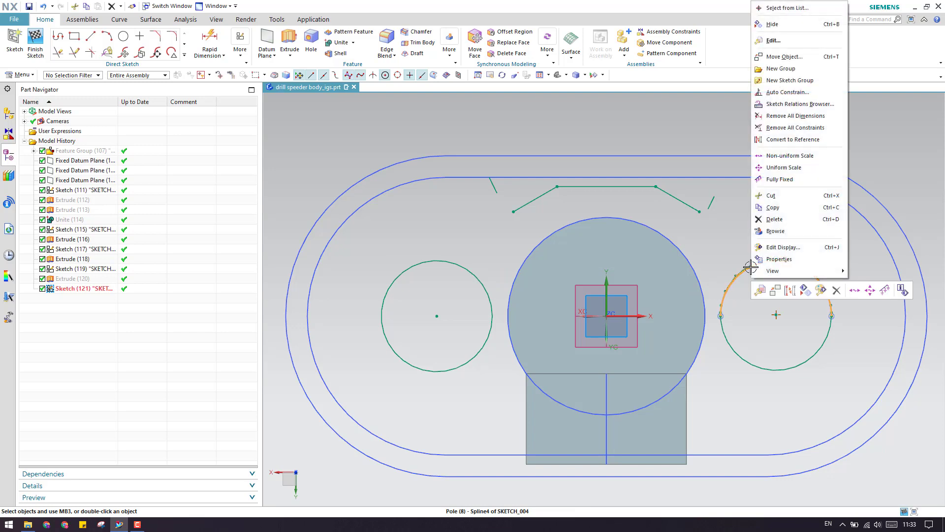
pyautogui.click(778, 7)
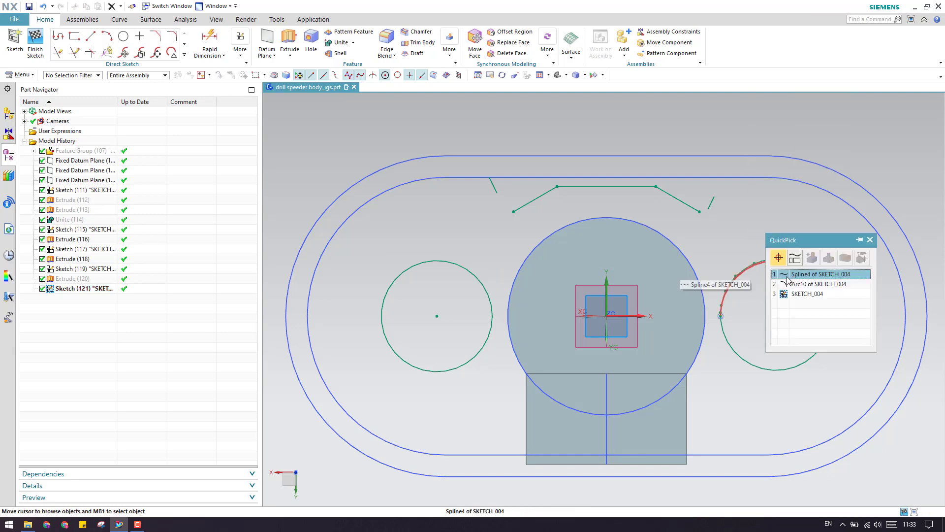
pyautogui.click(780, 276)
pyautogui.press('Delete')
pyautogui.scroll(3, 650, 215)
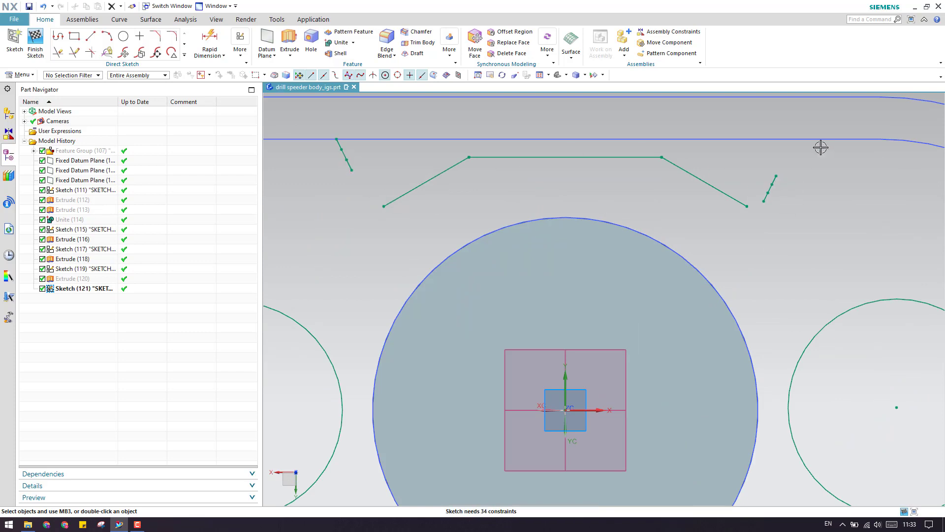
# Step: Draw a straight line over each of the two short slanted recess splines, from endpoint to endpoint
pyautogui.click(93, 43)
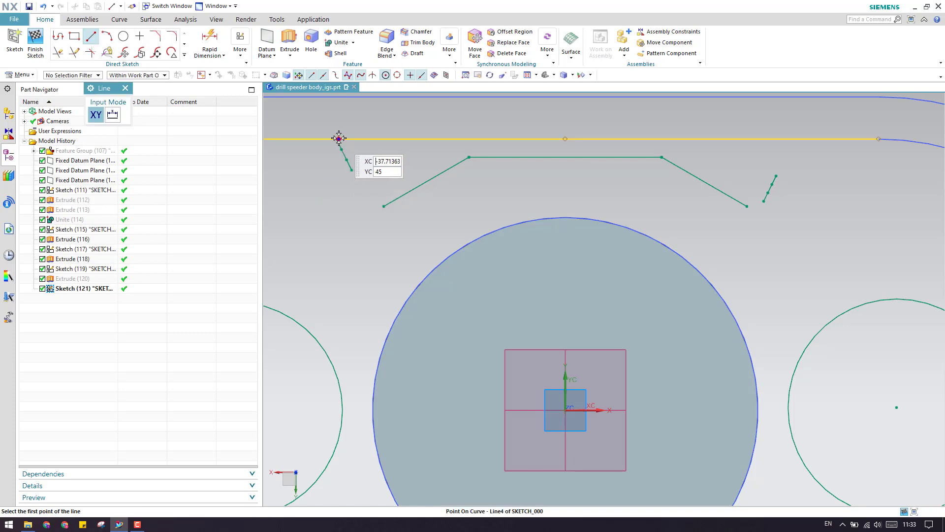
pyautogui.scroll(4, 339, 138)
pyautogui.click(333, 140)
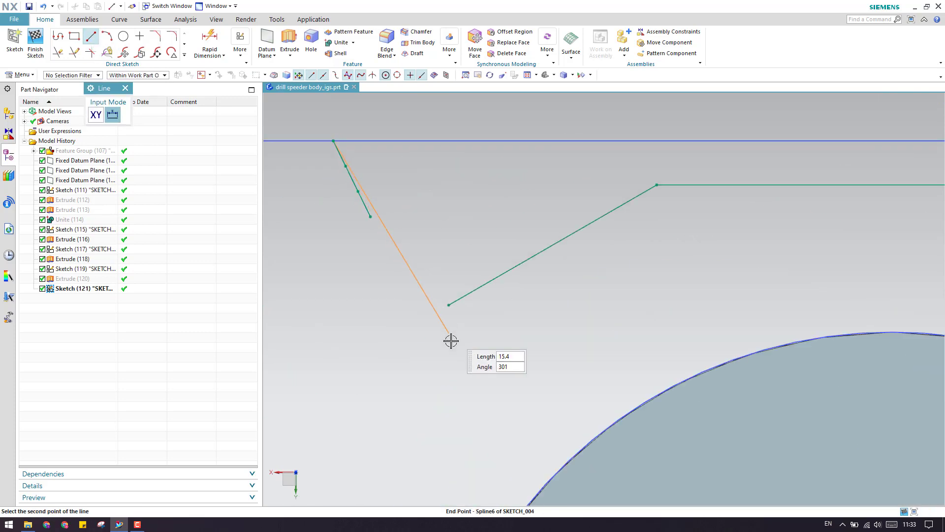
pyautogui.click(370, 216)
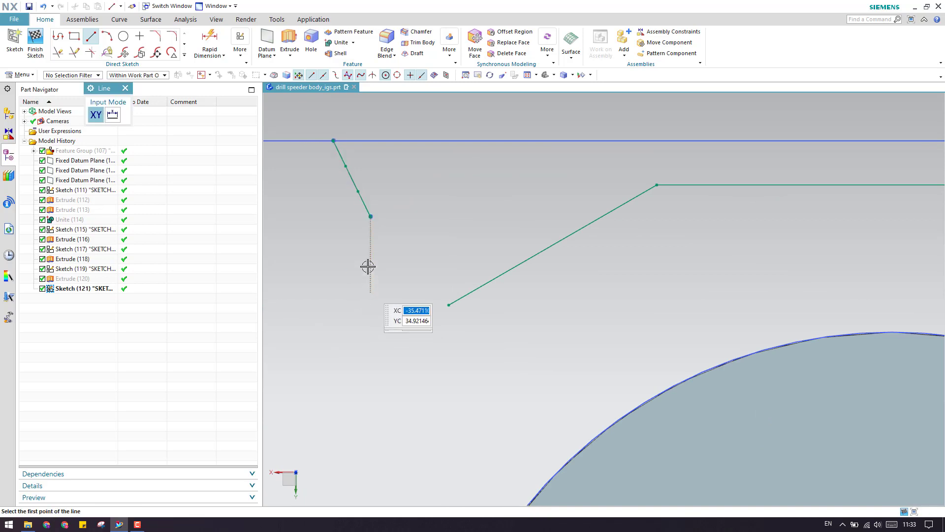
pyautogui.scroll(-3, 370, 263)
pyautogui.scroll(4, 793, 252)
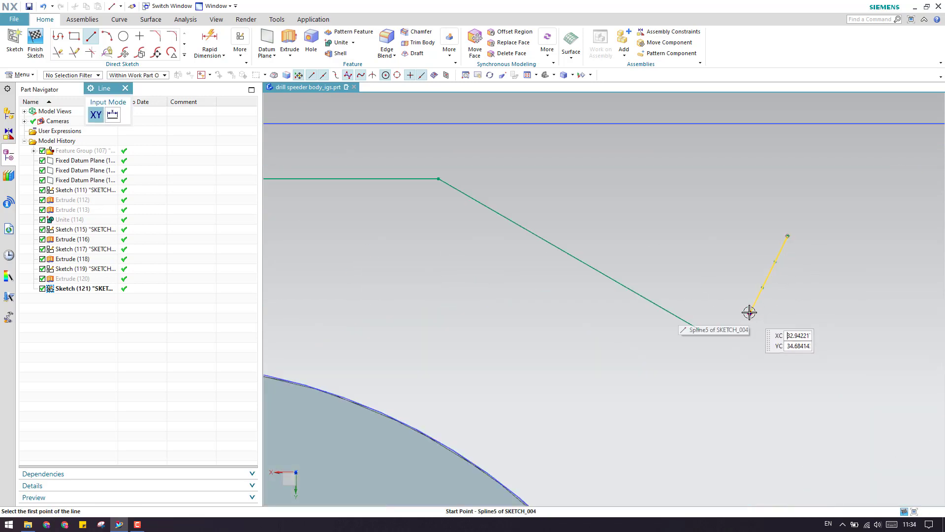
pyautogui.click(750, 312)
pyautogui.click(788, 236)
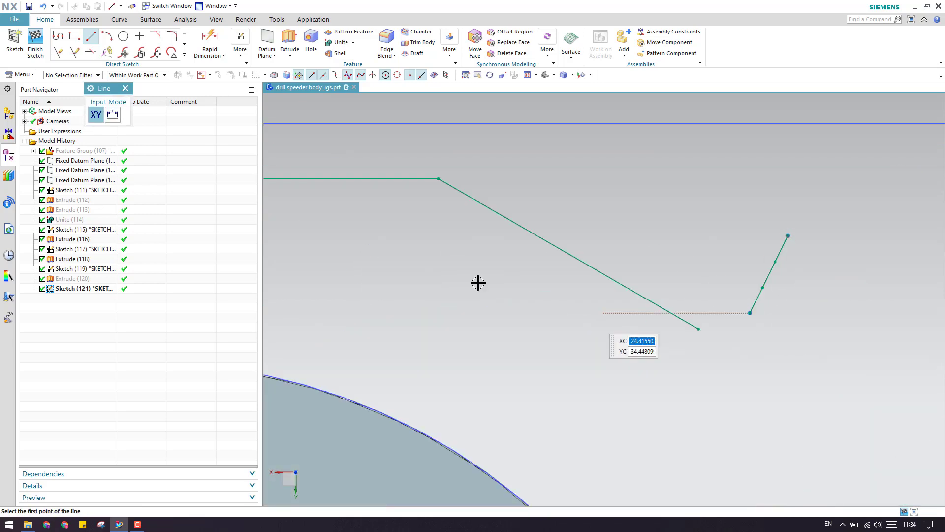
pyautogui.press('Escape')
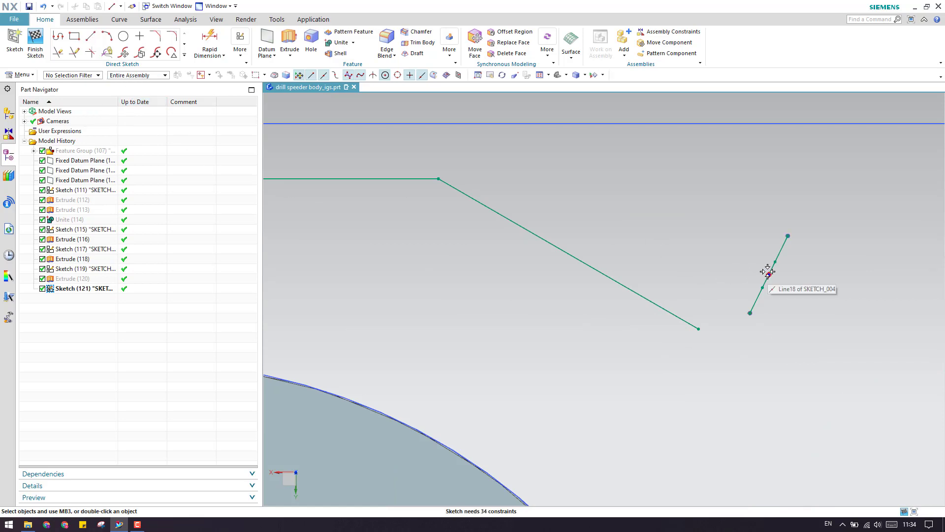
# Step: Delete the two short slanted splines that overlap the new lines, keeping the lines
pyautogui.rightClick(768, 271)
pyautogui.click(800, 11)
pyautogui.click(790, 279)
pyautogui.press('Delete')
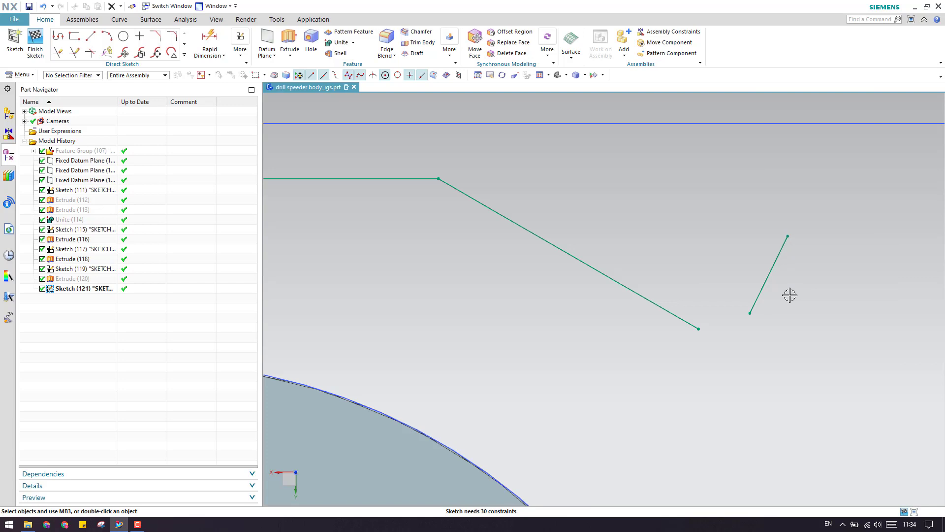
pyautogui.scroll(-3, 790, 296)
pyautogui.scroll(-3, 685, 299)
pyautogui.scroll(5, 425, 281)
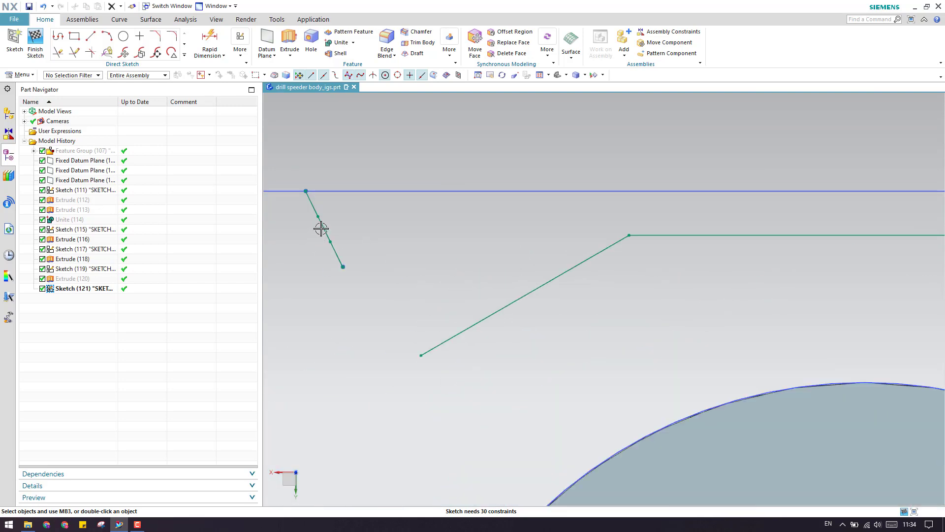
pyautogui.rightClick(321, 229)
pyautogui.click(345, 227)
pyautogui.click(354, 239)
pyautogui.press('Escape')
# Step: Make a corner between each short slanted line and its neighbouring sloped recess edge, on both ends of the profile
pyautogui.scroll(-4, 400, 301)
pyautogui.click(184, 56)
pyautogui.click(123, 74)
pyautogui.click(373, 278)
pyautogui.click(437, 306)
pyautogui.click(796, 309)
pyautogui.click(209, 142)
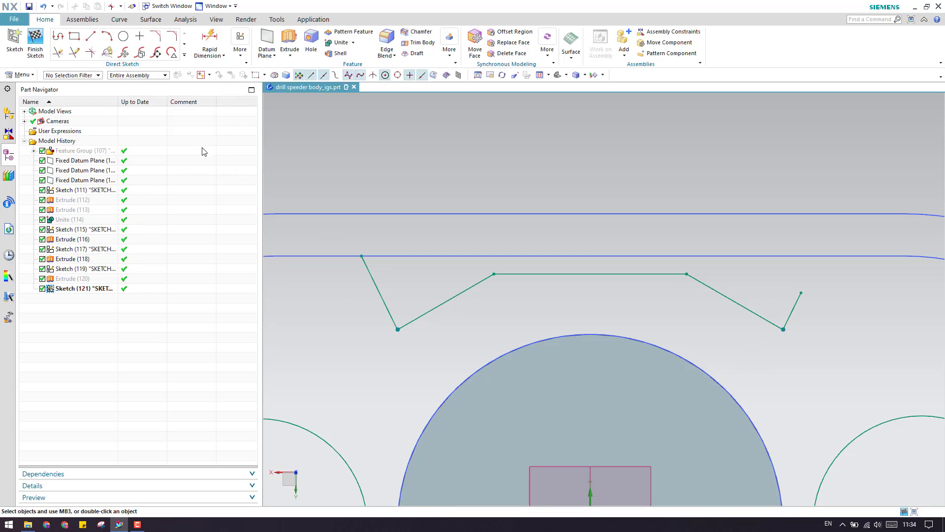
# Step: Draw a horizontal line between the two straight outer contour lines on the +Y side, extending past both ends of the recess profile
pyautogui.click(90, 35)
pyautogui.click(331, 232)
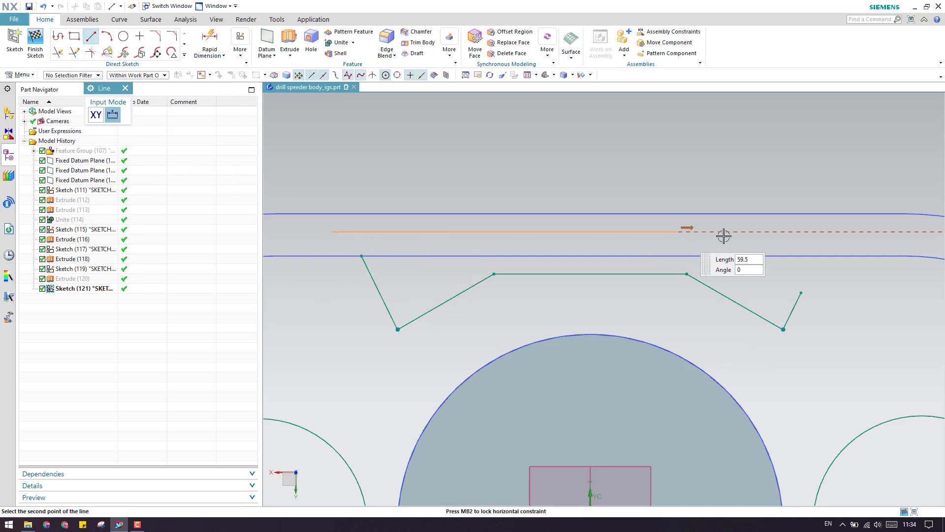
pyautogui.click(850, 232)
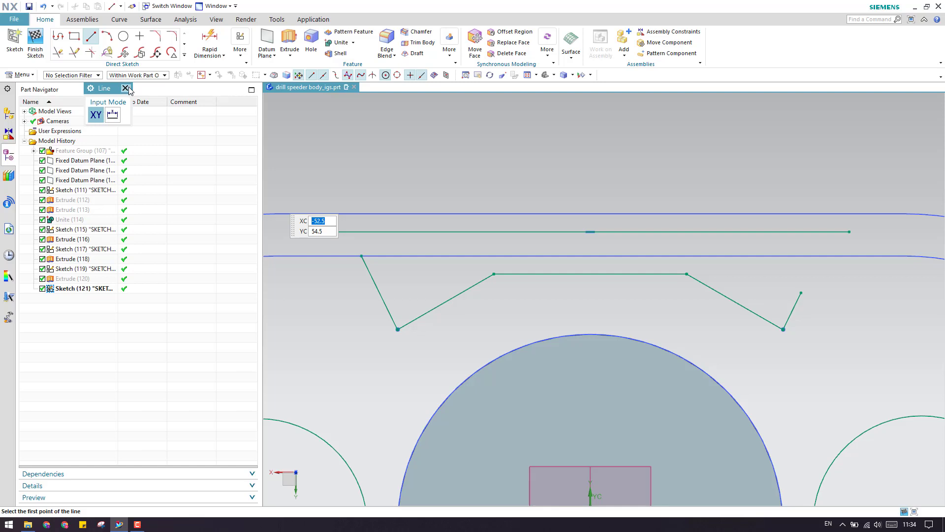
pyautogui.click(125, 88)
# Step: Extend both slanted side lines of the recess profile to the new horizontal line
pyautogui.press('t')
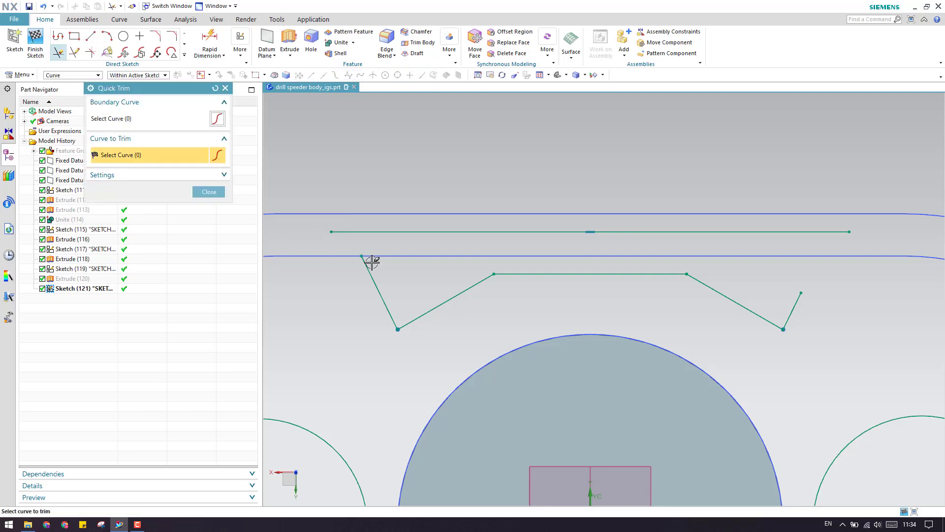
pyautogui.click(217, 192)
pyautogui.press('e')
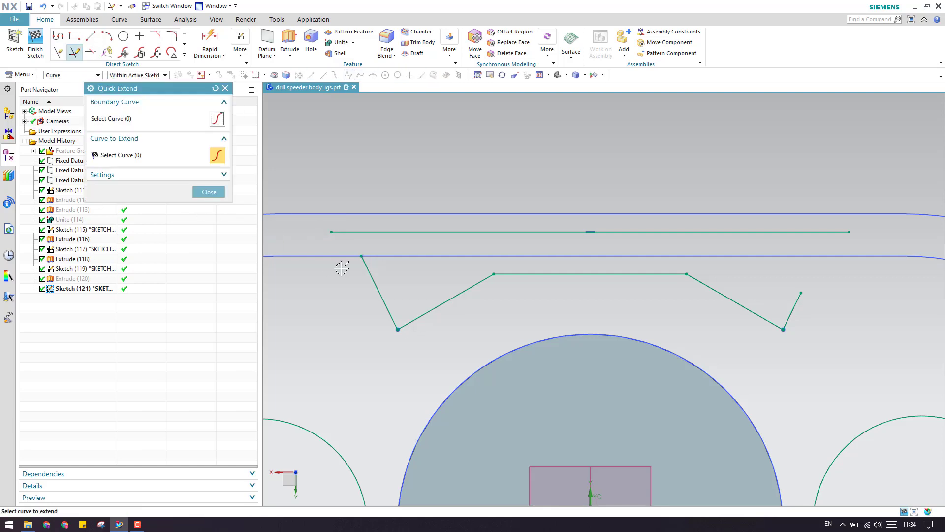
pyautogui.click(369, 268)
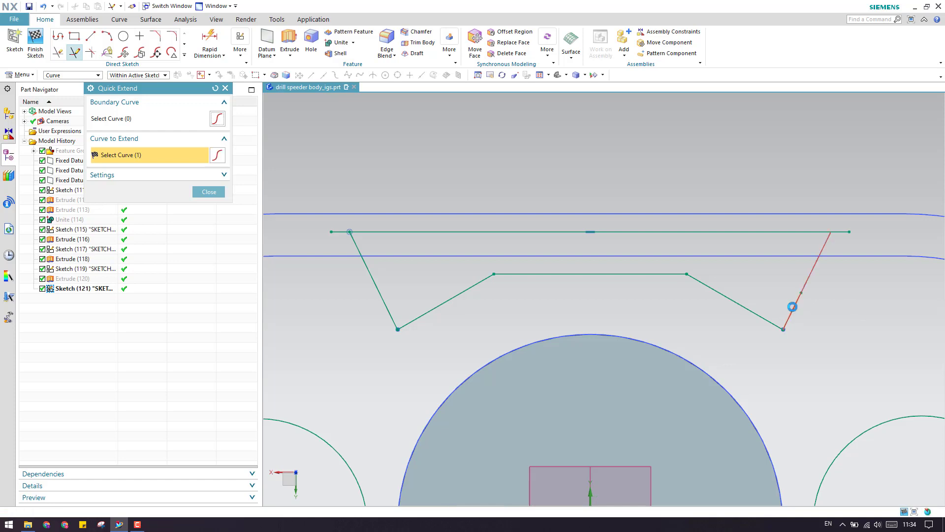
pyautogui.click(204, 192)
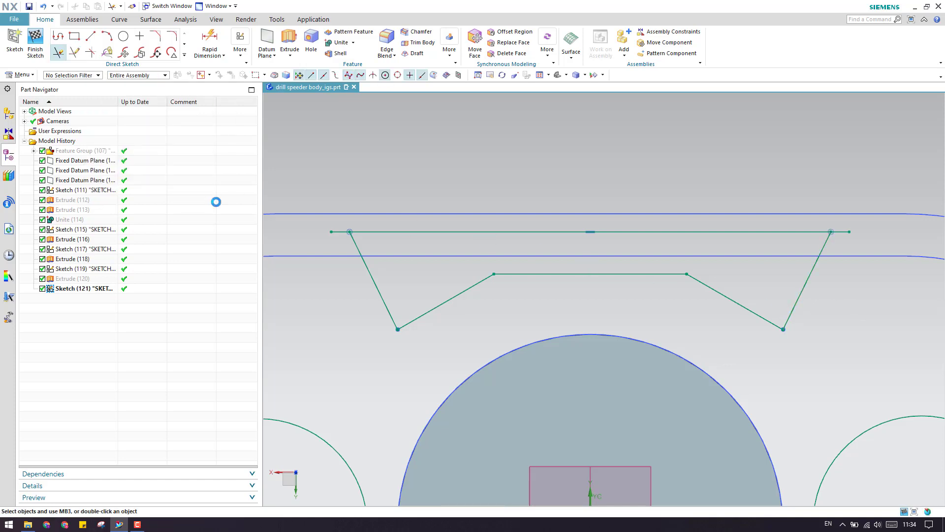
# Step: Trim the horizontal line's overhanging ends at the slanted side lines to close the recess profile
pyautogui.press('t')
pyautogui.click(846, 229)
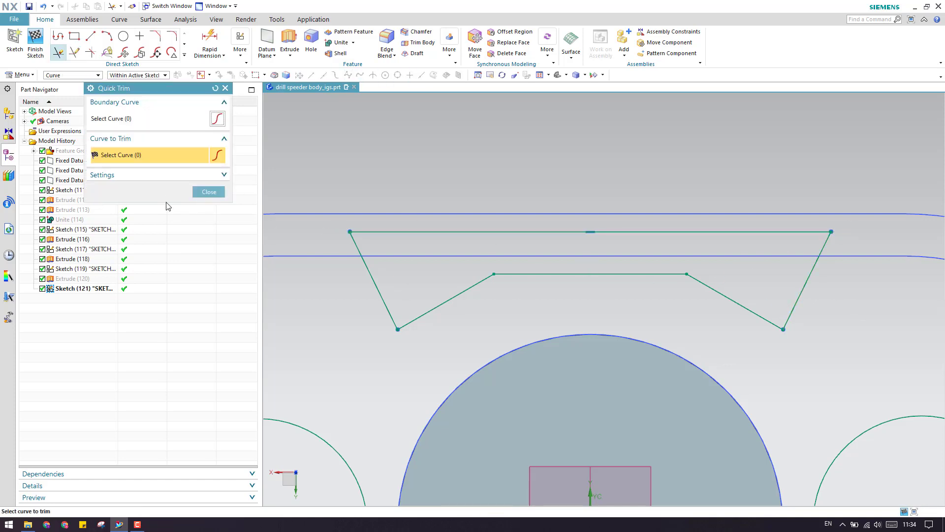
pyautogui.click(201, 192)
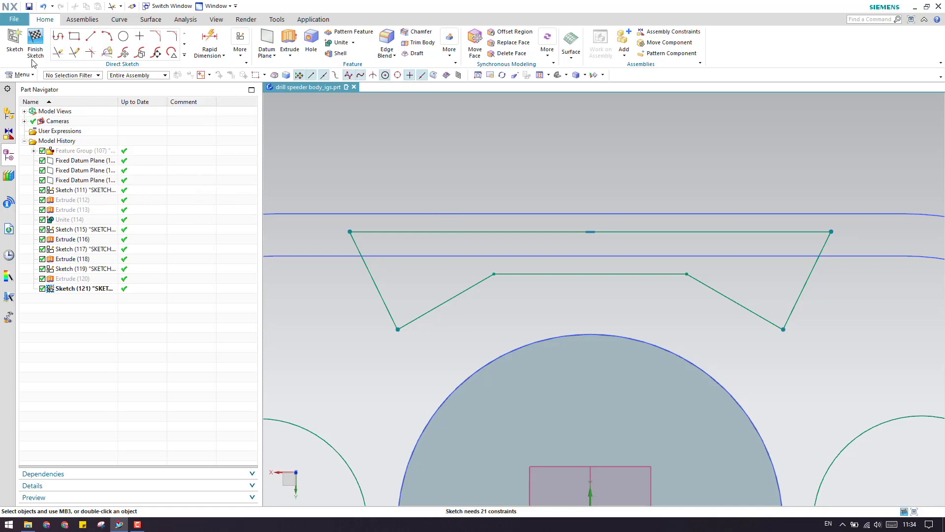
# Step: Mirror the six curves of the closed recess profile about the sketch's horizontal axis
pyautogui.scroll(-4, 559, 206)
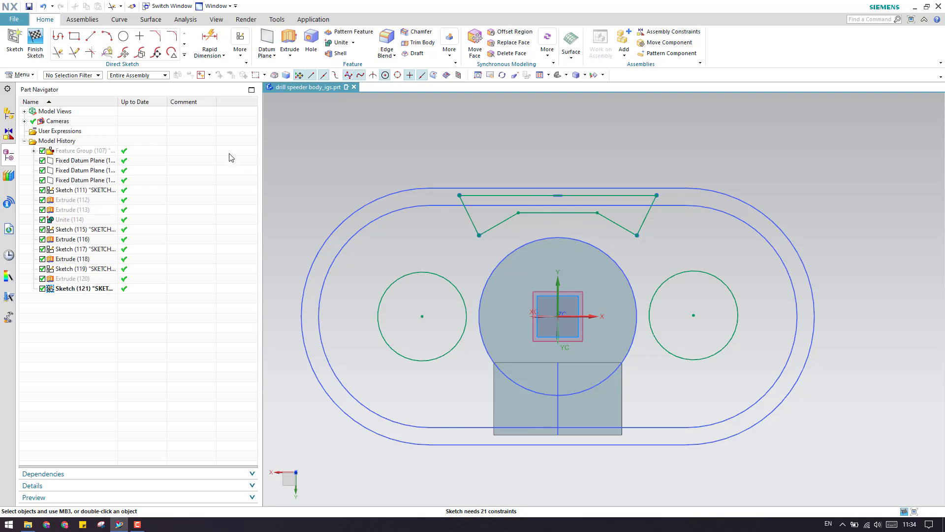
pyautogui.click(184, 54)
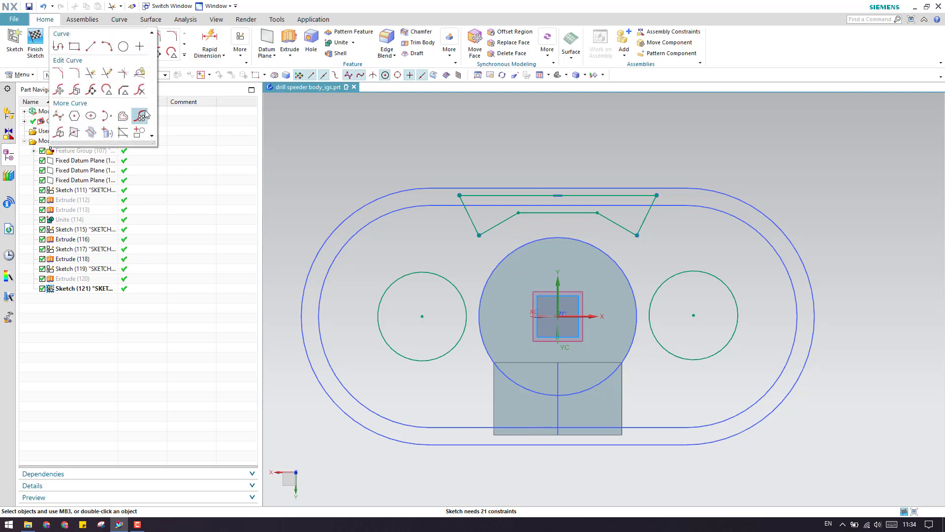
pyautogui.click(58, 132)
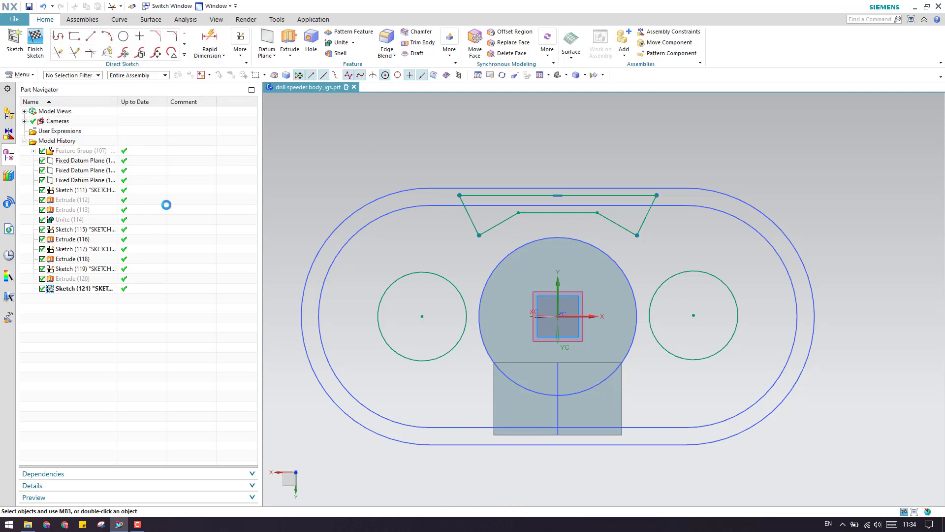
pyautogui.moveTo(443, 170)
pyautogui.mouseDown()
pyautogui.moveTo(622, 243)
pyautogui.moveTo(679, 245)
pyautogui.mouseUp()
pyautogui.middleClick(535, 275)
pyautogui.click(590, 317)
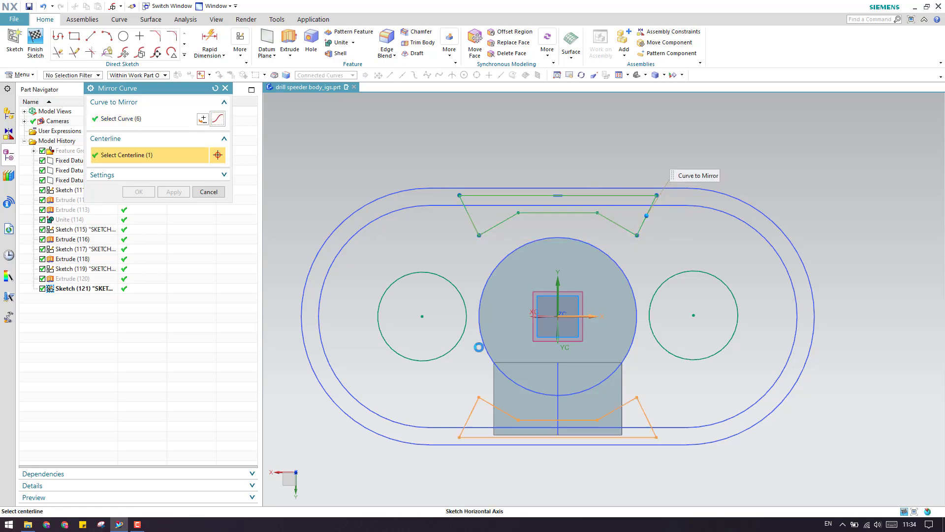
pyautogui.click(138, 192)
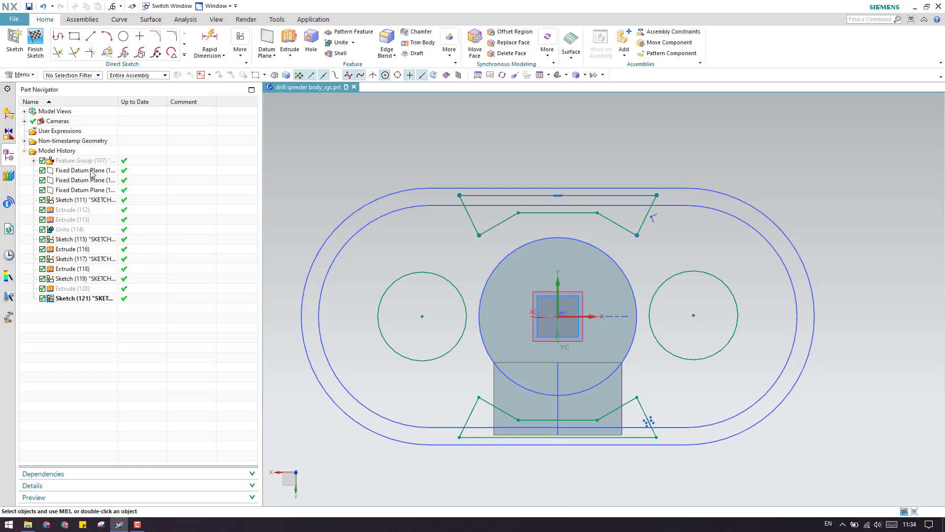
# Step: Finish the sketch and show Feature Group (107) to compare the profiles with the imported body
pyautogui.click(36, 46)
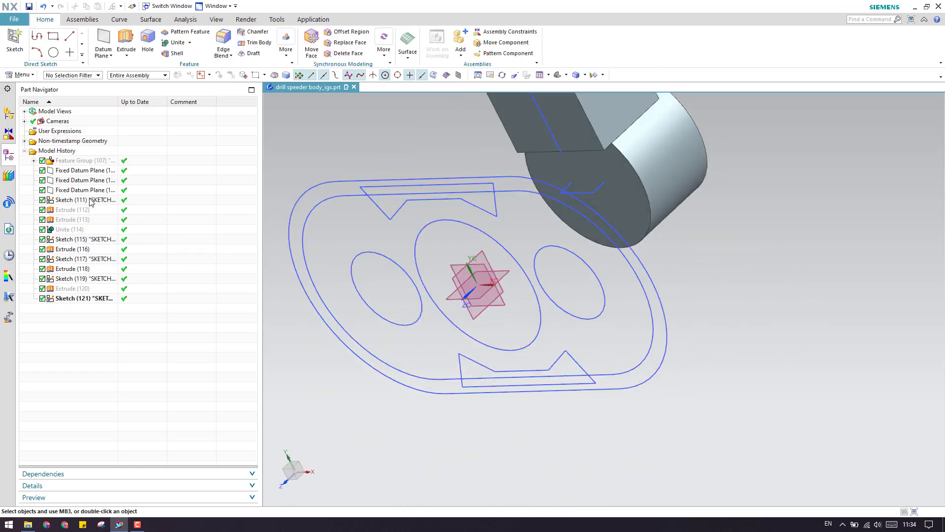
pyautogui.rightClick(81, 168)
pyautogui.click(129, 171)
pyautogui.moveTo(489, 325)
pyautogui.mouseDown(button='middle')
pyautogui.moveTo(539, 261)
pyautogui.moveTo(512, 331)
pyautogui.moveTo(507, 311)
pyautogui.mouseUp(button='middle')
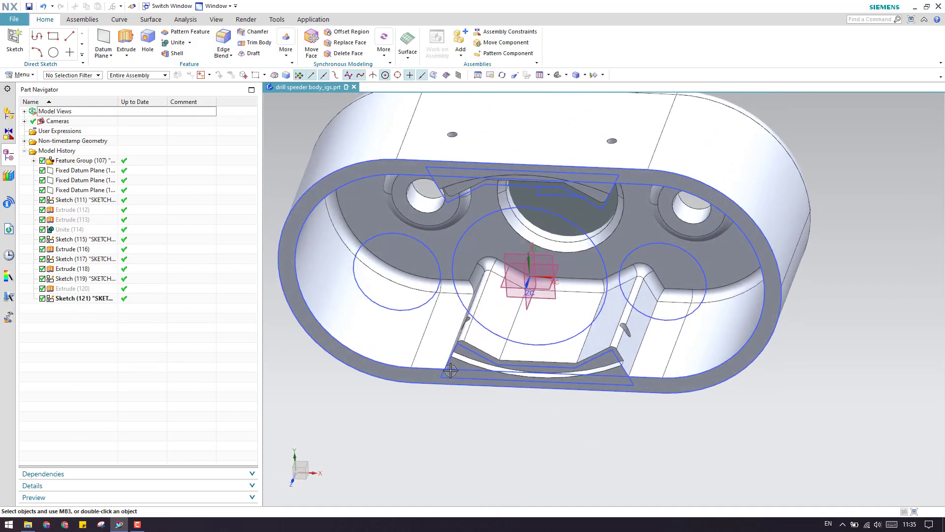
# Step: Hide Sketch (115) with the central circle and Sketch (111) with the outer contours
pyautogui.moveTo(462, 350)
pyautogui.mouseDown(button='middle')
pyautogui.moveTo(472, 321)
pyautogui.moveTo(450, 345)
pyautogui.moveTo(413, 302)
pyautogui.mouseUp(button='middle')
pyautogui.click(429, 302)
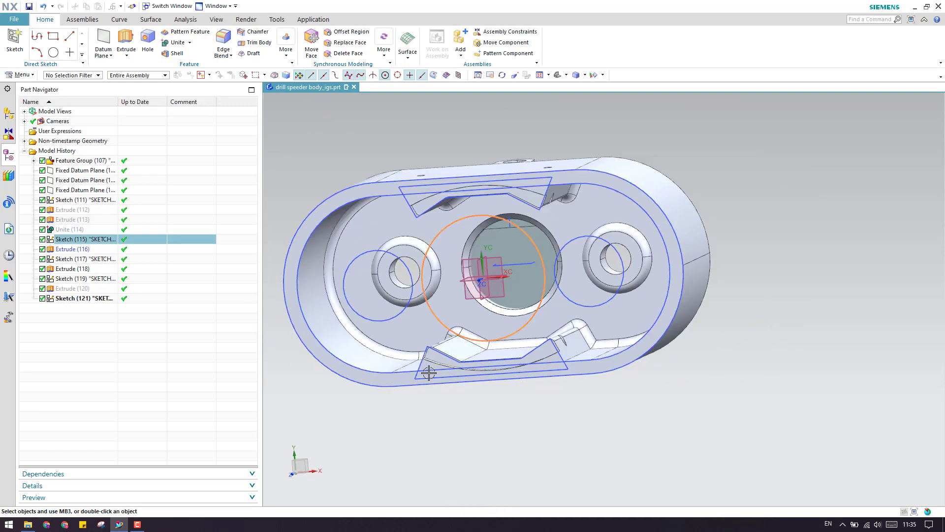
pyautogui.hotkey('ctrl', 'b')
pyautogui.click(366, 386)
pyautogui.hotkey('ctrl', 'b')
pyautogui.scroll(-1, 429, 388)
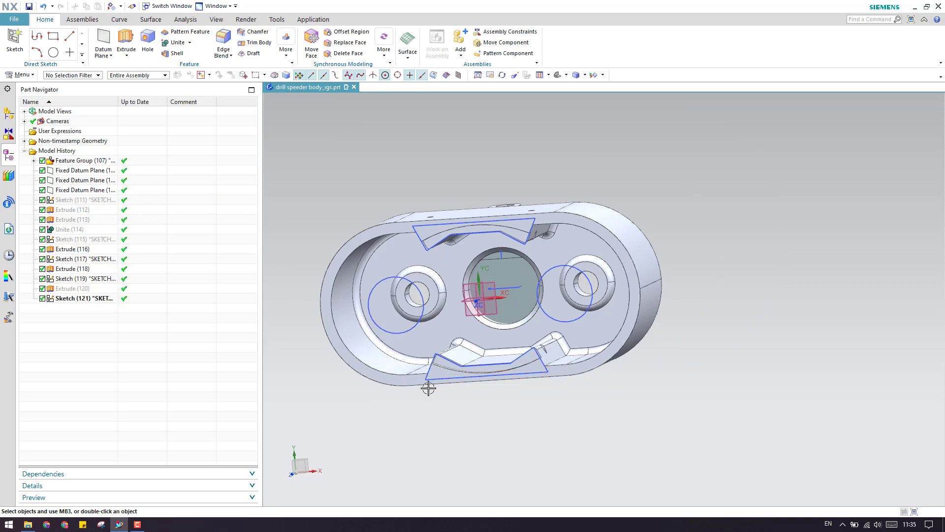
pyautogui.scroll(3, 428, 388)
pyautogui.scroll(-2, 467, 362)
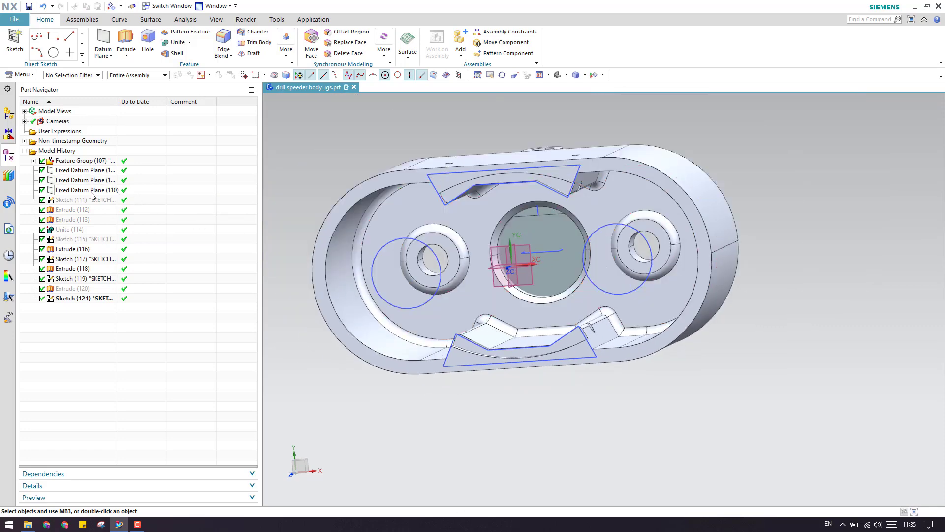
# Step: Extrude both closed recess profiles as connected curves 69 mm in the reversed direction into the body, with Boolean set to None
pyautogui.click(129, 43)
pyautogui.click(311, 75)
pyautogui.click(315, 97)
pyautogui.click(436, 188)
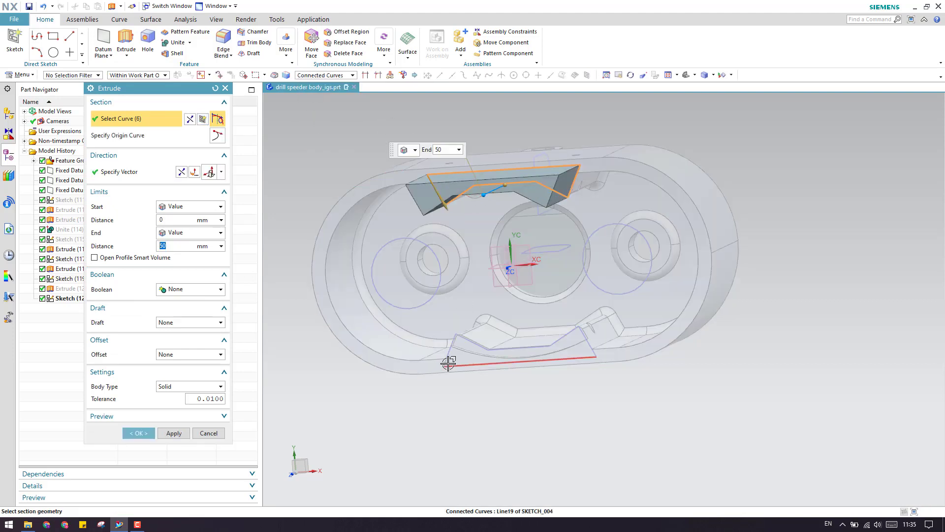
pyautogui.click(448, 363)
pyautogui.moveTo(492, 238); pyautogui.dragTo(447, 296, button='middle')
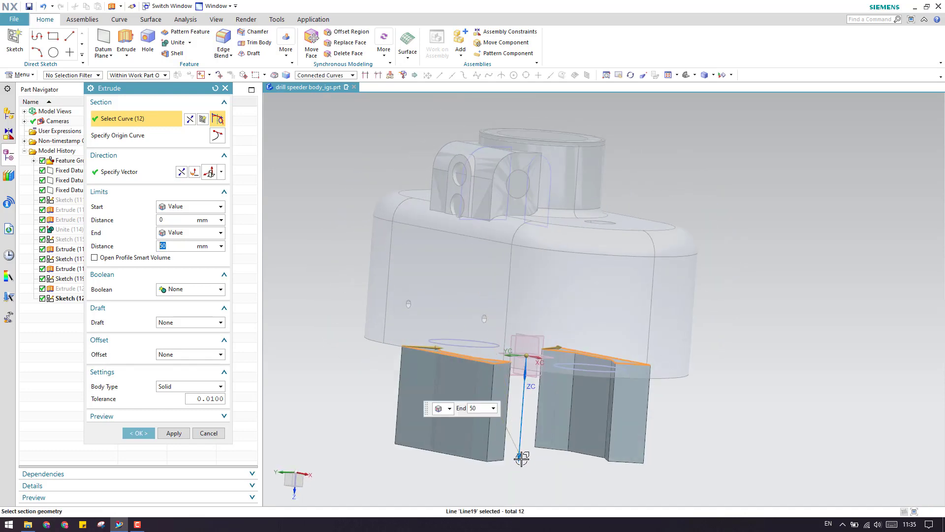
pyautogui.doubleClick(519, 456)
pyautogui.moveTo(533, 233); pyautogui.dragTo(534, 222)
pyautogui.moveTo(736, 295); pyautogui.dragTo(635, 291, button='middle')
pyautogui.press('F8')
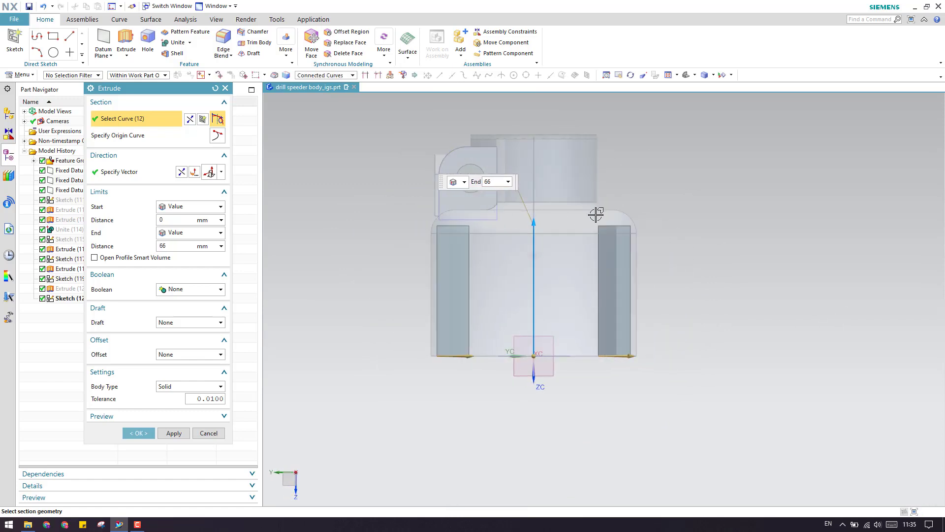
pyautogui.scroll(-2, 595, 214)
pyautogui.moveTo(496, 228)
pyautogui.mouseDown()
pyautogui.moveTo(495, 215)
pyautogui.moveTo(495, 223)
pyautogui.mouseUp()
pyautogui.click(132, 434)
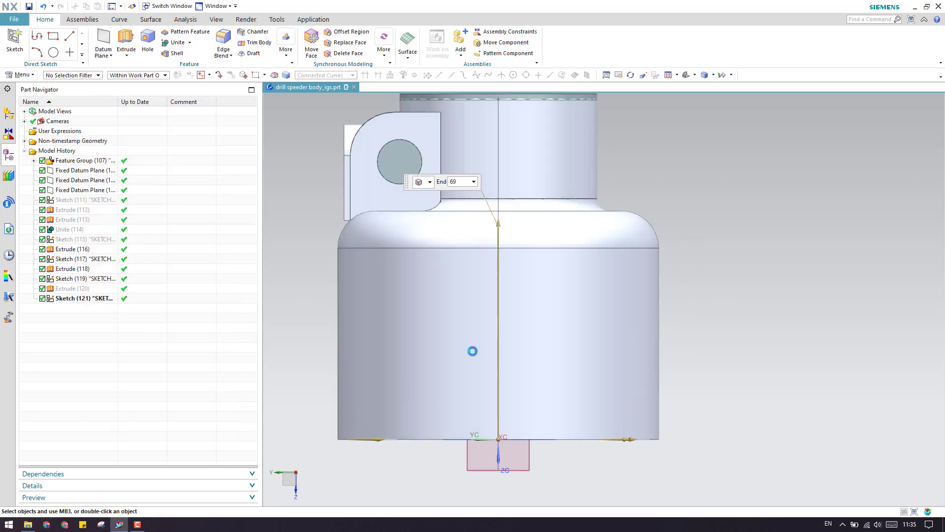
# Step: Set up an extrusion of the two side boss circles as one section and reverse its direction into the body
pyautogui.moveTo(434, 352); pyautogui.dragTo(616, 359, button='middle')
pyautogui.scroll(3, 582, 371)
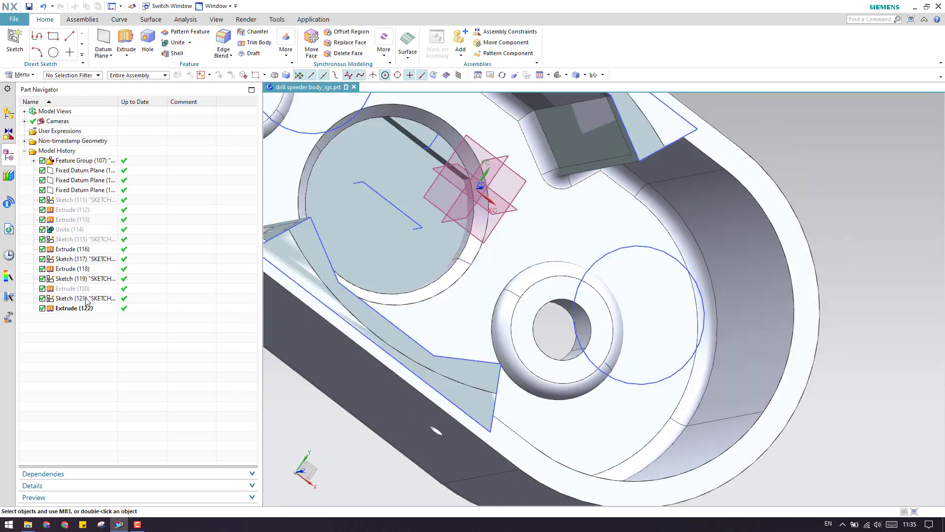
pyautogui.click(125, 41)
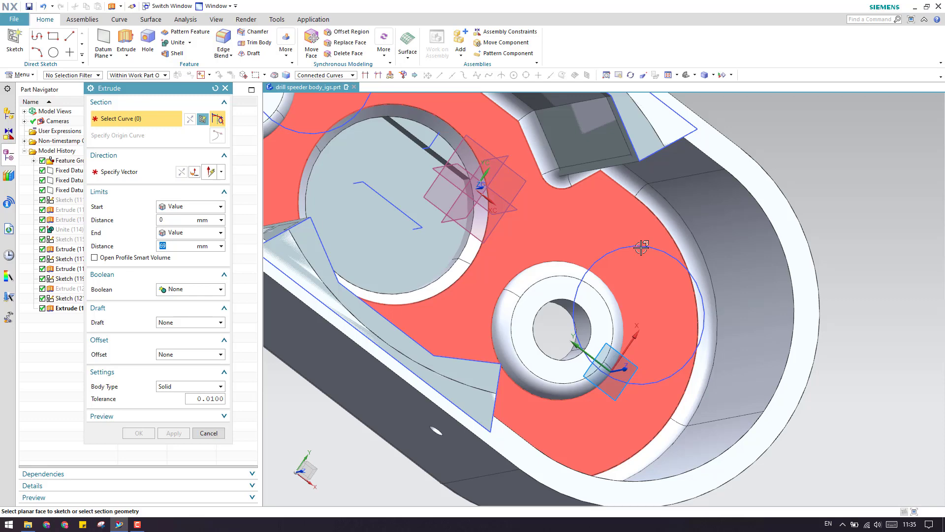
pyautogui.click(645, 245)
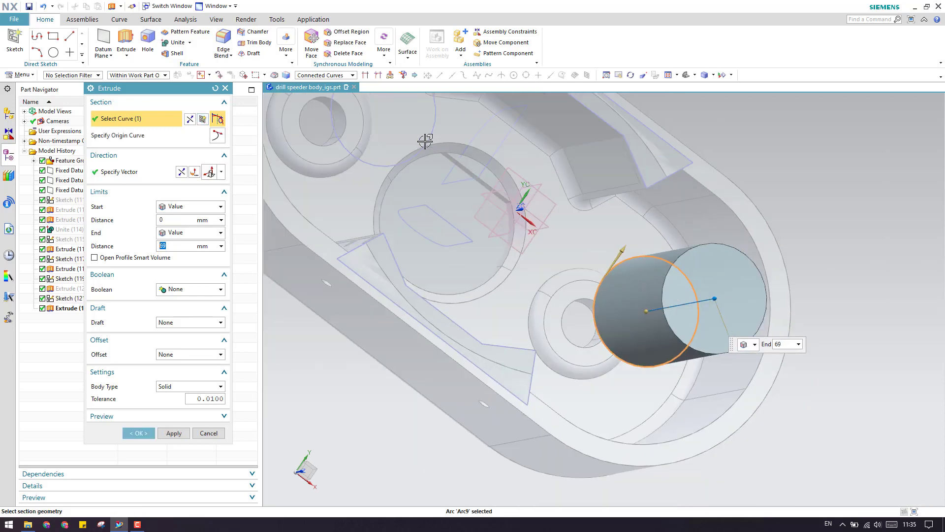
pyautogui.click(369, 163)
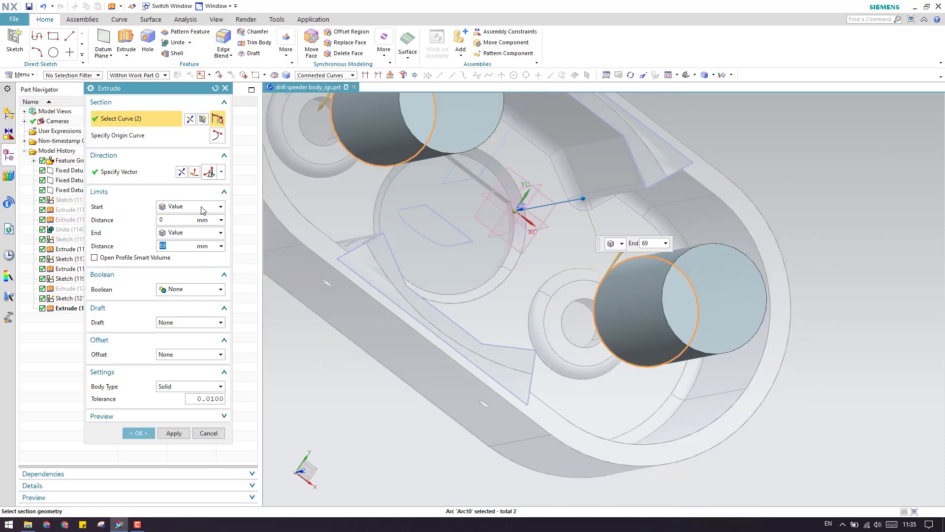
pyautogui.click(183, 172)
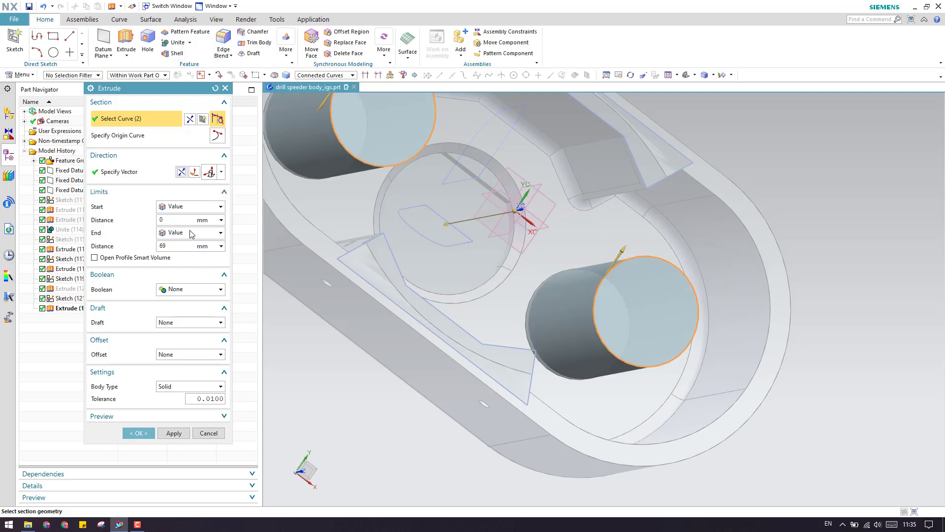
# Step: Set the end distance of the two-circle extrusion to 10 mm
pyautogui.click(221, 220)
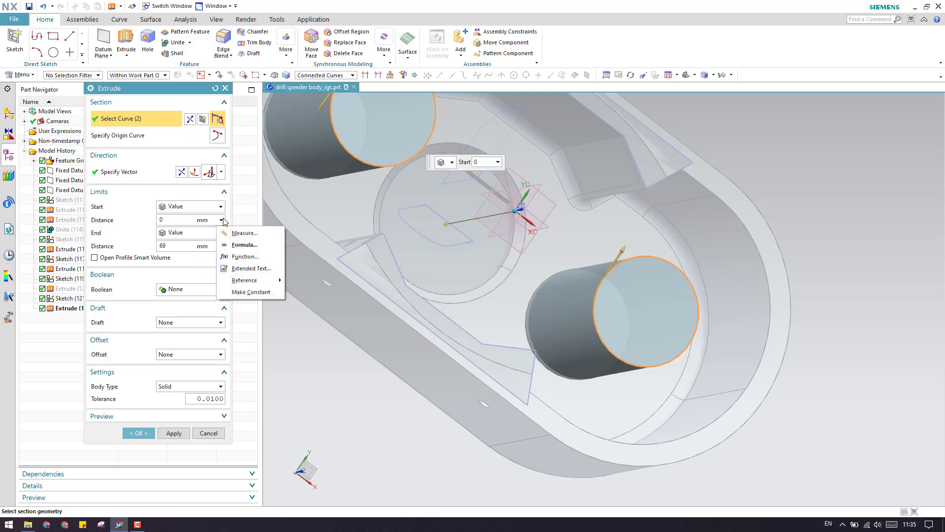
pyautogui.click(222, 220)
pyautogui.click(221, 220)
pyautogui.click(170, 246)
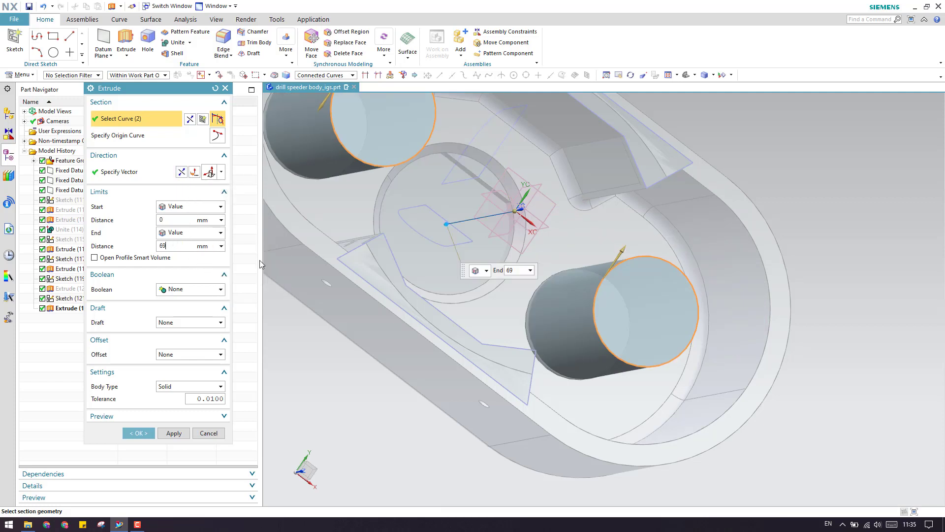
pyautogui.moveTo(500, 230); pyautogui.dragTo(528, 235)
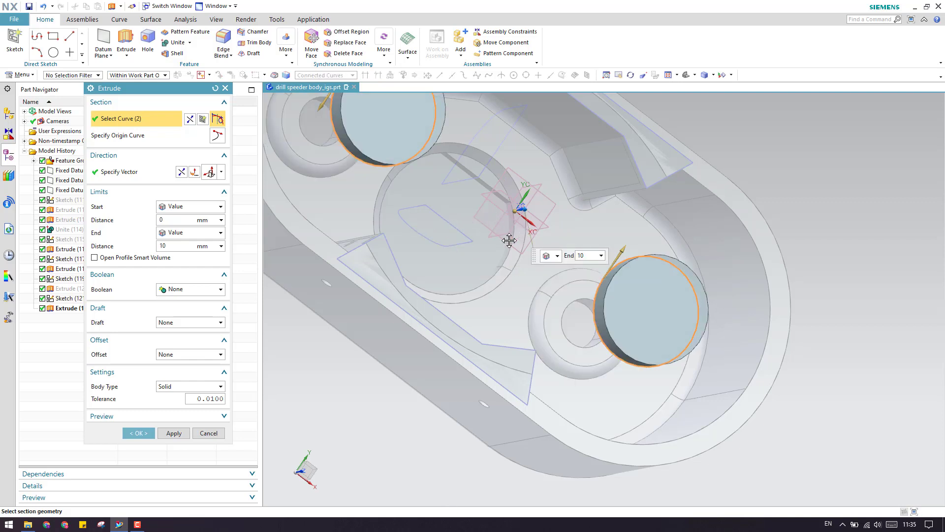
pyautogui.press('Return')
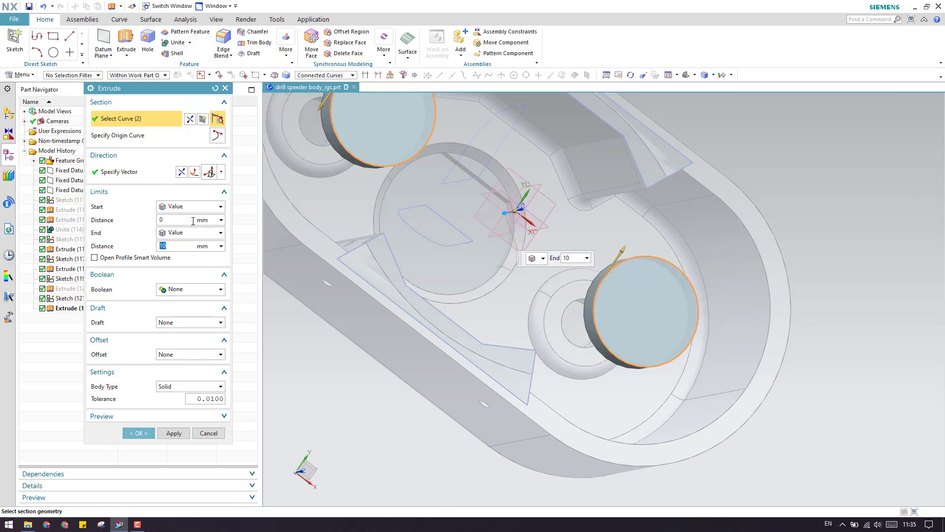
pyautogui.click(222, 220)
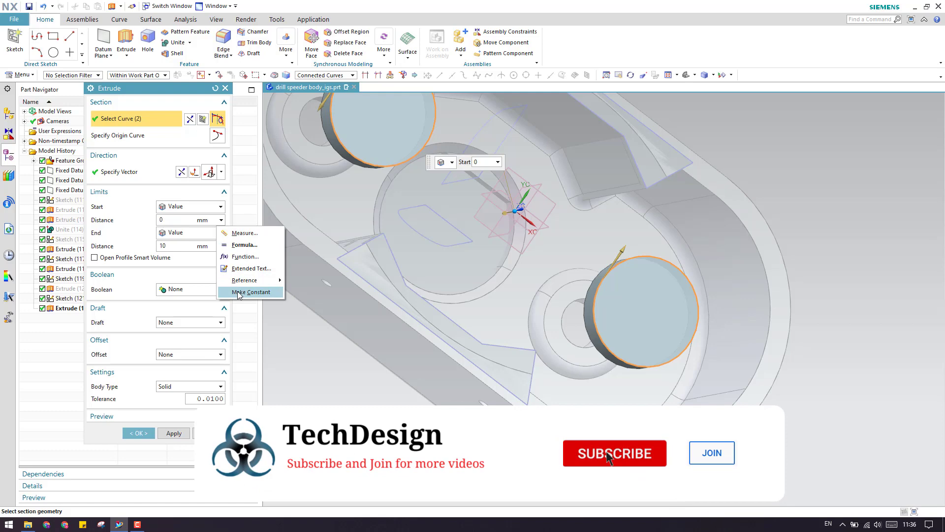
pyautogui.click(237, 235)
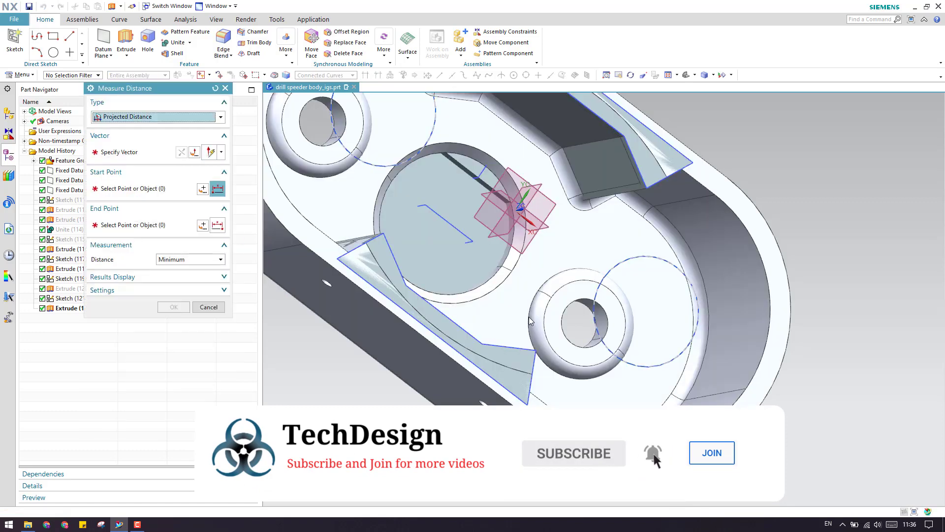
pyautogui.click(609, 299)
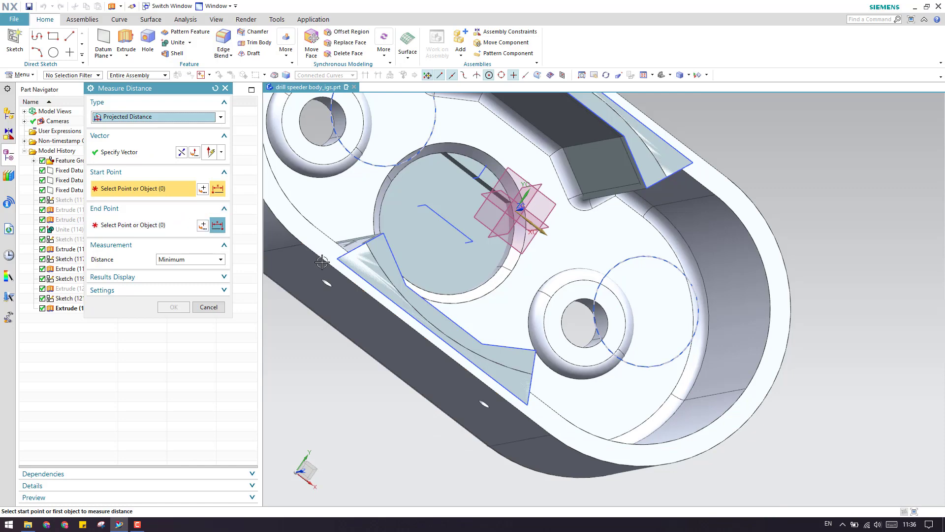
pyautogui.click(611, 273)
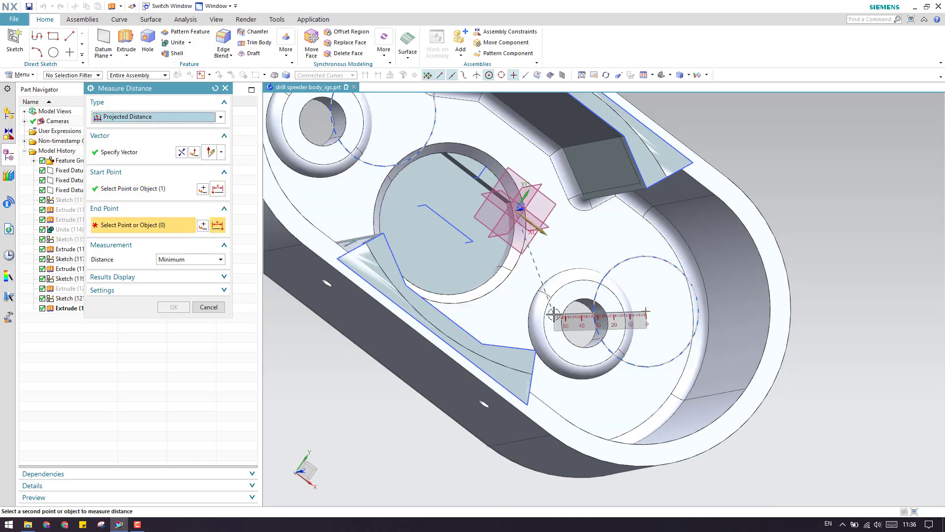
pyautogui.click(616, 335)
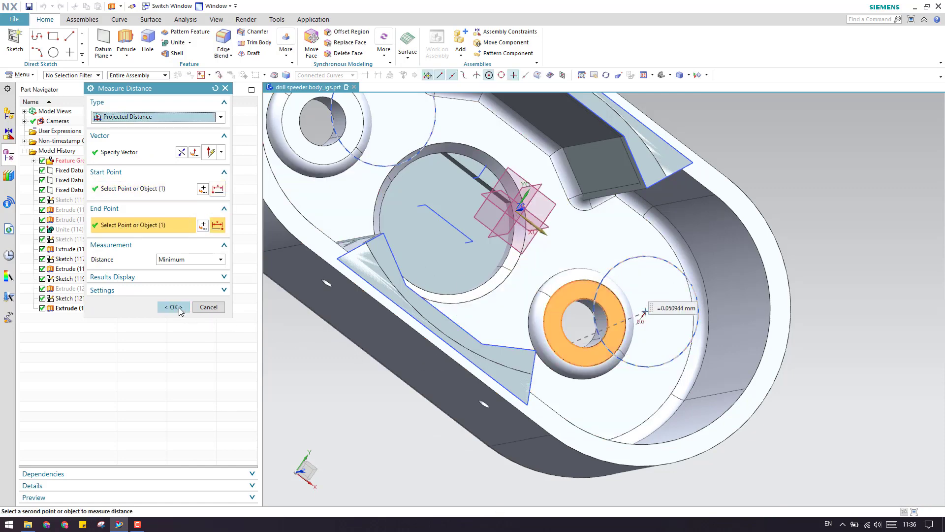
pyautogui.moveTo(577, 321)
pyautogui.mouseDown(button='middle')
pyautogui.moveTo(581, 350)
pyautogui.moveTo(575, 319)
pyautogui.moveTo(579, 337)
pyautogui.mouseUp(button='middle')
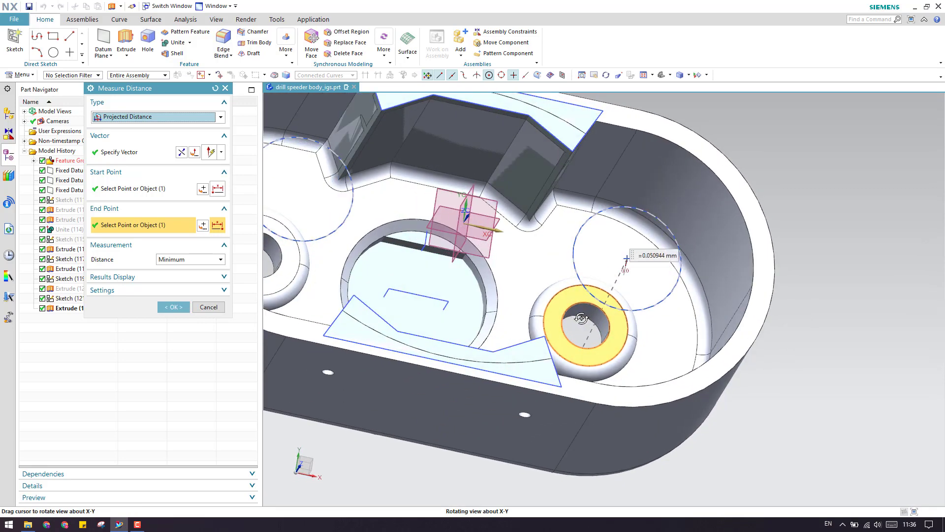
pyautogui.click(208, 307)
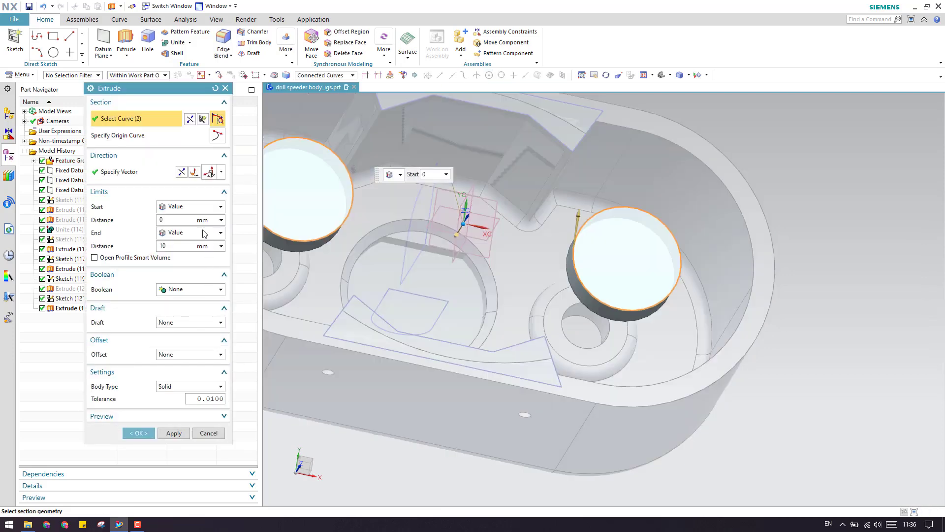
# Step: Set the extrusion's start distance by measuring the Z-axis projected distance from the circle's centre to the boss's ring face
pyautogui.click(211, 207)
pyautogui.click(212, 210)
pyautogui.click(219, 221)
pyautogui.click(247, 237)
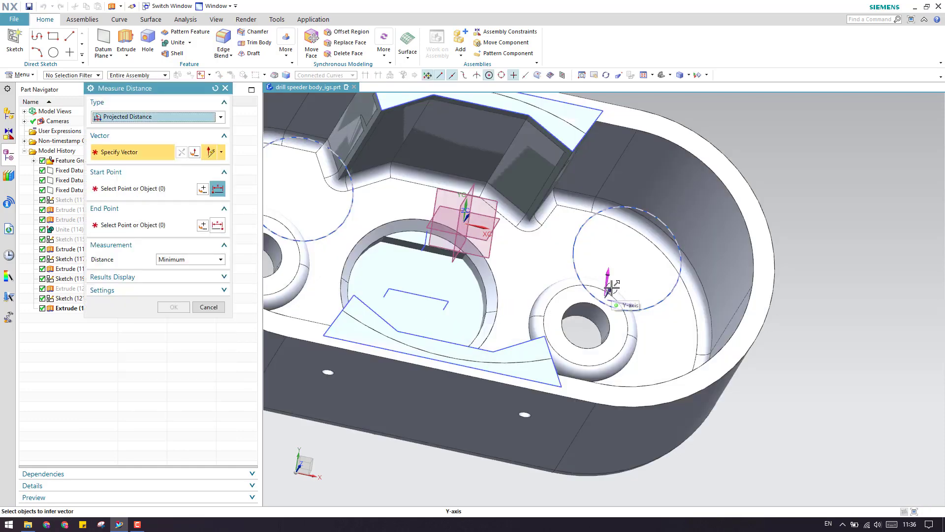
pyautogui.click(610, 289)
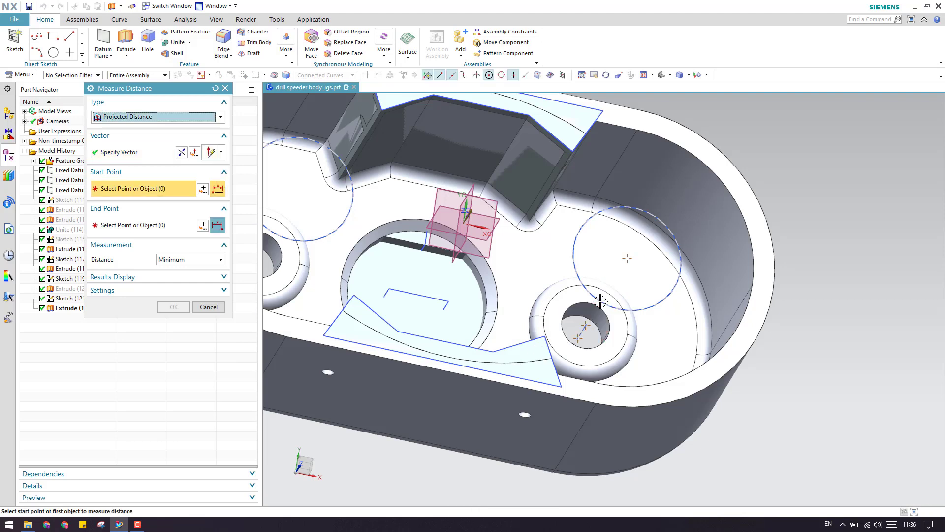
pyautogui.click(600, 300)
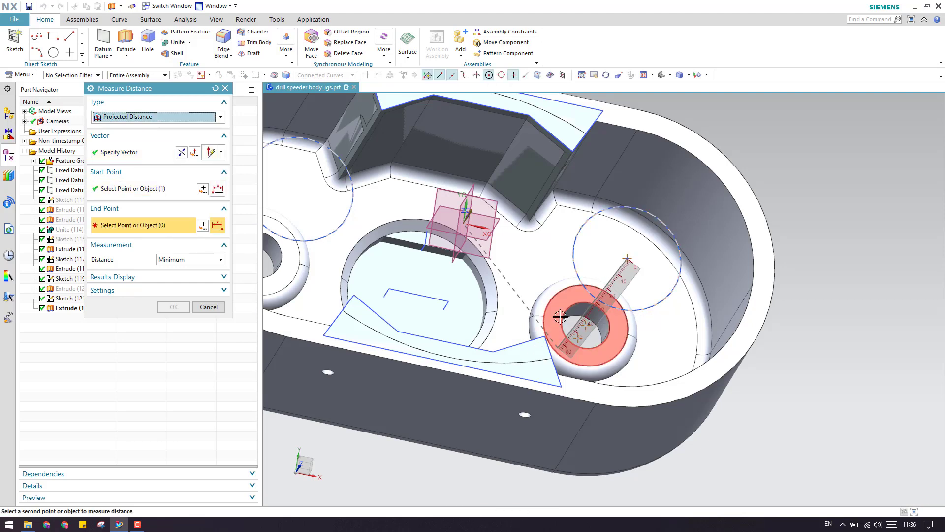
pyautogui.click(560, 310)
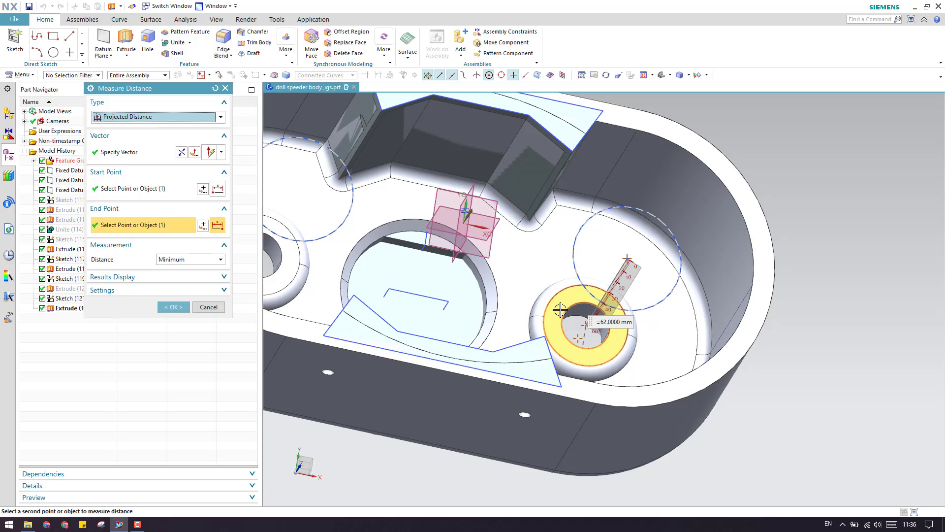
pyautogui.click(174, 307)
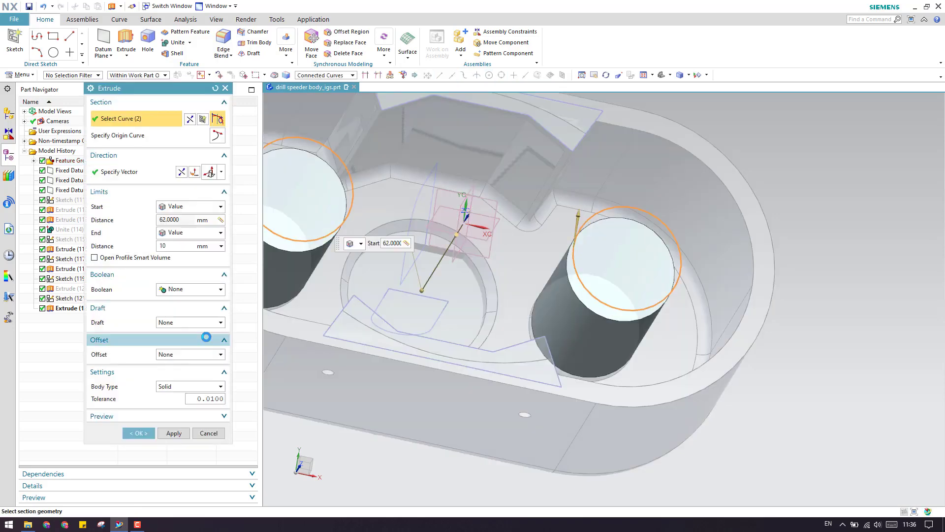
# Step: Set the extrusion's end distance to 68 mm and create the two boss discs with Boolean set to None
pyautogui.scroll(1, 468, 284)
pyautogui.click(170, 246)
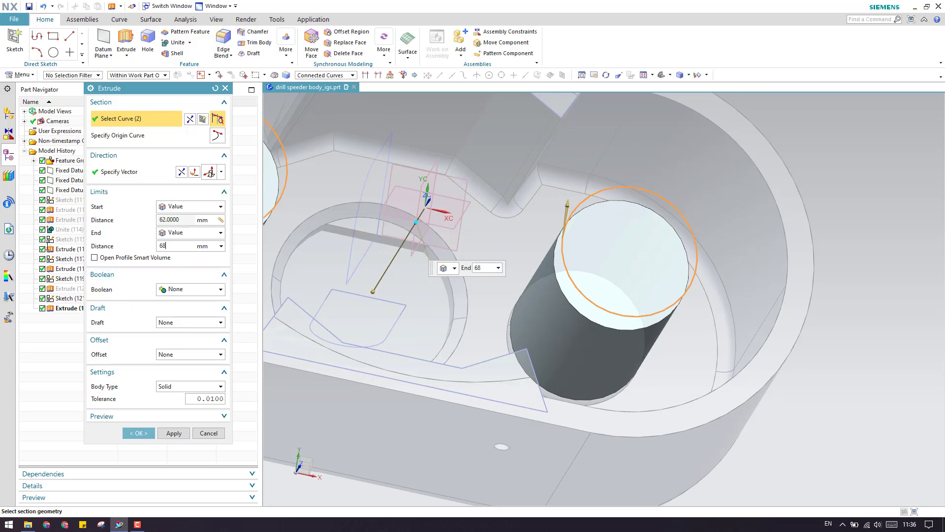
pyautogui.press('Return')
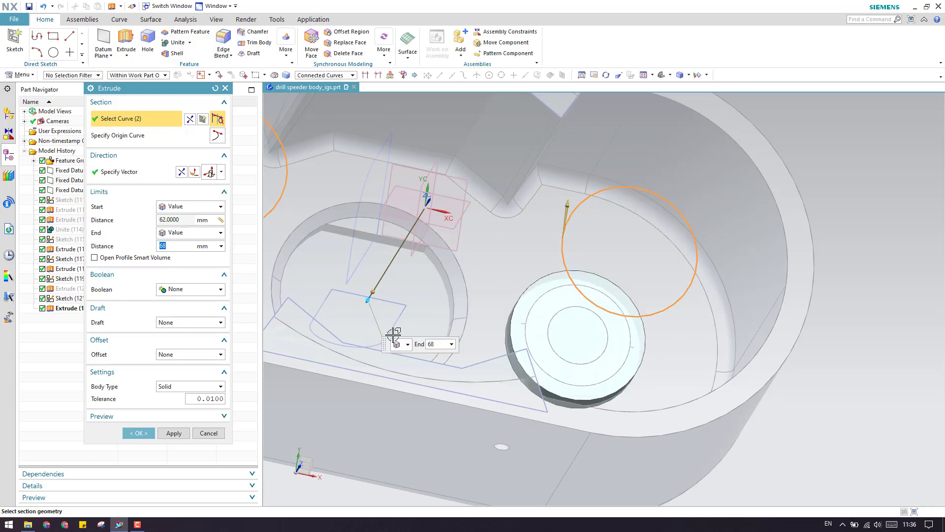
pyautogui.scroll(5, 499, 336)
pyautogui.moveTo(530, 344); pyautogui.dragTo(560, 355, button='middle')
pyautogui.scroll(-2, 560, 355)
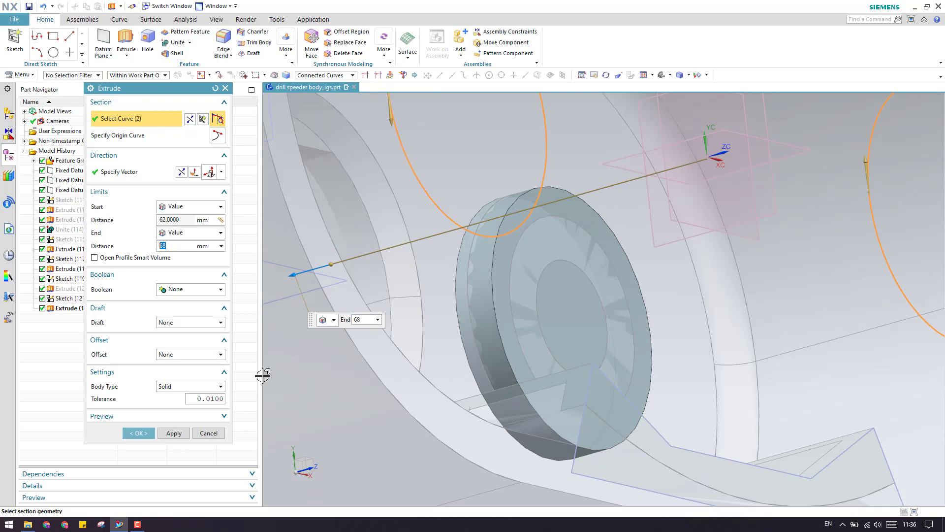
pyautogui.click(138, 433)
# Step: Show the hidden Unite (114) body and Extrude (120), leaving Sketch (115) hidden
pyautogui.scroll(-2, 551, 340)
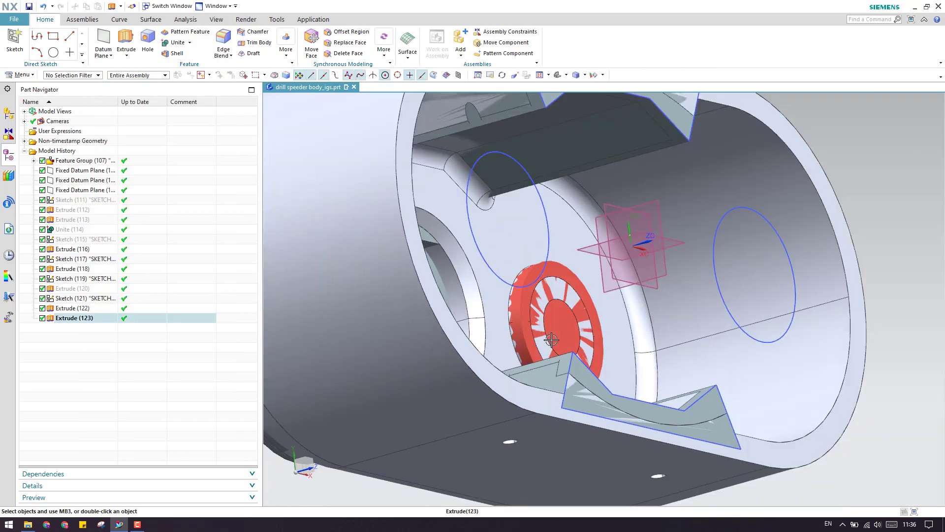
pyautogui.scroll(-4, 552, 340)
pyautogui.moveTo(551, 340); pyautogui.dragTo(485, 409, button='middle')
pyautogui.rightClick(68, 230)
pyautogui.click(82, 234)
pyautogui.rightClick(82, 240)
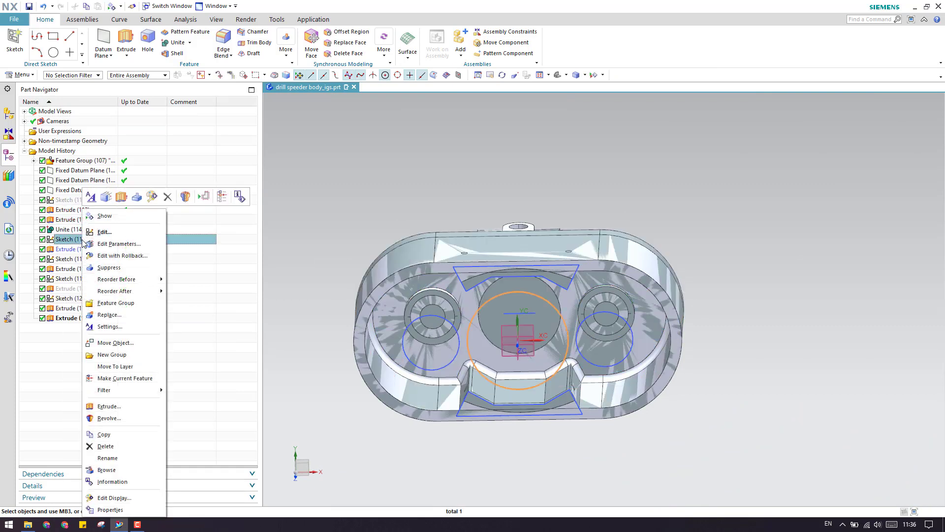
pyautogui.click(59, 342)
pyautogui.rightClick(66, 290)
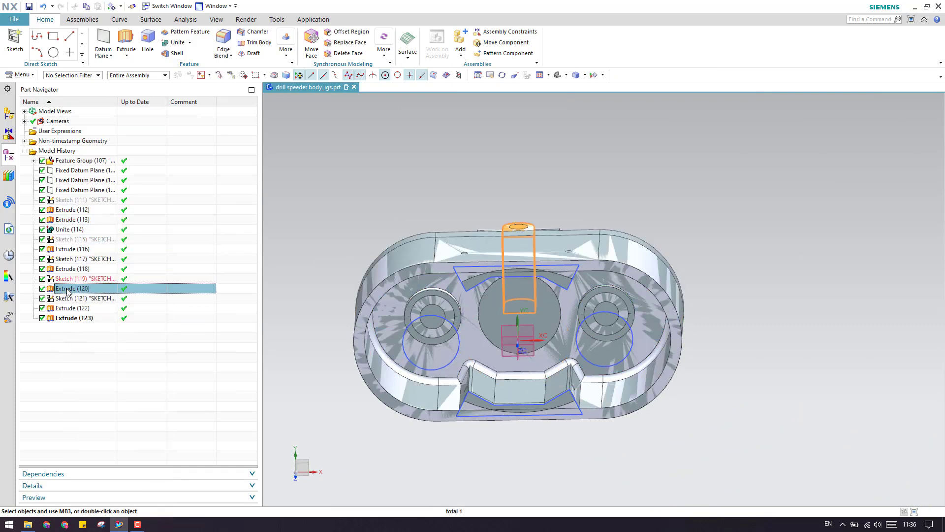
pyautogui.click(90, 15)
# Step: Examine how the rebuilt recesses and bosses match the imported body inside the cavity
pyautogui.moveTo(340, 340); pyautogui.dragTo(420, 268, button='middle')
pyautogui.scroll(4, 507, 376)
pyautogui.scroll(-4, 512, 395)
pyautogui.scroll(4, 586, 383)
pyautogui.scroll(-2, 585, 382)
pyautogui.scroll(5, 586, 382)
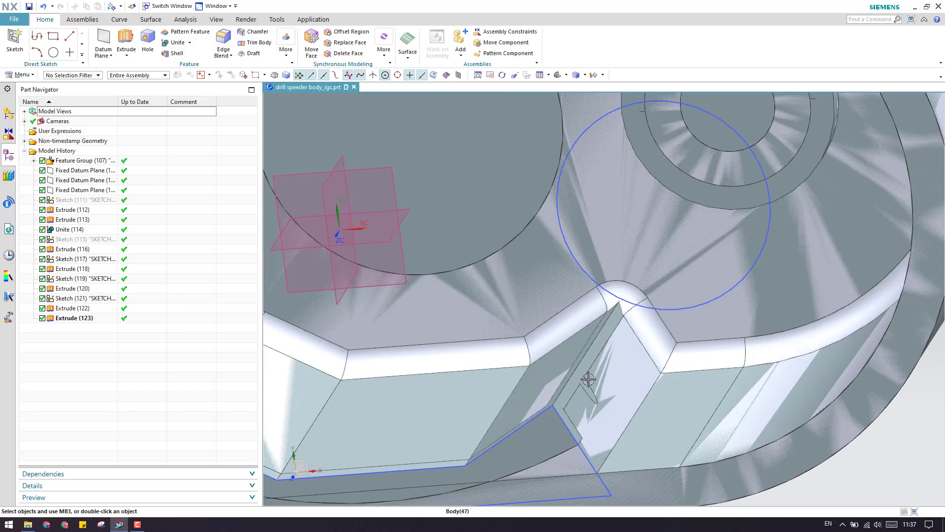
pyautogui.scroll(-4, 594, 377)
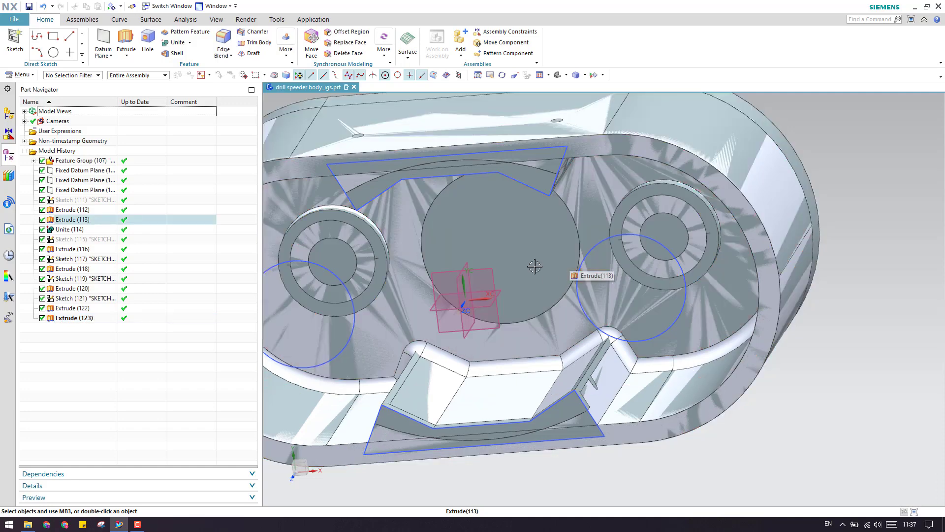
# Step: Hide Feature Group (107) and unite the main body with the seven remaining solid bodies
pyautogui.click(175, 43)
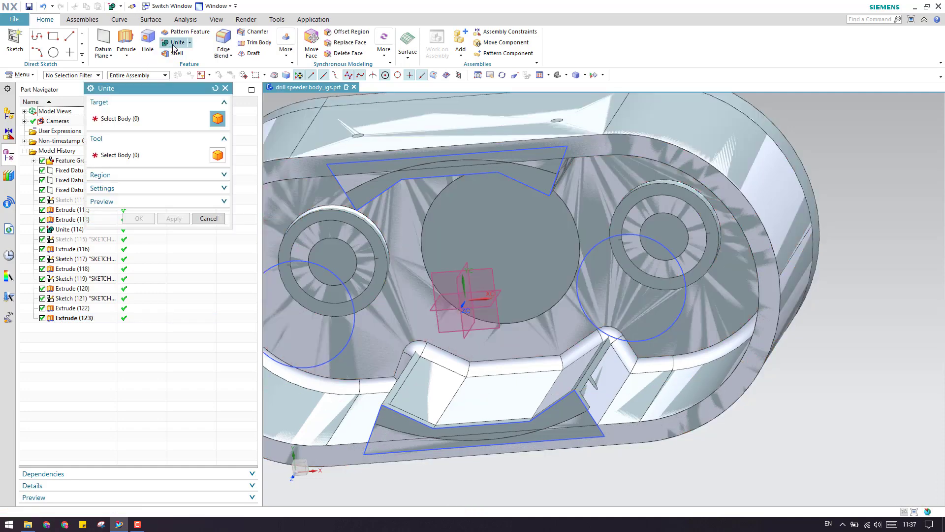
pyautogui.rightClick(58, 161)
pyautogui.click(62, 166)
pyautogui.scroll(-4, 401, 281)
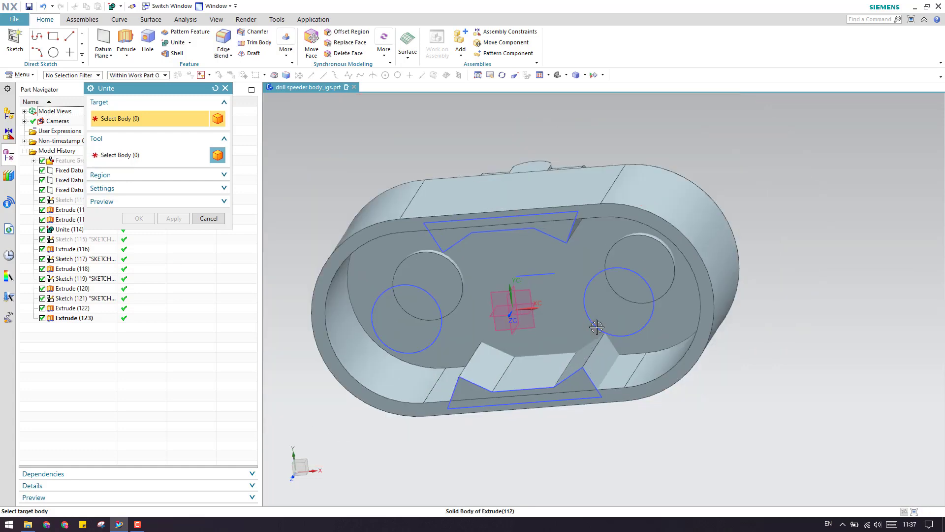
pyautogui.click(544, 220)
pyautogui.scroll(-1, 512, 340)
pyautogui.moveTo(370, 230); pyautogui.dragTo(714, 457)
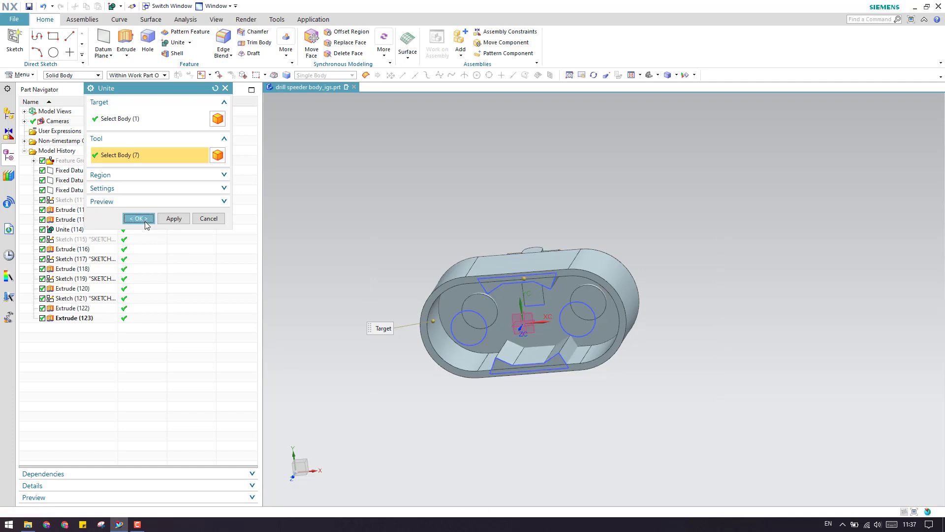
pyautogui.click(140, 219)
pyautogui.scroll(2, 514, 331)
pyautogui.scroll(4, 508, 301)
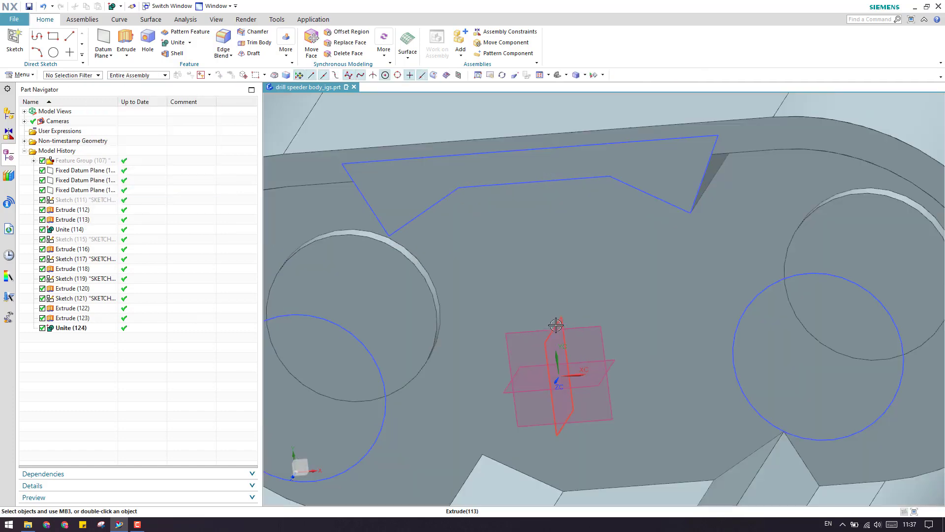
pyautogui.moveTo(555, 355); pyautogui.dragTo(543, 405, button='middle')
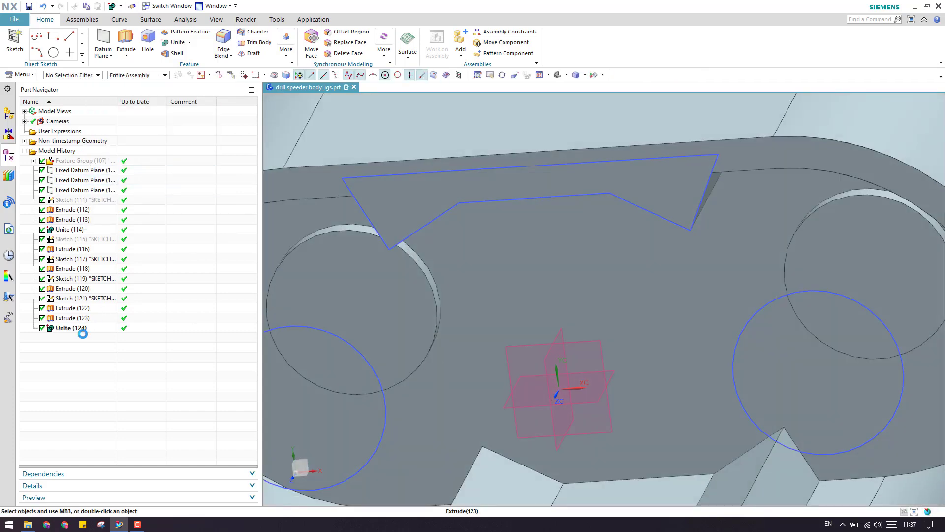
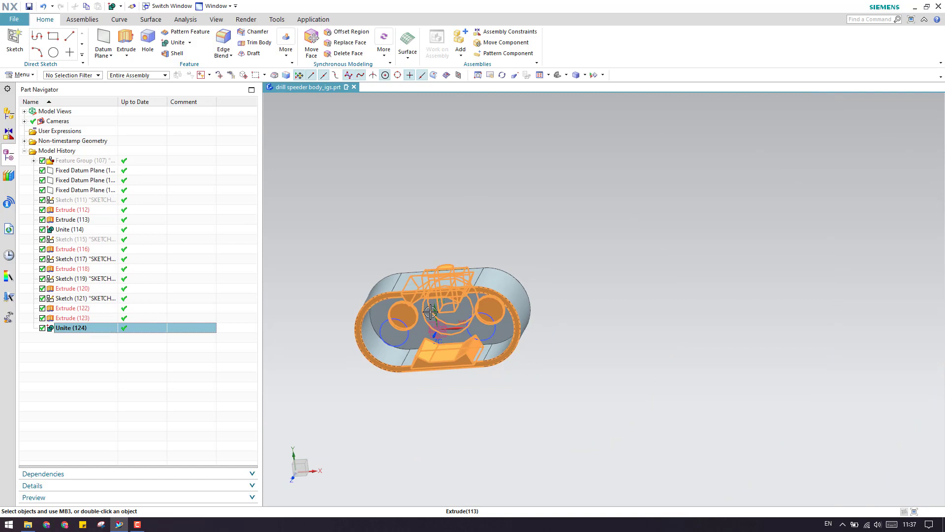
# Step: Show the hidden Feature Group (107) with the imported body
pyautogui.press('Escape')
pyautogui.moveTo(389, 340); pyautogui.dragTo(371, 388, button='middle')
pyautogui.rightClick(98, 163)
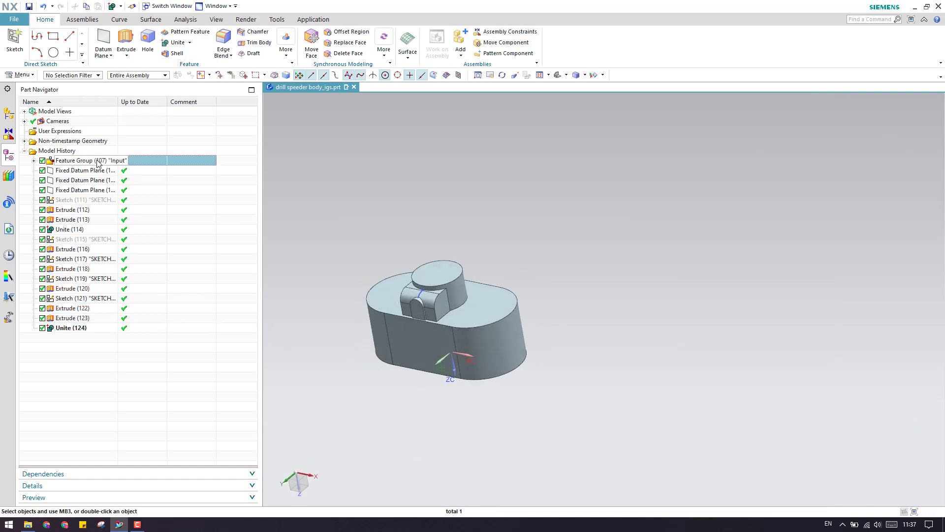
pyautogui.click(126, 166)
# Step: Examine the imported body's round boss, outer recesses and the through holes inside the cavity against the rebuilt solid
pyautogui.scroll(3, 450, 310)
pyautogui.scroll(-3, 451, 309)
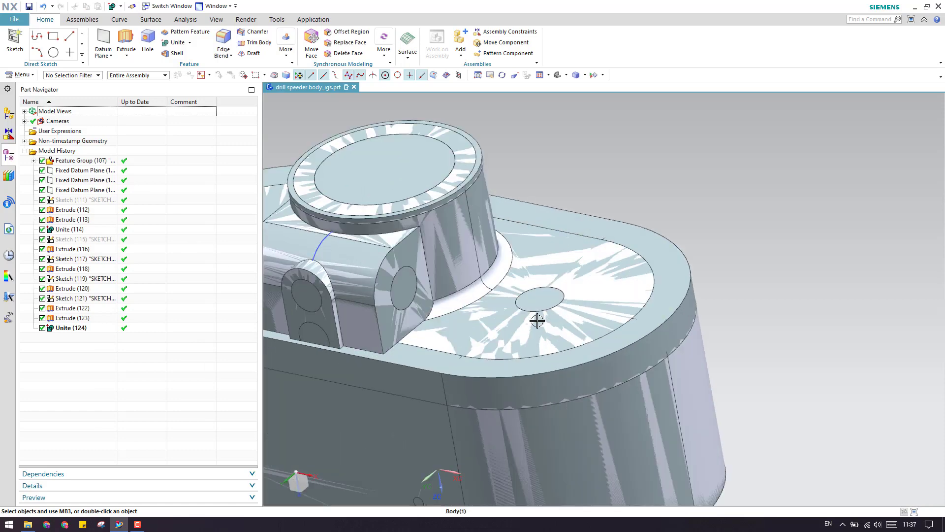
pyautogui.scroll(5, 397, 190)
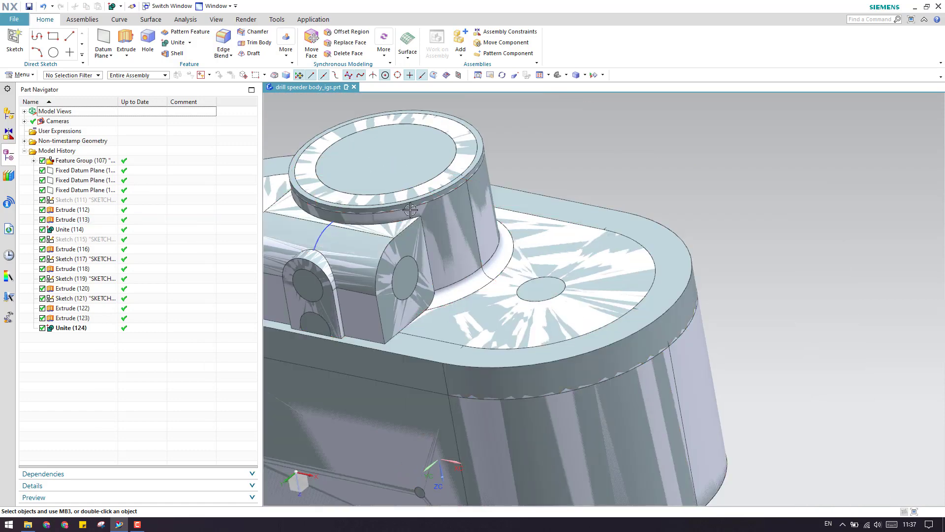
pyautogui.moveTo(480, 172); pyautogui.dragTo(485, 144, button='middle')
pyautogui.scroll(1, 480, 163)
pyautogui.scroll(-5, 433, 281)
pyautogui.scroll(4, 433, 281)
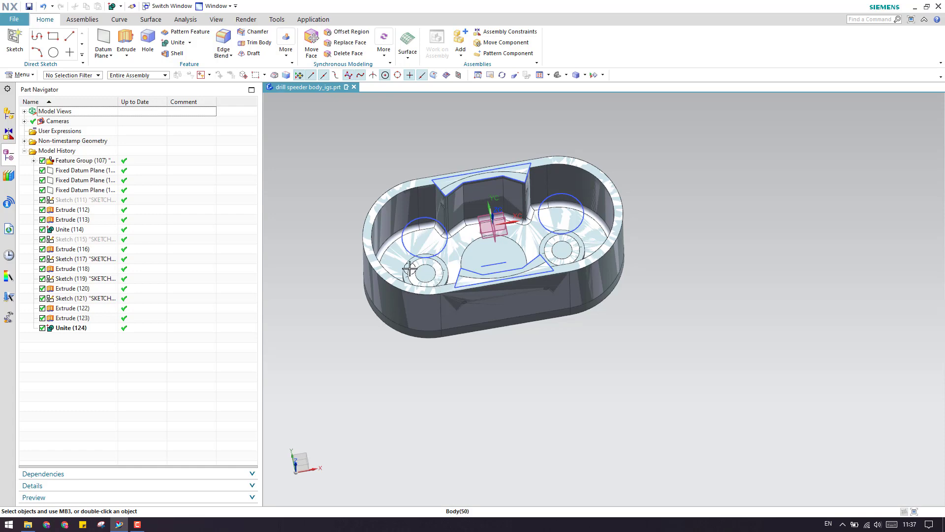
pyautogui.moveTo(568, 269); pyautogui.dragTo(577, 303, button='middle')
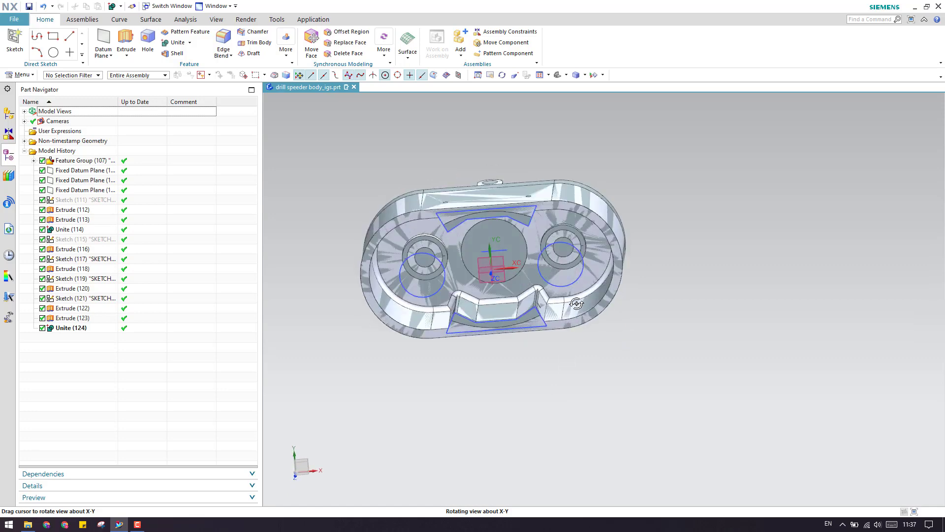
# Step: Create a sketch on Fixed Datum Plane (110) and hide the Unite (124) body
pyautogui.click(11, 43)
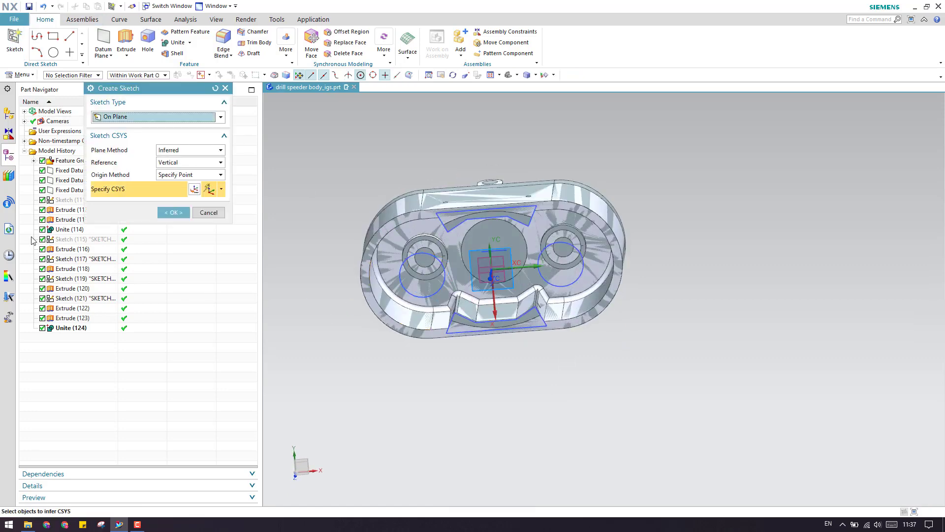
pyautogui.click(67, 190)
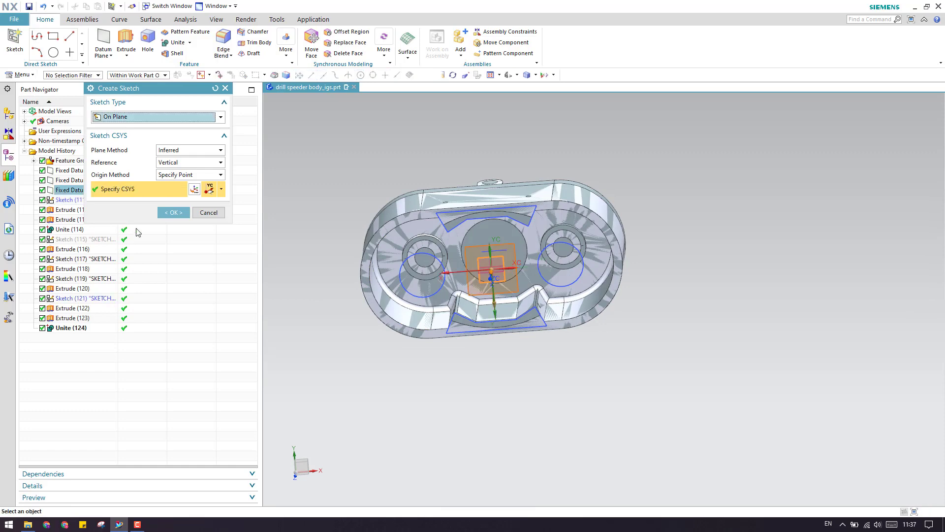
pyautogui.click(164, 215)
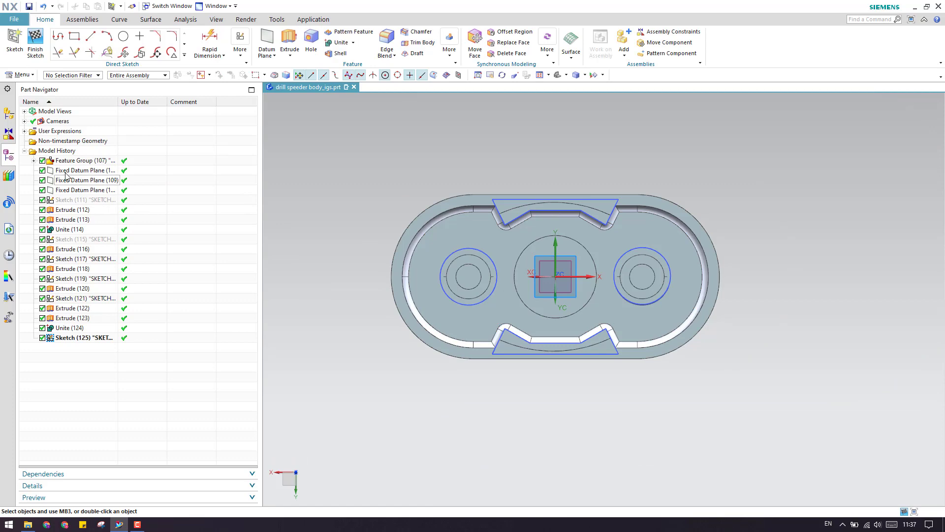
pyautogui.rightClick(74, 328)
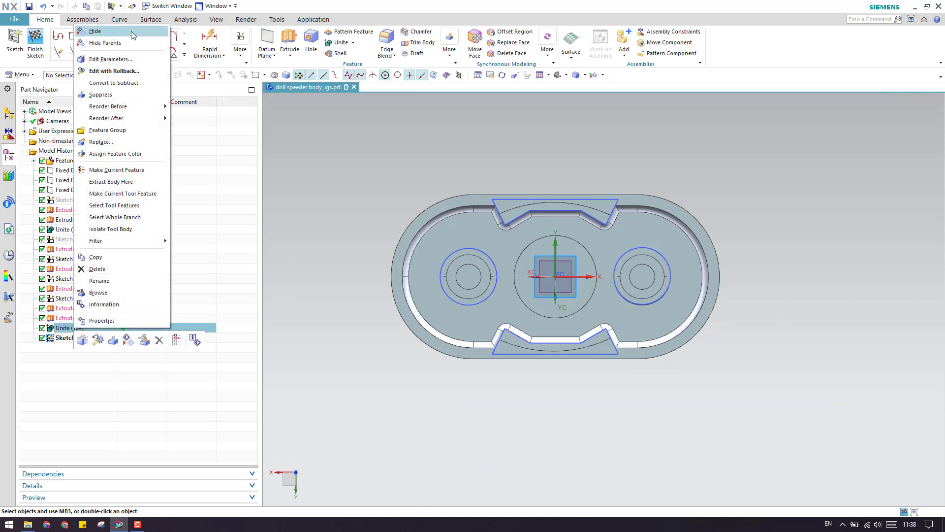
pyautogui.click(131, 35)
# Step: Project the edges of the two small side holes and the inner edge of the large central hole into the sketch
pyautogui.scroll(3, 489, 299)
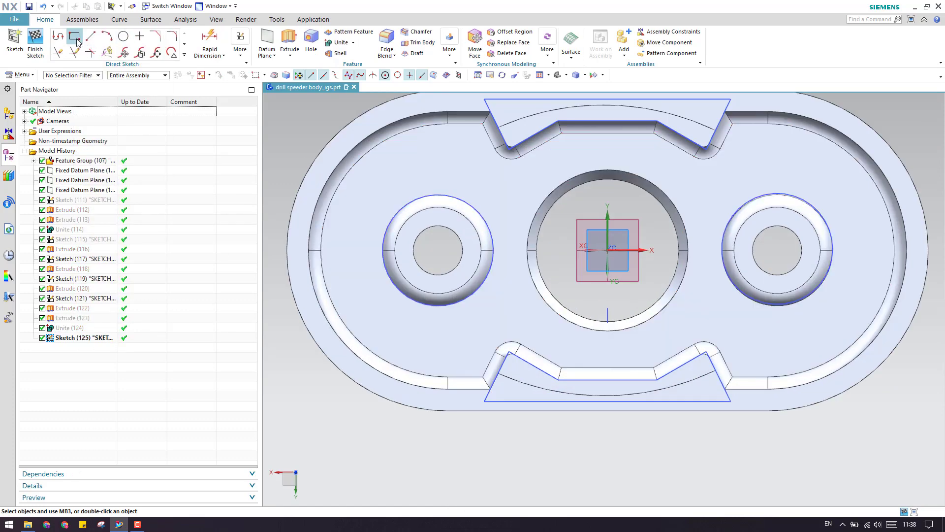
pyautogui.click(185, 56)
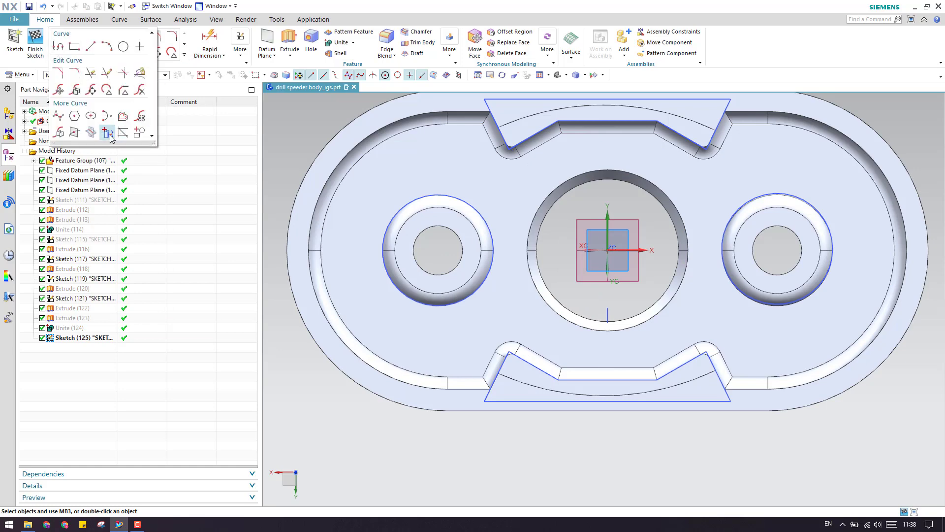
pyautogui.click(107, 132)
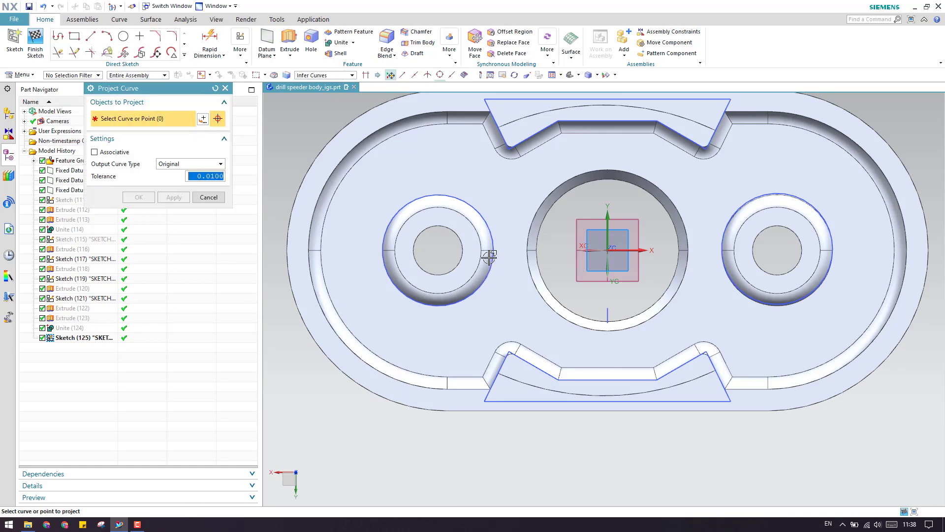
pyautogui.click(771, 230)
pyautogui.scroll(-3, 699, 276)
pyautogui.scroll(6, 678, 232)
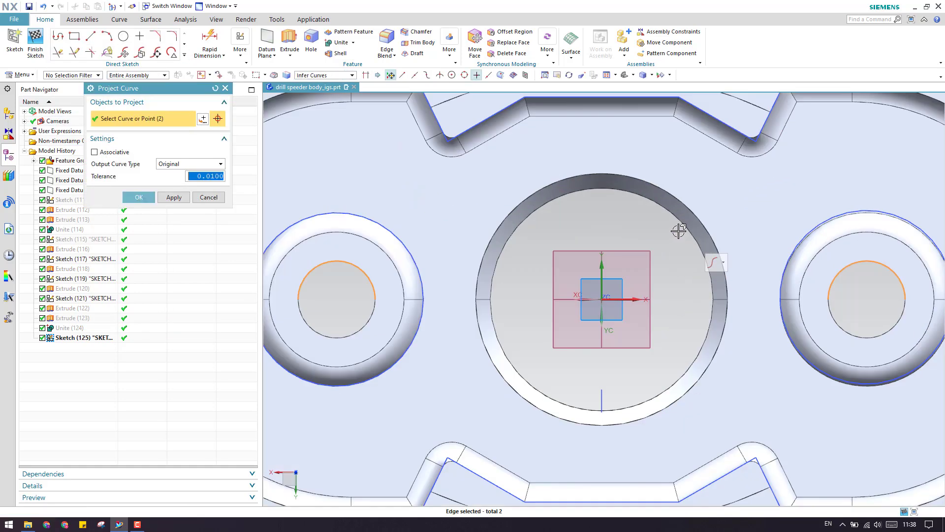
pyautogui.click(670, 235)
pyautogui.scroll(-4, 590, 241)
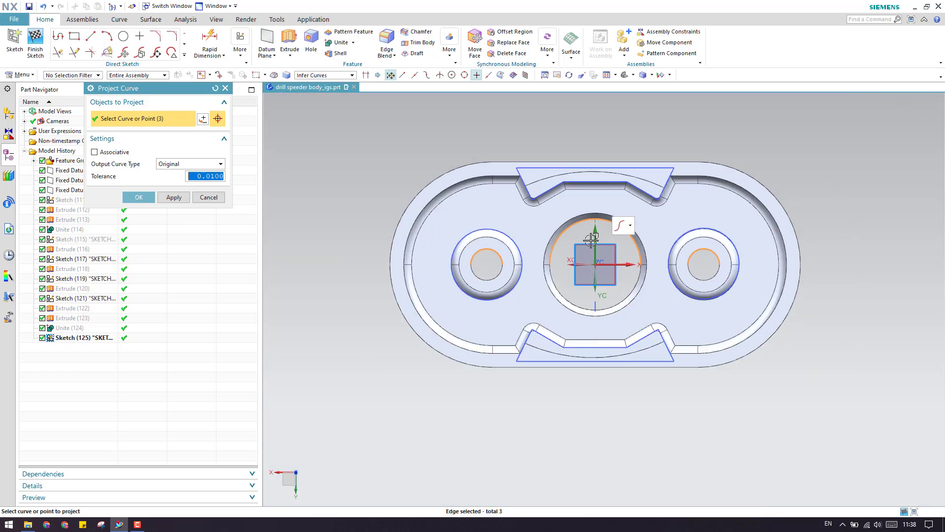
pyautogui.middleClick(591, 241)
# Step: Hide Feature Group (107) so only the sketch curves remain in view
pyautogui.moveTo(553, 327)
pyautogui.mouseDown(button='middle')
pyautogui.moveTo(523, 388)
pyautogui.moveTo(460, 446)
pyautogui.moveTo(556, 355)
pyautogui.moveTo(566, 293)
pyautogui.moveTo(559, 319)
pyautogui.mouseUp(button='middle')
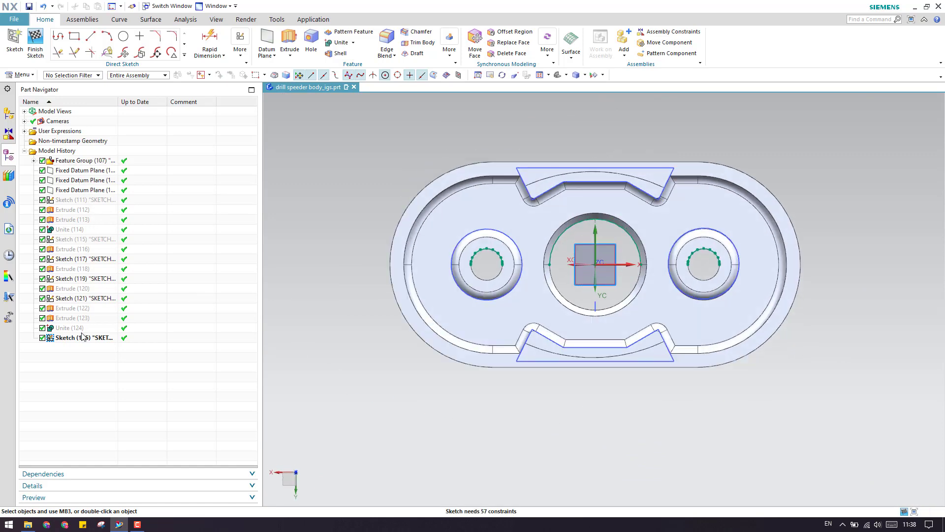
pyautogui.rightClick(92, 158)
pyautogui.click(107, 163)
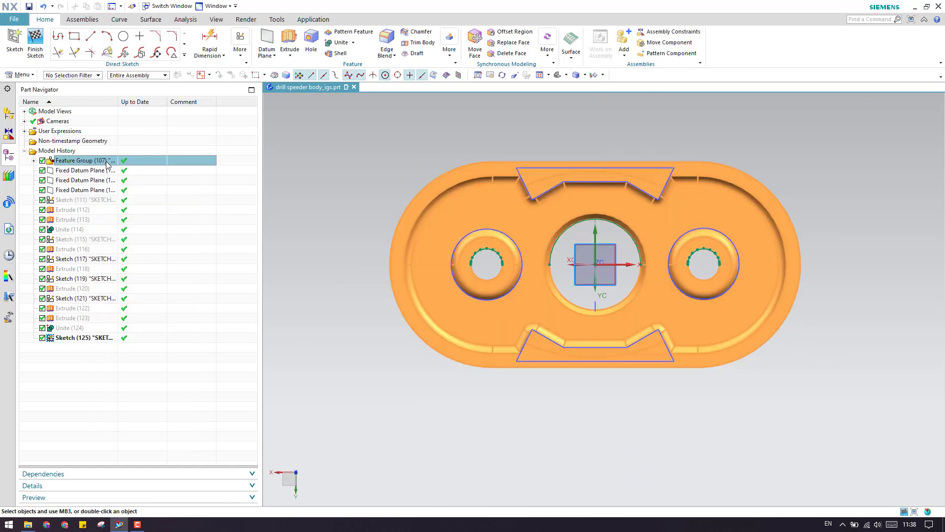
# Step: Draw a three-point circle about 16 mm in diameter through the projected arc of the small hole on the negative X side
pyautogui.click(124, 42)
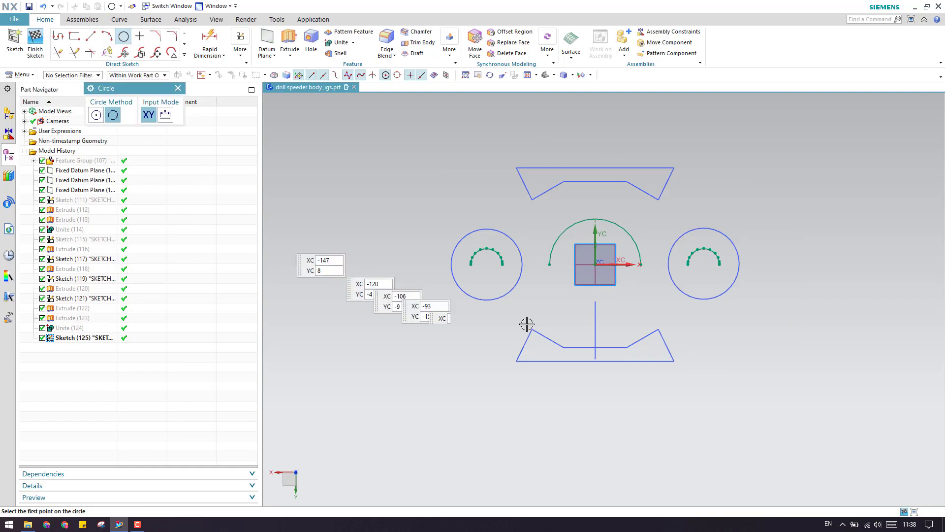
pyautogui.scroll(3, 485, 239)
pyautogui.click(445, 284)
pyautogui.scroll(3, 508, 293)
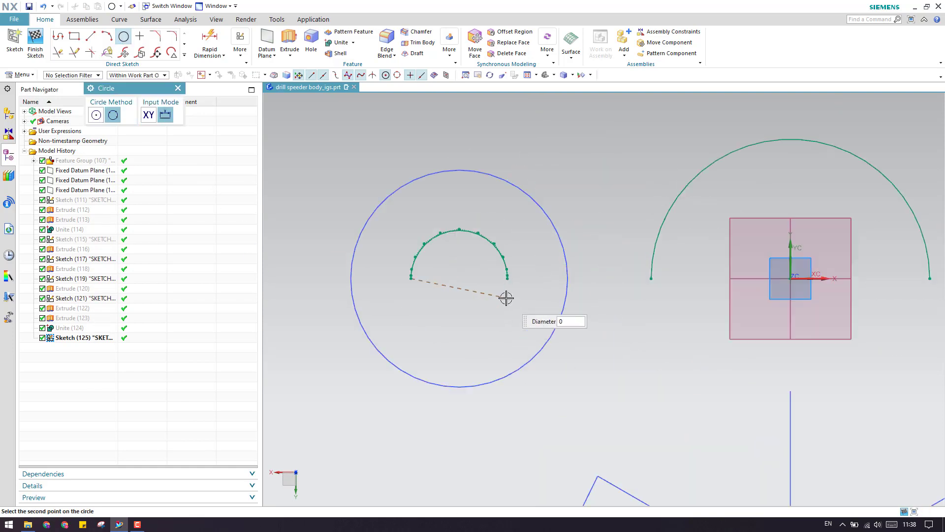
pyautogui.click(509, 260)
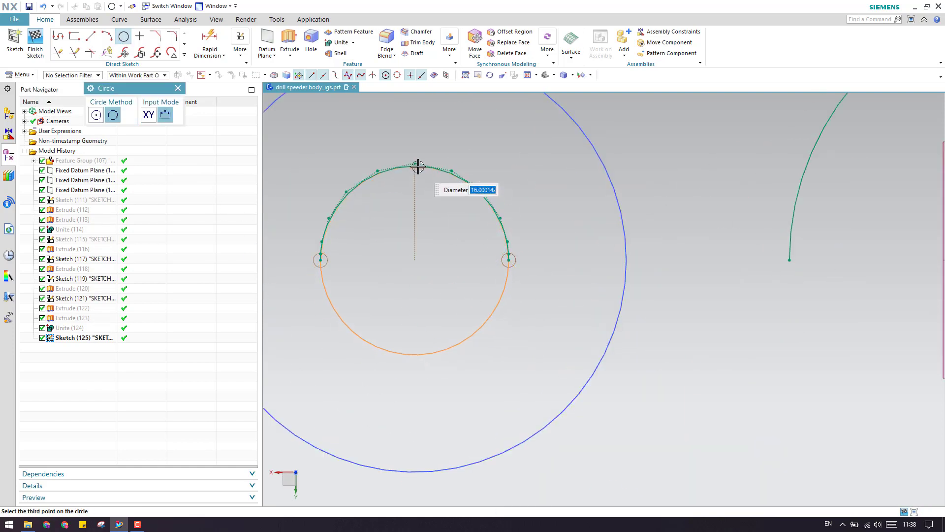
pyautogui.click(420, 164)
pyautogui.scroll(-3, 369, 215)
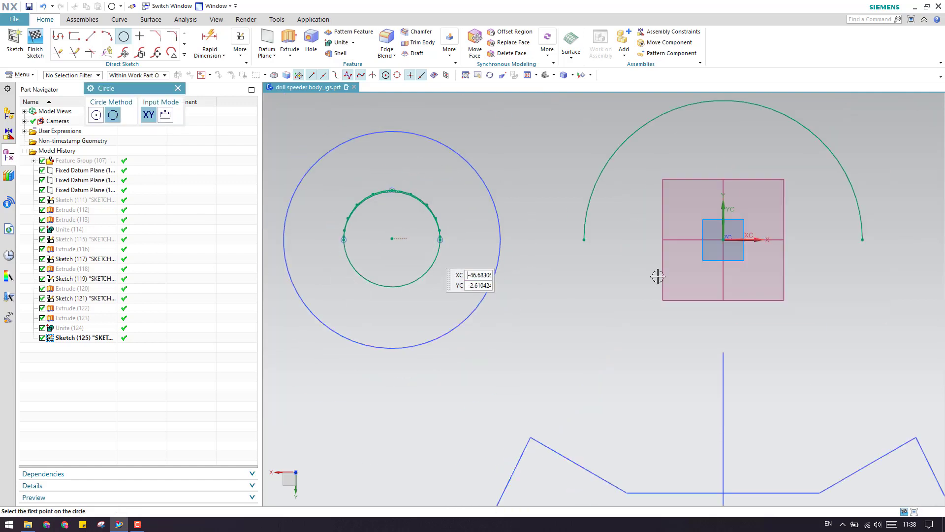
# Step: Draw a three-point circle about 46 mm in diameter through the ends and top of the central projected arc
pyautogui.scroll(1, 783, 230)
pyautogui.scroll(-2, 459, 373)
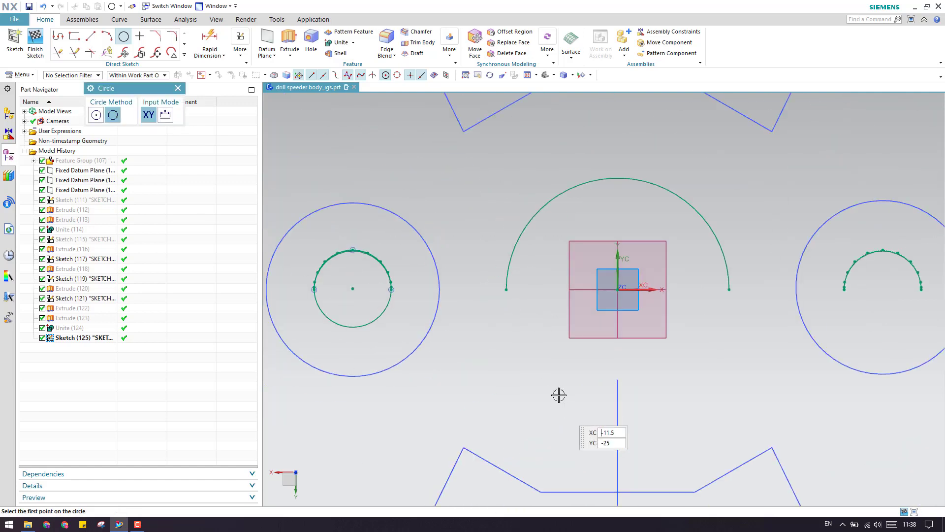
pyautogui.click(507, 289)
pyautogui.click(730, 289)
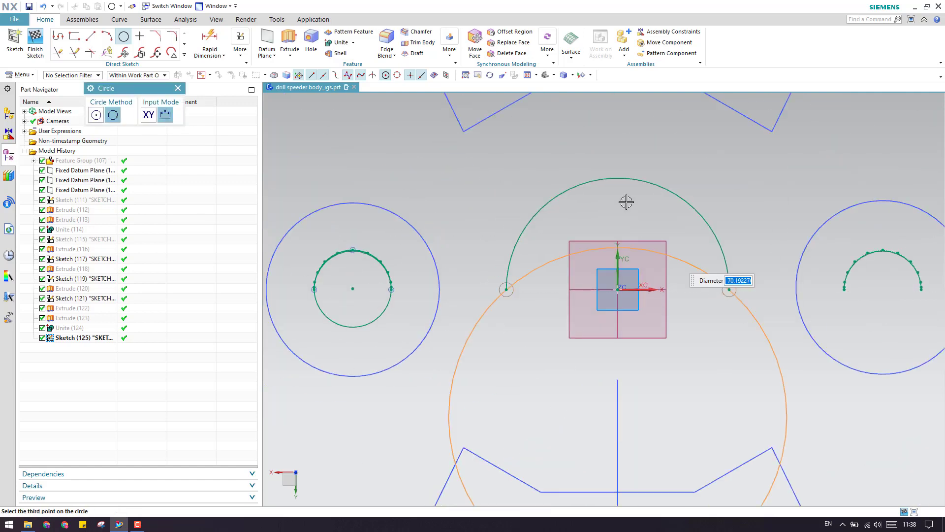
pyautogui.click(618, 178)
# Step: Draw a three-point circle about 16 mm in diameter through the projected arc of the small hole on the positive X side
pyautogui.scroll(3, 884, 276)
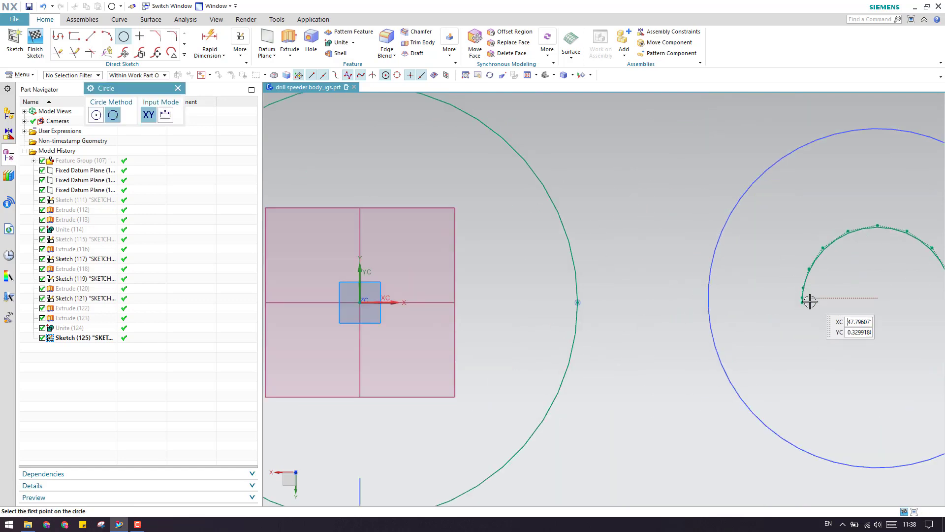
pyautogui.click(802, 303)
pyautogui.scroll(-2, 741, 292)
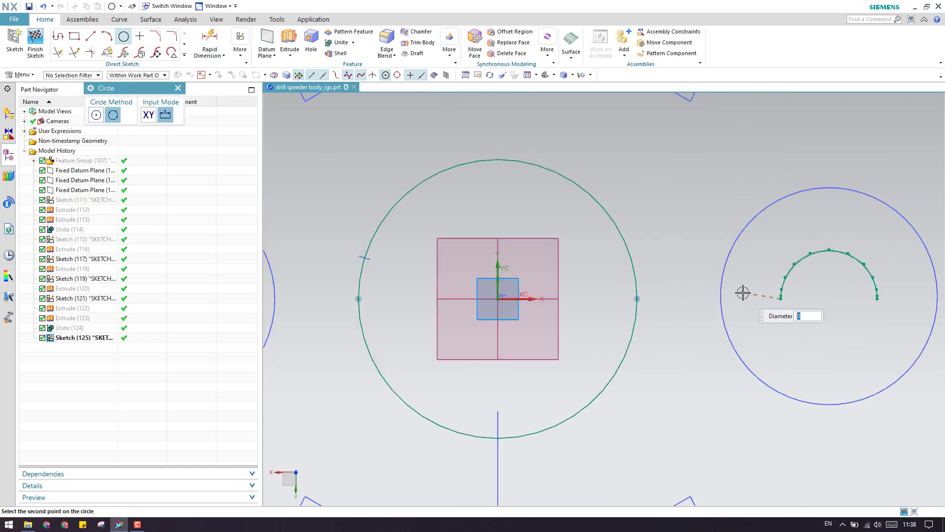
pyautogui.click(878, 298)
pyautogui.click(830, 250)
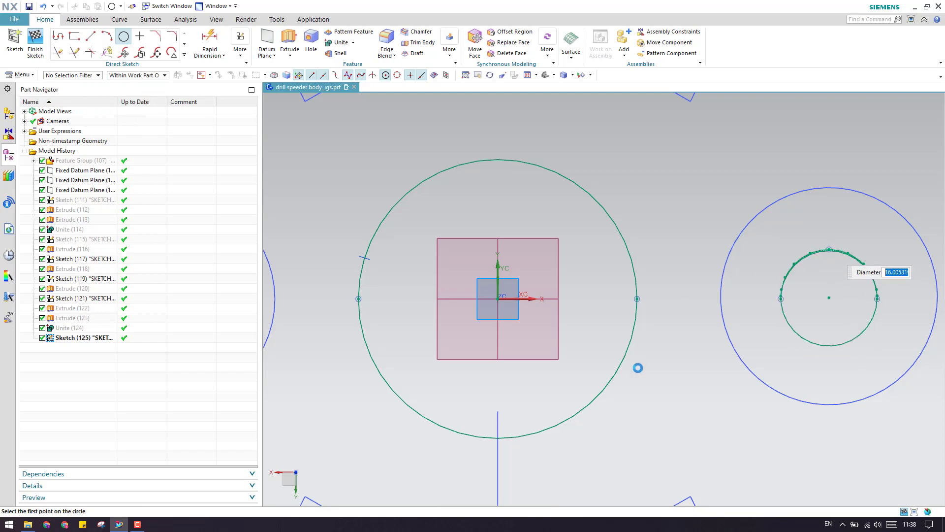
pyautogui.click(178, 88)
# Step: Delete the projected spline that overlaps the small circle on the negative X side
pyautogui.scroll(-4, 563, 246)
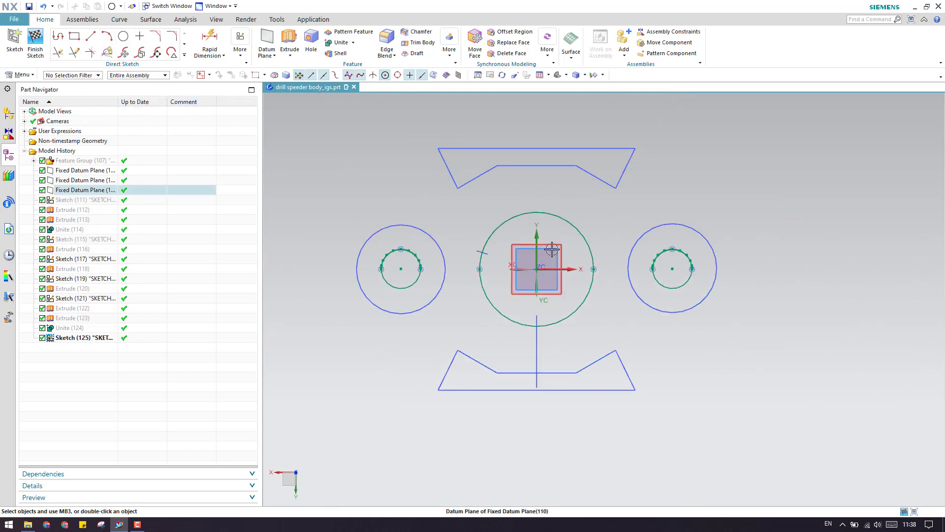
pyautogui.rightClick(394, 256)
pyautogui.click(407, 261)
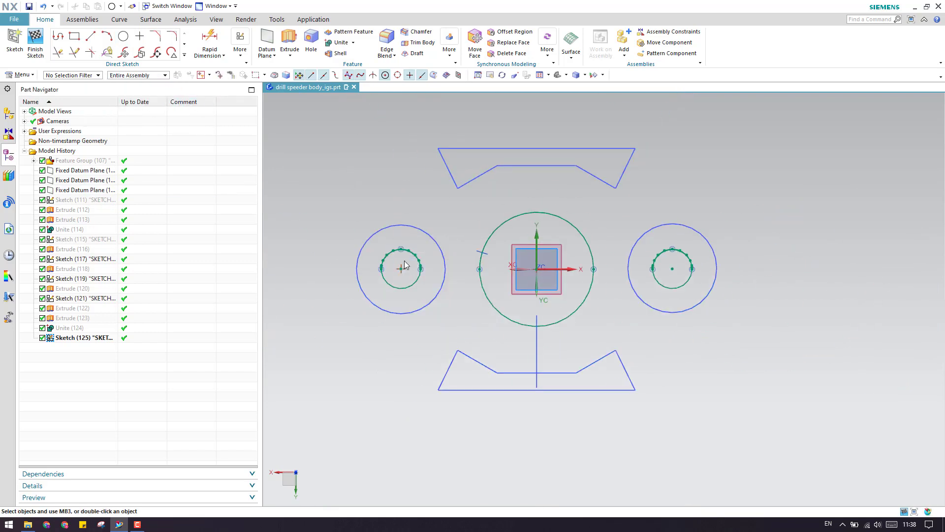
pyautogui.click(439, 273)
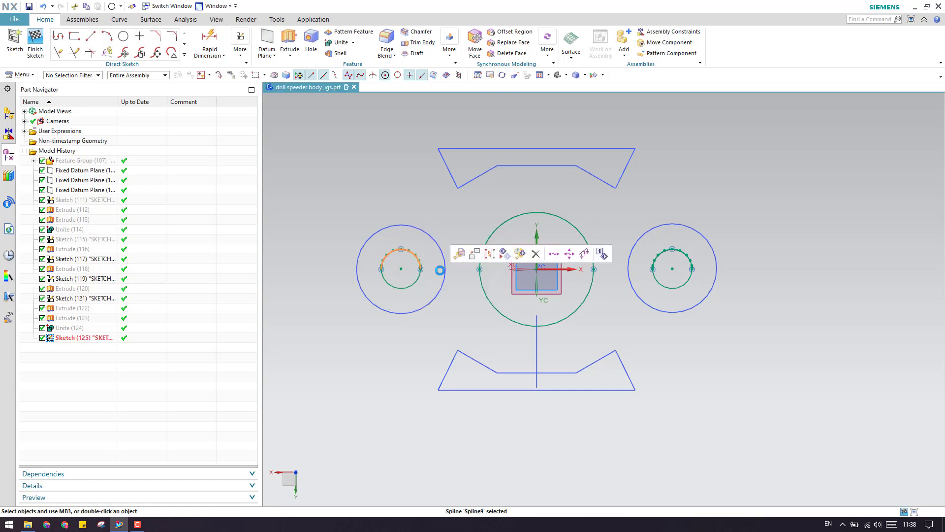
pyautogui.press('Delete')
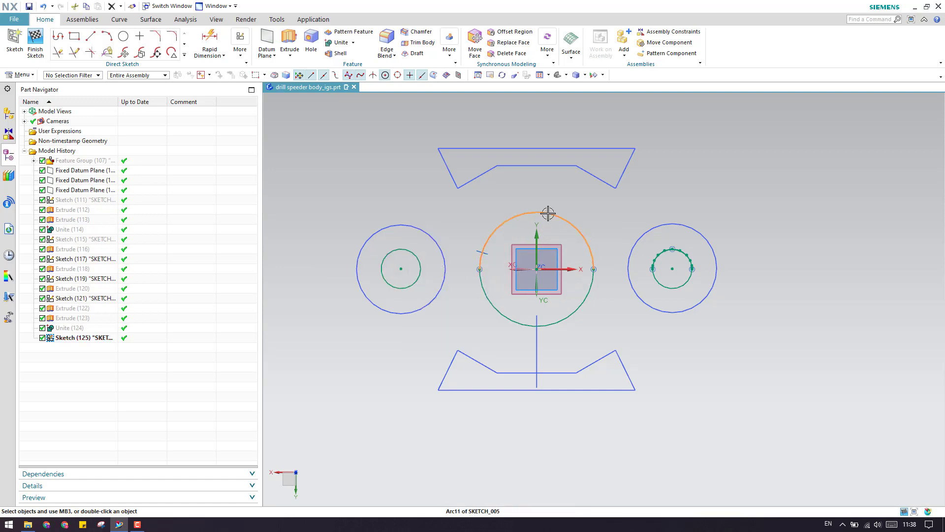
# Step: Delete the projected half arcs overlapping the central circle and the small positive X circle, and finish the sketch
pyautogui.rightClick(549, 213)
pyautogui.click(553, 219)
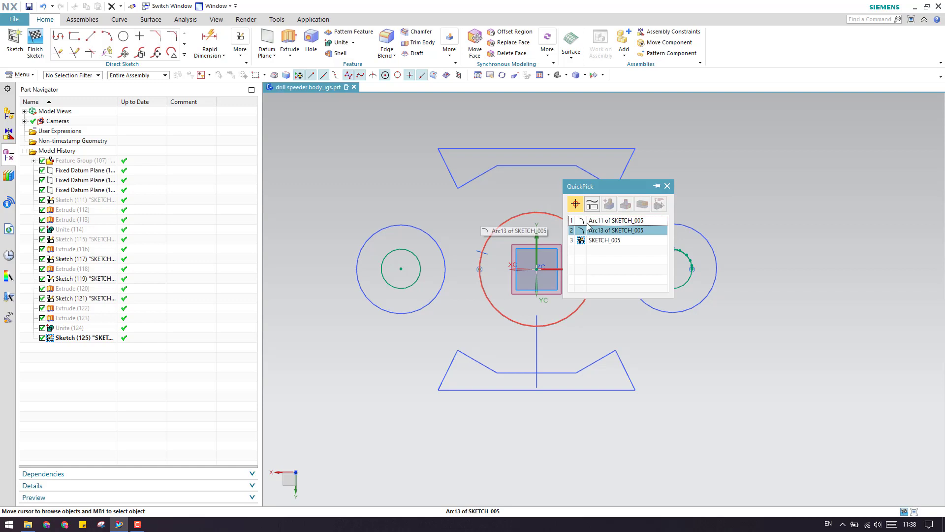
pyautogui.click(588, 232)
pyautogui.press('Delete')
pyautogui.rightClick(678, 250)
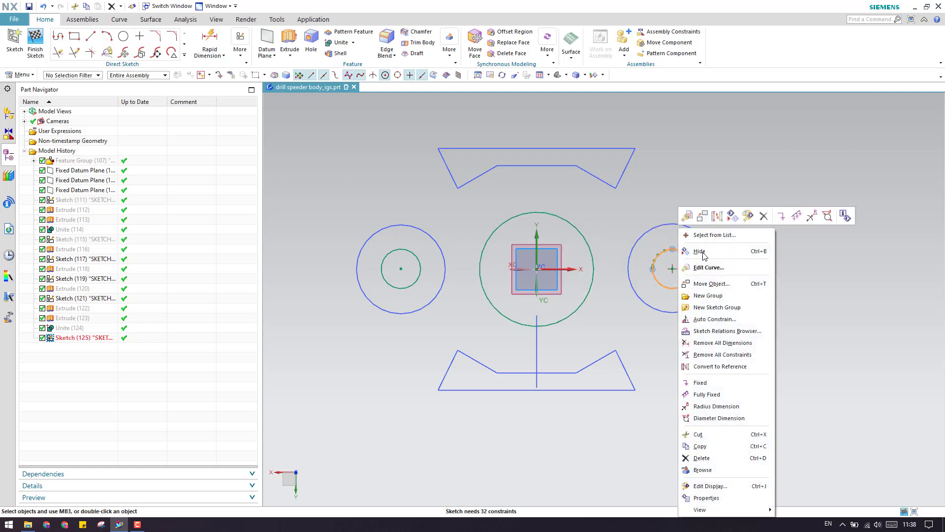
pyautogui.click(707, 235)
pyautogui.click(711, 259)
pyautogui.press('Delete')
pyautogui.click(34, 47)
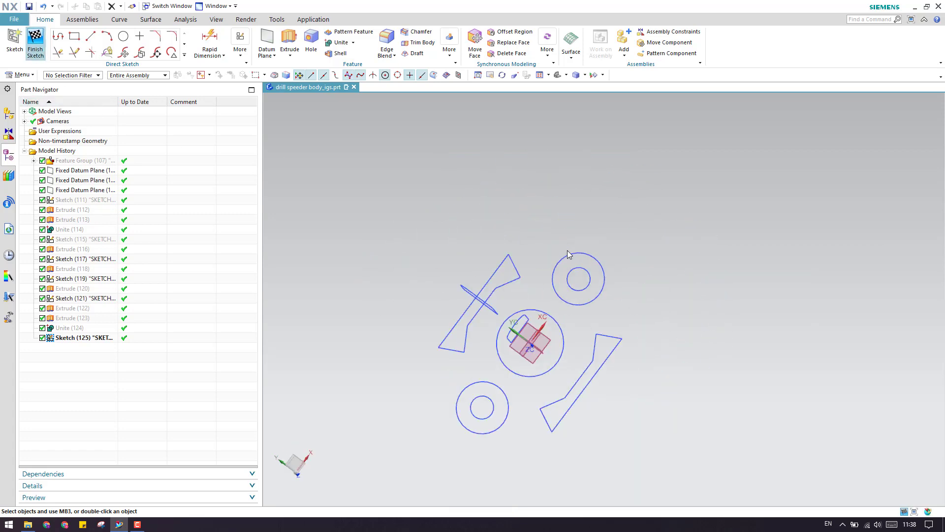
# Step: Show the rebuilt united solid together with the finished sketch of the three hole circles
pyautogui.rightClick(75, 330)
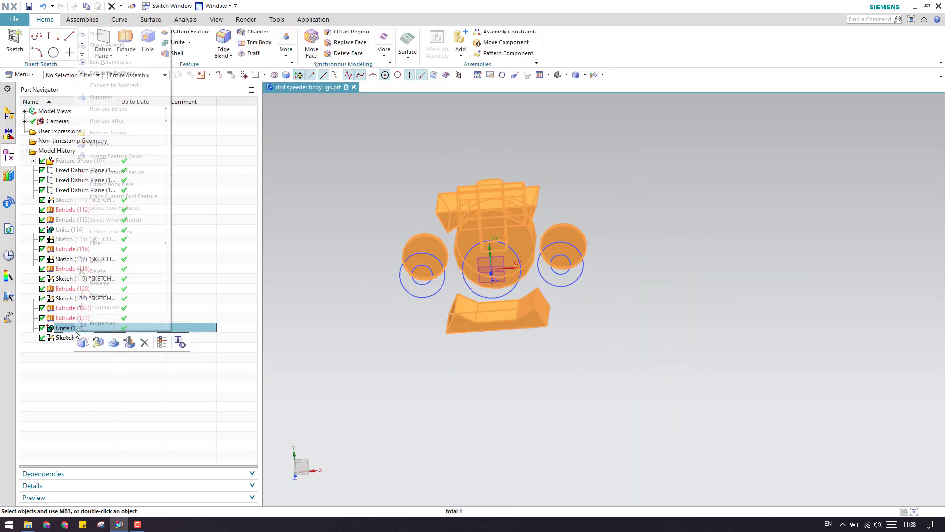
pyautogui.click(104, 35)
pyautogui.moveTo(409, 276); pyautogui.dragTo(412, 281, button='middle')
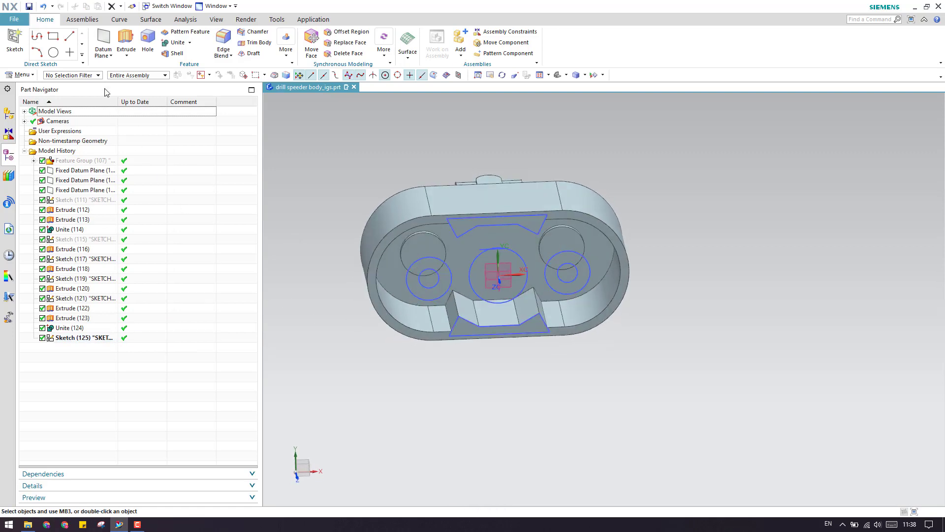
# Step: Set up an Extrude of the three sketched circles that subtracts from the rebuilt united body
pyautogui.click(126, 43)
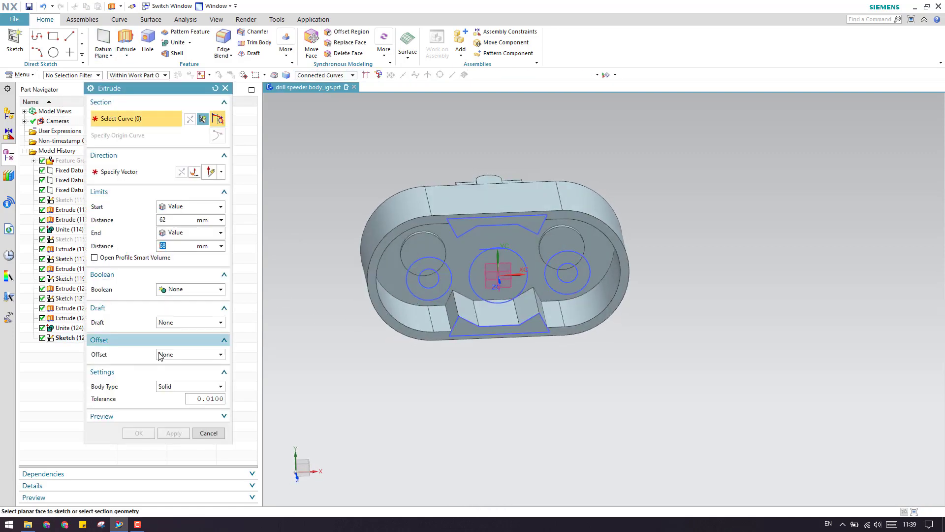
pyautogui.click(194, 290)
pyautogui.click(128, 284)
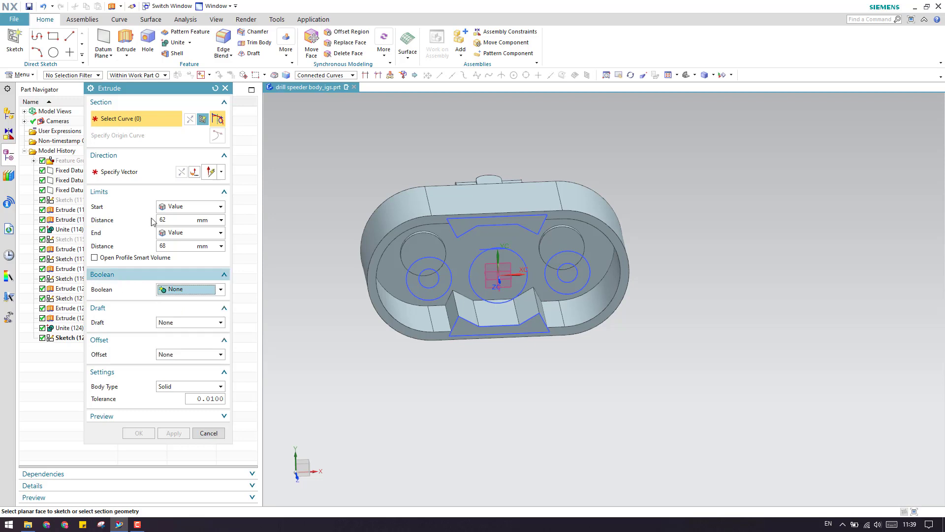
pyautogui.click(69, 337)
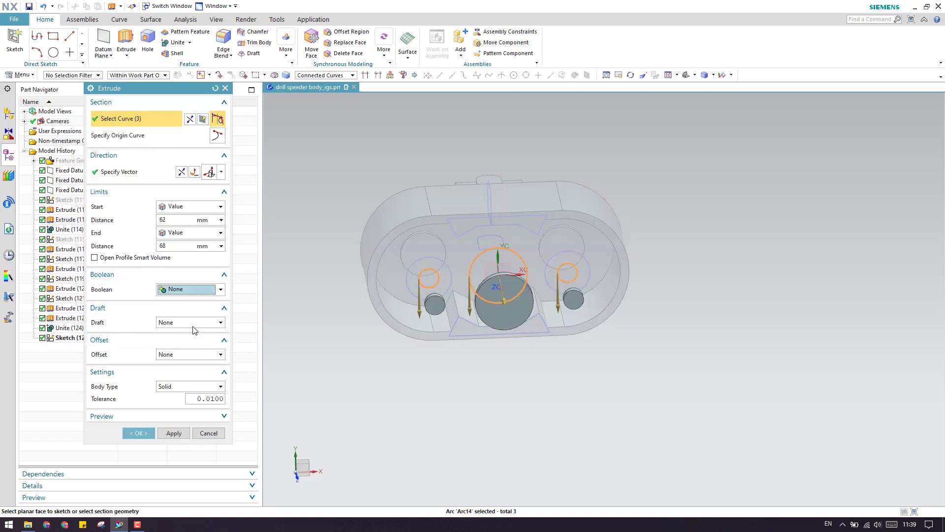
pyautogui.click(190, 290)
pyautogui.click(178, 321)
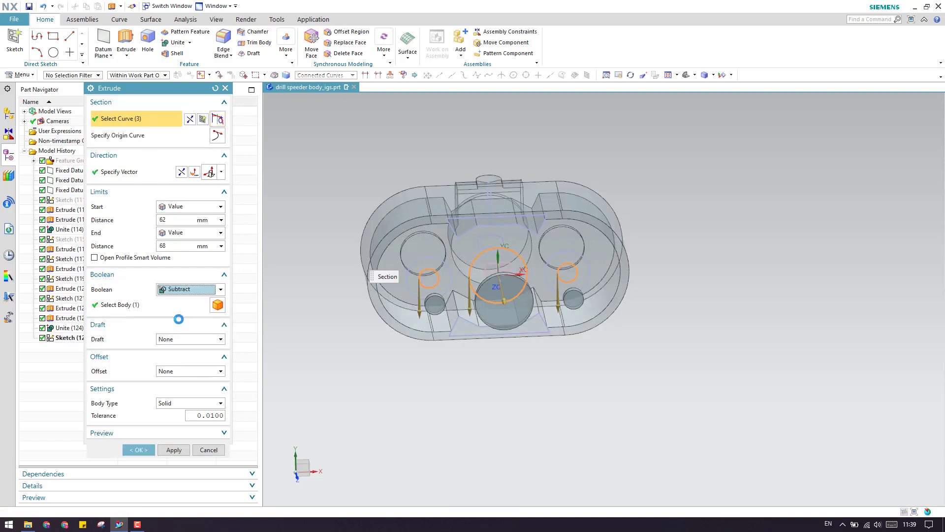
pyautogui.moveTo(391, 349); pyautogui.dragTo(394, 389, button='middle')
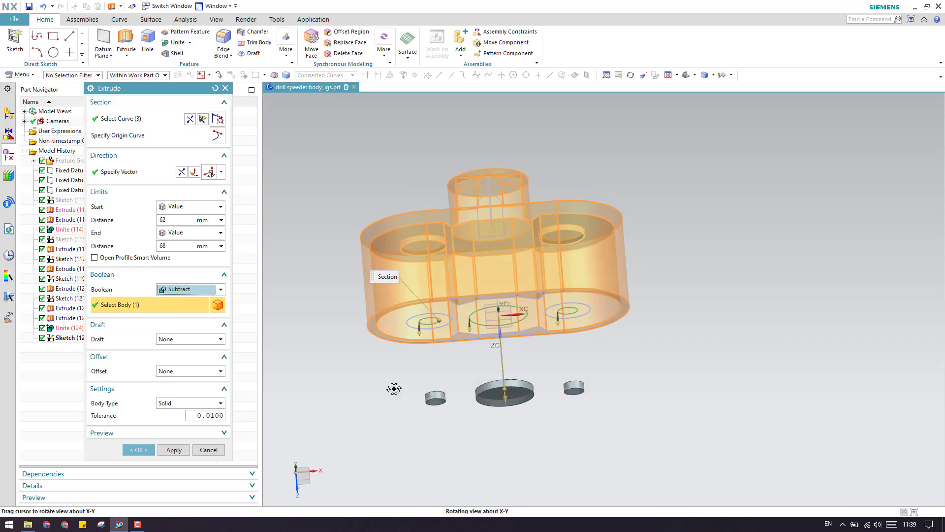
# Step: Start the cut at 0 mm, reverse its direction into the body, extend it to 155 mm and create it
pyautogui.click(178, 220)
pyautogui.write('0')
pyautogui.click(180, 245)
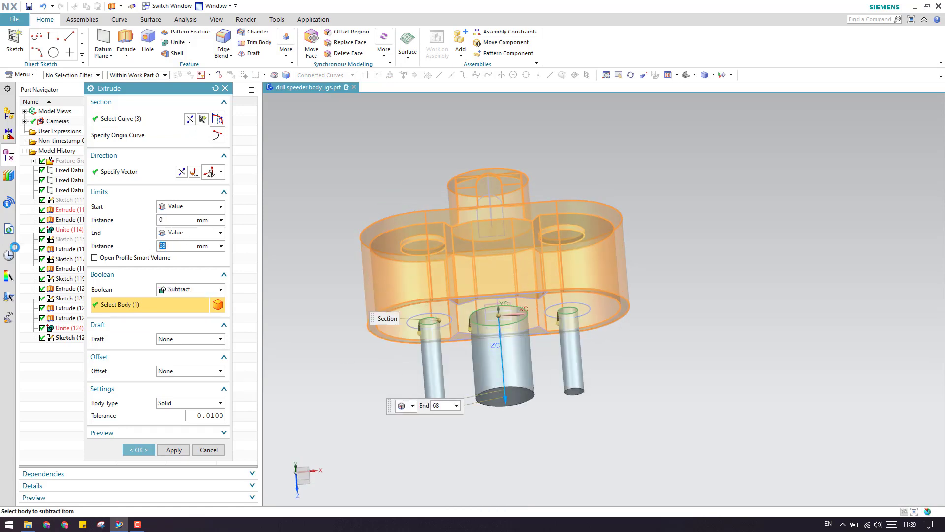
pyautogui.click(183, 172)
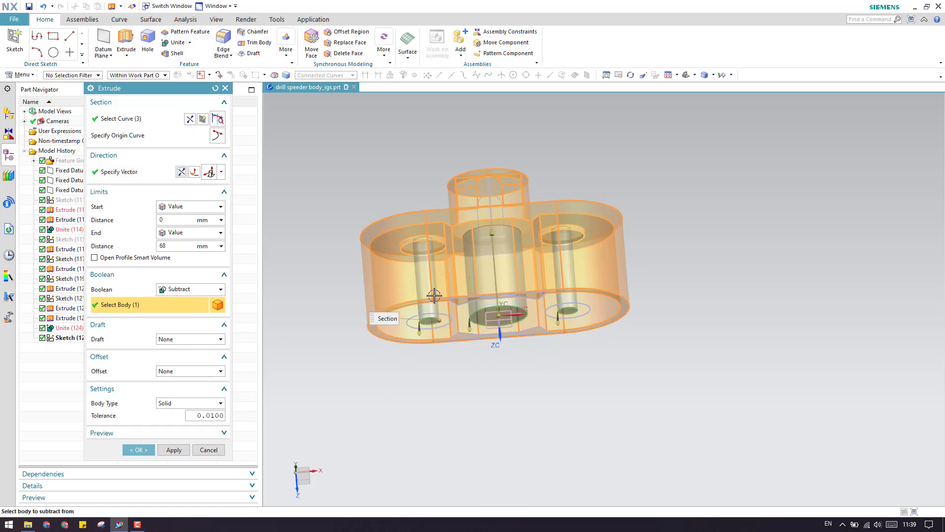
pyautogui.moveTo(436, 293); pyautogui.dragTo(438, 346, button='middle')
pyautogui.moveTo(488, 193); pyautogui.dragTo(482, 139)
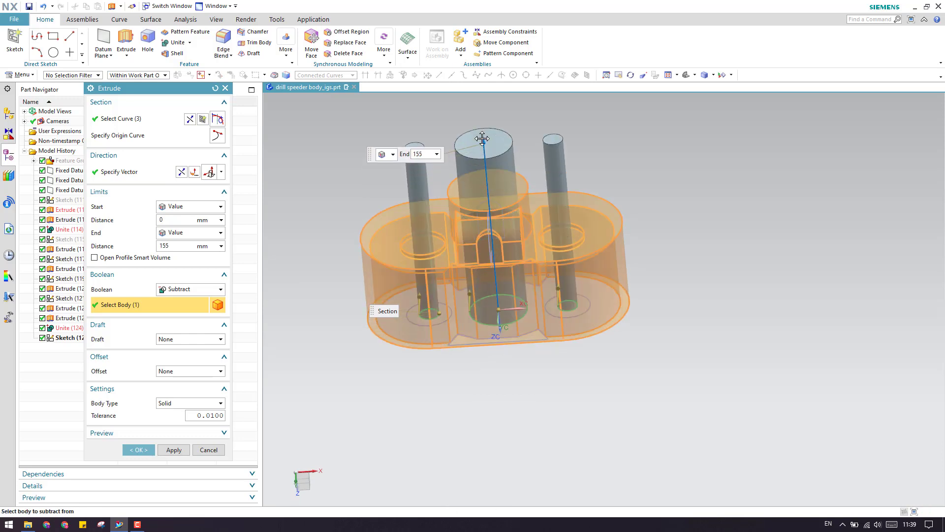
pyautogui.press('F8')
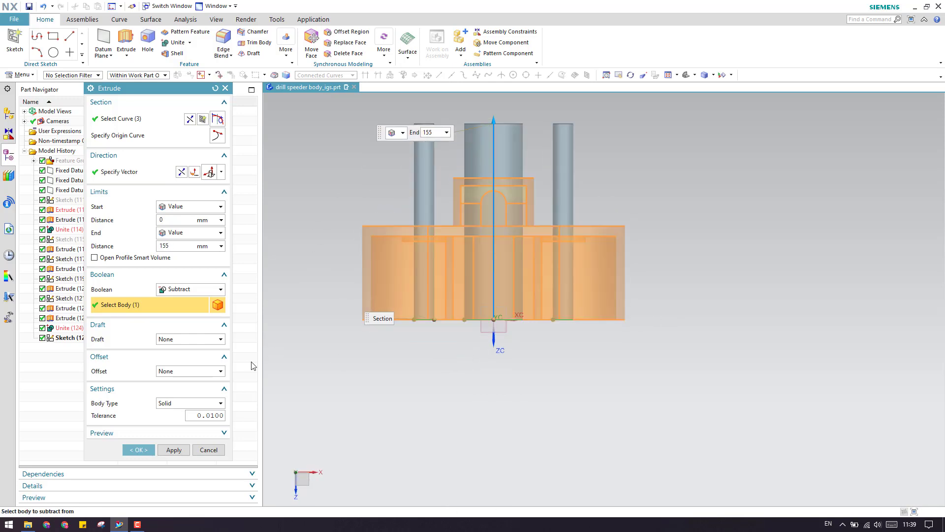
pyautogui.click(140, 450)
# Step: Hide the sketch with the three hole circles and show the imported model's feature group
pyautogui.moveTo(434, 374)
pyautogui.mouseDown(button='middle')
pyautogui.moveTo(478, 255)
pyautogui.moveTo(470, 321)
pyautogui.mouseUp(button='middle')
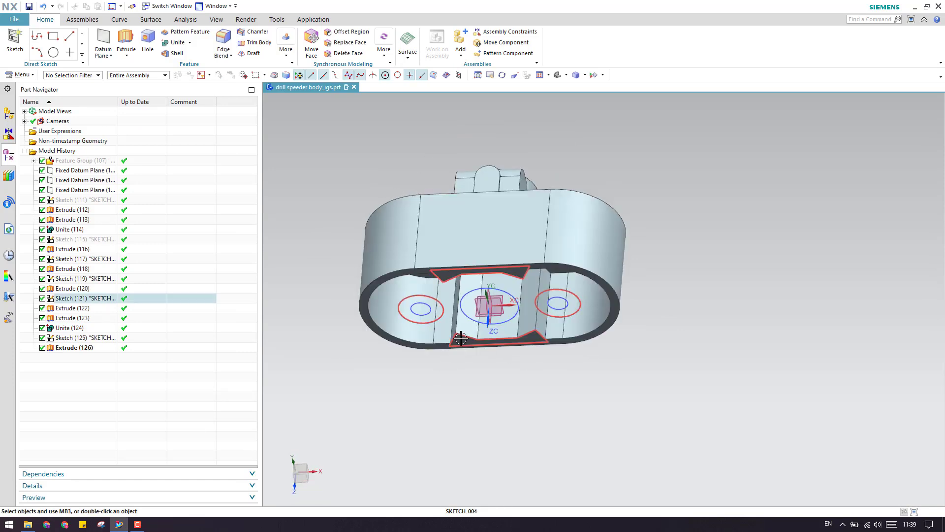
pyautogui.rightClick(111, 344)
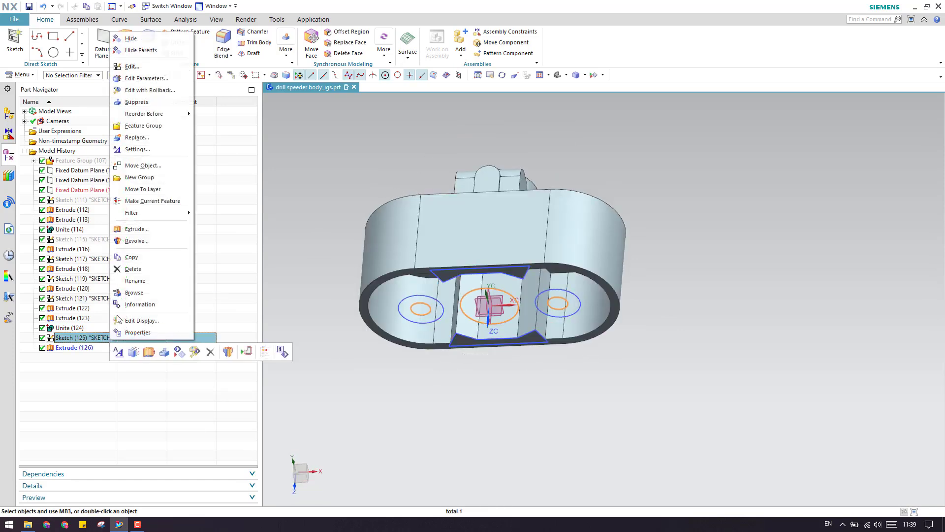
pyautogui.click(133, 37)
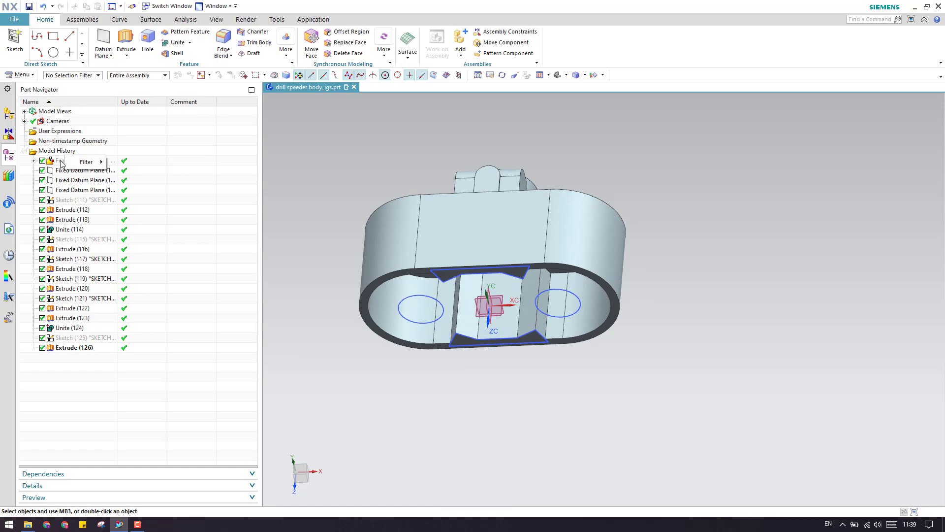
pyautogui.rightClick(56, 160)
pyautogui.click(79, 175)
# Step: Compare the rebuilt solid with the imported model, hiding and reshowing the imported feature group
pyautogui.moveTo(439, 261); pyautogui.dragTo(446, 211, button='middle')
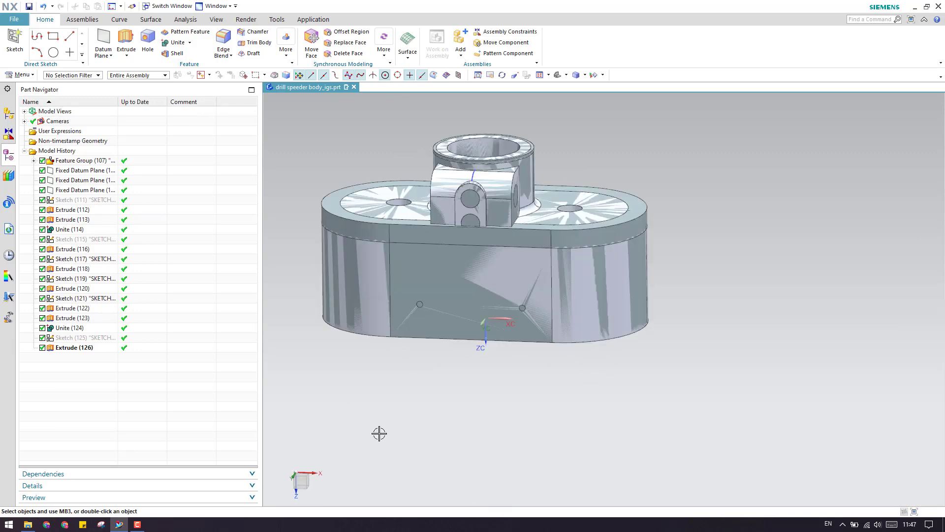
pyautogui.scroll(5, 453, 196)
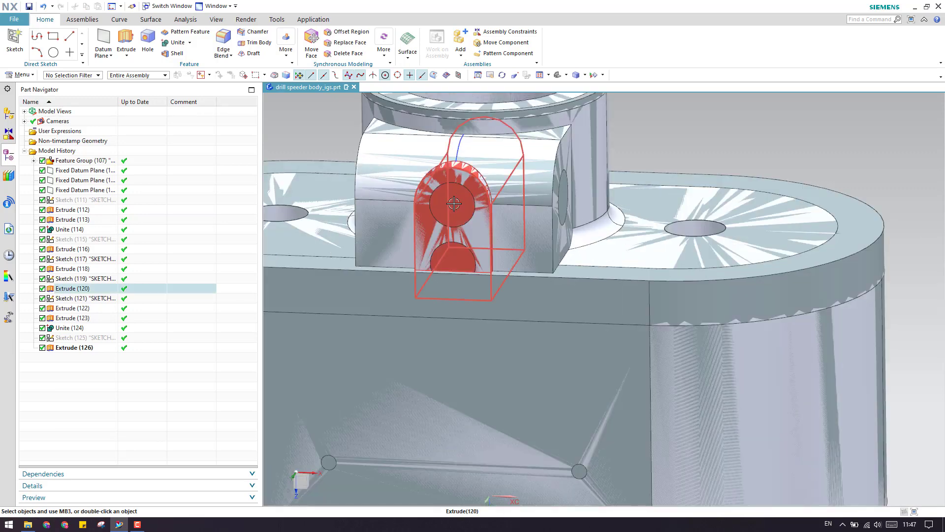
pyautogui.scroll(-5, 453, 197)
pyautogui.scroll(5, 502, 339)
pyautogui.scroll(-6, 492, 288)
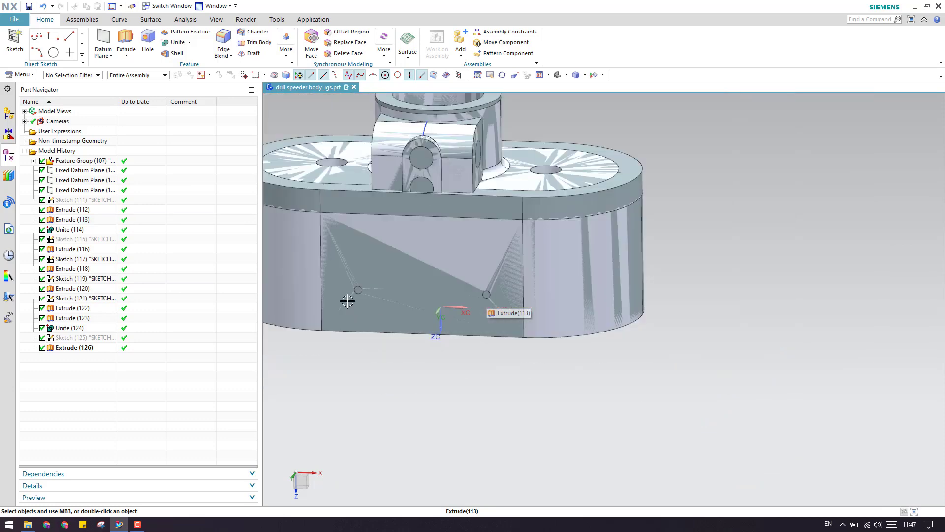
pyautogui.scroll(4, 434, 397)
pyautogui.scroll(-4, 479, 426)
pyautogui.keyDown('shift'); pyautogui.moveTo(480, 446); pyautogui.dragTo(500, 430, button='middle'); pyautogui.keyUp('shift')
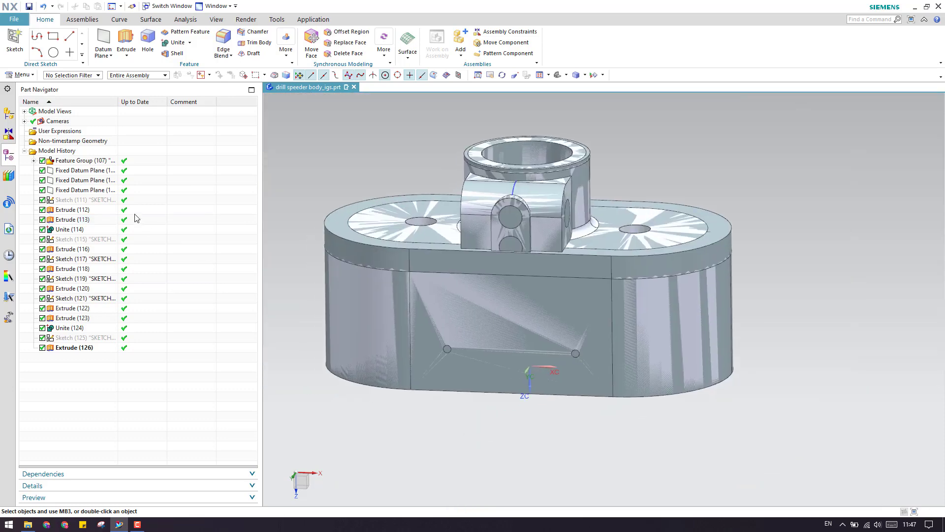
pyautogui.rightClick(81, 166)
pyautogui.click(89, 171)
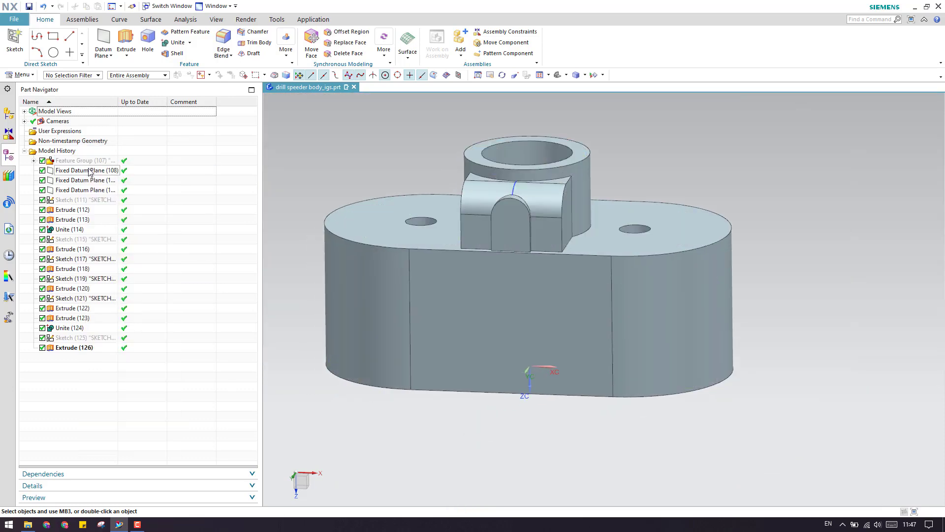
pyautogui.rightClick(87, 165)
pyautogui.click(93, 171)
# Step: Hide the rebuilt solid and examine the imported model's rounded upper edge and the holes in its bracket
pyautogui.rightClick(76, 230)
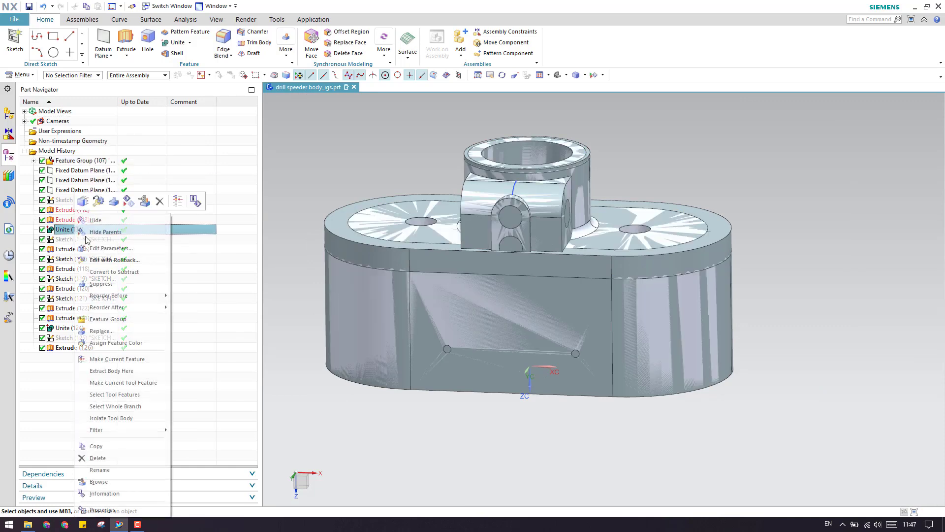
pyautogui.click(96, 221)
pyautogui.scroll(5, 582, 289)
pyautogui.scroll(-4, 527, 268)
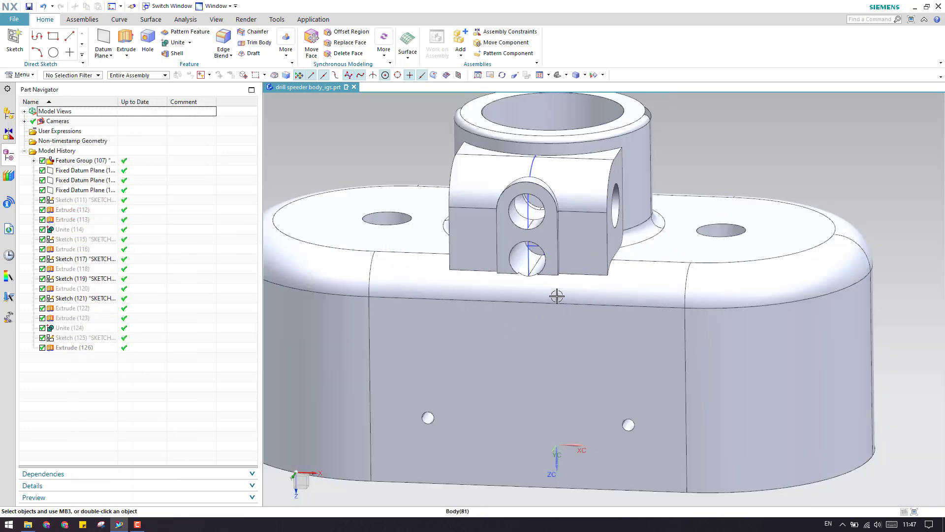
pyautogui.scroll(4, 586, 298)
pyautogui.moveTo(408, 232); pyautogui.dragTo(429, 233, button='middle')
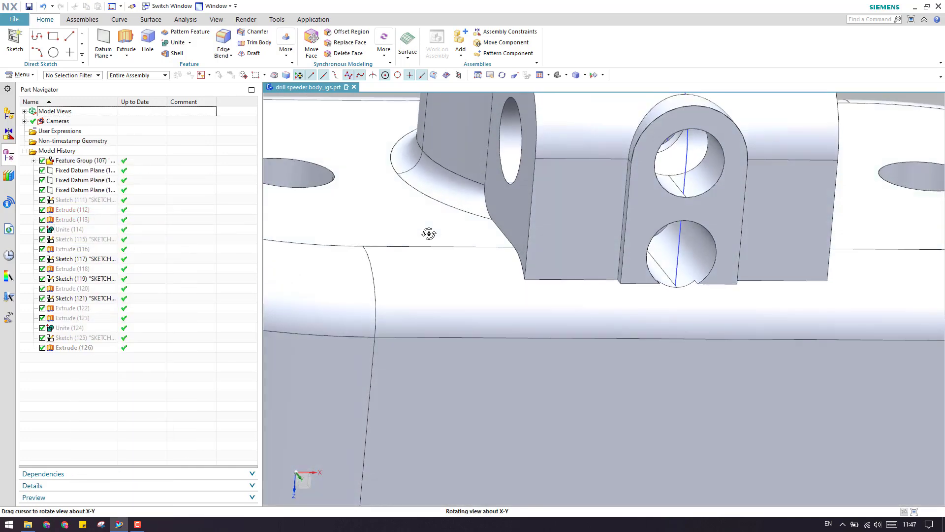
pyautogui.scroll(-4, 494, 280)
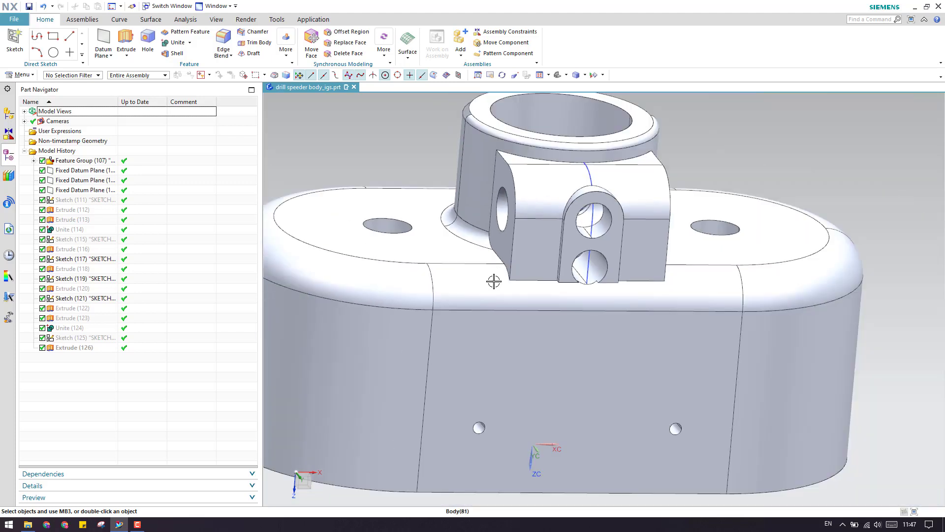
pyautogui.scroll(4, 494, 281)
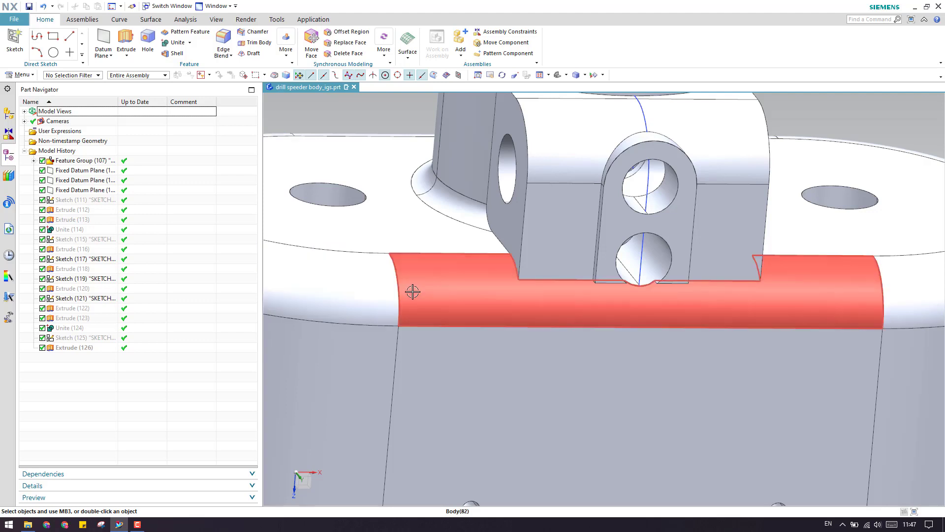
pyautogui.scroll(-3, 486, 287)
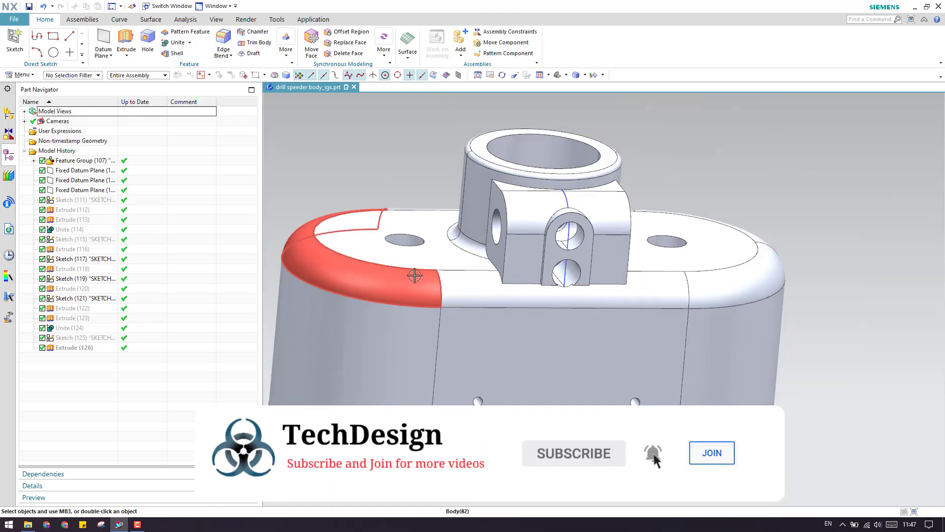
pyautogui.scroll(3, 530, 269)
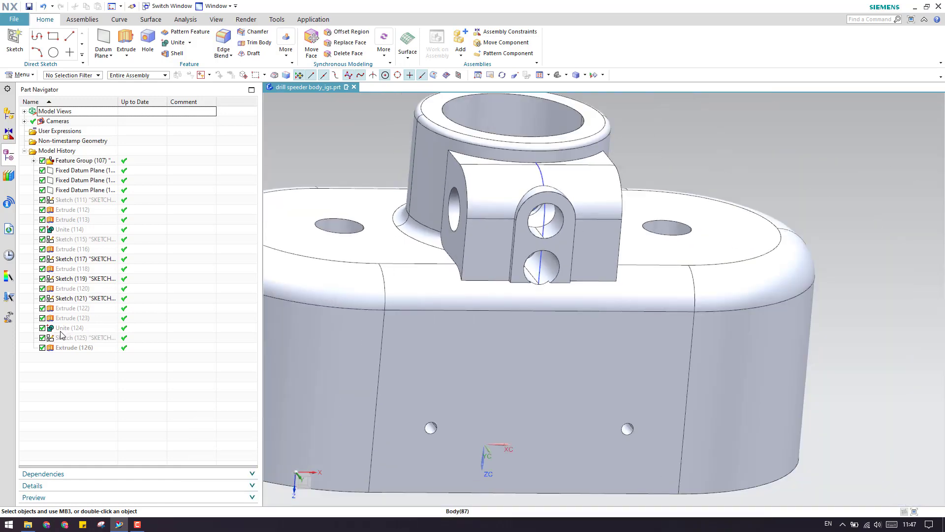
# Step: Roll the model history back by making Extrude (123) the current feature, before the last Unite
pyautogui.click(63, 328)
pyautogui.click(70, 380)
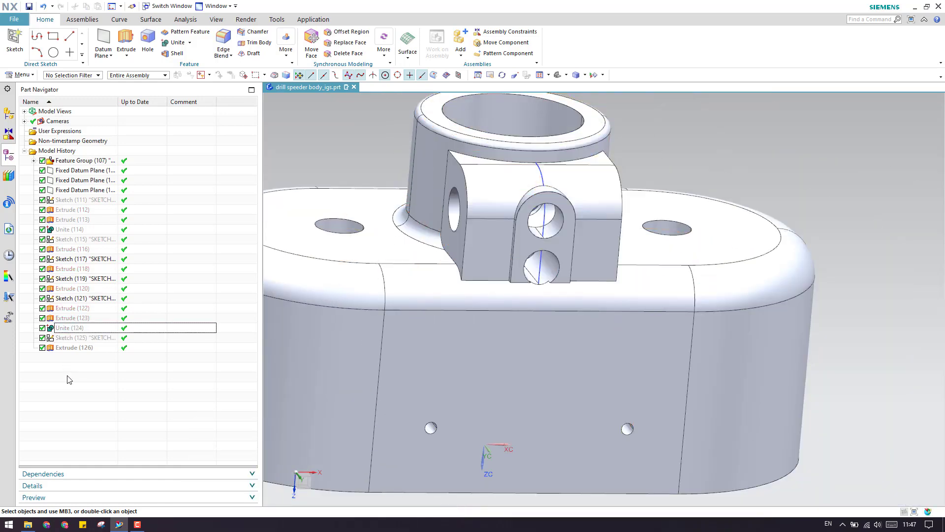
pyautogui.rightClick(73, 318)
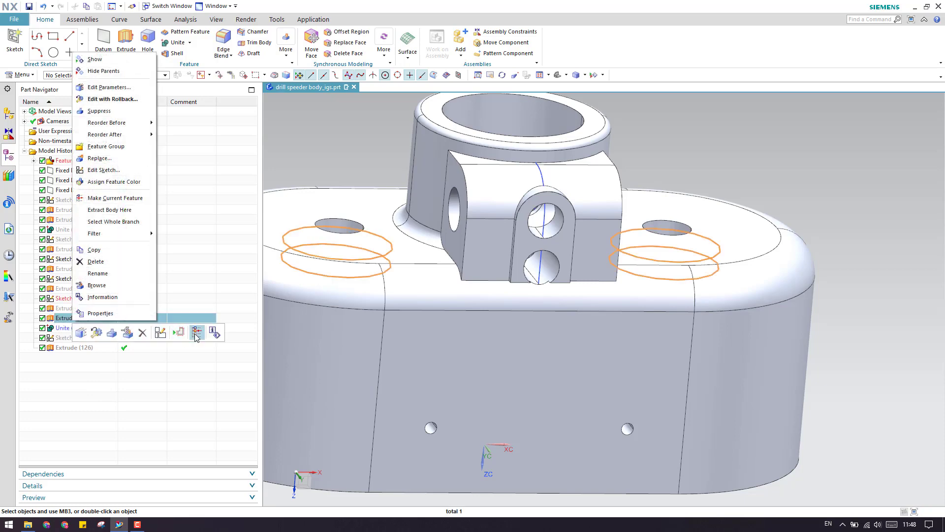
pyautogui.click(196, 333)
pyautogui.scroll(-1, 470, 313)
pyautogui.scroll(3, 475, 279)
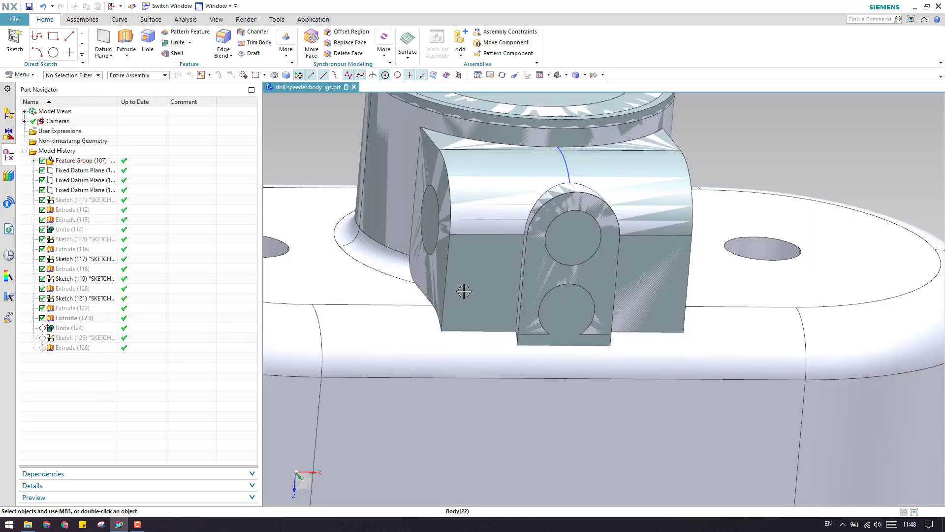
pyautogui.scroll(-3, 434, 332)
# Step: Show the united base body over the imported model and hide it again
pyautogui.rightClick(78, 230)
pyautogui.click(92, 220)
pyautogui.scroll(-2, 499, 295)
pyautogui.scroll(2, 381, 285)
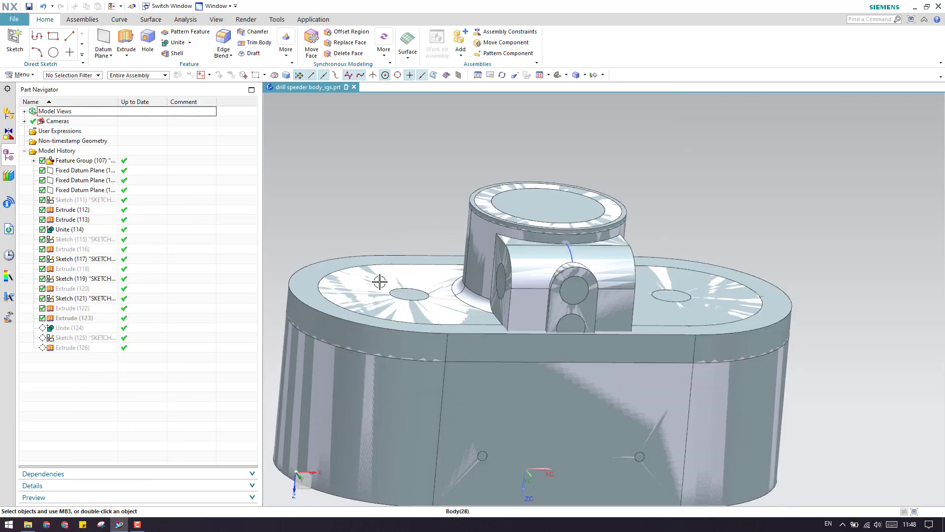
pyautogui.click(380, 282)
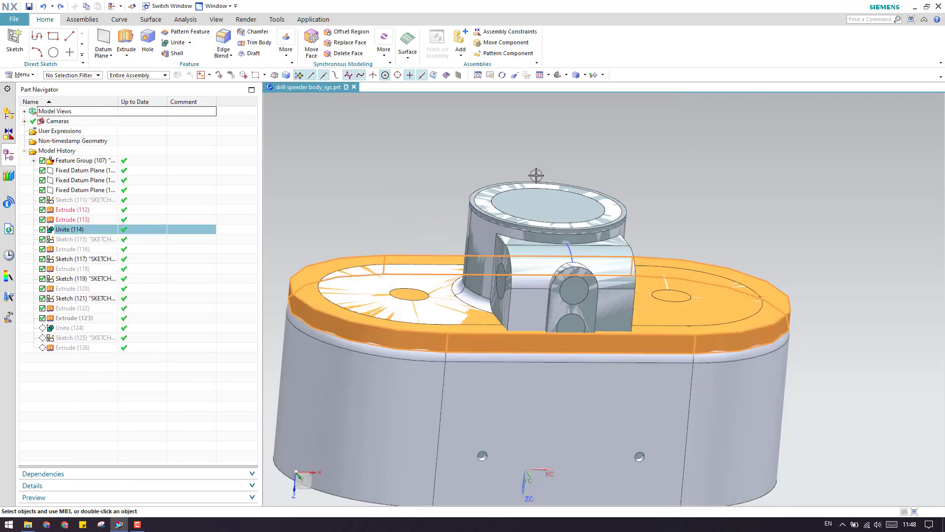
pyautogui.press('Escape')
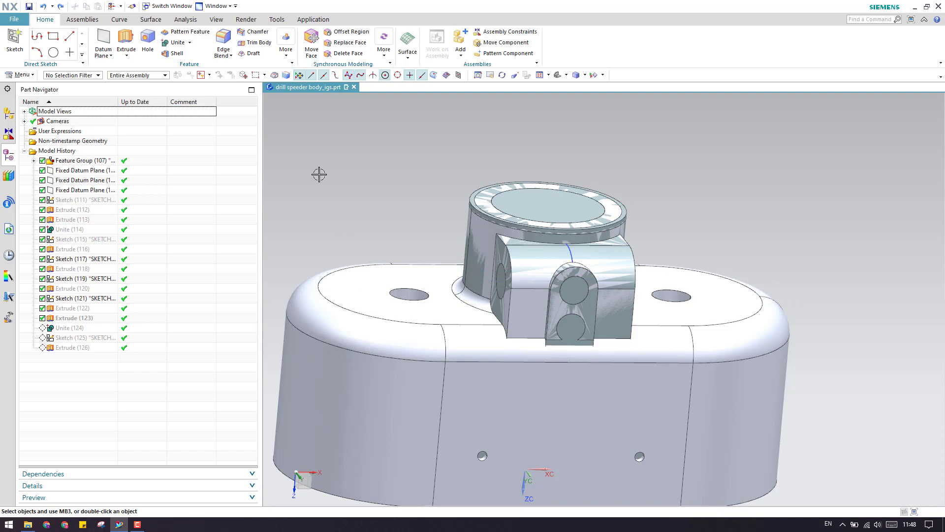
# Step: Measure the local radius of the imported model's rounded upper edge with Local Radius Analysis
pyautogui.click(185, 19)
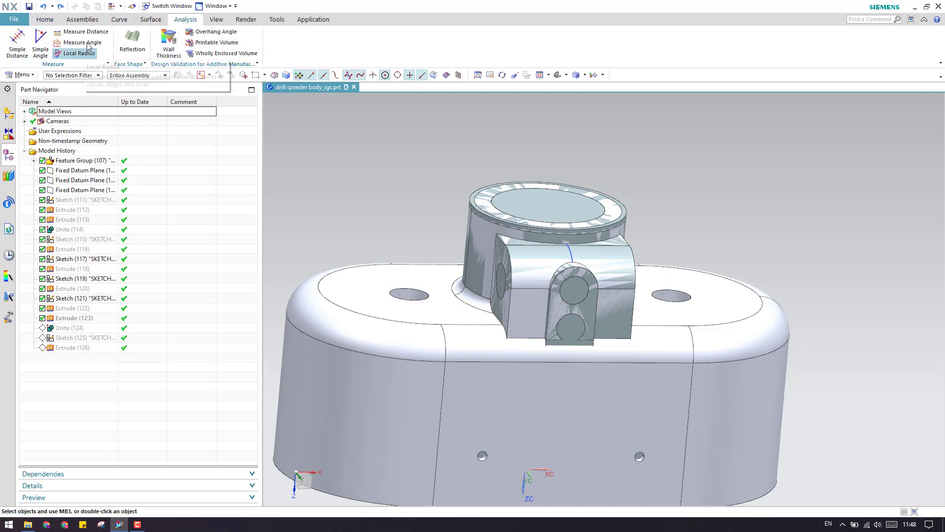
pyautogui.click(74, 54)
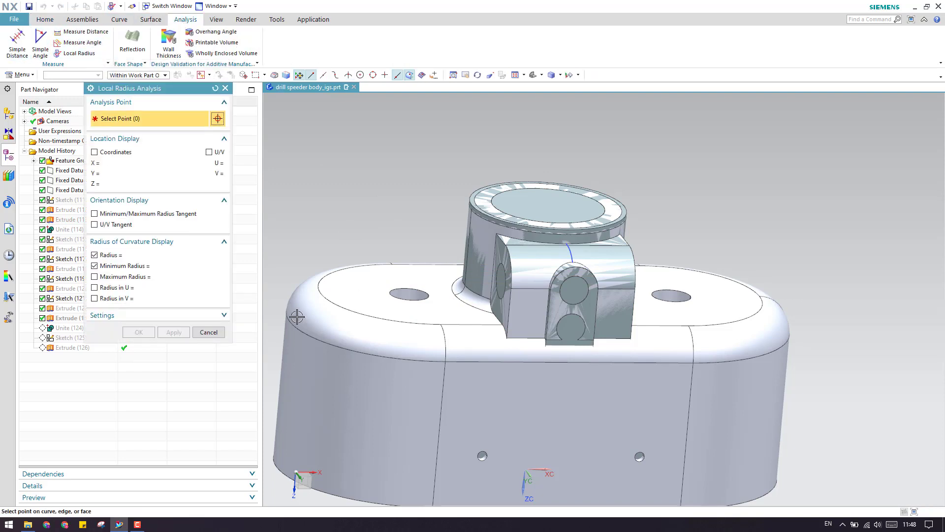
pyautogui.click(337, 327)
pyautogui.click(186, 337)
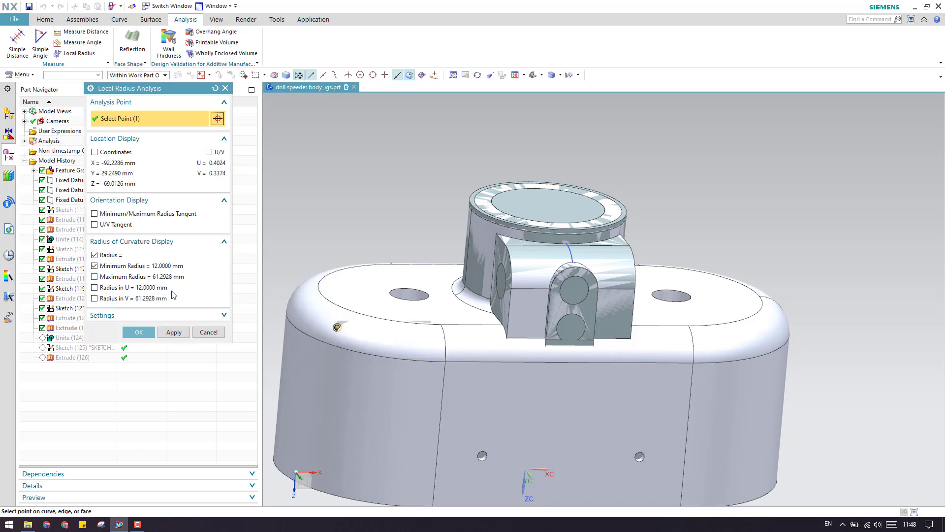
# Step: Show the rebuilt solid and round its outer upper edge with a 12 mm tangent, circular edge blend
pyautogui.click(208, 332)
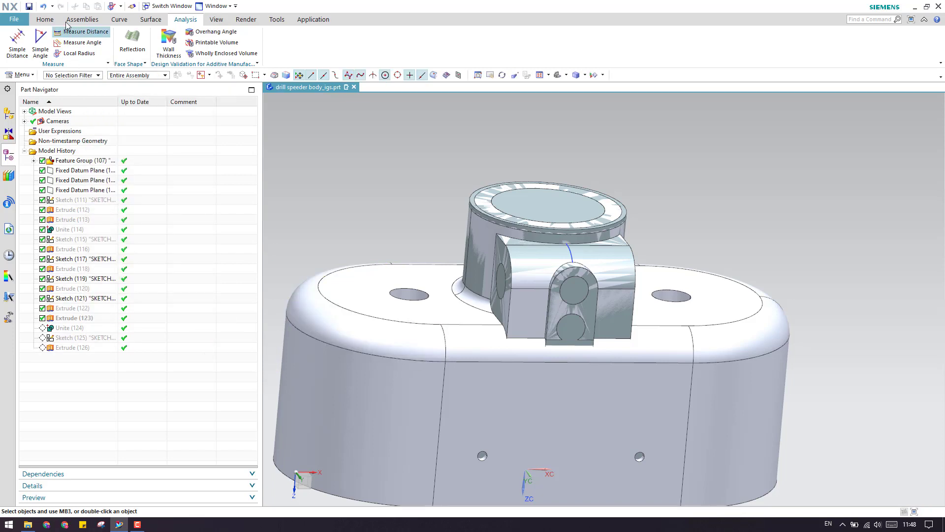
pyautogui.click(45, 19)
pyautogui.rightClick(76, 235)
pyautogui.click(90, 239)
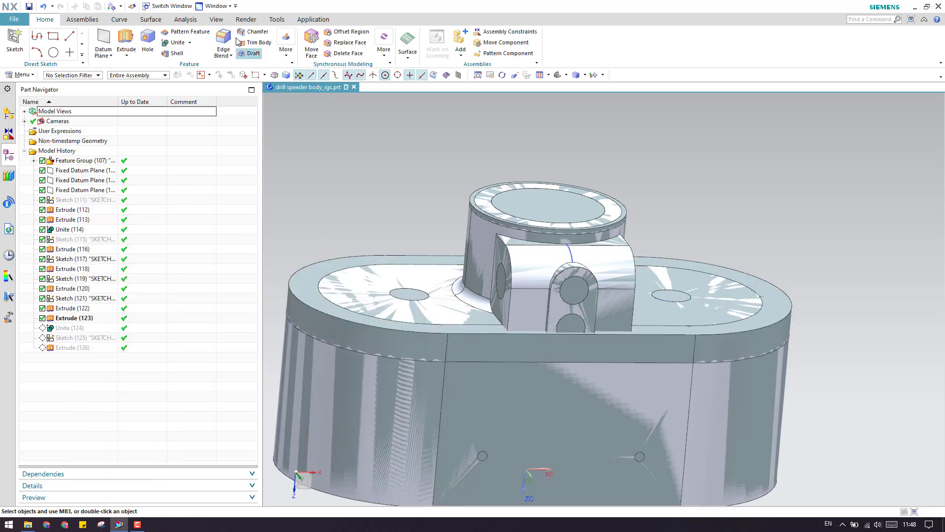
pyautogui.click(318, 309)
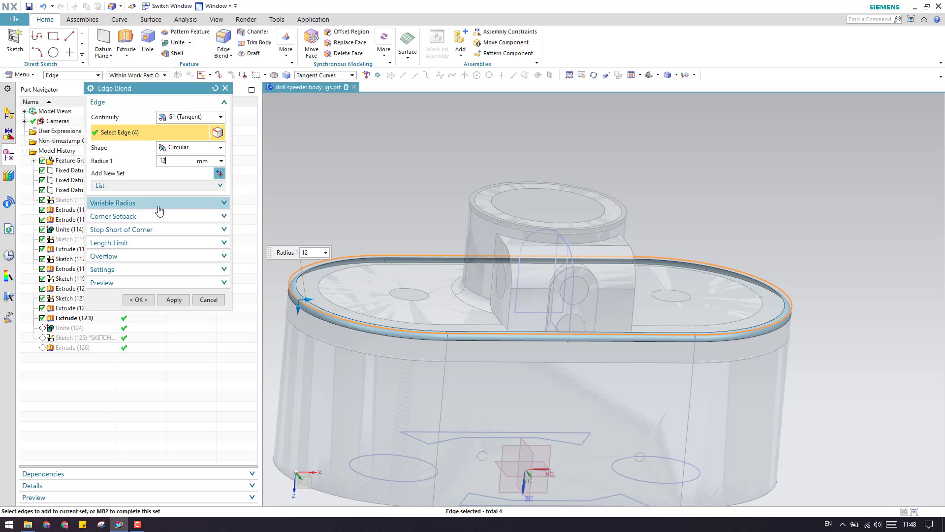
pyautogui.click(139, 299)
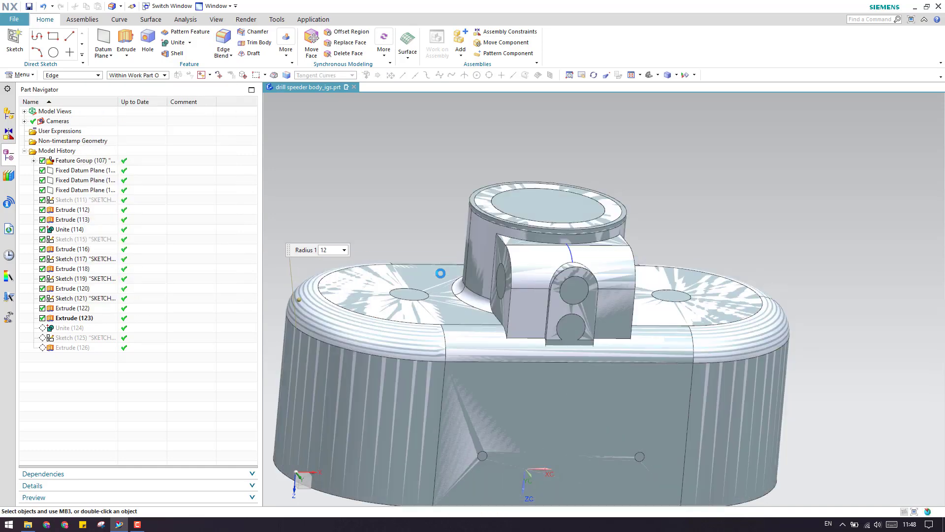
# Step: Roll the model history forward to its last feature so the Unite and central hole Extrude are active again
pyautogui.scroll(3, 495, 256)
pyautogui.scroll(5, 498, 259)
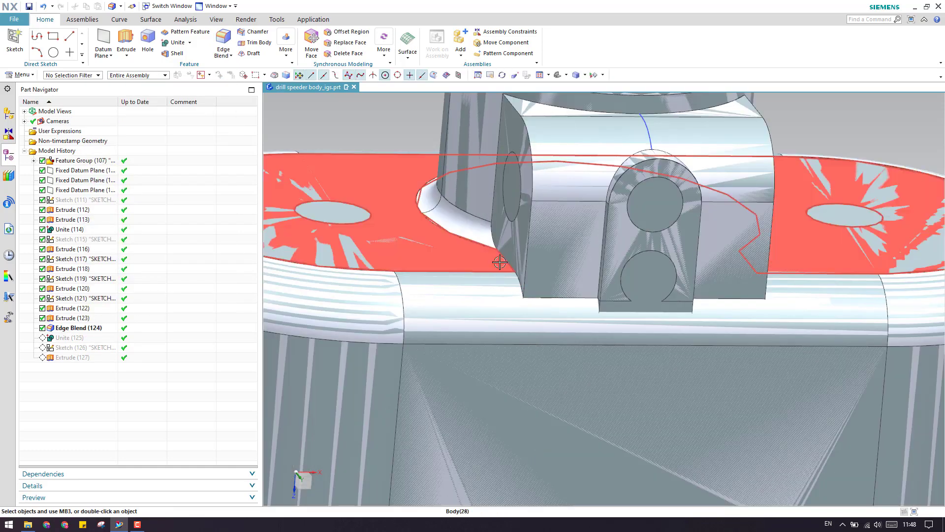
pyautogui.scroll(2, 550, 300)
pyautogui.scroll(2, 550, 301)
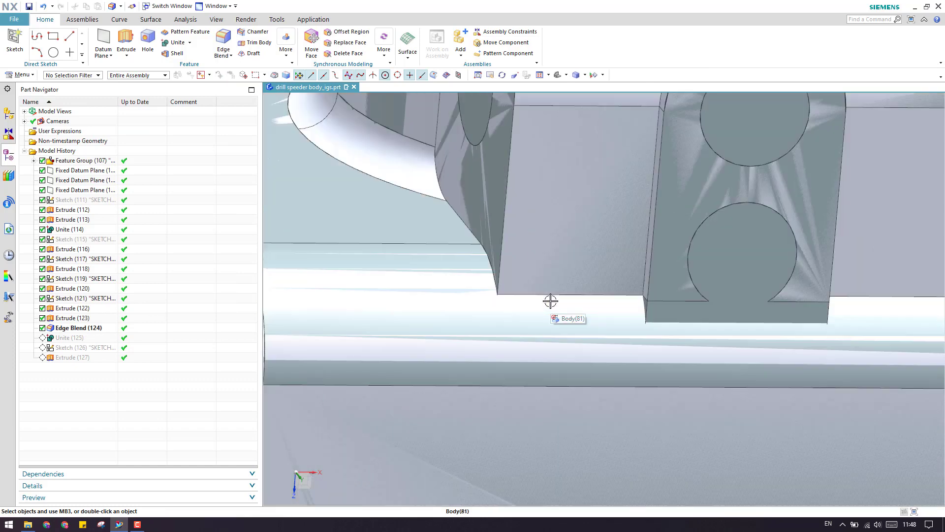
pyautogui.scroll(-2, 581, 294)
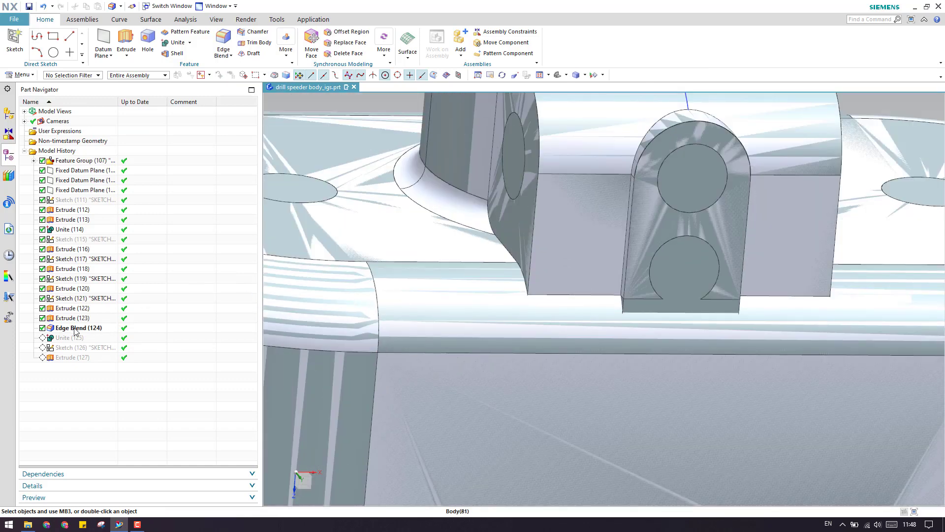
pyautogui.rightClick(67, 371)
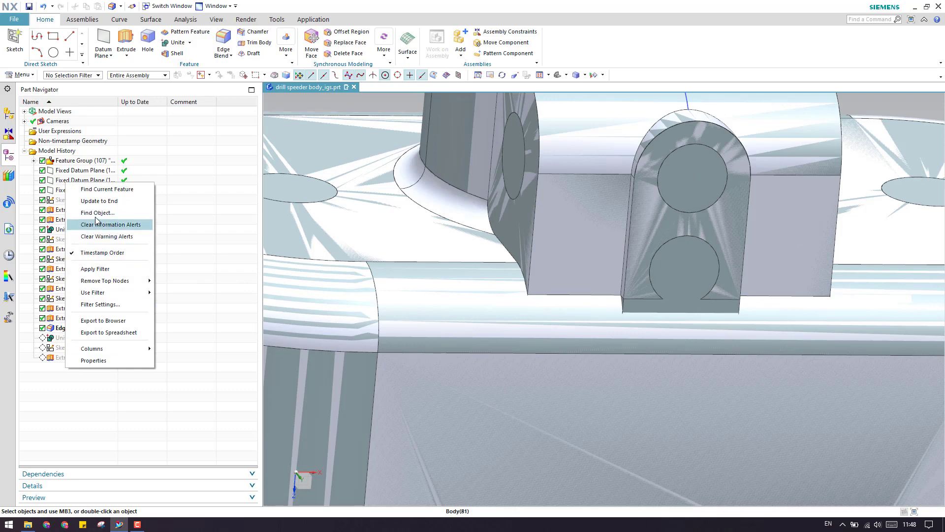
pyautogui.click(91, 201)
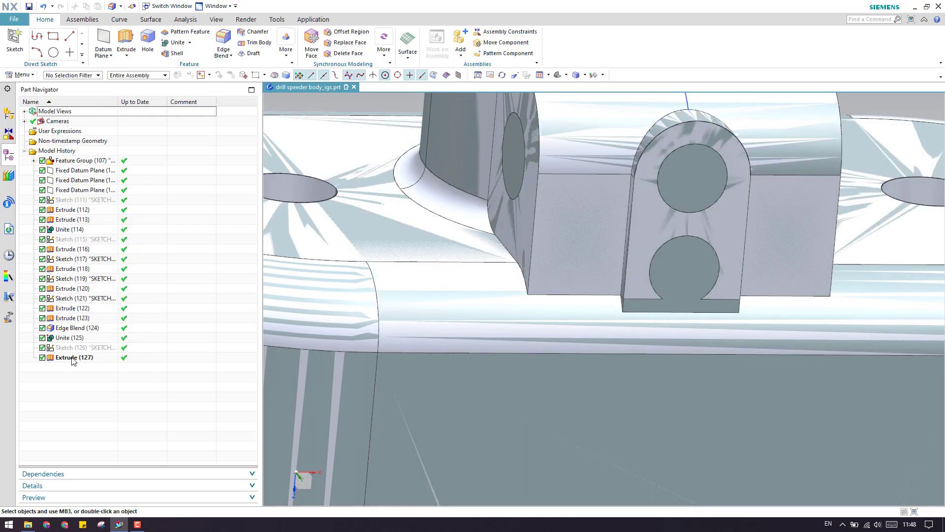
# Step: Create a sketch on the vertical XC-ZC datum plane, parallel to the body's flat face with the two small holes
pyautogui.scroll(-4, 472, 325)
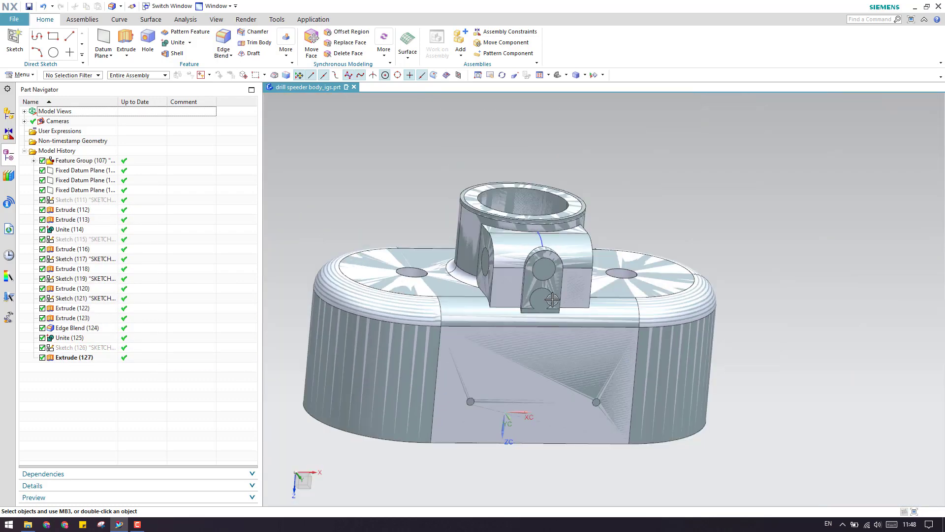
pyautogui.scroll(3, 530, 254)
pyautogui.scroll(-3, 530, 254)
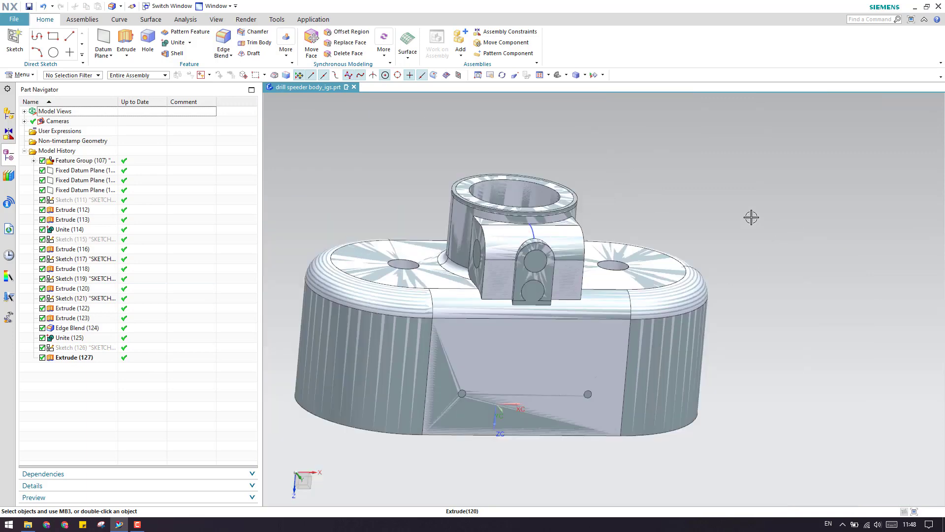
pyautogui.click(22, 40)
pyautogui.moveTo(694, 245)
pyautogui.mouseDown(button='middle')
pyautogui.moveTo(591, 276)
pyautogui.moveTo(573, 294)
pyautogui.moveTo(572, 338)
pyautogui.mouseUp(button='middle')
pyautogui.scroll(3, 572, 337)
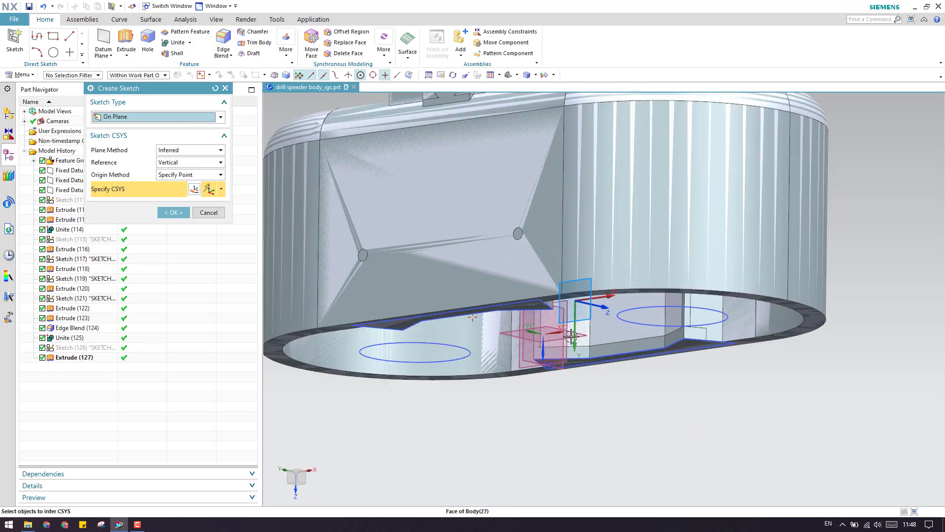
pyautogui.click(572, 338)
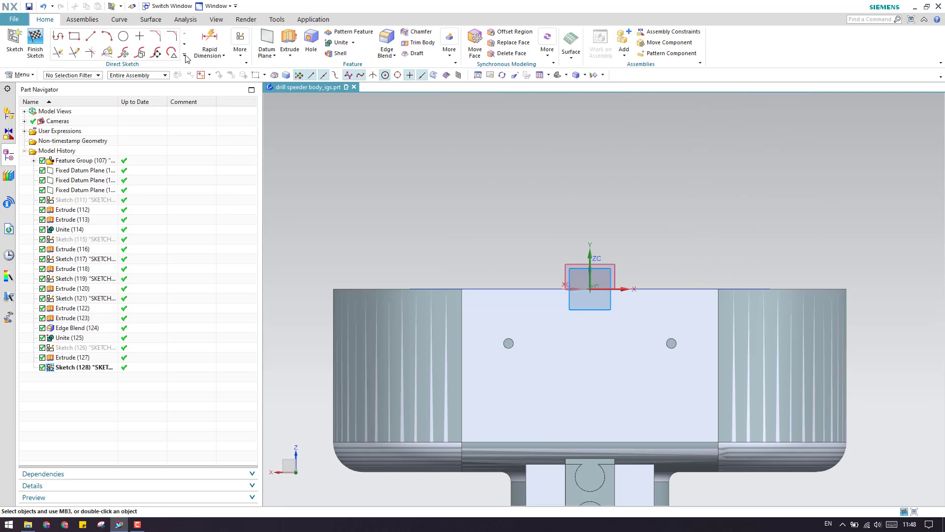
# Step: Project the edges of the two small side holes and the two bracket holes into the sketch
pyautogui.click(185, 57)
pyautogui.click(117, 133)
pyautogui.scroll(-2, 544, 239)
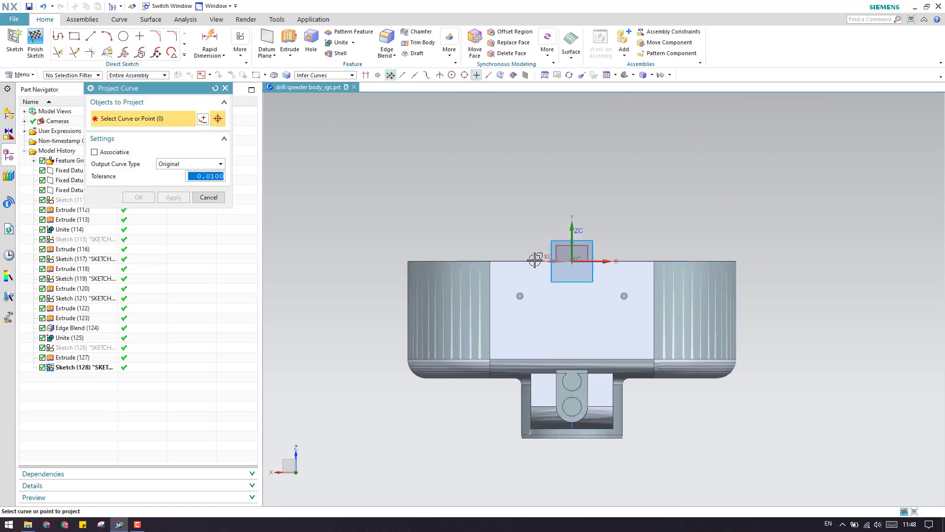
pyautogui.scroll(4, 513, 299)
pyautogui.scroll(4, 513, 294)
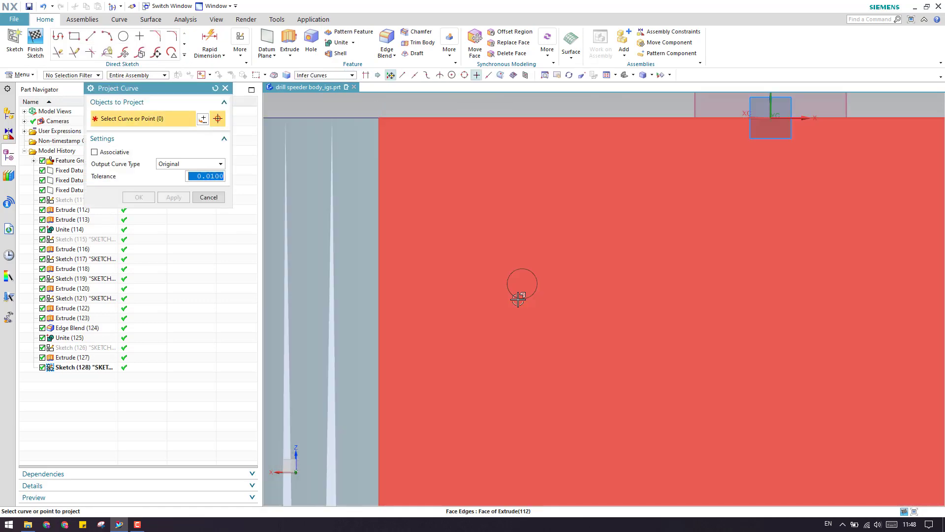
pyautogui.scroll(-2, 460, 240)
pyautogui.scroll(4, 802, 291)
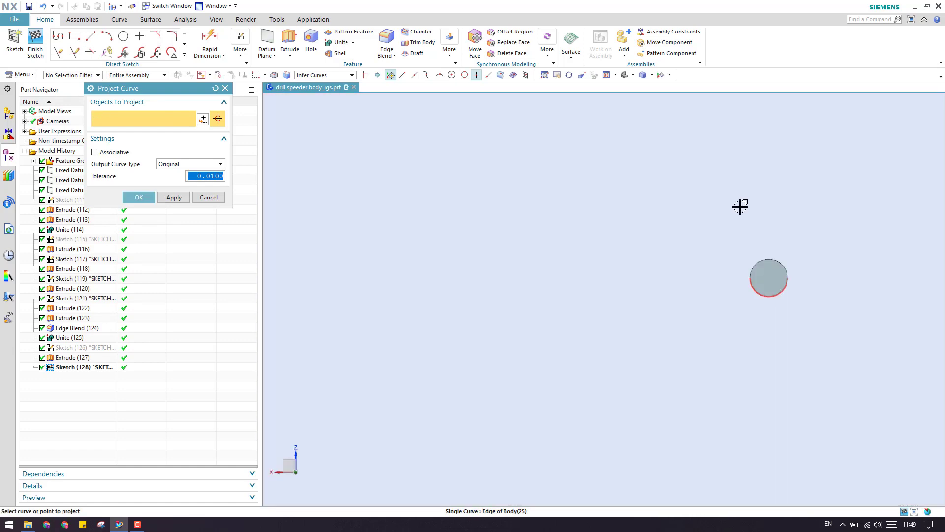
pyautogui.click(757, 250)
pyautogui.scroll(-3, 737, 192)
pyautogui.scroll(4, 680, 334)
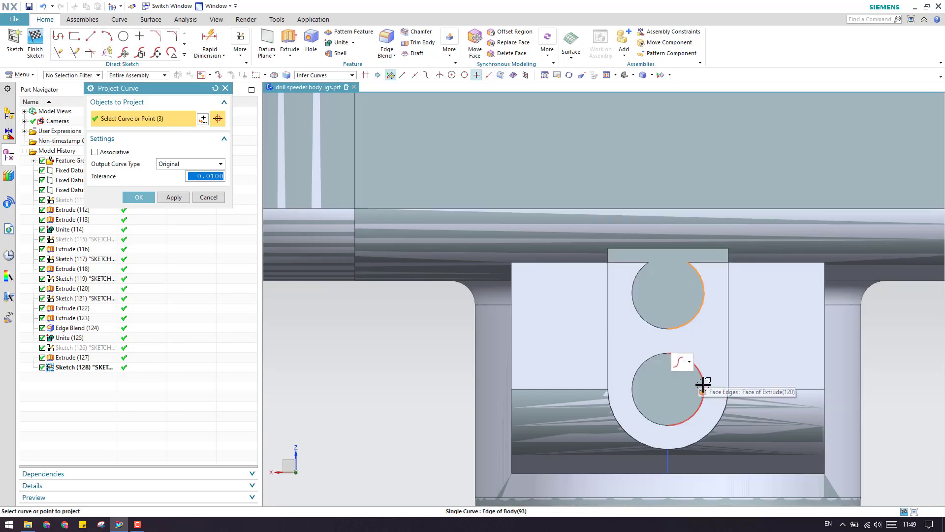
pyautogui.click(140, 198)
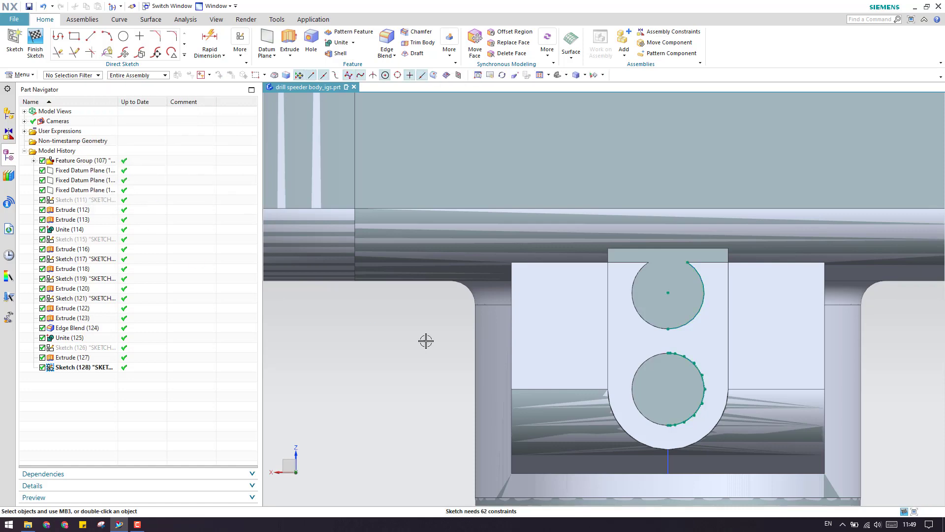
# Step: Hide the rebuilt solid and the imported model's feature group so only datums and sketch curves remain
pyautogui.scroll(-5, 427, 340)
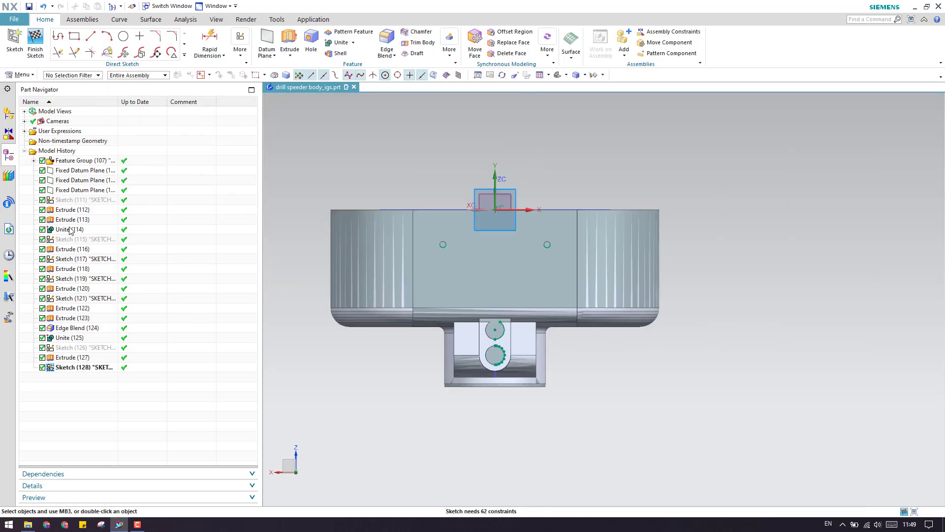
pyautogui.rightClick(70, 230)
pyautogui.press('Escape')
pyautogui.rightClick(86, 161)
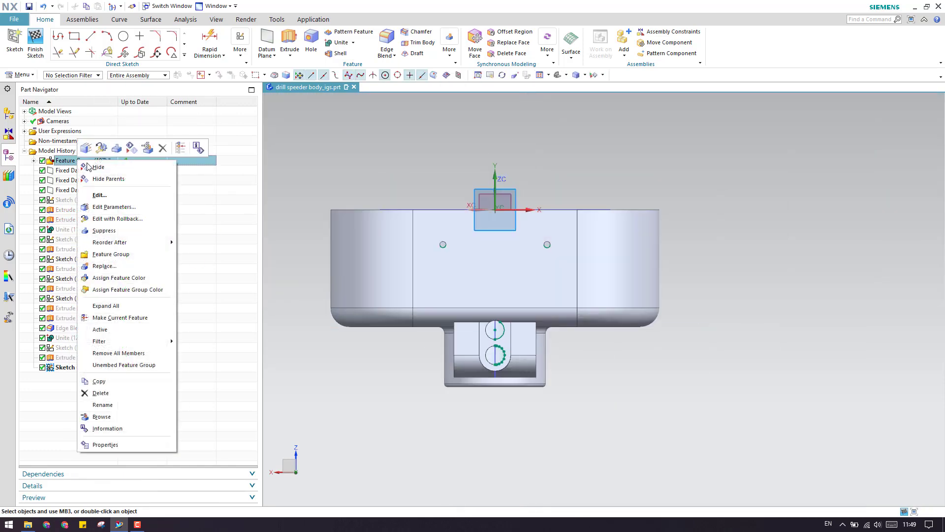
pyautogui.click(88, 167)
# Step: Start a three-point circle at the projected half arc of the side hole at negative XC
pyautogui.scroll(5, 431, 249)
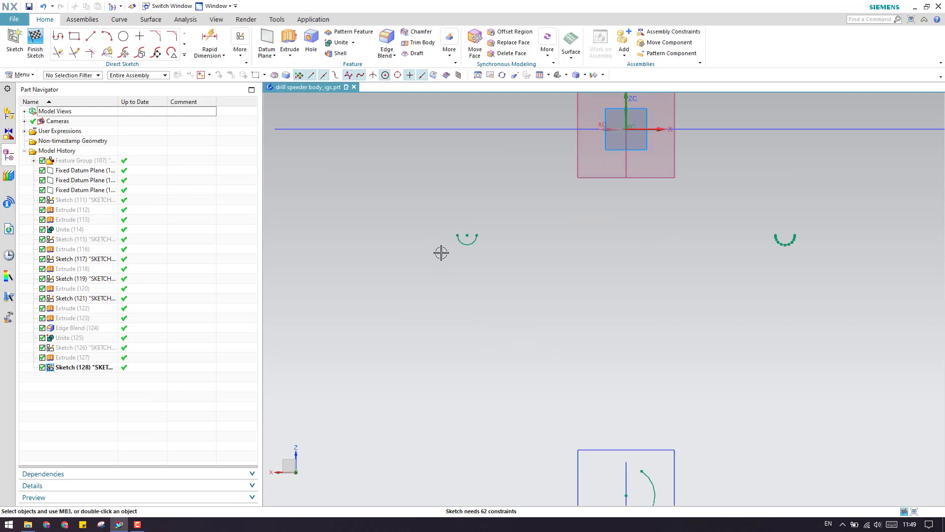
pyautogui.click(185, 56)
pyautogui.click(123, 47)
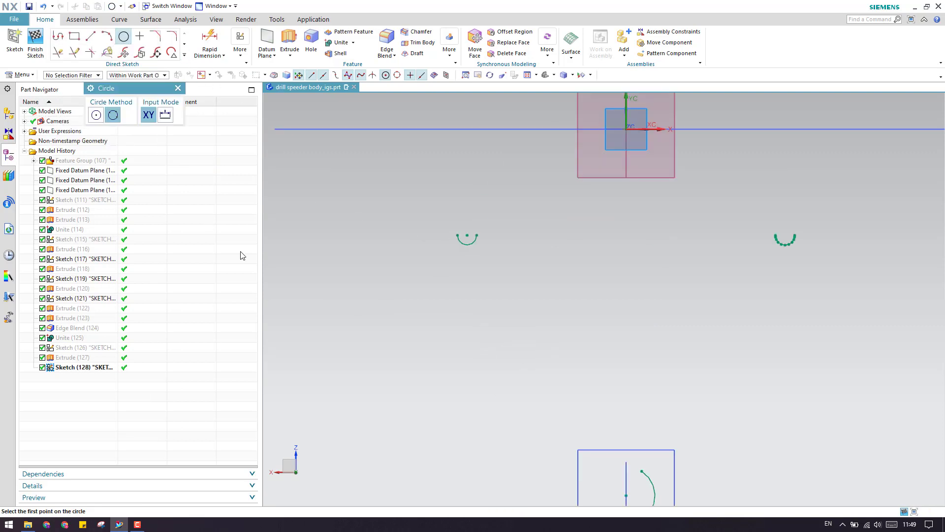
pyautogui.scroll(5, 465, 244)
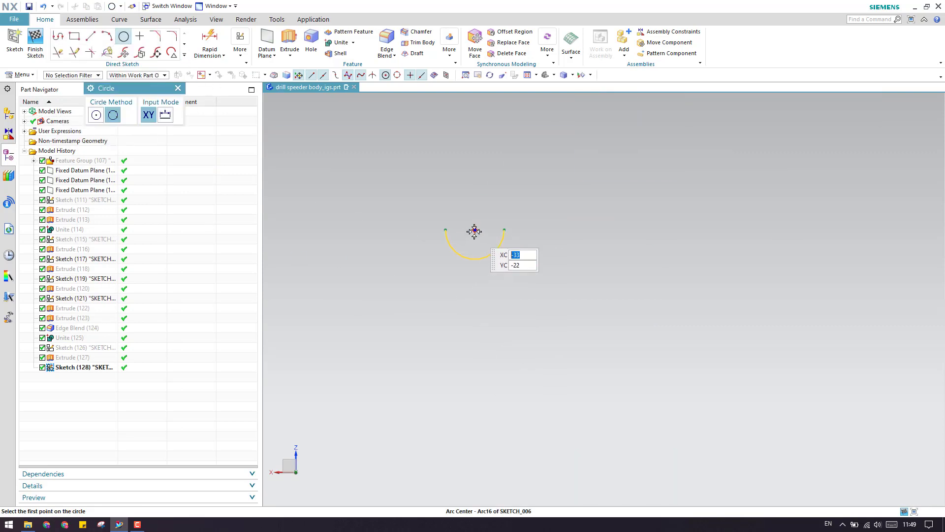
pyautogui.click(474, 231)
pyautogui.click(446, 229)
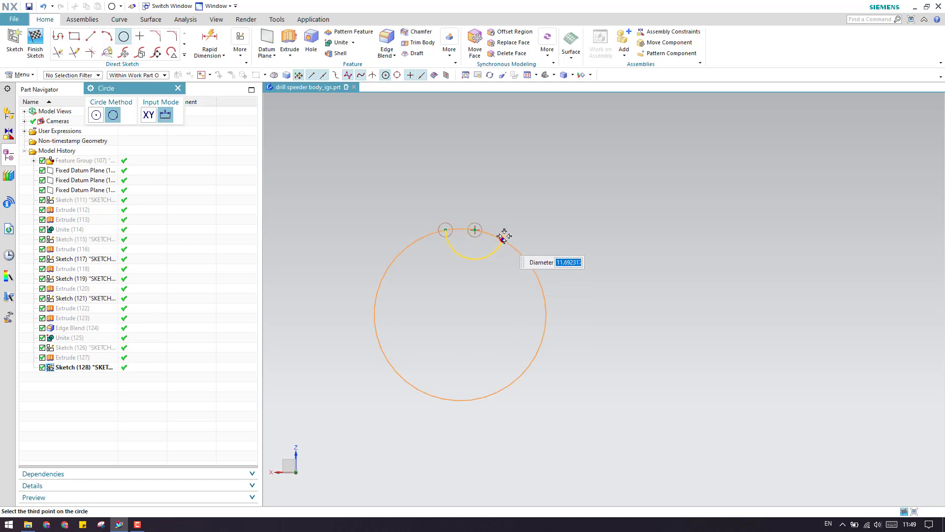
pyautogui.click(504, 230)
# Step: Draw a circle through both ends and the lowest point of the projected side hole arc at negative XC
pyautogui.scroll(4, 457, 252)
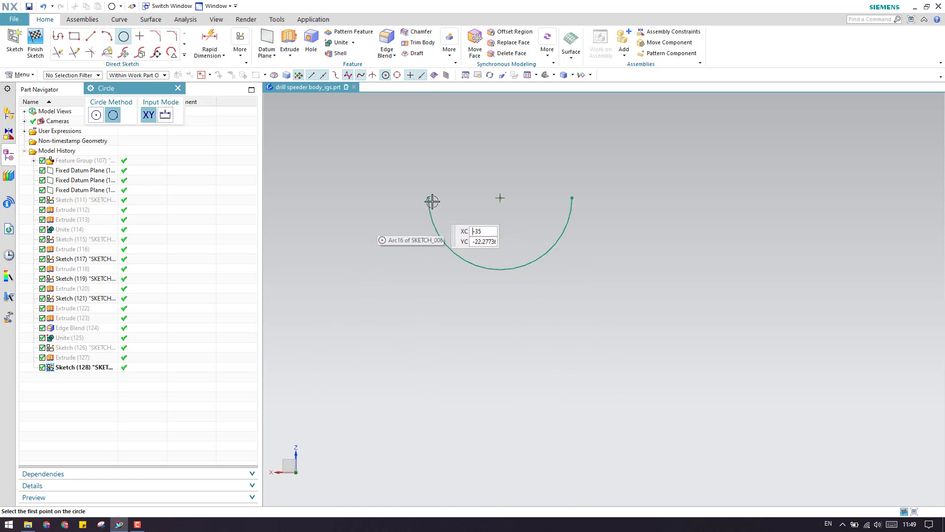
pyautogui.click(429, 198)
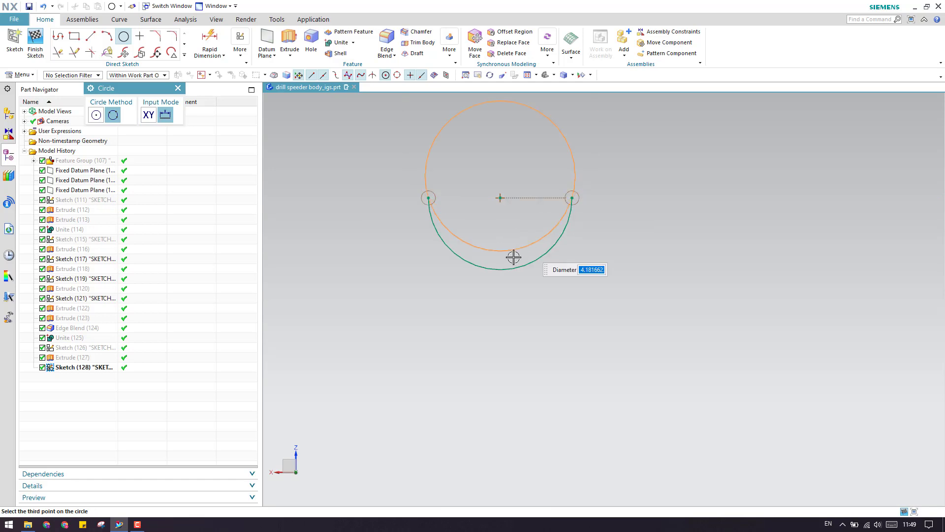
pyautogui.click(498, 268)
# Step: Draw a three-point circle through both ends and the lowest point of the other side hole's projected spline
pyautogui.scroll(-6, 405, 252)
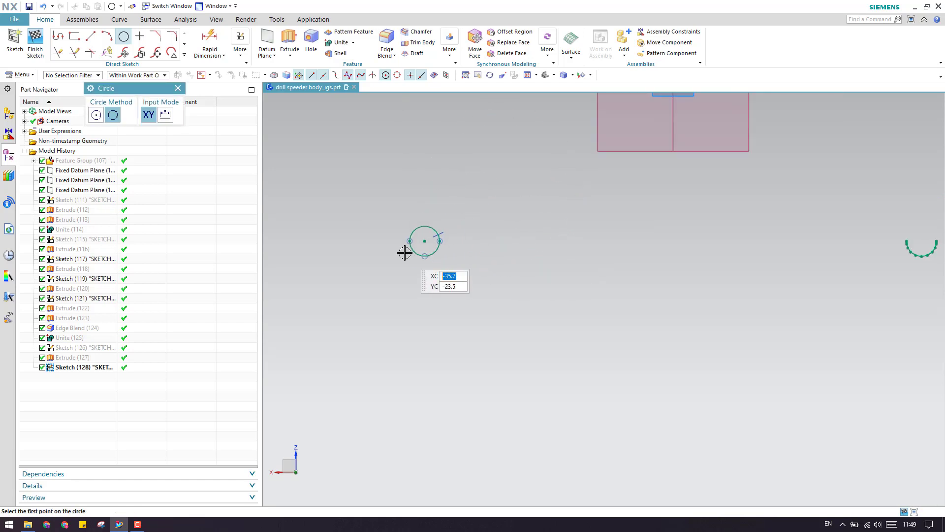
pyautogui.scroll(-4, 448, 251)
pyautogui.scroll(6, 699, 249)
pyautogui.scroll(8, 444, 253)
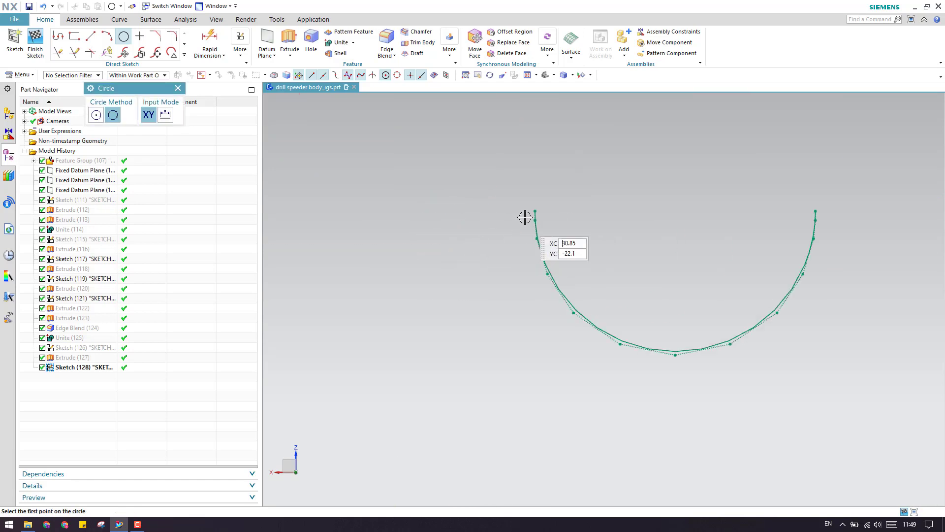
pyautogui.click(535, 211)
pyautogui.click(814, 211)
pyautogui.click(675, 355)
# Step: Complete the bracket's upper hole with a circle through both ends and a middle point of its projected arc
pyautogui.scroll(-3, 715, 272)
pyautogui.scroll(-4, 715, 272)
pyautogui.scroll(5, 612, 437)
pyautogui.scroll(3, 612, 436)
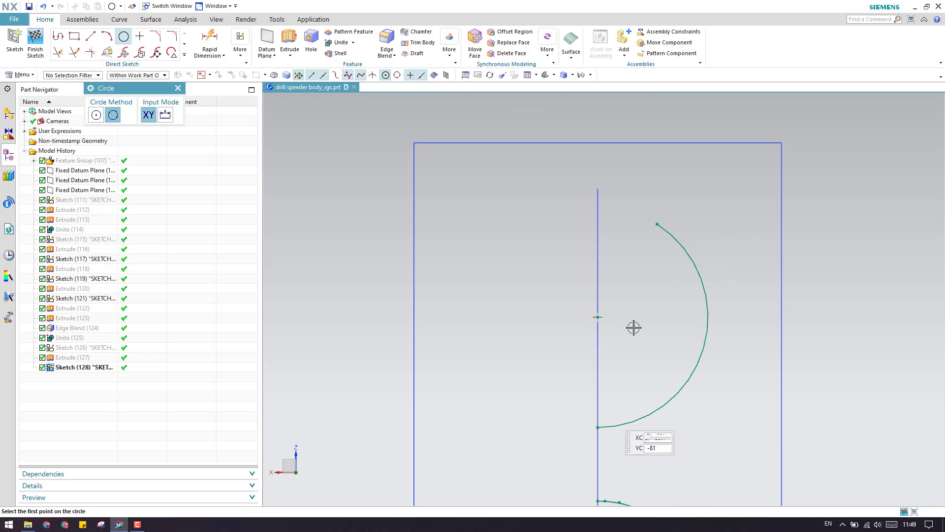
pyautogui.click(656, 225)
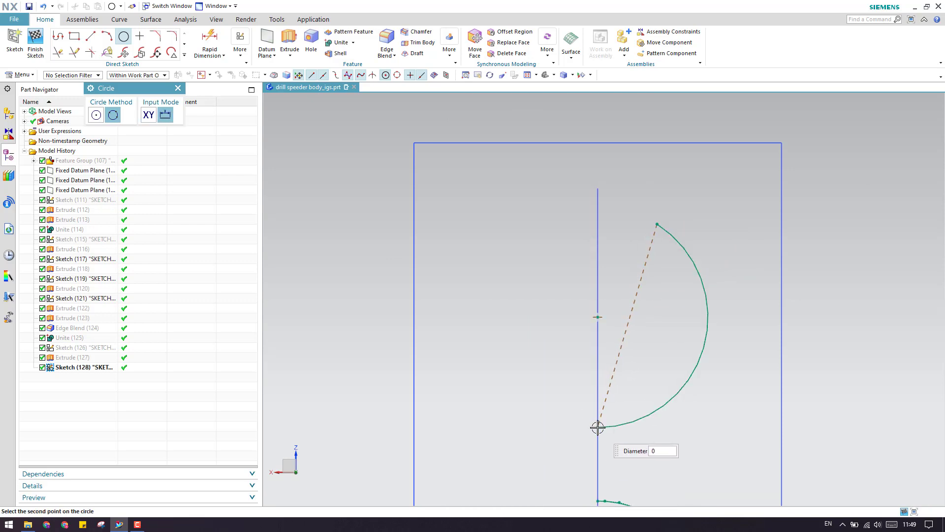
pyautogui.click(598, 427)
pyautogui.click(701, 347)
# Step: Complete the bracket's lower hole with a circle through both ends and the middle of its projected spline
pyautogui.scroll(-2, 640, 262)
pyautogui.scroll(-2, 639, 376)
pyautogui.scroll(4, 606, 205)
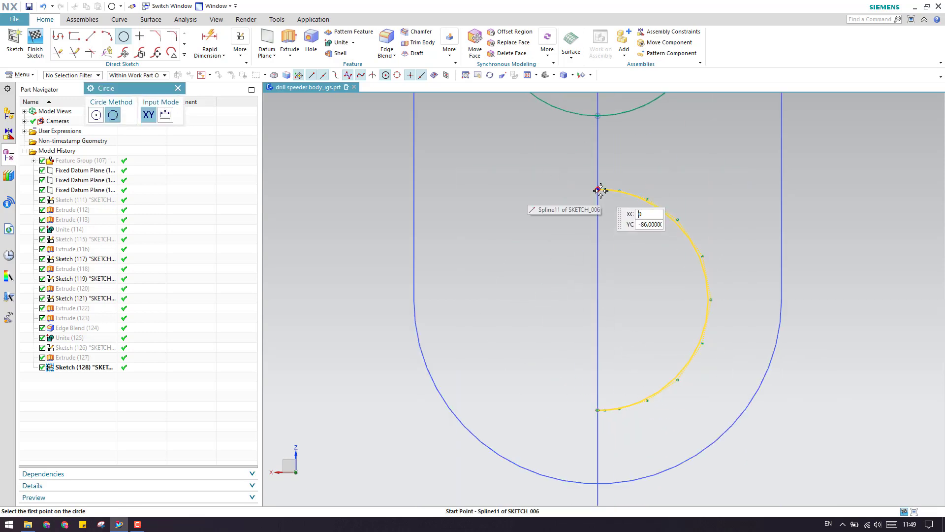
pyautogui.click(600, 190)
pyautogui.click(598, 410)
pyautogui.click(711, 300)
pyautogui.press('Escape')
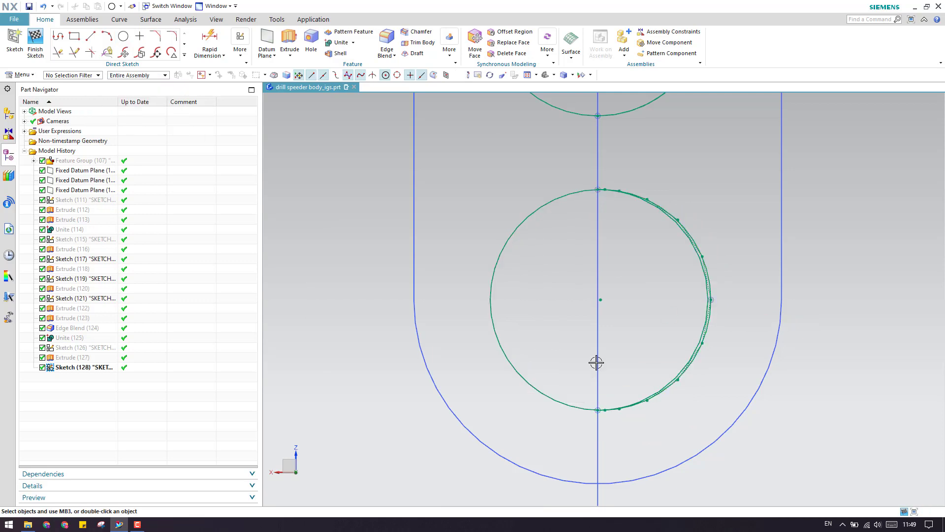
pyautogui.scroll(-4, 650, 365)
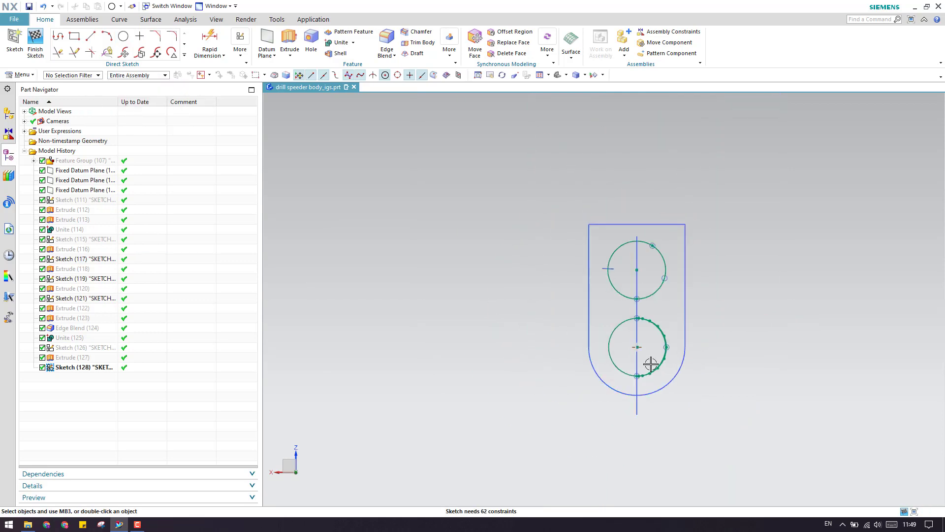
pyautogui.scroll(-2, 571, 324)
pyautogui.scroll(4, 642, 296)
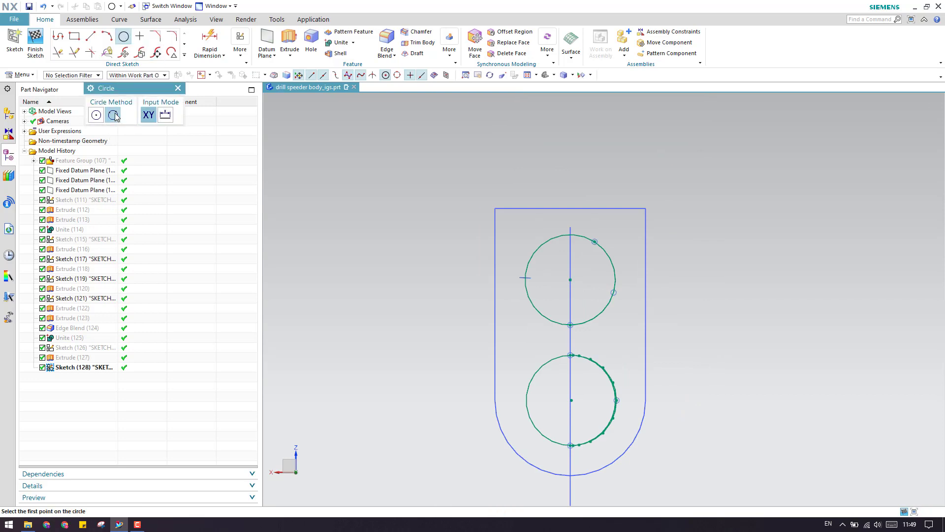
pyautogui.click(178, 88)
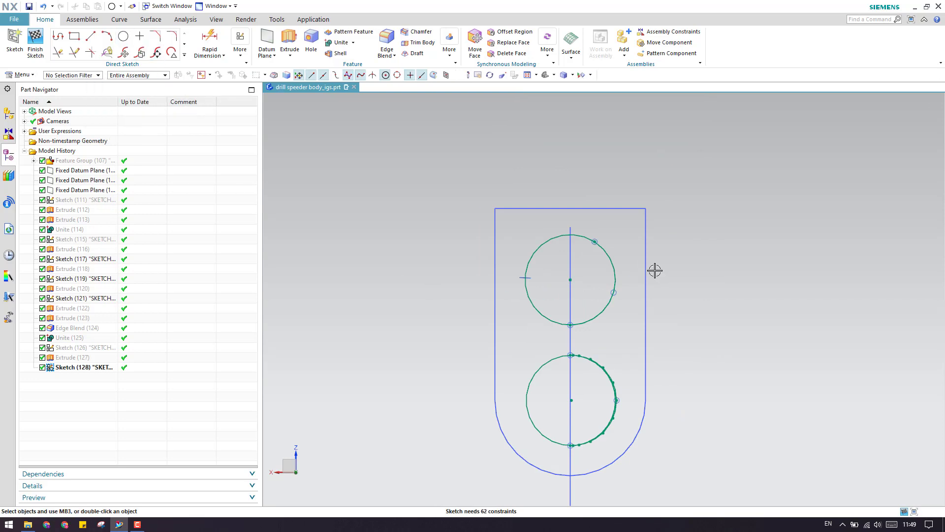
# Step: Delete the leftover projected arc and spline beneath the bracket's upper and lower hole circles
pyautogui.rightClick(615, 264)
pyautogui.click(648, 11)
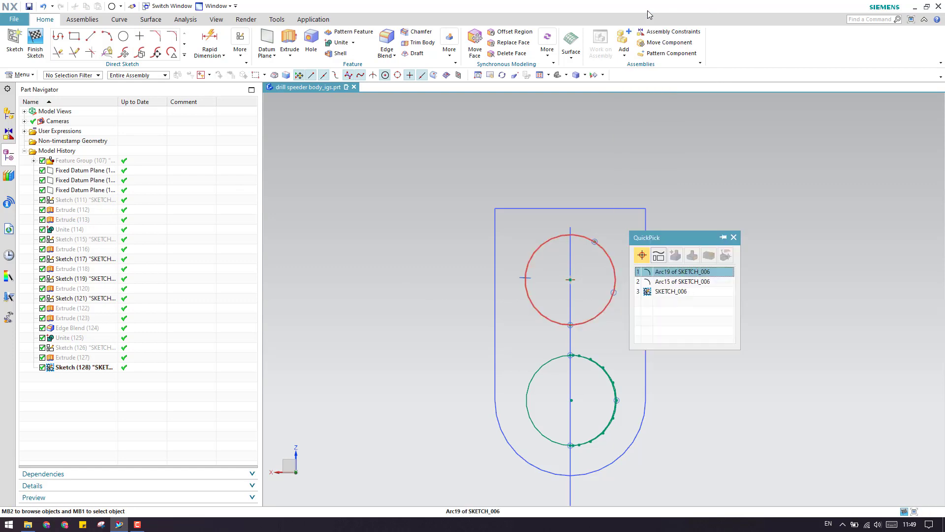
pyautogui.click(656, 281)
pyautogui.press('Delete')
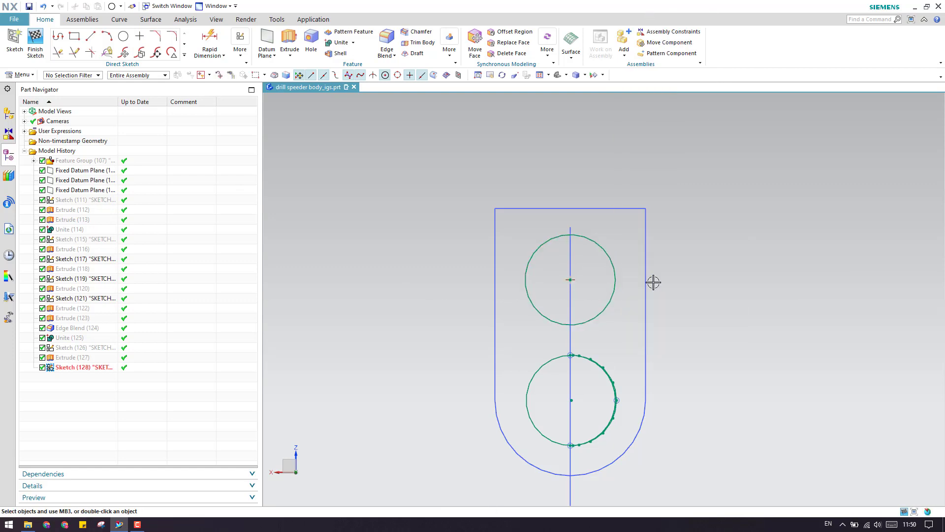
pyautogui.rightClick(590, 354)
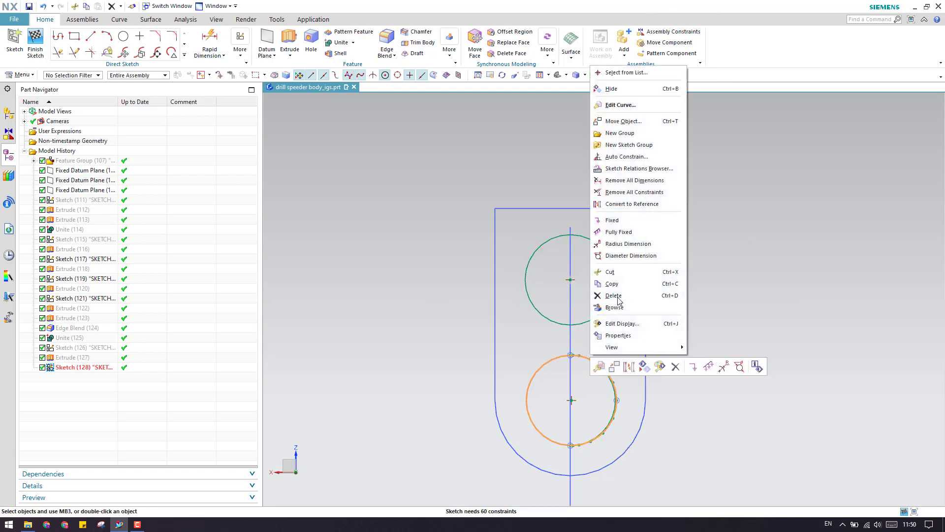
pyautogui.click(635, 72)
pyautogui.click(635, 372)
pyautogui.press('Delete')
# Step: Delete the leftover projected curves beneath both side hole circles and finish the sketch
pyautogui.scroll(-6, 645, 382)
pyautogui.scroll(7, 698, 248)
pyautogui.scroll(4, 645, 286)
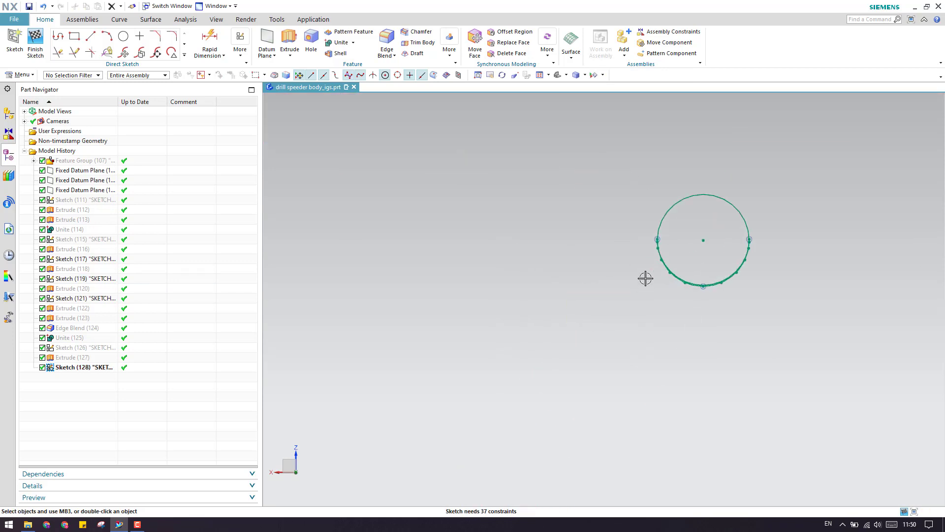
pyautogui.scroll(-3, 593, 375)
pyautogui.scroll(-3, 372, 401)
pyautogui.scroll(5, 325, 348)
pyautogui.scroll(2, 378, 271)
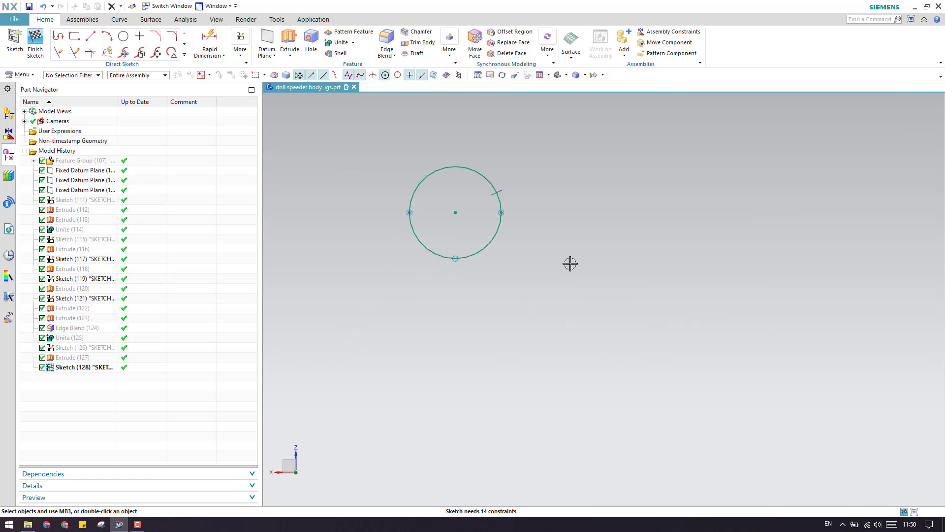
pyautogui.moveTo(606, 298); pyautogui.dragTo(606, 298)
pyautogui.scroll(-5, 578, 308)
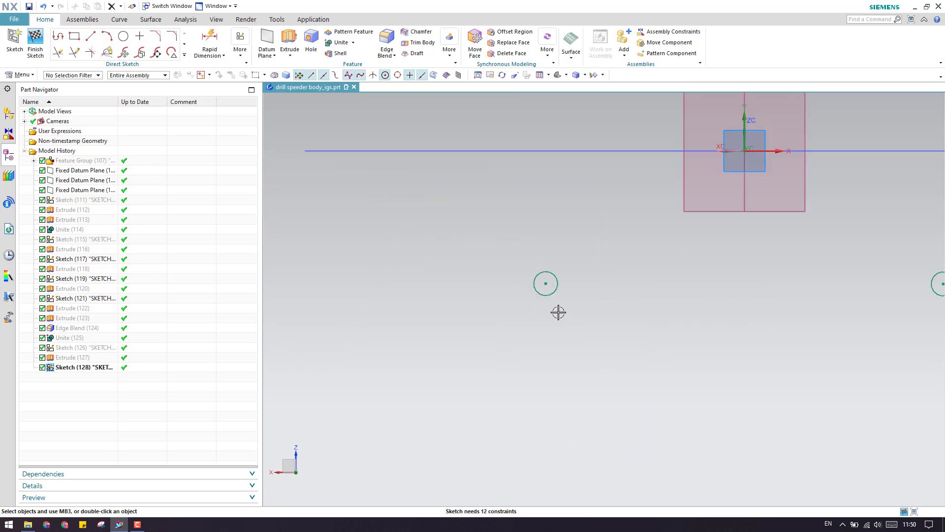
pyautogui.scroll(-4, 484, 296)
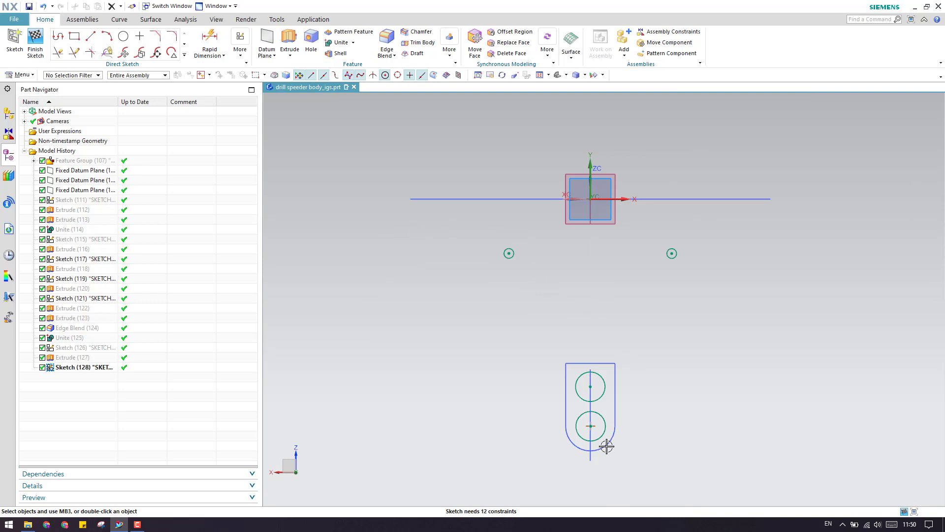
pyautogui.click(35, 44)
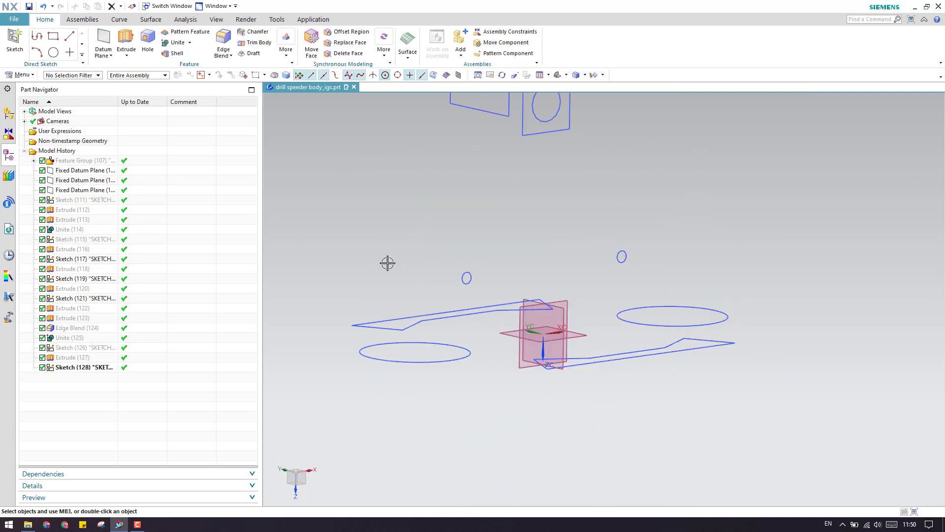
# Step: Show the rebuilt solid body from its first Unite feature
pyautogui.rightClick(78, 229)
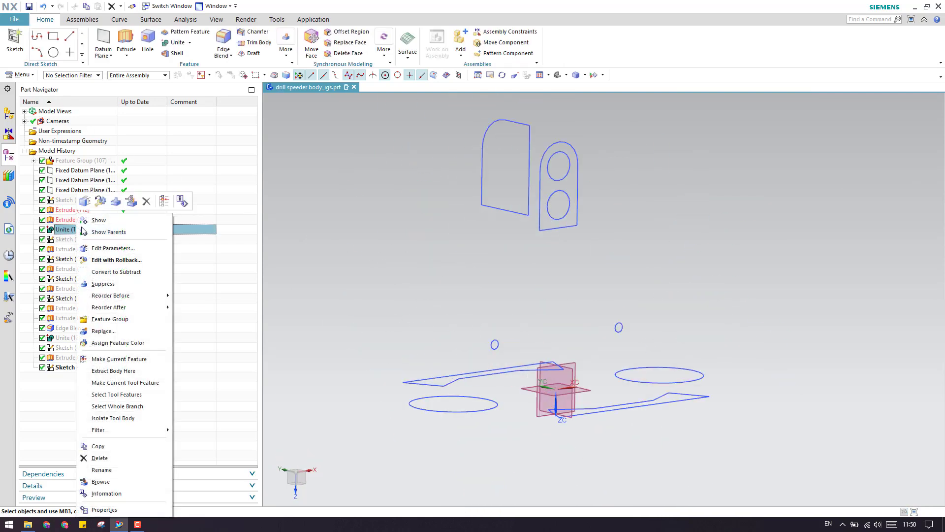
pyautogui.click(93, 218)
pyautogui.moveTo(483, 320); pyautogui.dragTo(510, 353, button='middle')
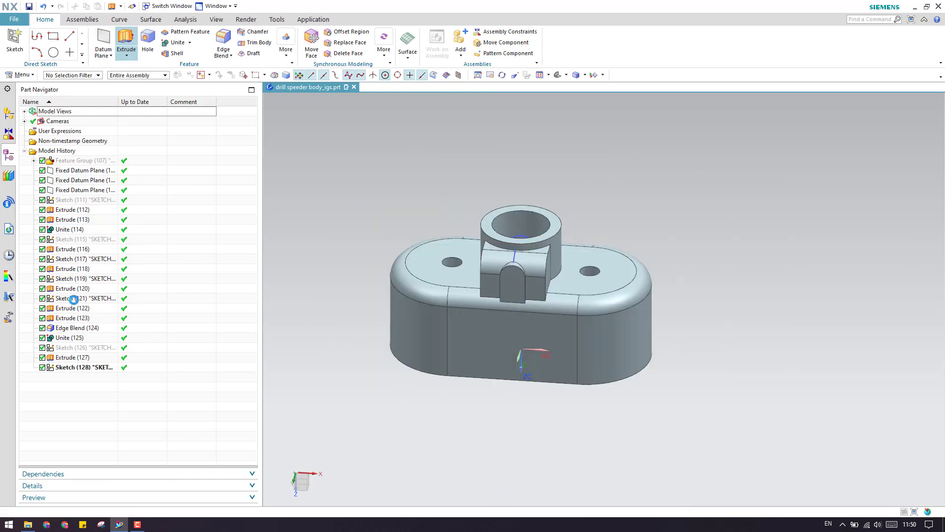
# Step: Extrude the four circles of the hole sketch symmetrically by 155 mm, subtracting them from the rebuilt body
pyautogui.click(69, 368)
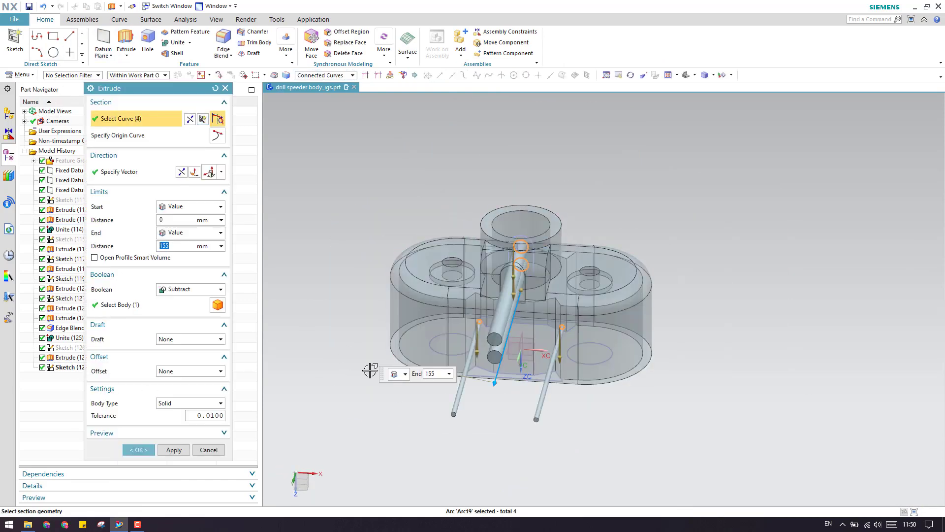
pyautogui.click(192, 206)
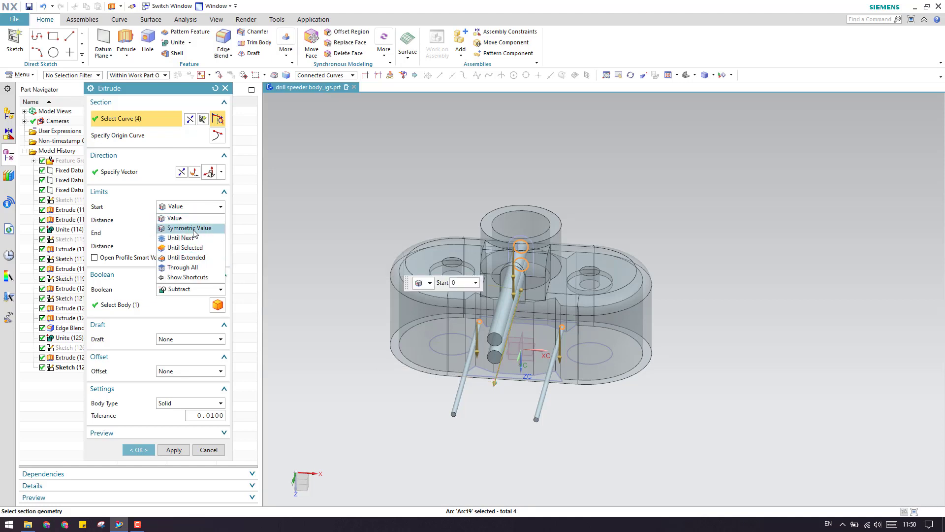
pyautogui.click(188, 237)
pyautogui.click(172, 279)
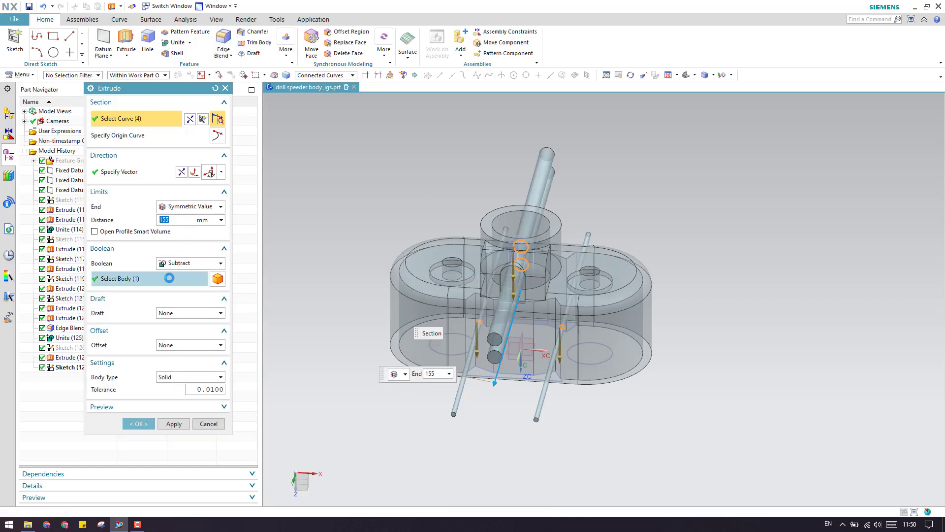
pyautogui.click(149, 423)
# Step: Show the imported model over the rebuilt body and compare the cut holes, bosses and inner pocket walls
pyautogui.scroll(5, 493, 331)
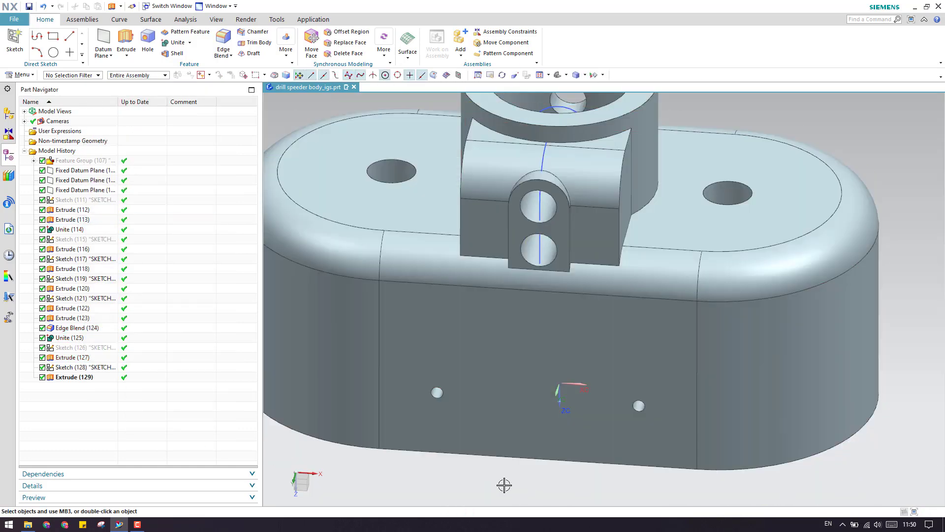
pyautogui.scroll(-1, 512, 440)
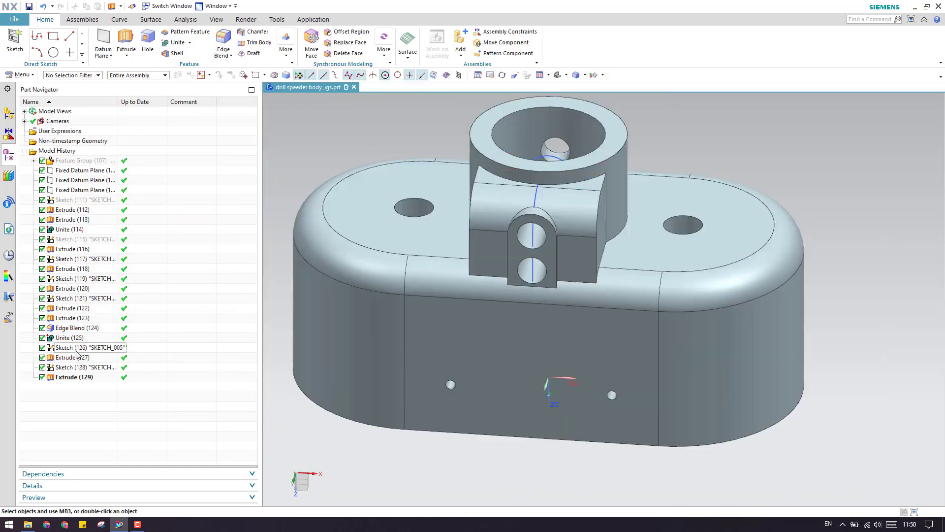
pyautogui.rightClick(73, 163)
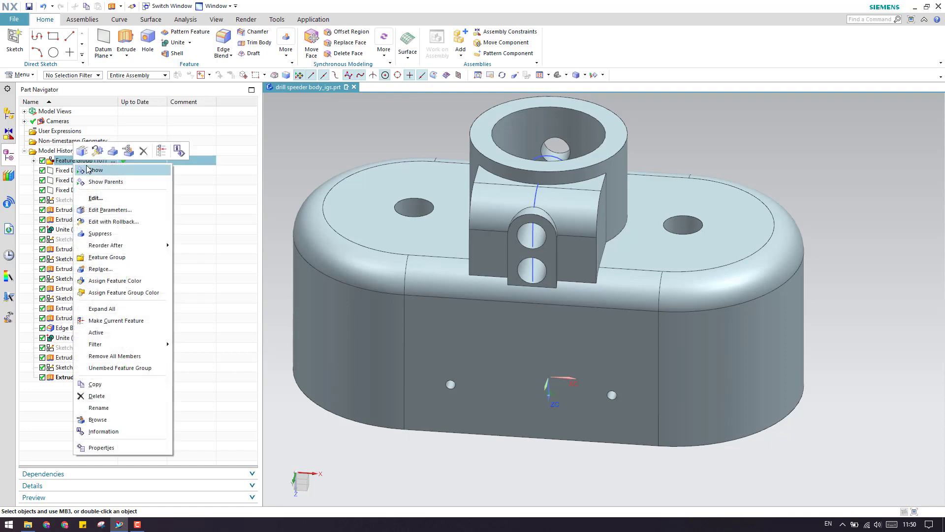
pyautogui.click(87, 168)
pyautogui.scroll(3, 421, 257)
pyautogui.moveTo(492, 272); pyautogui.dragTo(483, 291, button='middle')
pyautogui.scroll(-4, 503, 248)
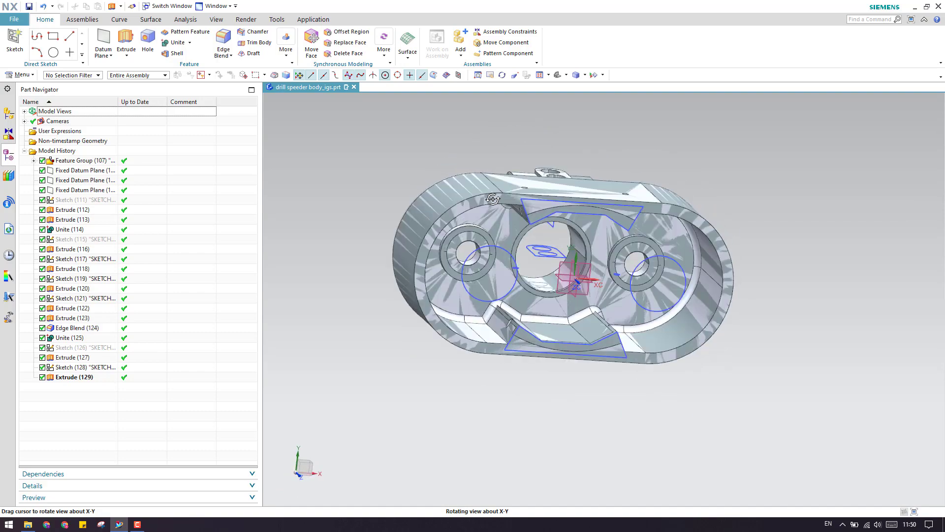
pyautogui.moveTo(491, 196); pyautogui.dragTo(493, 198, button='middle')
pyautogui.scroll(4, 512, 301)
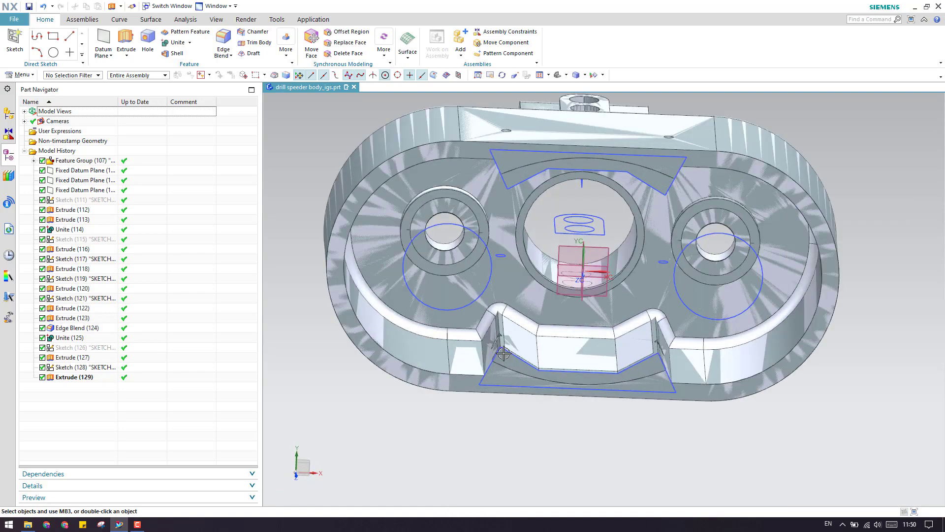
pyautogui.scroll(-5, 497, 398)
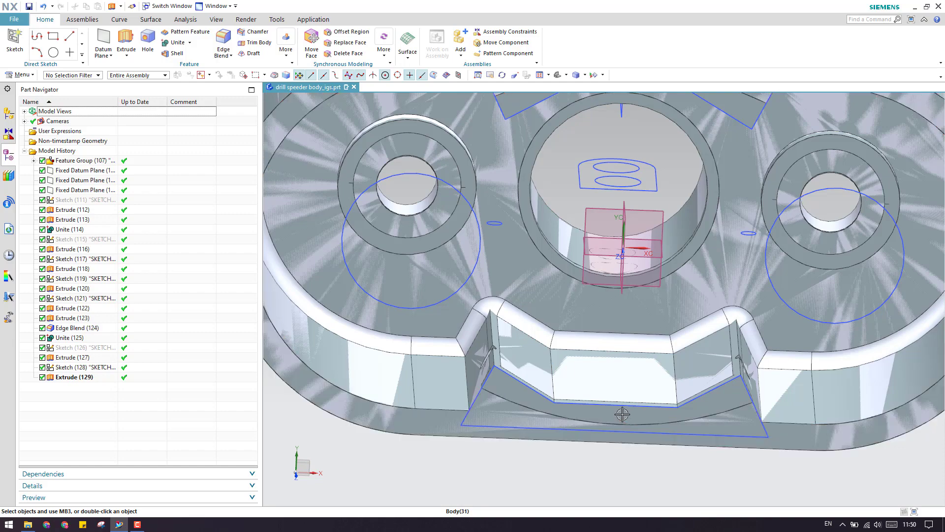
pyautogui.scroll(2, 453, 264)
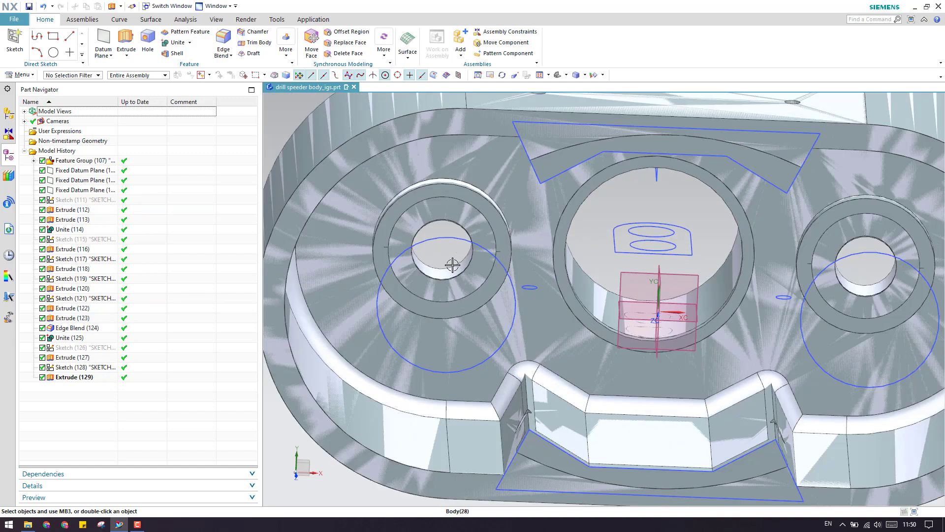
pyautogui.scroll(-4, 465, 295)
pyautogui.scroll(4, 472, 326)
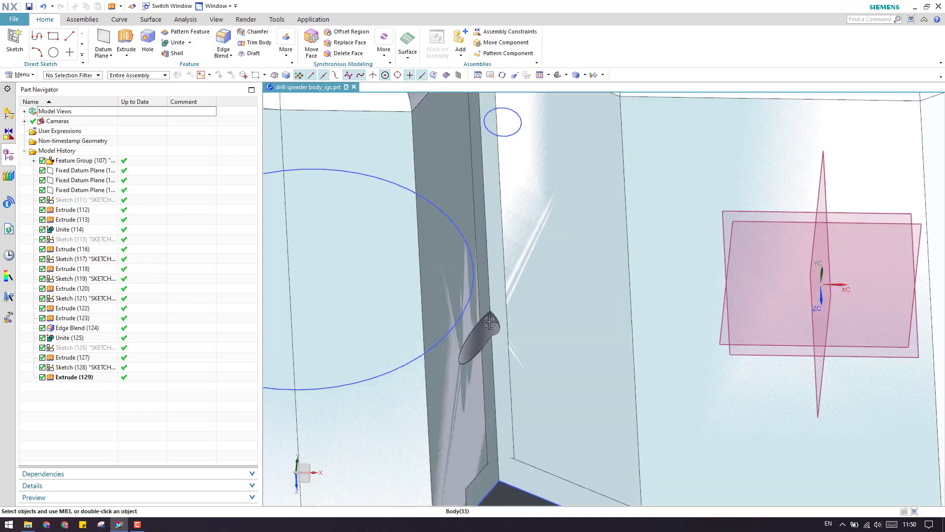
pyautogui.scroll(-3, 488, 321)
pyautogui.moveTo(488, 321); pyautogui.dragTo(446, 328, button='middle')
pyautogui.scroll(-2, 491, 233)
pyautogui.scroll(2, 400, 225)
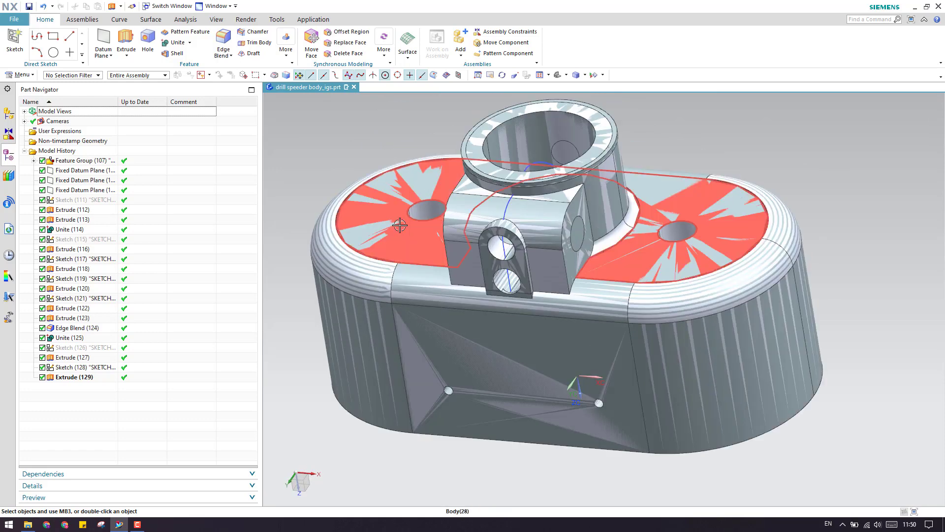
# Step: Hide the rebuilt body so that only the imported model's collar and bracket are displayed
pyautogui.rightClick(83, 378)
pyautogui.click(104, 123)
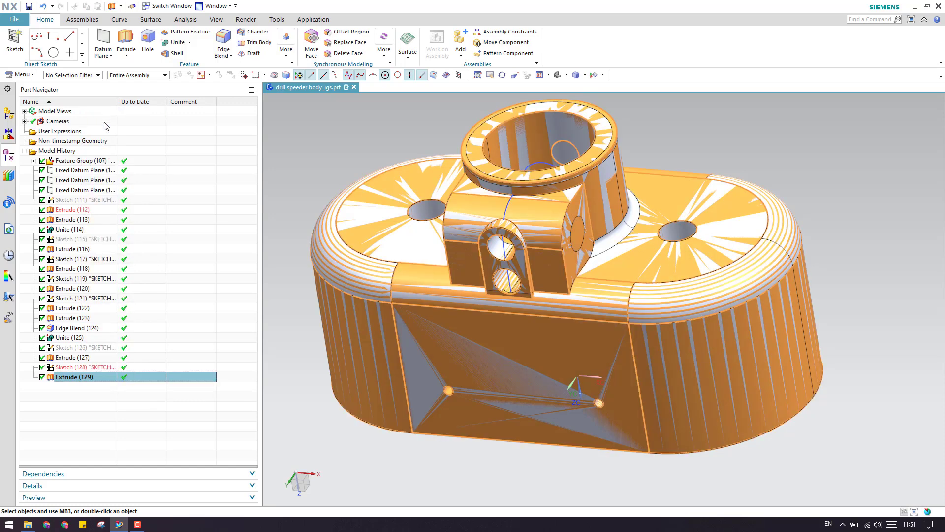
pyautogui.scroll(5, 596, 151)
pyautogui.scroll(-6, 635, 329)
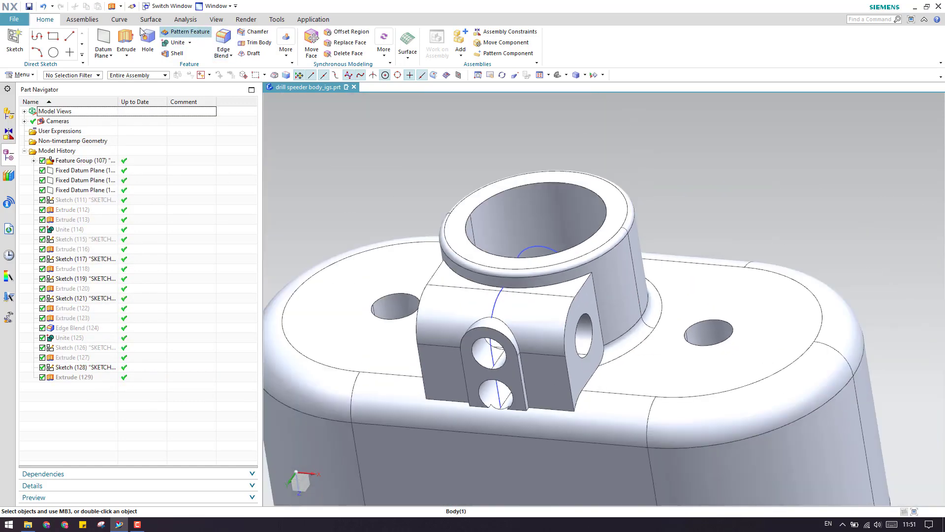
# Step: Measure the minimum local radius of the imported collar's top rim round and its base fillet
pyautogui.click(185, 20)
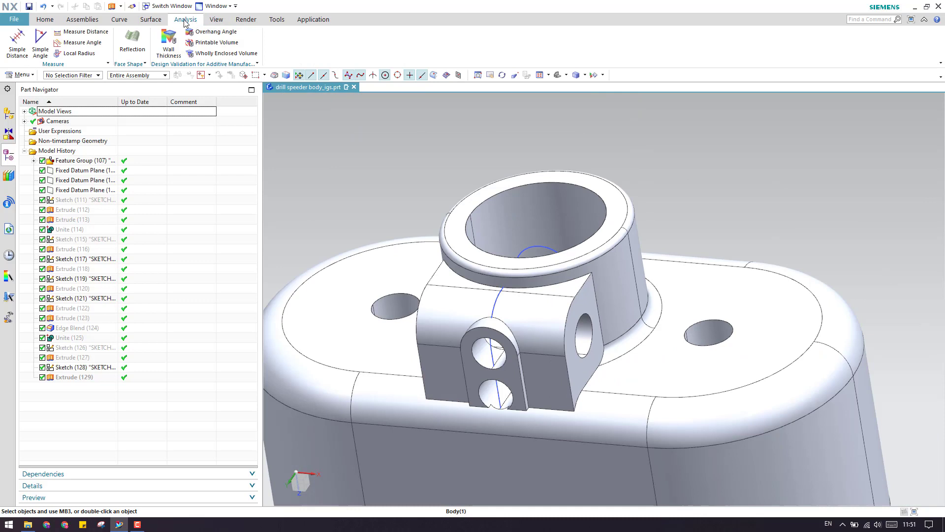
pyautogui.click(78, 57)
pyautogui.scroll(3, 574, 281)
pyautogui.click(596, 248)
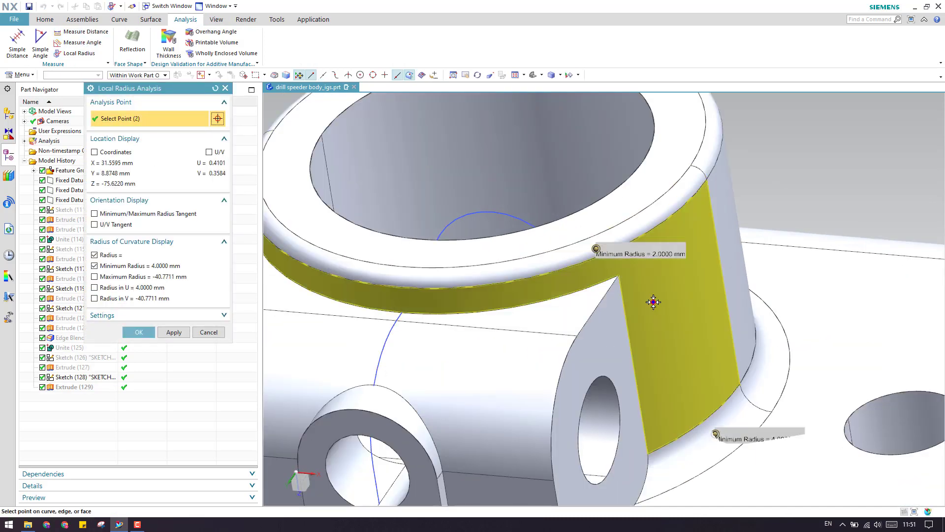
pyautogui.press('Escape')
# Step: Show the rebuilt body again through its last Extrude feature
pyautogui.scroll(-3, 539, 237)
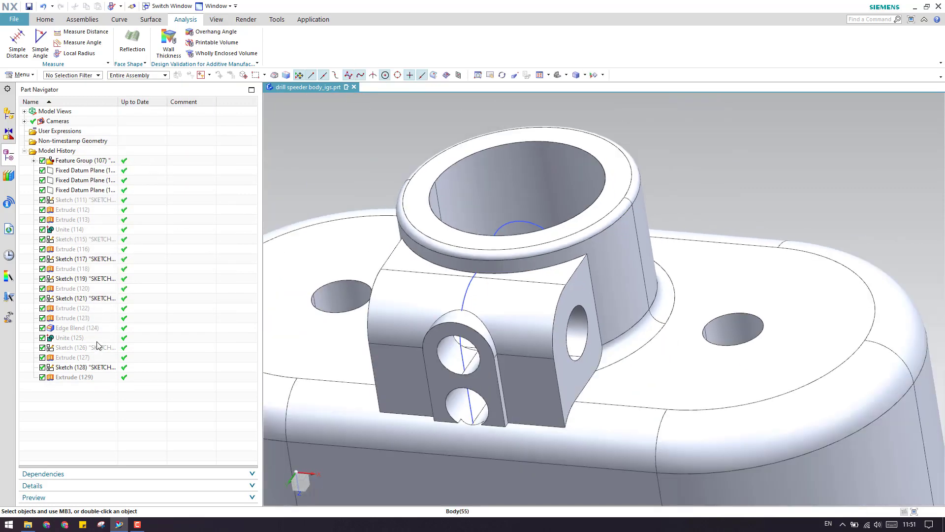
pyautogui.rightClick(91, 375)
pyautogui.click(112, 115)
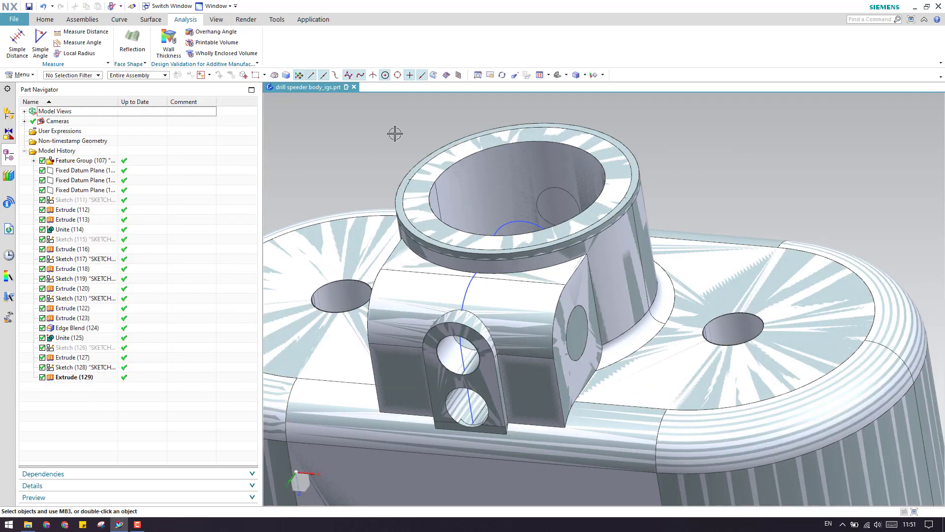
# Step: Apply a 2 mm edge blend to the outer top edge of the rebuilt collar
pyautogui.click(50, 21)
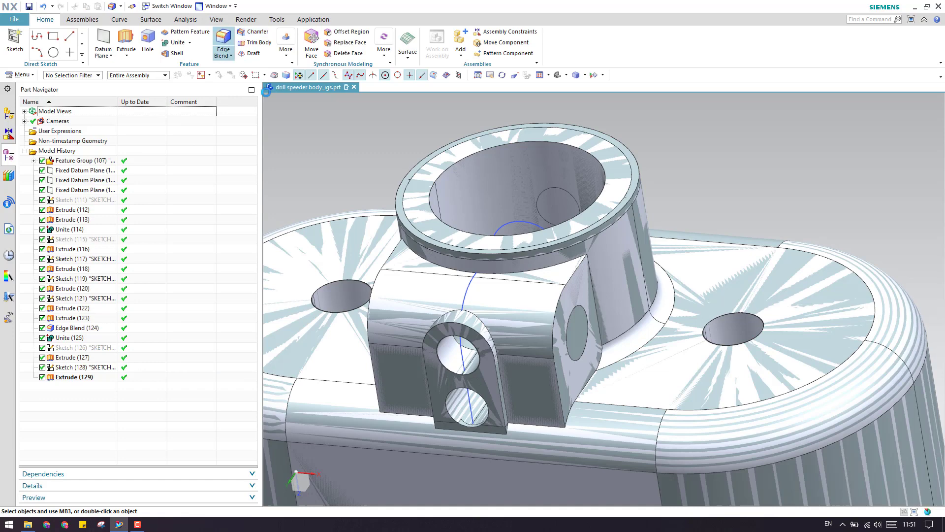
pyautogui.scroll(2, 616, 215)
pyautogui.click(619, 216)
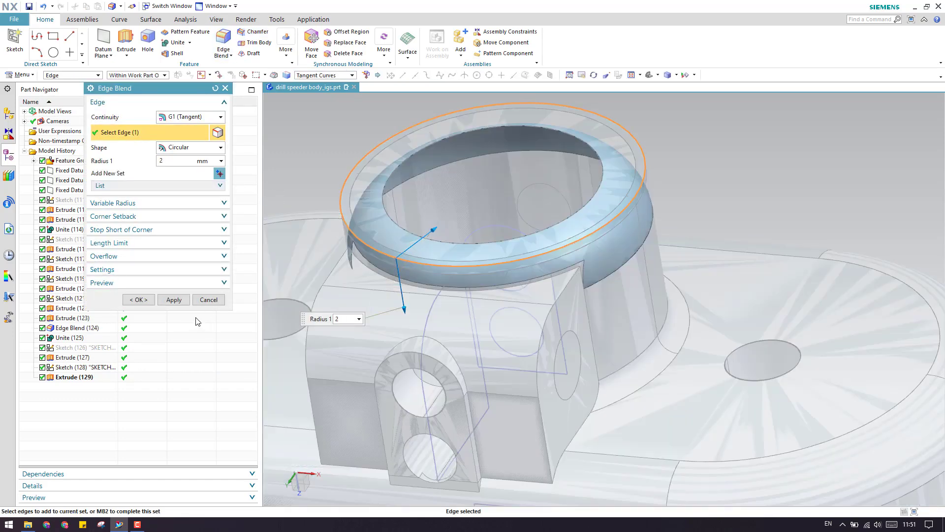
pyautogui.click(176, 300)
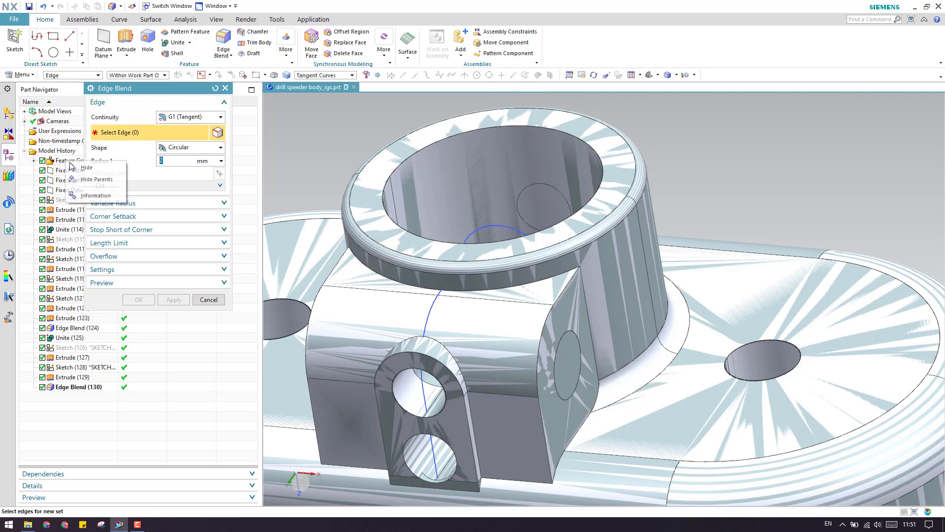
# Step: Apply a 4 mm edge blend to the collar's base edge with the imported model hidden, and show that model again
pyautogui.click(637, 372)
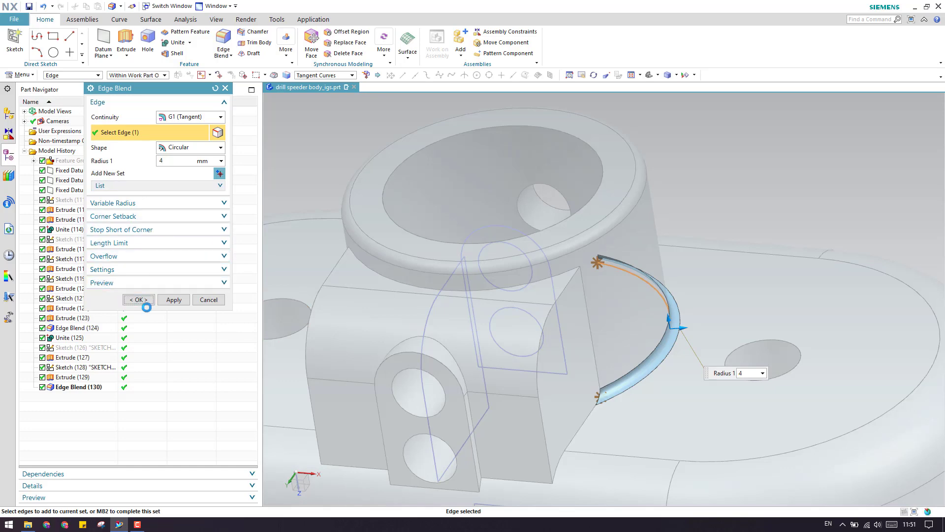
pyautogui.click(138, 299)
pyautogui.rightClick(73, 160)
pyautogui.click(91, 172)
# Step: Compare the rebuilt bracket, collar and underside bosses with the imported model to find differences
pyautogui.scroll(-1, 697, 246)
pyautogui.scroll(-3, 609, 325)
pyautogui.moveTo(601, 353)
pyautogui.mouseDown(button='middle')
pyautogui.moveTo(616, 342)
pyautogui.moveTo(584, 339)
pyautogui.moveTo(591, 349)
pyautogui.mouseUp(button='middle')
pyautogui.scroll(6, 596, 375)
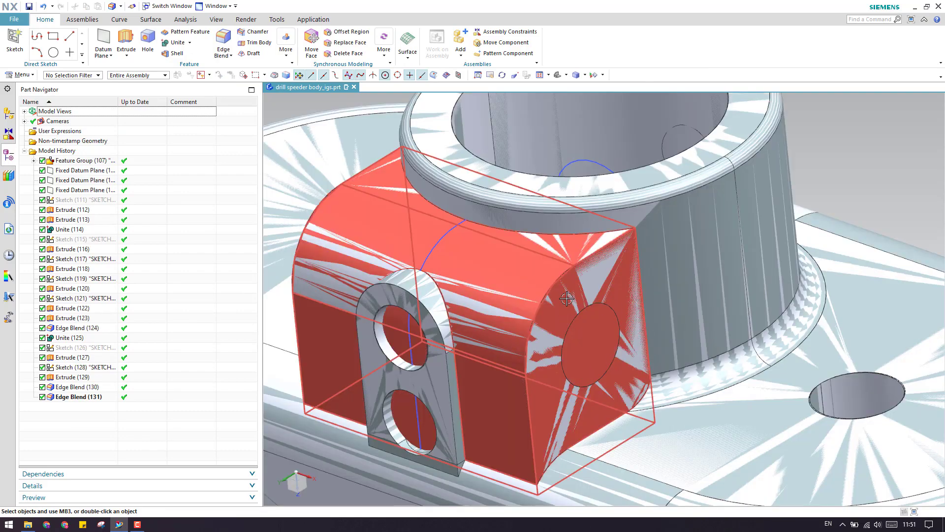
pyautogui.scroll(-5, 567, 300)
pyautogui.moveTo(567, 300); pyautogui.dragTo(629, 313, button='middle')
pyautogui.scroll(5, 640, 305)
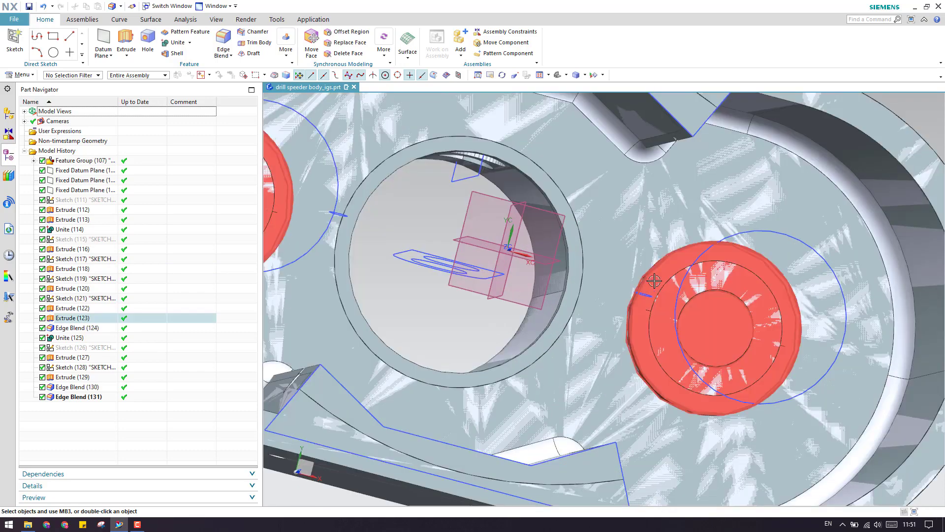
pyautogui.scroll(2, 649, 276)
pyautogui.scroll(-3, 666, 272)
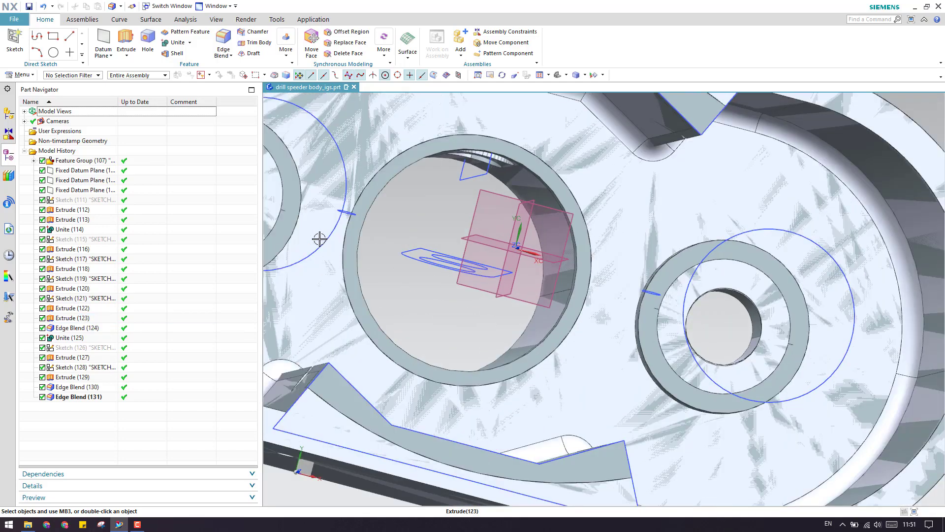
# Step: Hide the rebuilt body through its Unite feature to expose the imported model's underside bosses
pyautogui.keyDown('shift'); pyautogui.moveTo(503, 309); pyautogui.dragTo(558, 344, button='middle'); pyautogui.keyUp('shift')
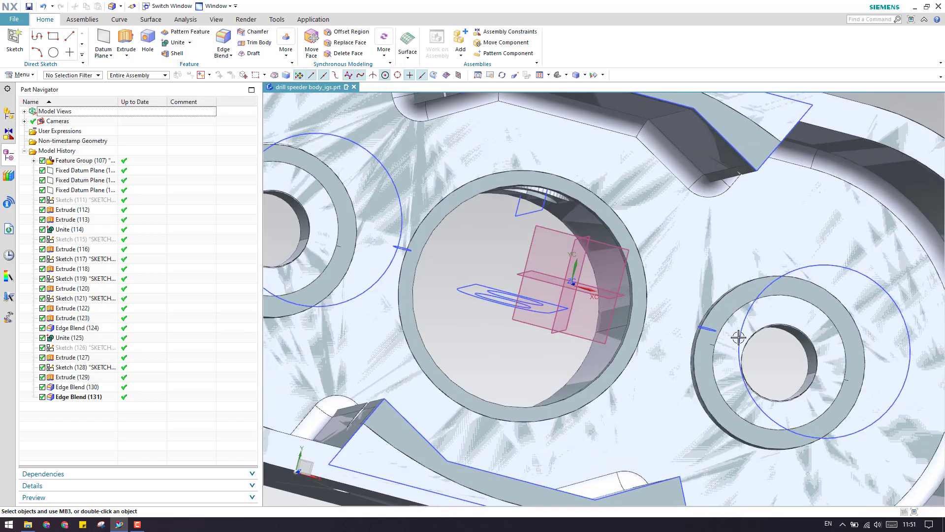
pyautogui.scroll(-2, 648, 338)
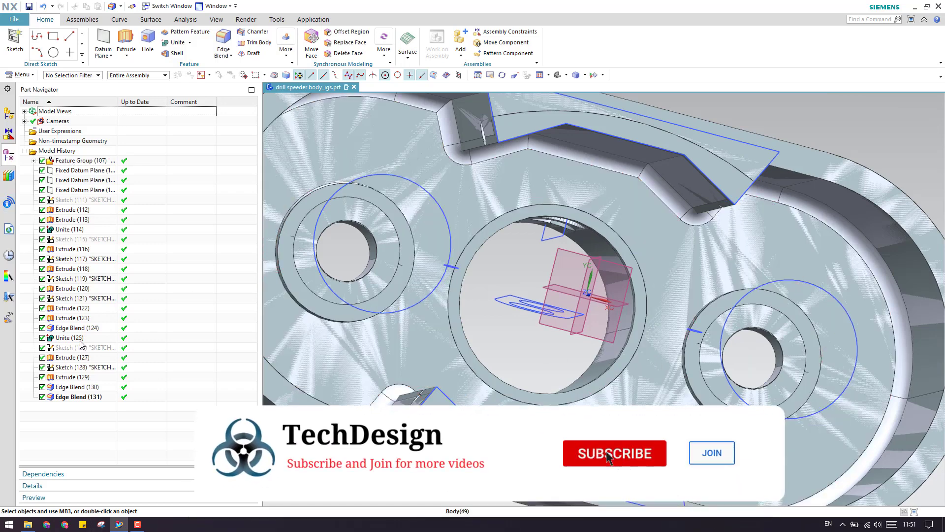
pyautogui.rightClick(80, 341)
pyautogui.click(116, 47)
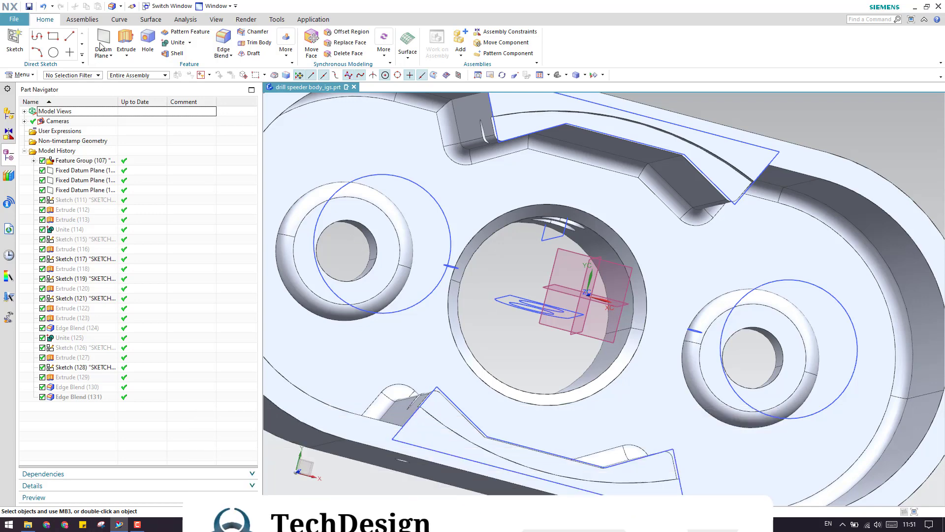
# Step: Measure the local radius of the edge rounds on the imported model's two underside bosses
pyautogui.click(199, 19)
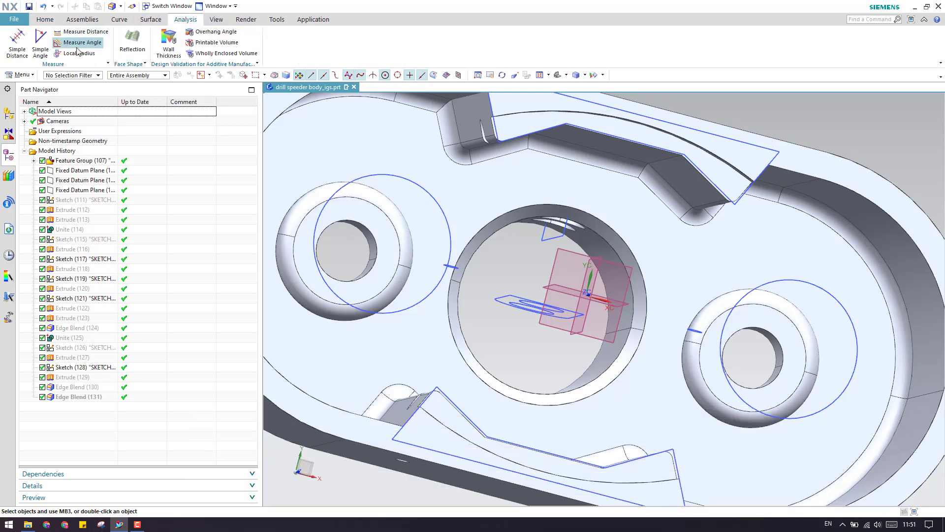
pyautogui.scroll(4, 363, 194)
pyautogui.click(318, 176)
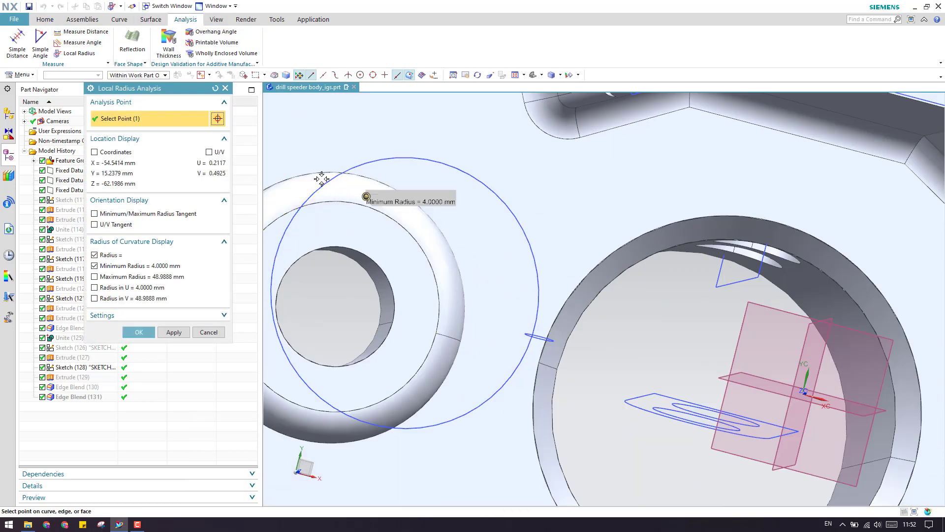
pyautogui.scroll(-3, 315, 175)
pyautogui.click(796, 325)
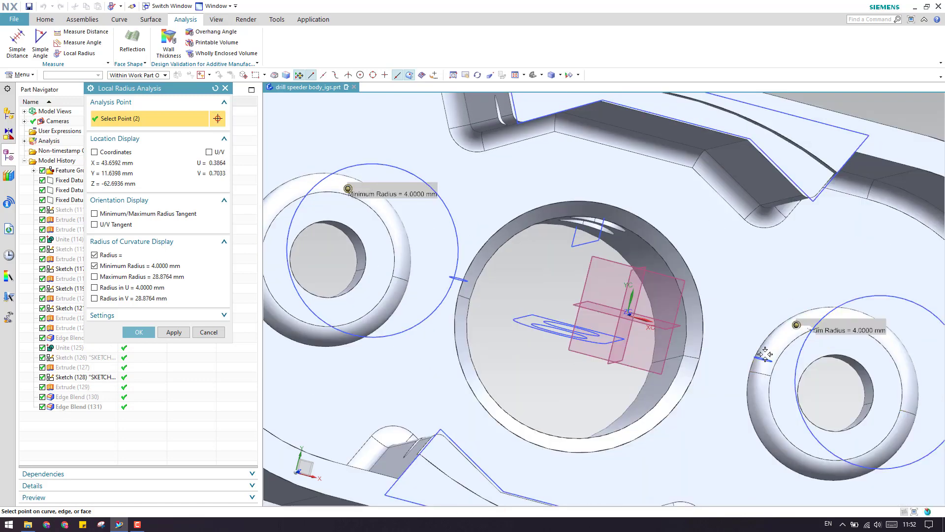
pyautogui.press('Escape')
# Step: Show the rebuilt body again through one of its Edge Blend features
pyautogui.scroll(4, 687, 375)
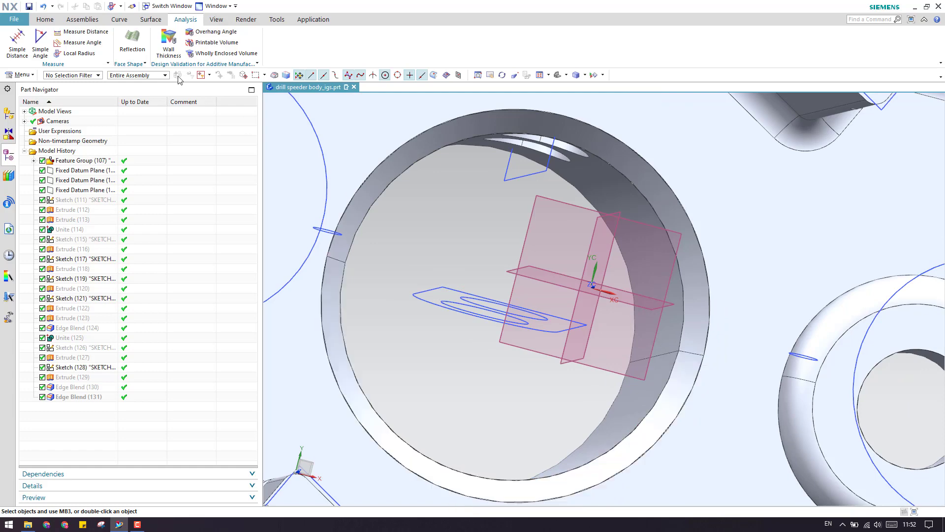
pyautogui.click(45, 19)
pyautogui.rightClick(95, 387)
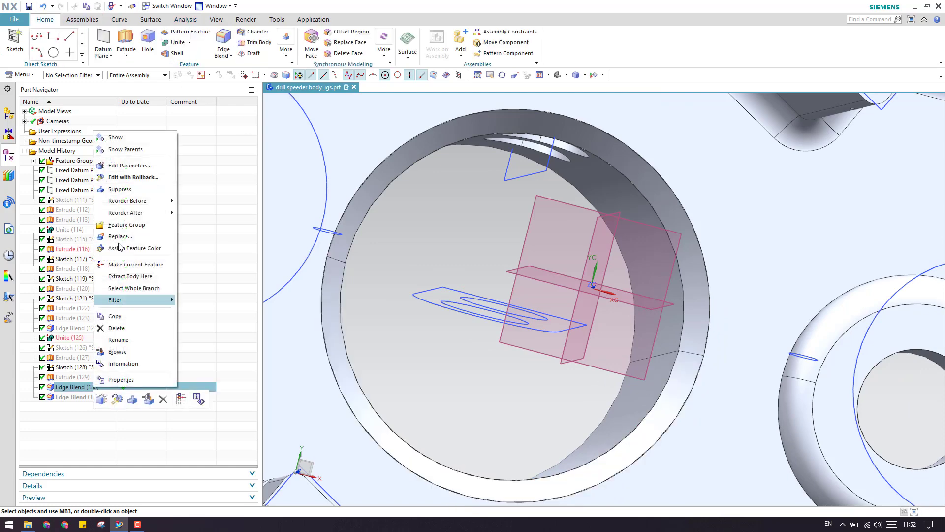
pyautogui.click(115, 138)
# Step: Apply a 4 mm edge blend to the outer edges of the two underside bosses on the rebuilt body
pyautogui.scroll(-5, 465, 308)
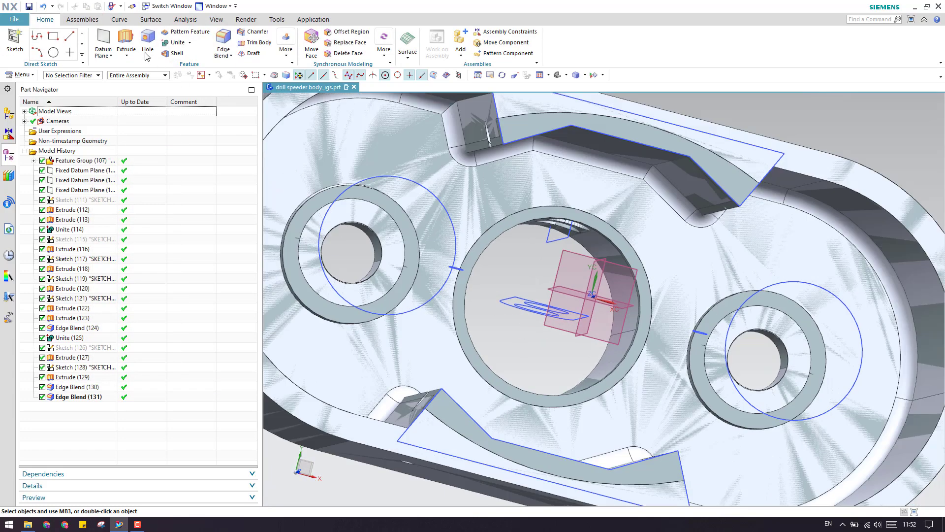
pyautogui.scroll(5, 409, 290)
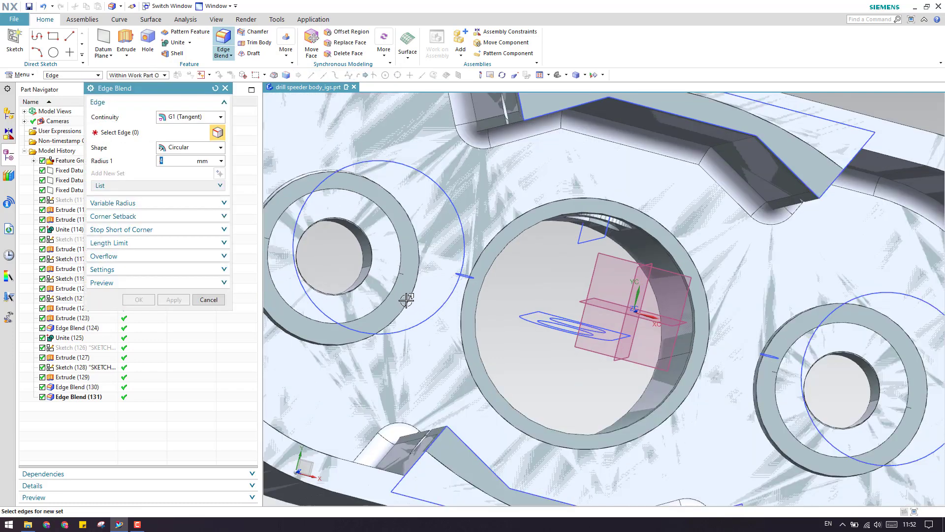
pyautogui.click(402, 323)
pyautogui.scroll(-4, 413, 245)
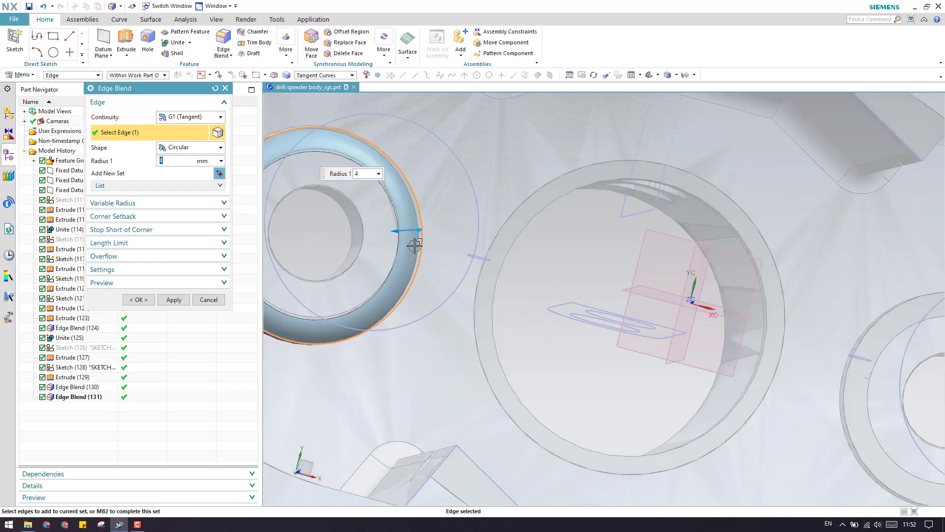
pyautogui.scroll(5, 763, 345)
pyautogui.click(773, 305)
pyautogui.scroll(-4, 498, 342)
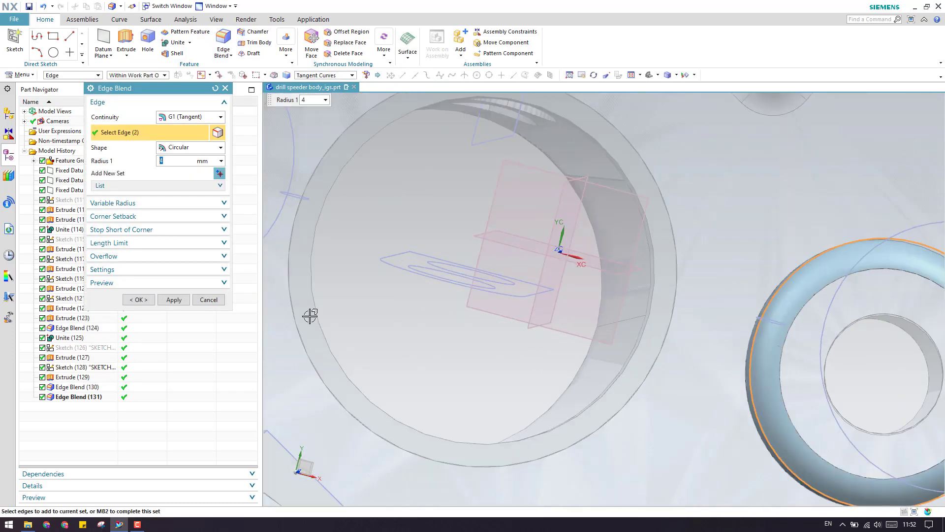
pyautogui.scroll(4, 518, 368)
pyautogui.middleClick(517, 368)
pyautogui.scroll(-3, 532, 325)
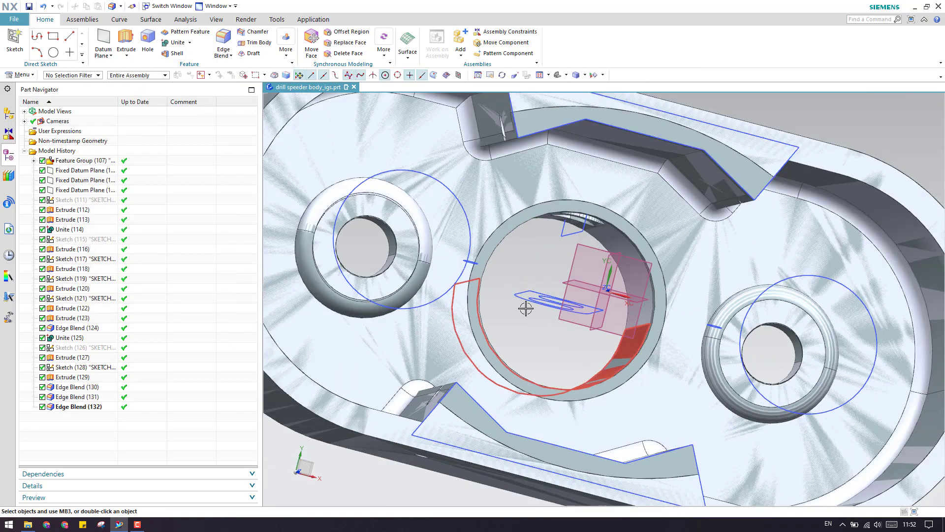
# Step: Apply a symmetric 3 mm chamfer to the inner edge of the central bore on the rebuilt body's underside
pyautogui.scroll(4, 472, 300)
pyautogui.scroll(-3, 568, 325)
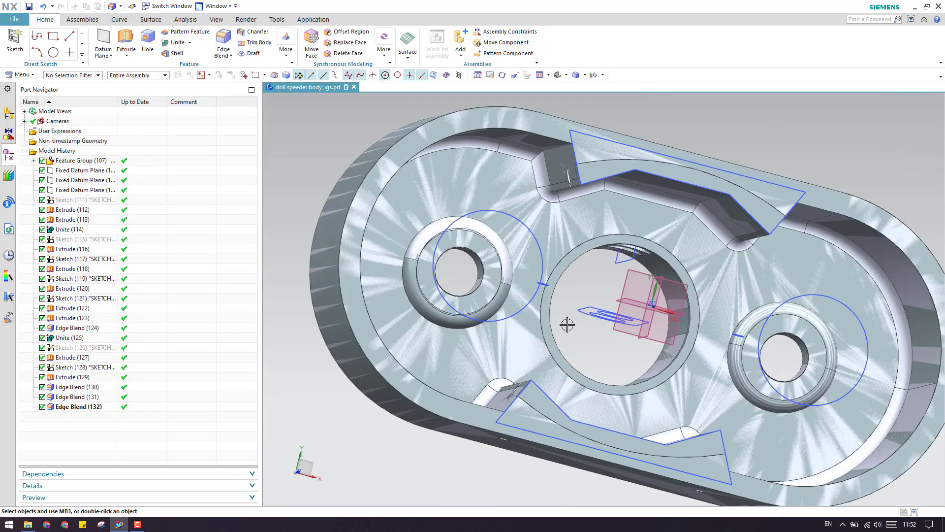
pyautogui.moveTo(555, 323); pyautogui.dragTo(570, 292, button='middle')
pyautogui.scroll(3, 570, 292)
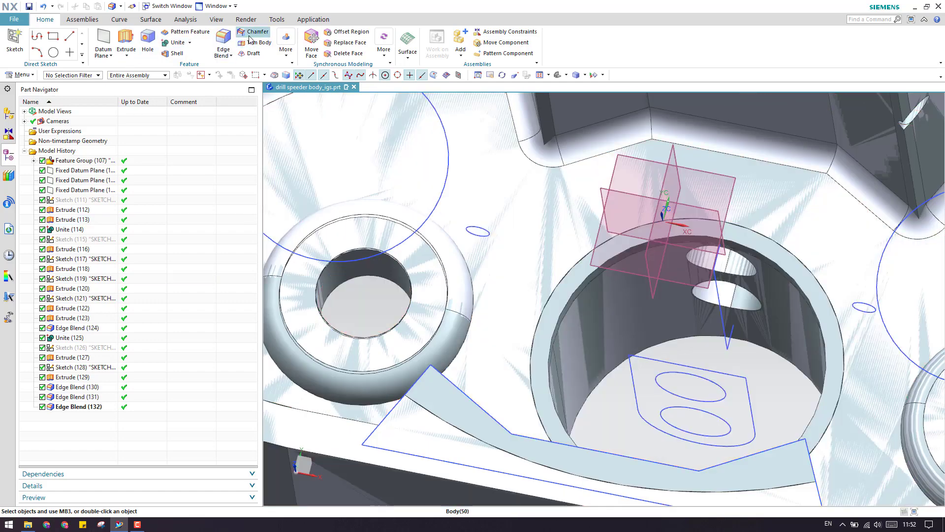
pyautogui.click(254, 32)
pyautogui.scroll(3, 566, 295)
pyautogui.click(570, 304)
pyautogui.scroll(-3, 566, 316)
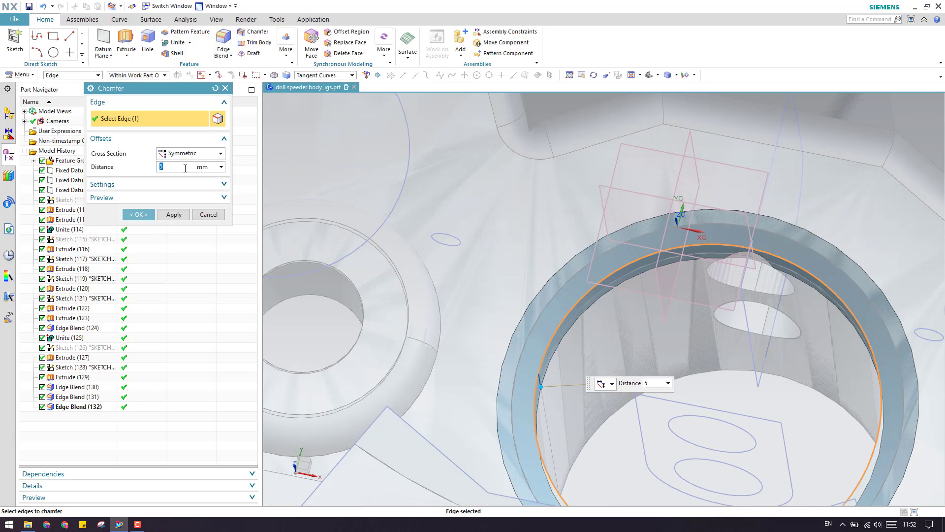
pyautogui.press('Return')
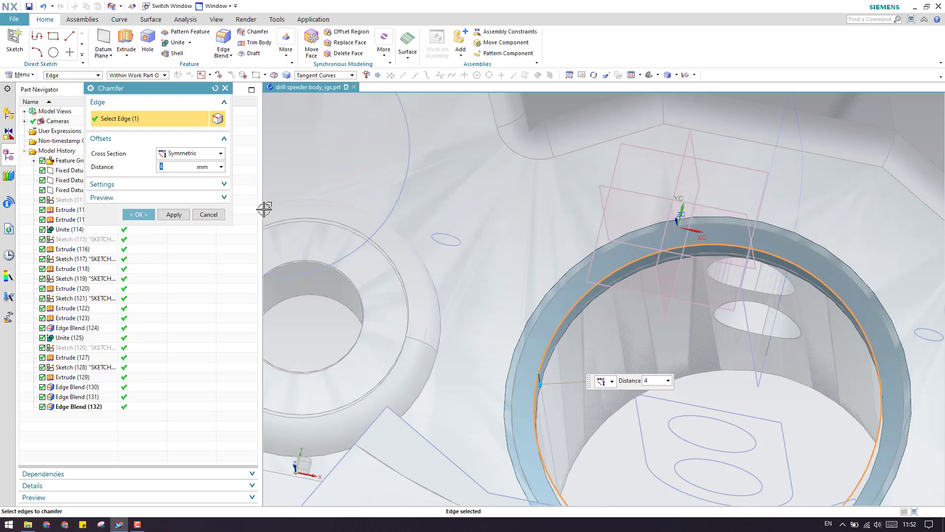
pyautogui.write('3')
pyautogui.press('Return')
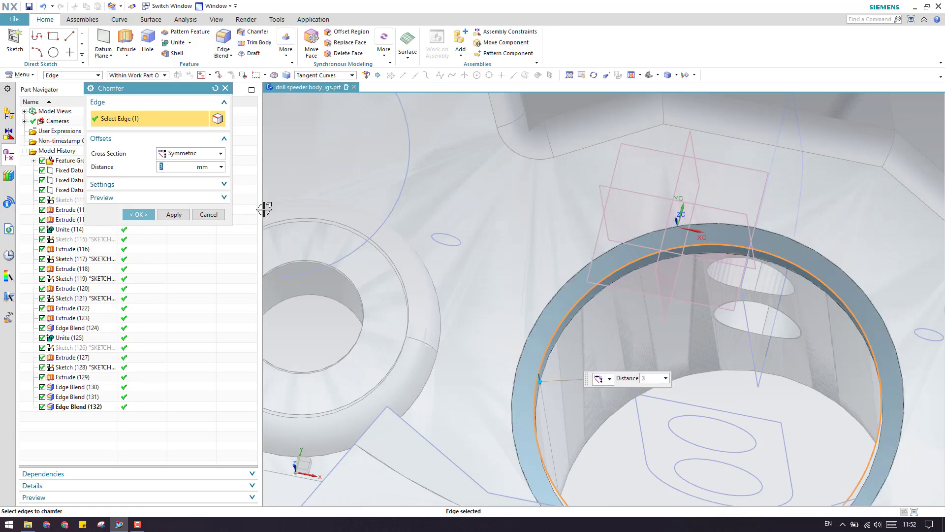
pyautogui.click(138, 215)
# Step: Inspect the underside recess and its stepped corners for differences between the rebuilt body and the imported model
pyautogui.scroll(-5, 560, 305)
pyautogui.moveTo(560, 305); pyautogui.dragTo(707, 386, button='middle')
pyautogui.scroll(5, 585, 303)
pyautogui.scroll(-8, 540, 284)
pyautogui.scroll(8, 707, 386)
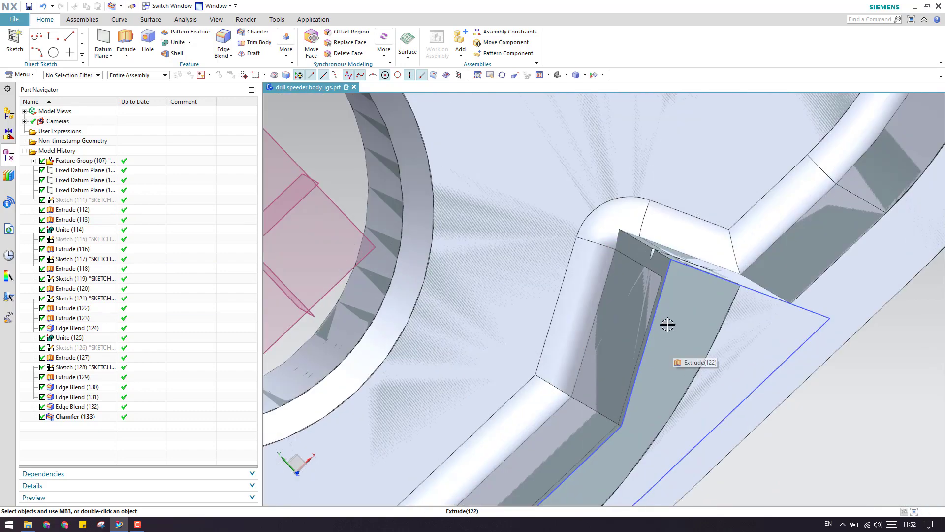
pyautogui.scroll(-6, 678, 322)
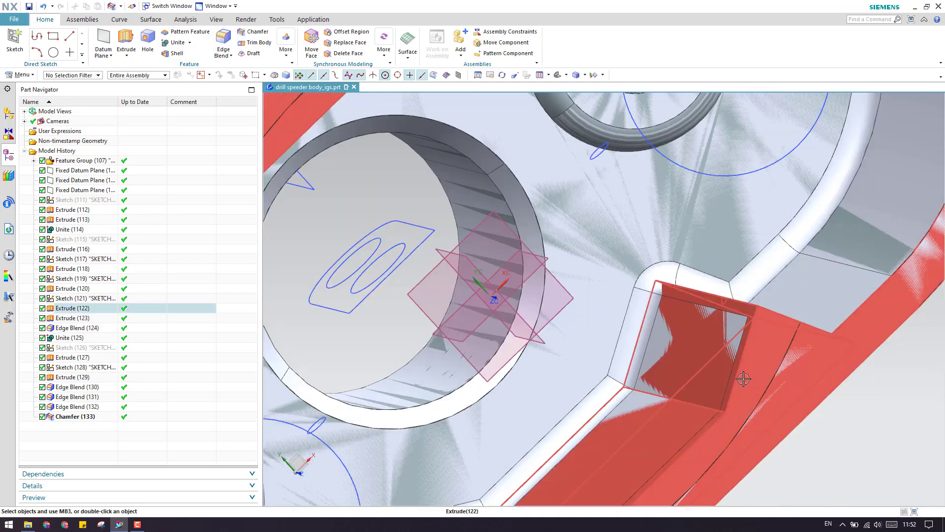
pyautogui.scroll(-8, 744, 378)
pyautogui.moveTo(744, 378); pyautogui.dragTo(624, 316, button='middle')
# Step: Create a sketch on the fixed YZ datum plane for the round hole in the bracket's side
pyautogui.scroll(6, 625, 312)
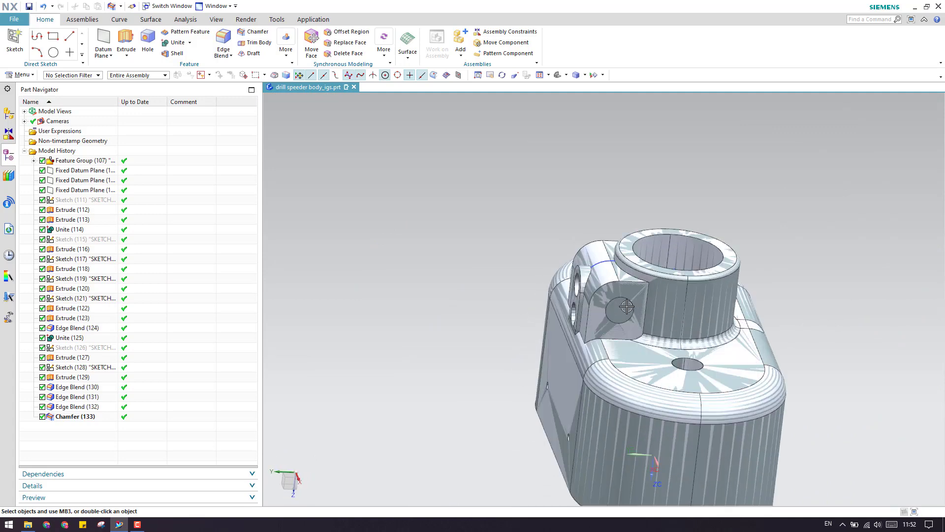
pyautogui.scroll(3, 619, 320)
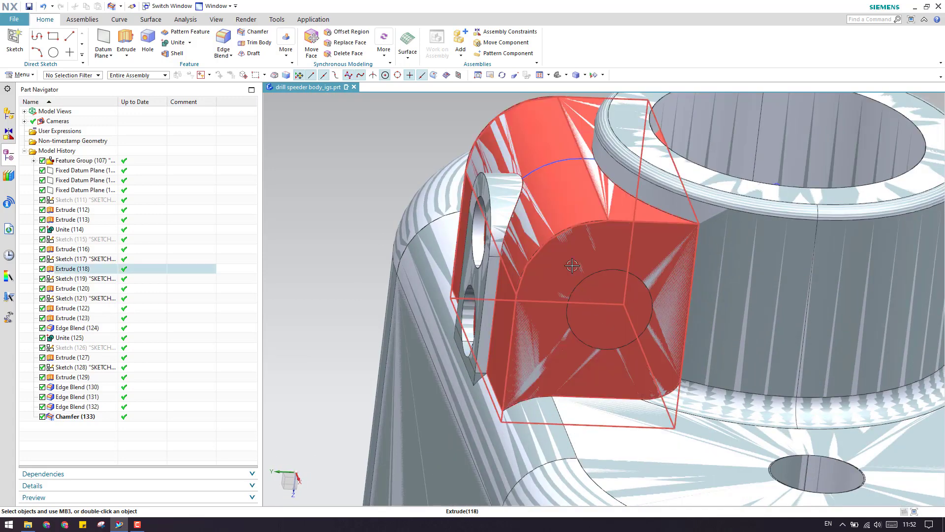
pyautogui.click(18, 39)
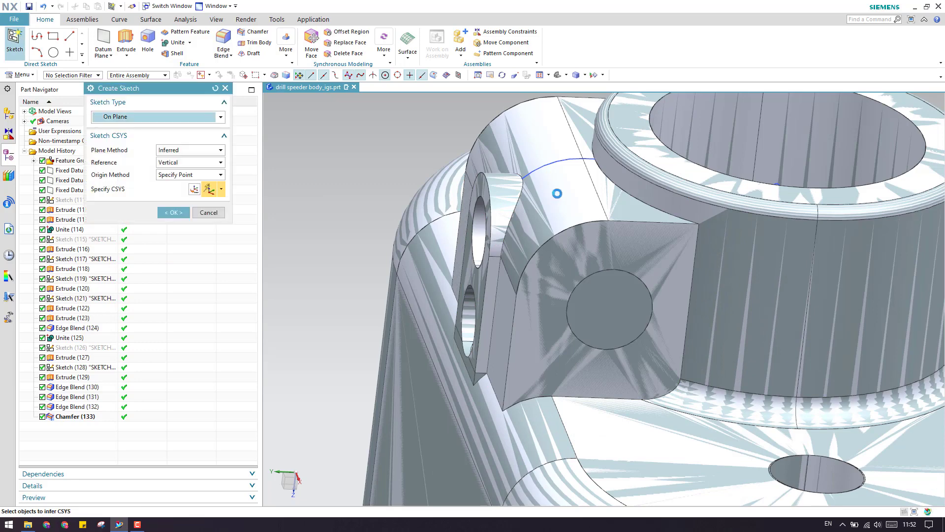
pyautogui.scroll(-5, 553, 192)
pyautogui.moveTo(551, 210)
pyautogui.mouseDown(button='middle')
pyautogui.moveTo(526, 286)
pyautogui.moveTo(595, 283)
pyautogui.mouseUp(button='middle')
pyautogui.scroll(5, 607, 361)
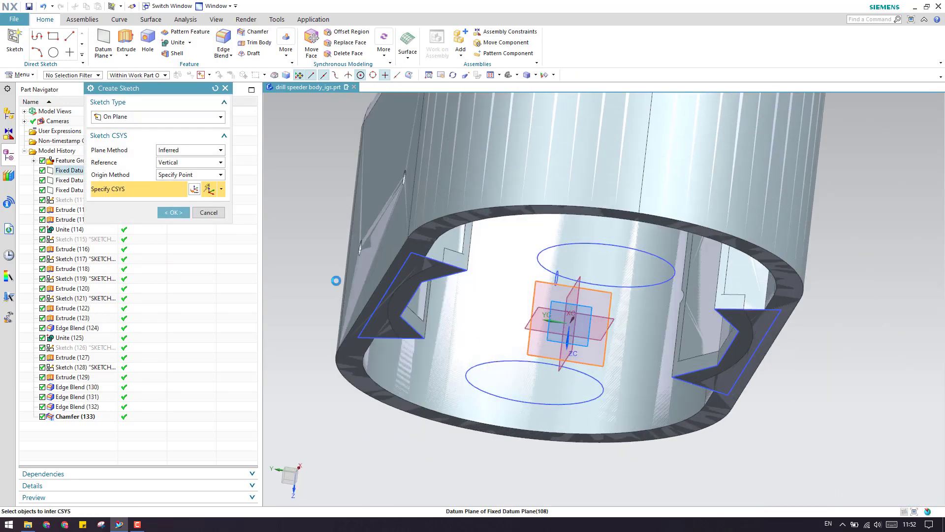
pyautogui.click(180, 212)
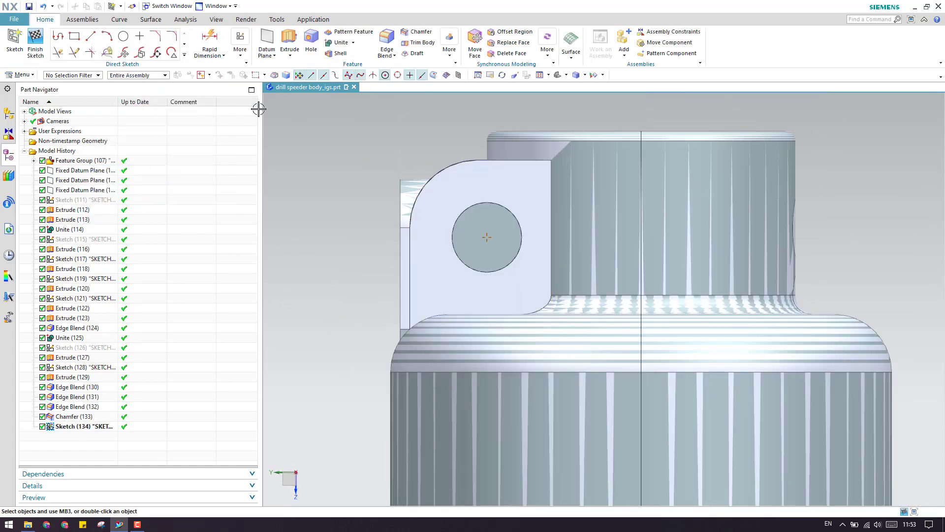
# Step: Project the edge of the bracket's side hole into the sketch and draw a three-point circle over it
pyautogui.click(123, 116)
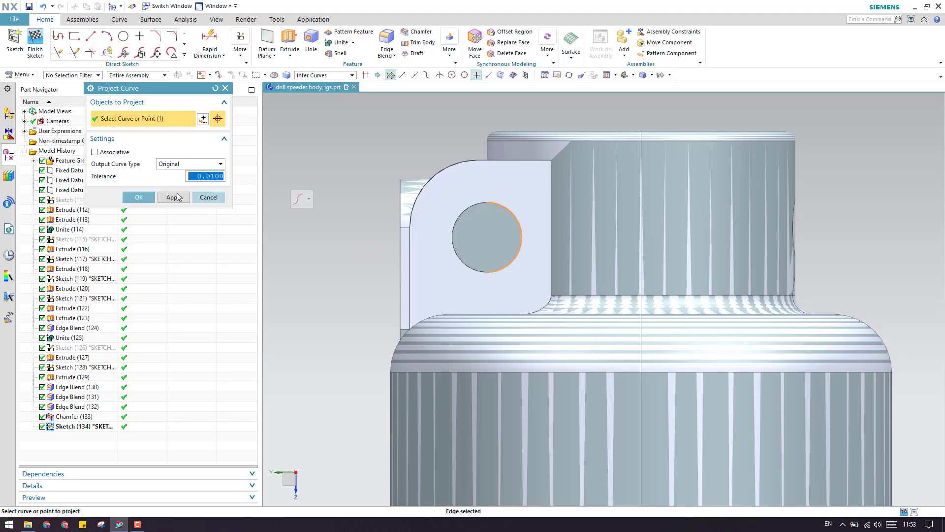
pyautogui.click(139, 198)
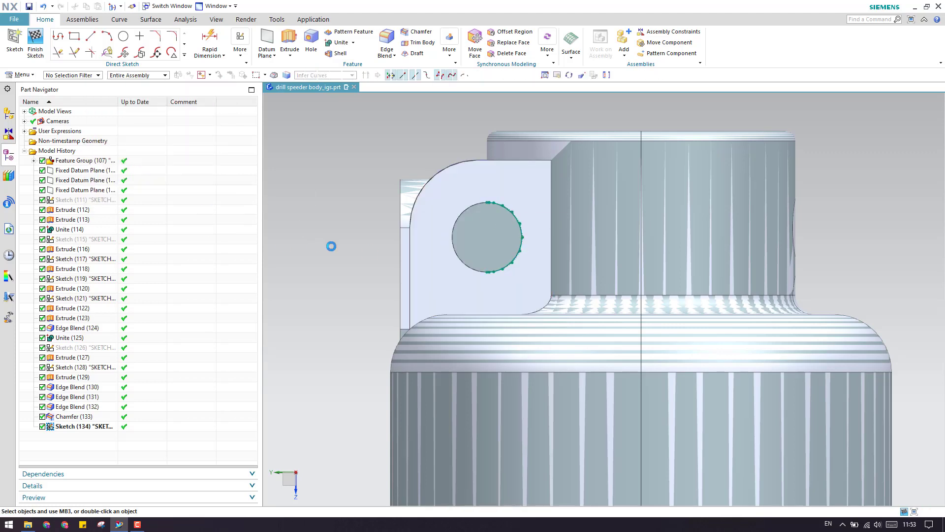
pyautogui.click(124, 37)
pyautogui.scroll(6, 482, 202)
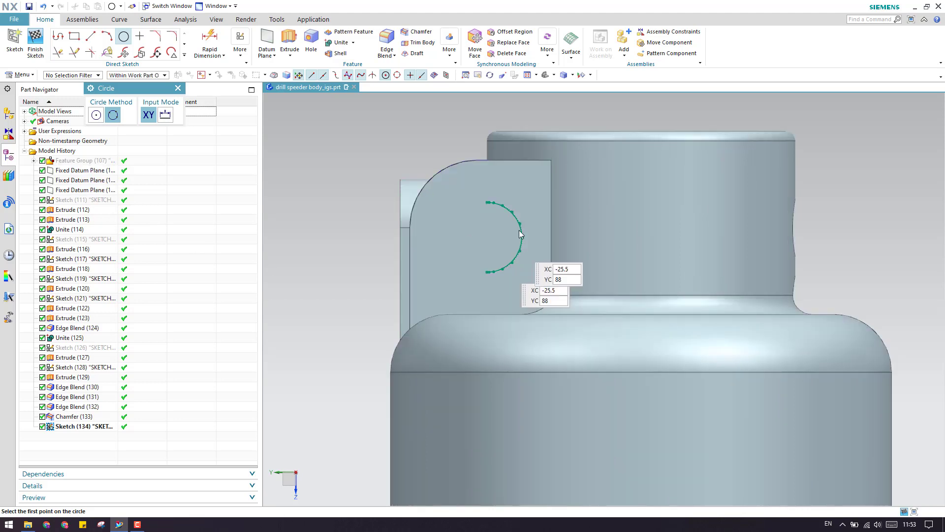
pyautogui.click(485, 202)
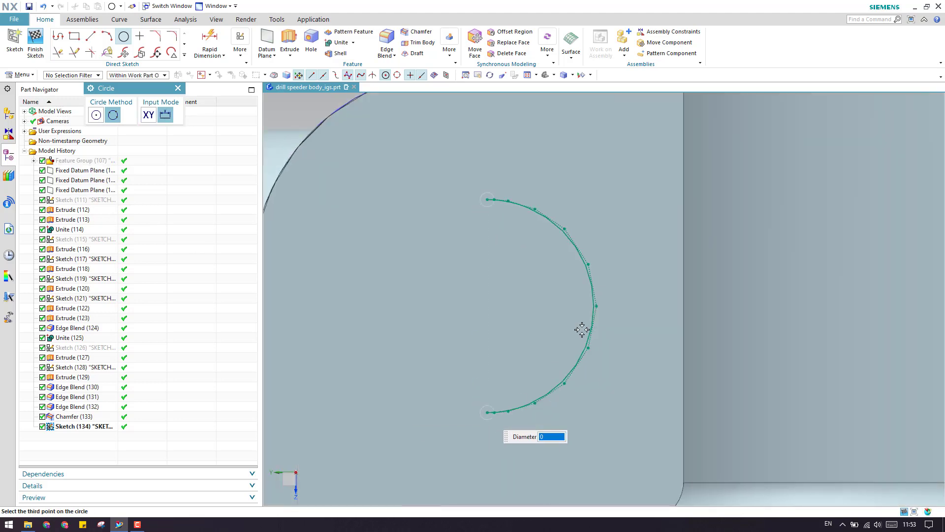
pyautogui.click(596, 305)
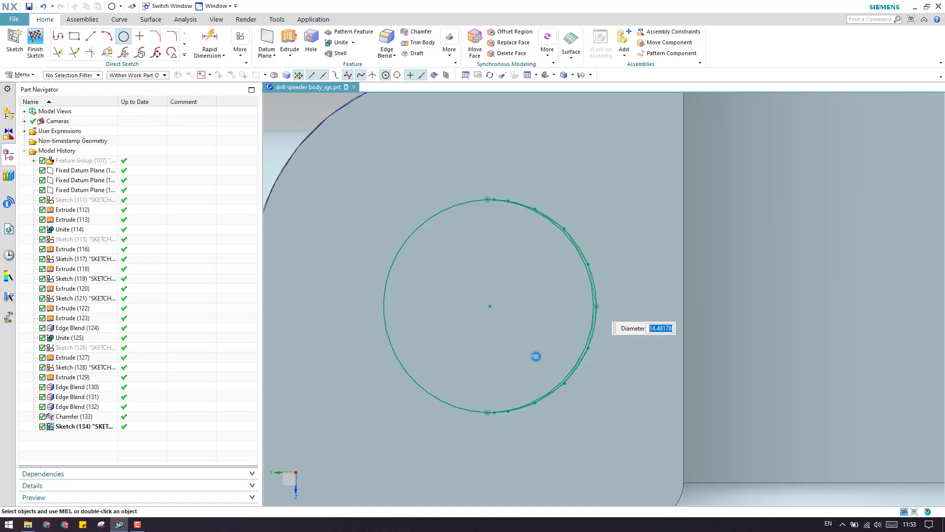
# Step: Delete the projected half-circle spline, leaving only the circle, and finish the sketch
pyautogui.press('Escape')
pyautogui.rightClick(575, 244)
pyautogui.click(602, 245)
pyautogui.click(617, 252)
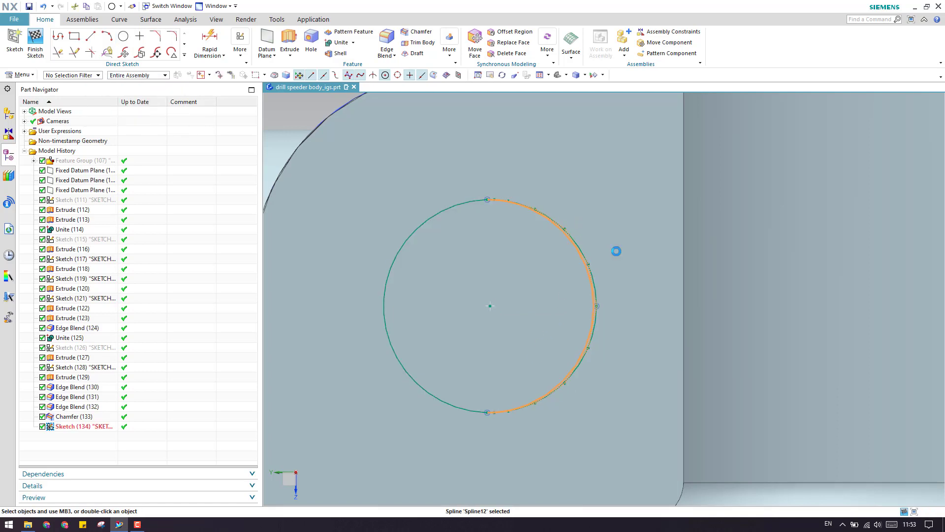
pyautogui.press('Delete')
pyautogui.scroll(-3, 598, 309)
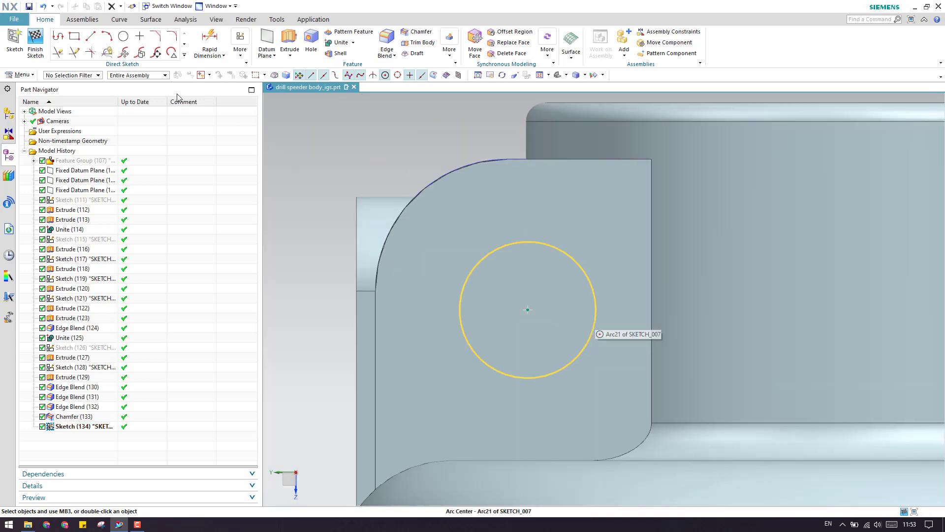
pyautogui.click(36, 42)
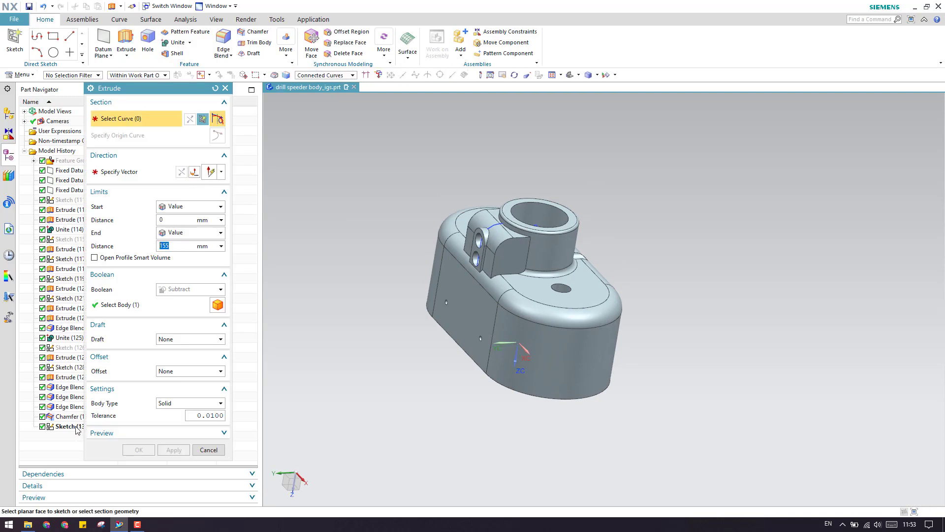
# Step: Extrude the circle with a symmetric value of 155 mm as a Subtract to cut the hole through the bracket
pyautogui.click(188, 209)
pyautogui.click(180, 226)
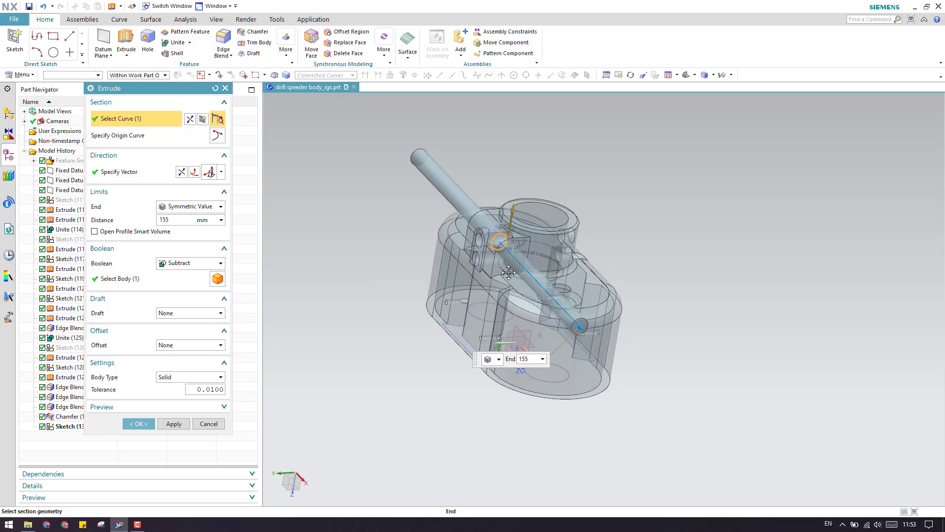
pyautogui.moveTo(510, 274); pyautogui.dragTo(507, 270)
pyautogui.scroll(2, 493, 237)
pyautogui.click(180, 283)
pyautogui.click(141, 427)
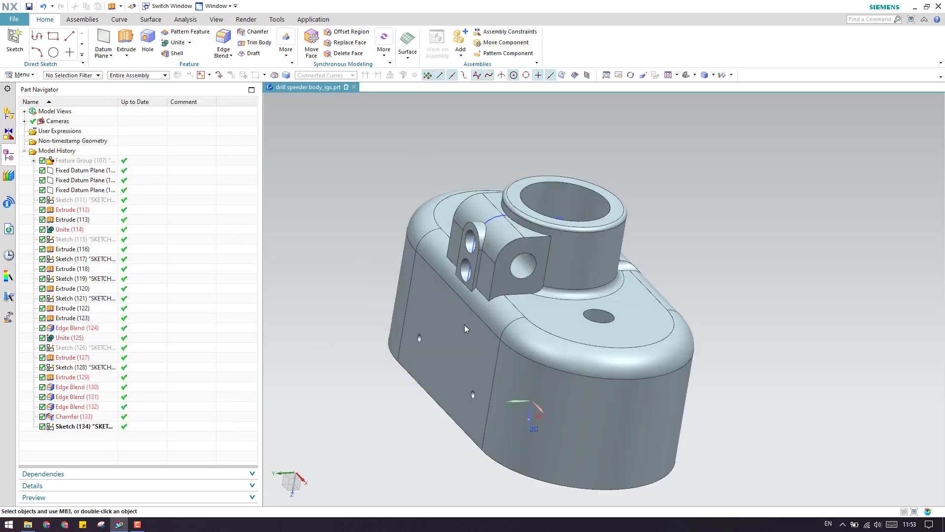
# Step: Show the hidden imported-model feature group again over the rebuilt body to compare the two on the underside
pyautogui.scroll(3, 456, 343)
pyautogui.moveTo(546, 315); pyautogui.dragTo(483, 234, button='middle')
pyautogui.scroll(-3, 540, 312)
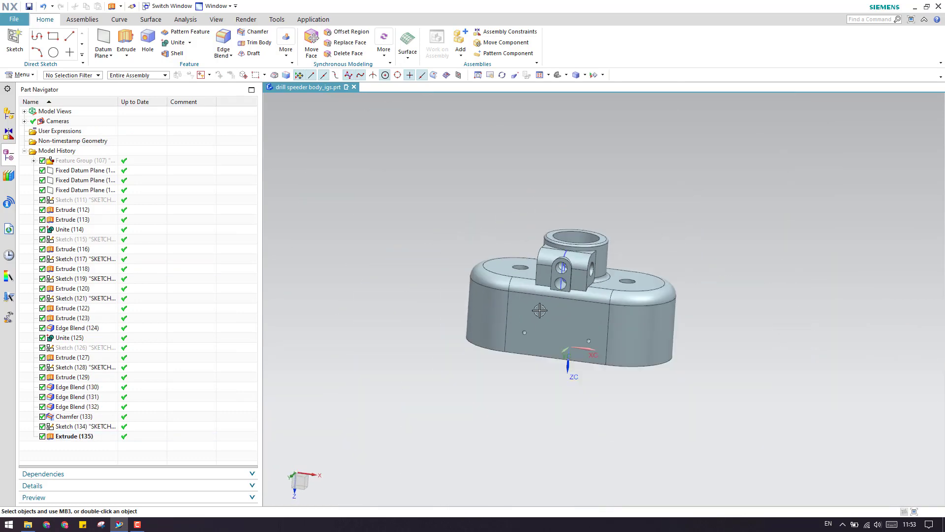
pyautogui.scroll(4, 522, 320)
pyautogui.scroll(-4, 517, 324)
pyautogui.scroll(6, 506, 334)
pyautogui.moveTo(506, 333); pyautogui.dragTo(435, 311, button='middle')
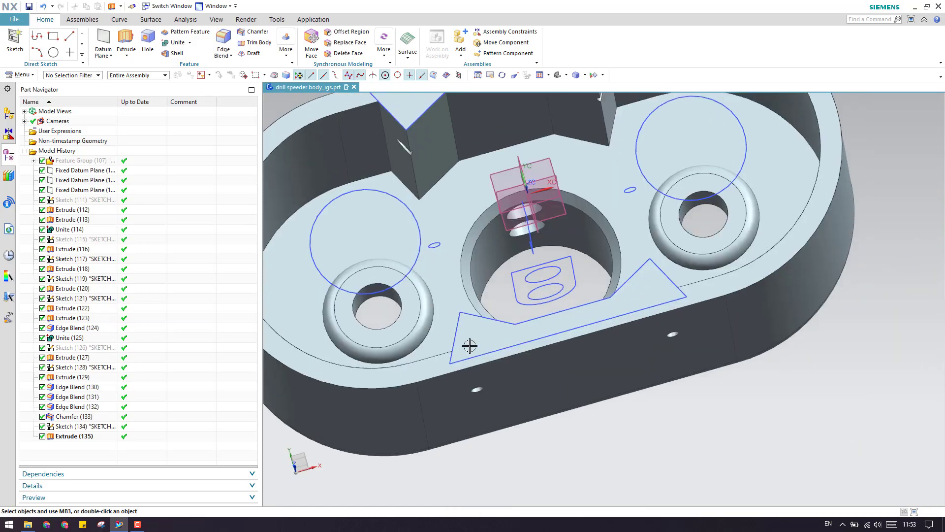
pyautogui.rightClick(80, 160)
pyautogui.click(92, 166)
pyautogui.scroll(4, 464, 342)
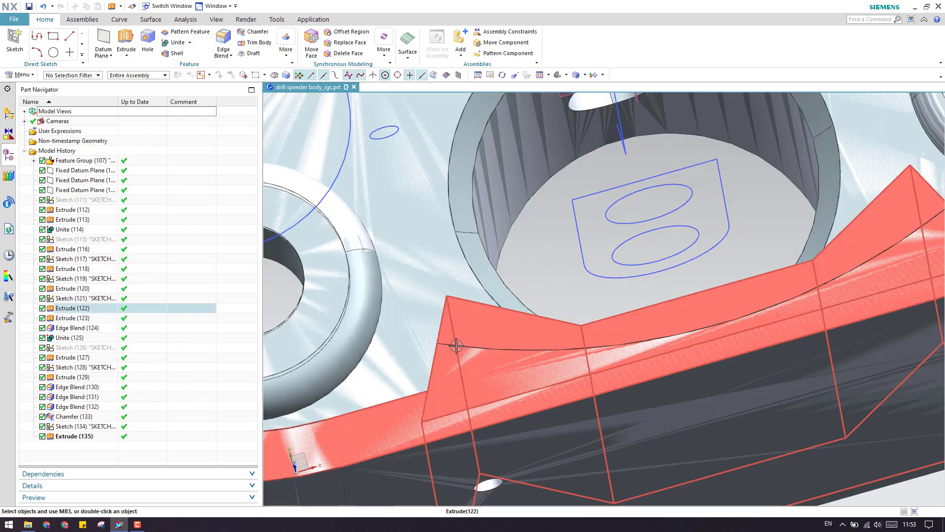
pyautogui.scroll(-6, 750, 332)
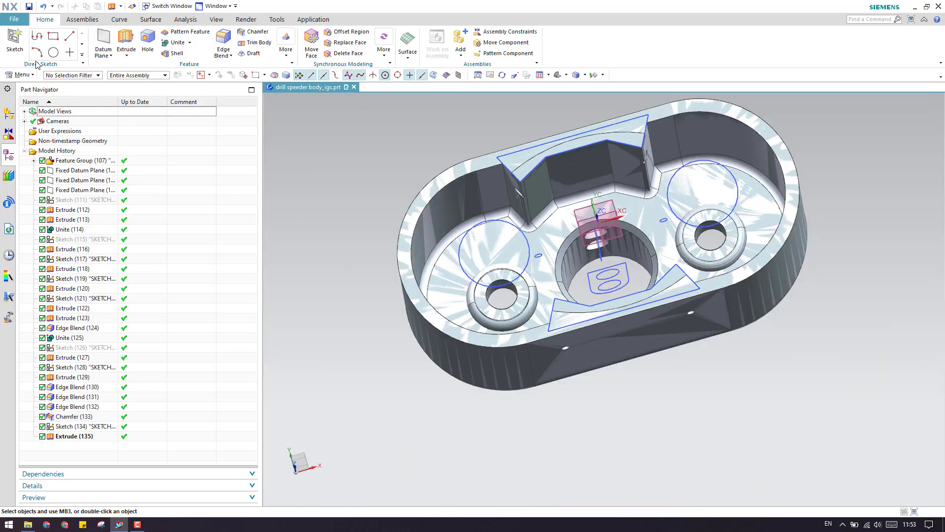
# Step: Create a sketch on the inferred XY plane for the curved edges of the underside's two side pads
pyautogui.click(15, 40)
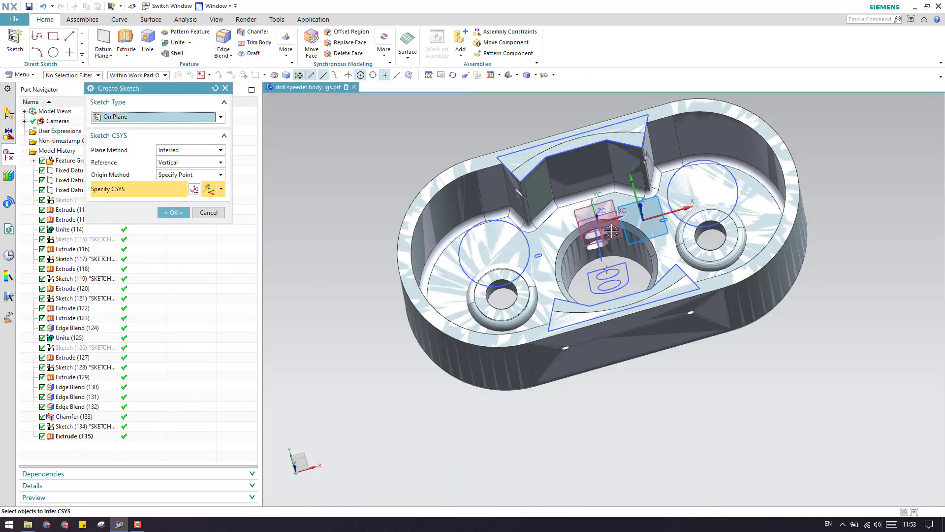
pyautogui.click(173, 212)
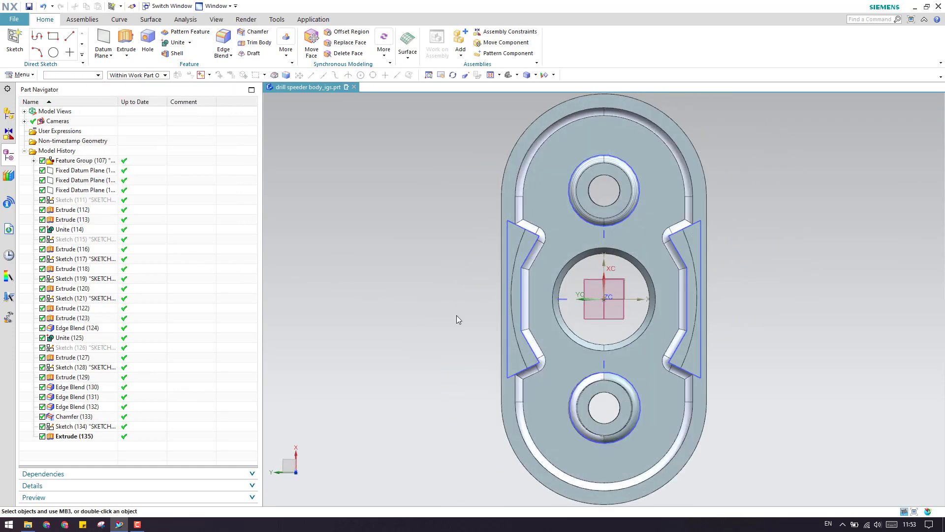
pyautogui.scroll(5, 536, 253)
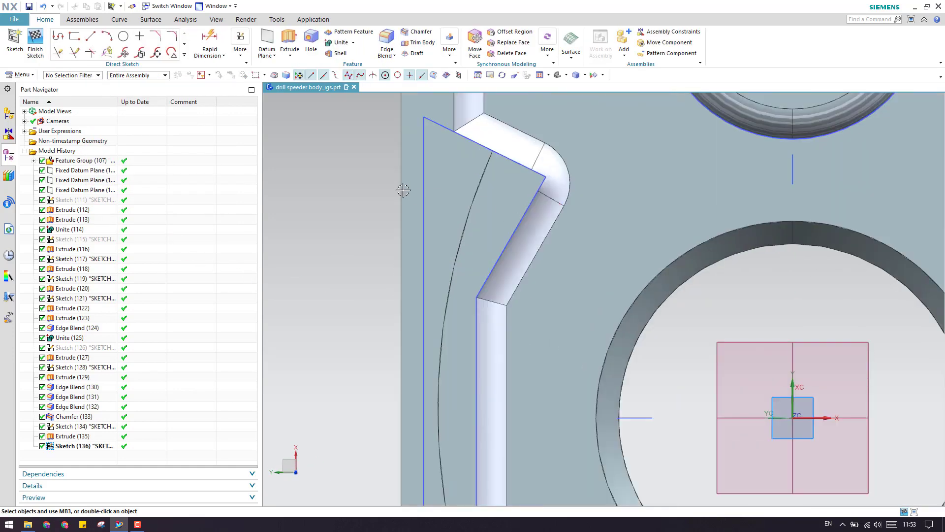
pyautogui.click(108, 37)
pyautogui.scroll(-3, 428, 147)
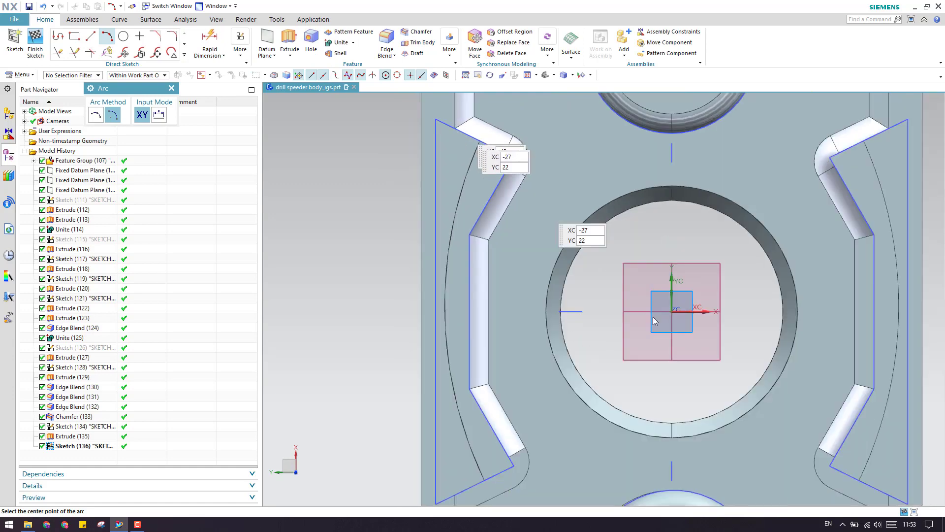
pyautogui.click(673, 311)
pyautogui.scroll(1, 481, 140)
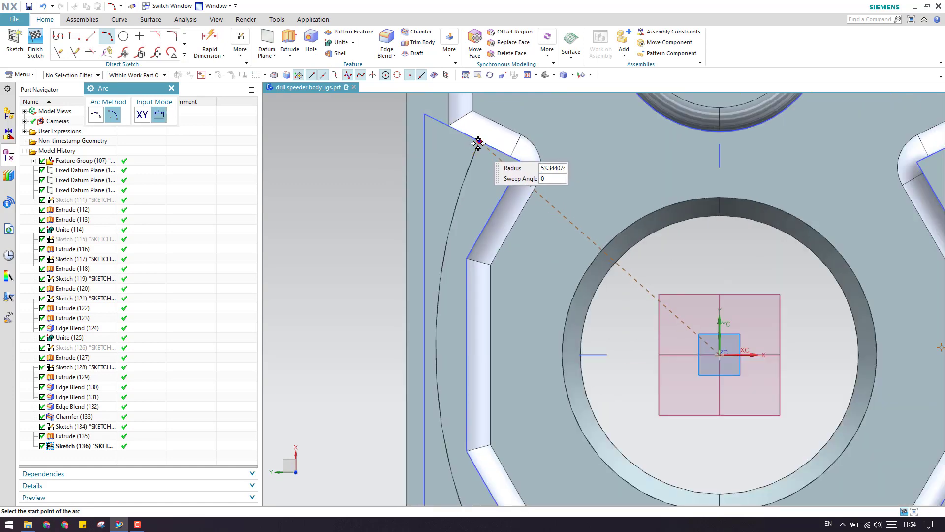
pyautogui.click(478, 143)
pyautogui.scroll(-2, 470, 173)
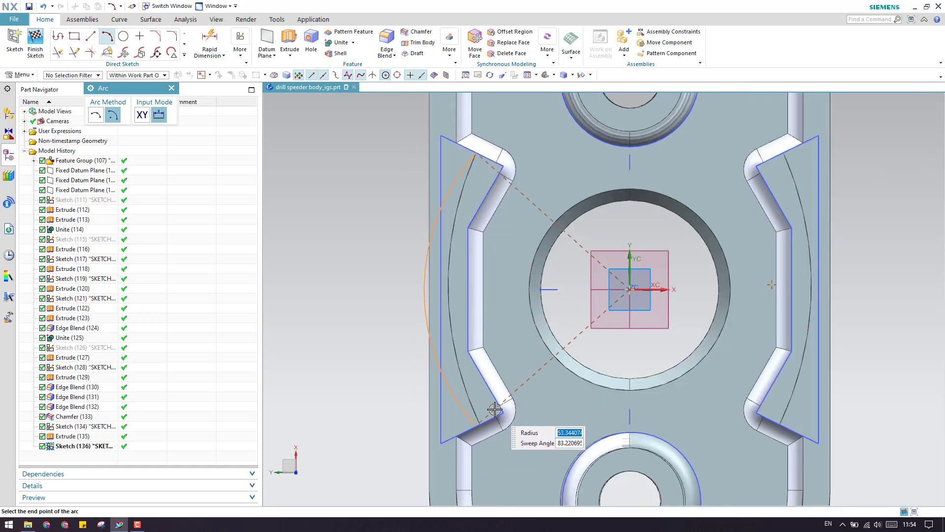
pyautogui.press('Escape')
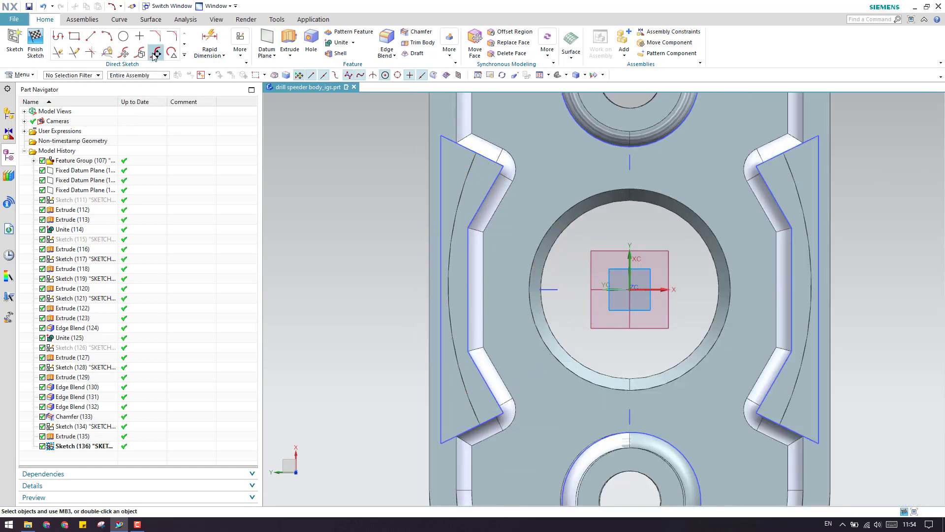
# Step: Project the imported body's curved edges at both side pads into the sketch with Project Curve, non-associative
pyautogui.click(185, 55)
pyautogui.click(124, 132)
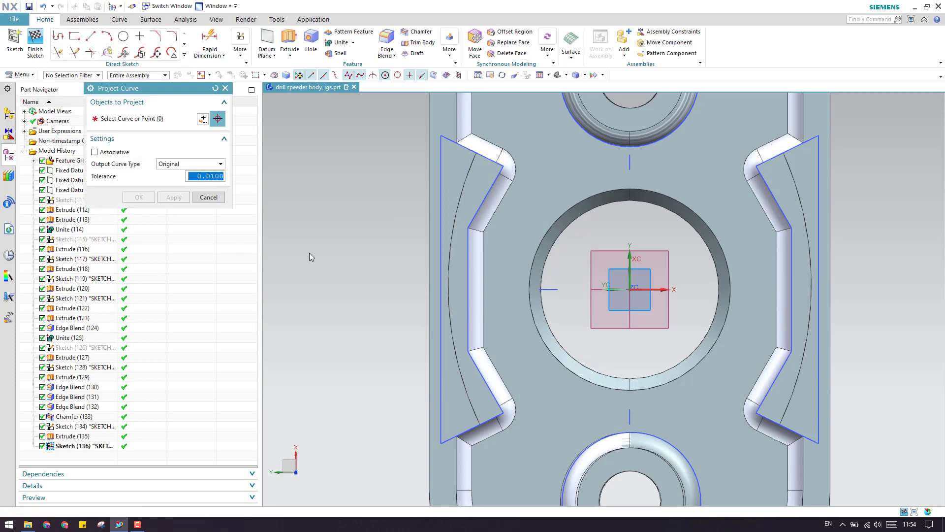
pyautogui.click(466, 179)
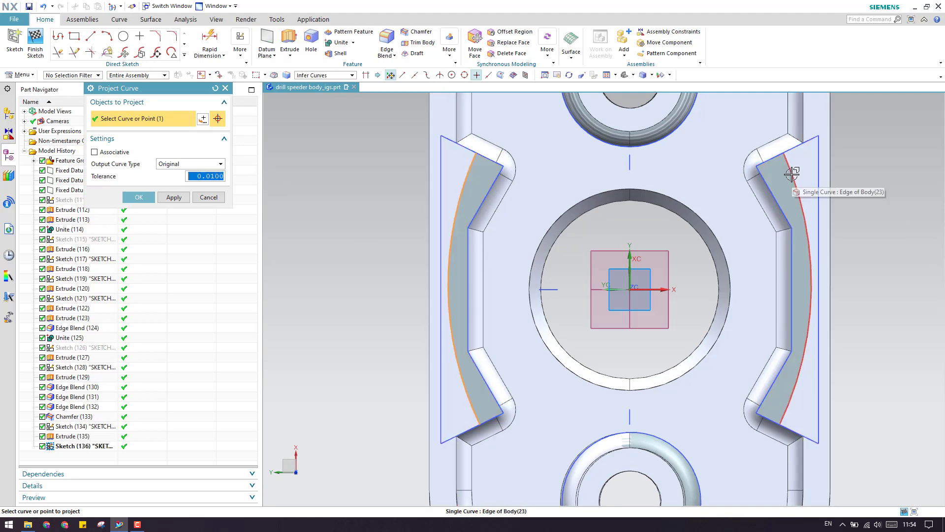
pyautogui.click(614, 333)
pyautogui.click(676, 339)
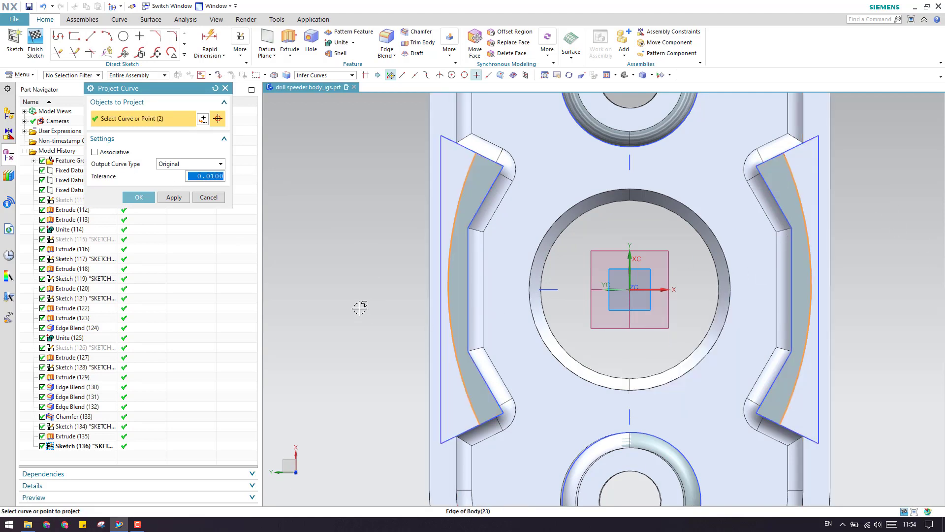
pyautogui.click(146, 200)
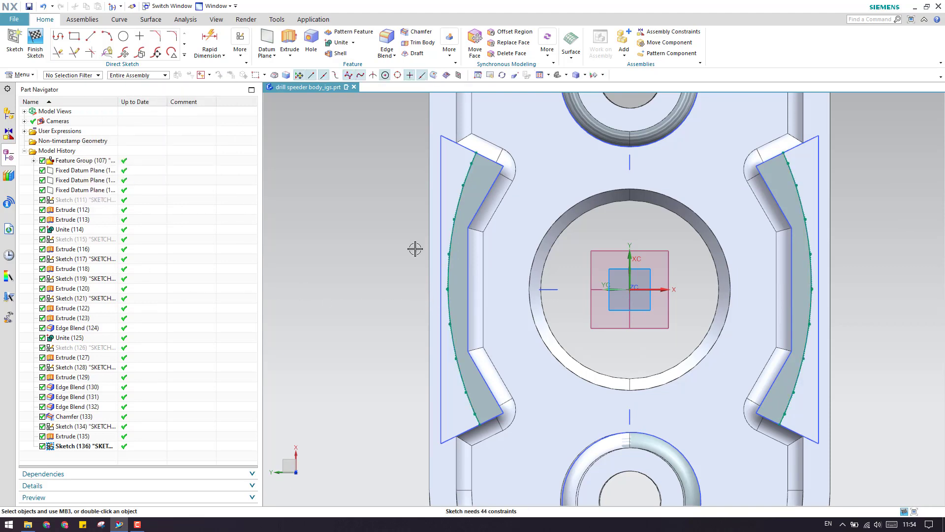
# Step: Draw a three-point arc over the projected curve on the negative-X side, joining its two endpoints
pyautogui.click(104, 42)
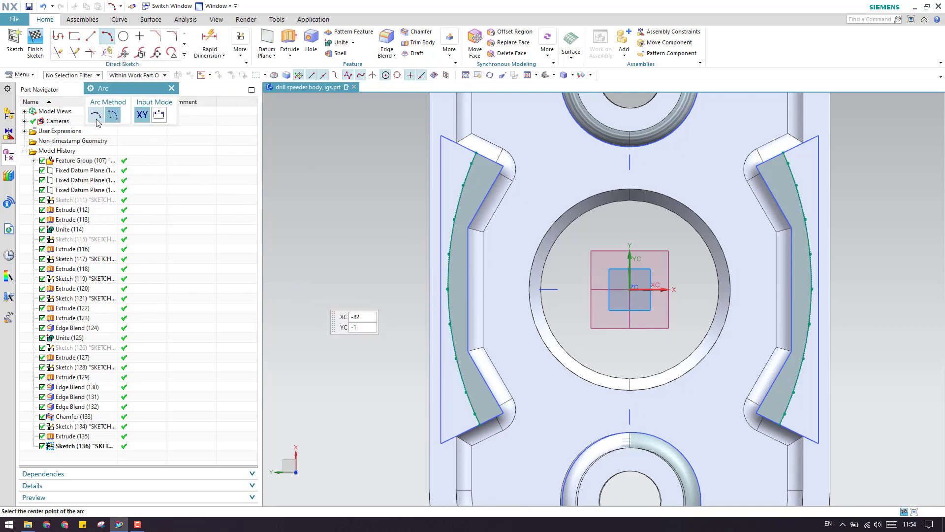
pyautogui.click(96, 116)
pyautogui.write('-49')
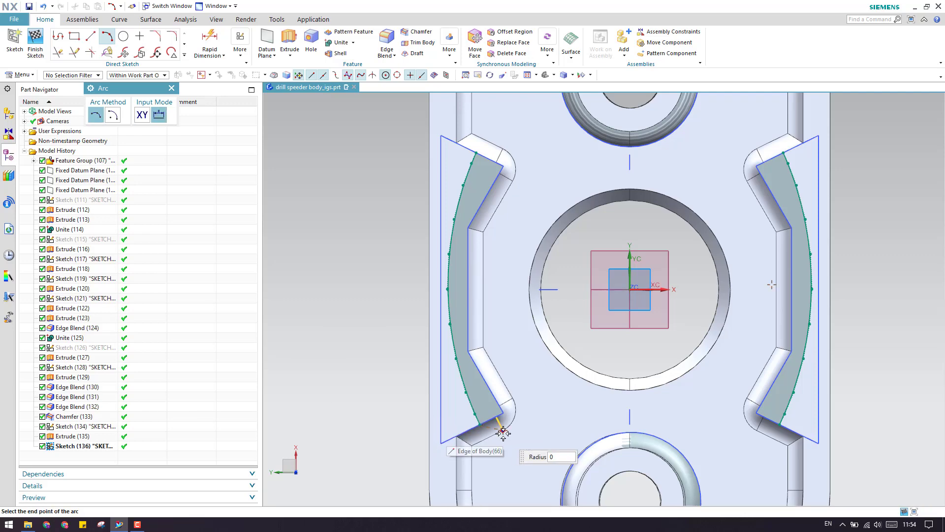
pyautogui.scroll(4, 480, 425)
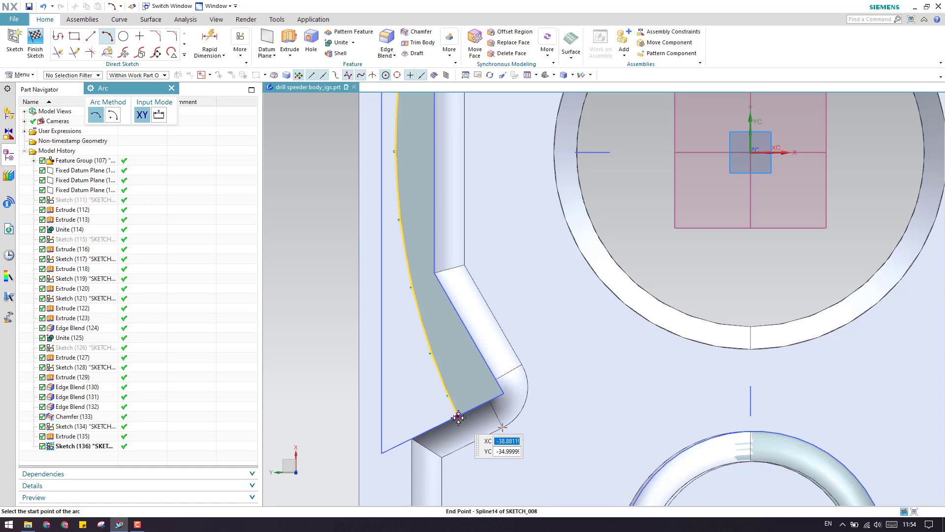
pyautogui.click(459, 418)
pyautogui.scroll(-5, 487, 338)
pyautogui.scroll(6, 449, 205)
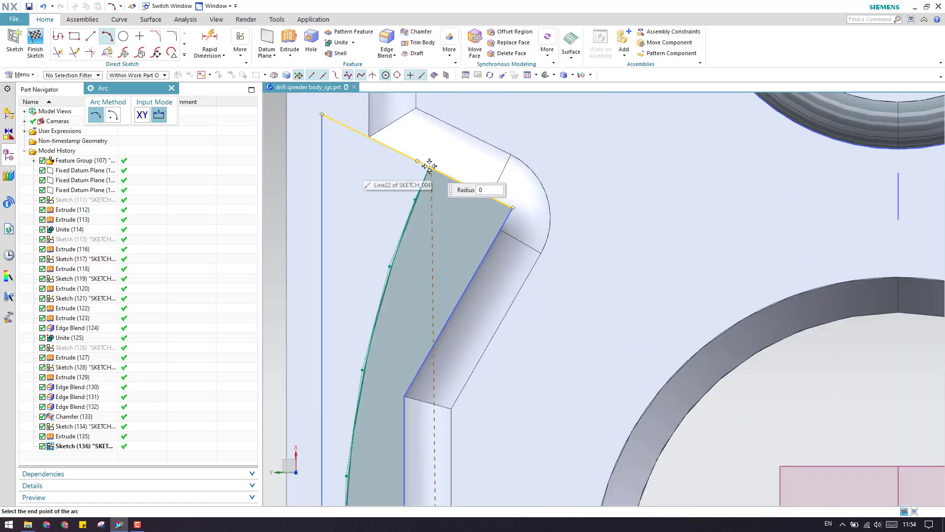
pyautogui.click(429, 167)
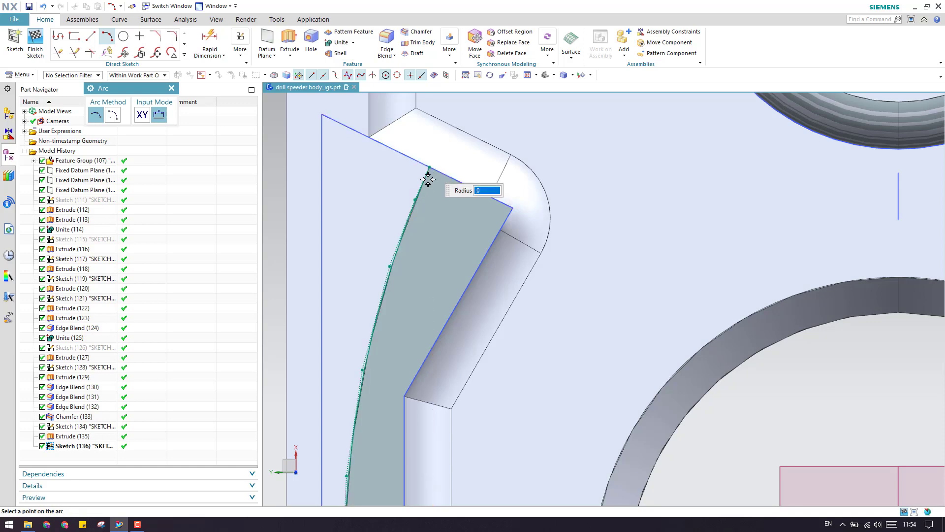
pyautogui.scroll(-1, 426, 185)
pyautogui.click(364, 419)
pyautogui.scroll(-5, 475, 257)
pyautogui.scroll(4, 662, 297)
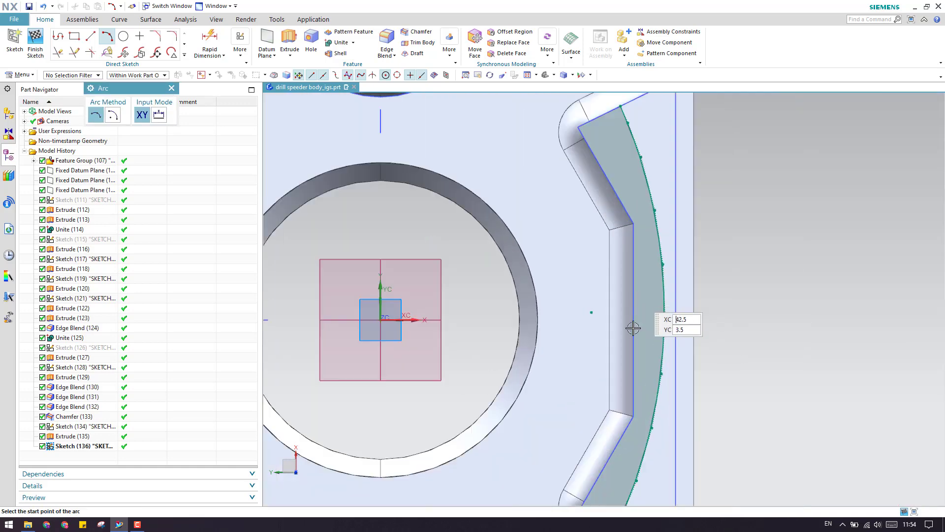
pyautogui.scroll(-3, 628, 237)
pyautogui.scroll(7, 626, 147)
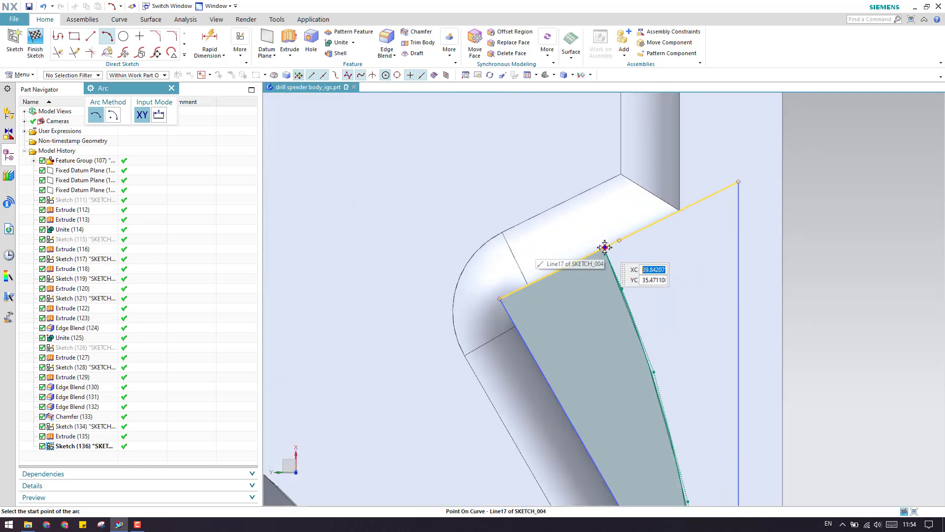
pyautogui.click(604, 247)
pyautogui.scroll(-4, 608, 197)
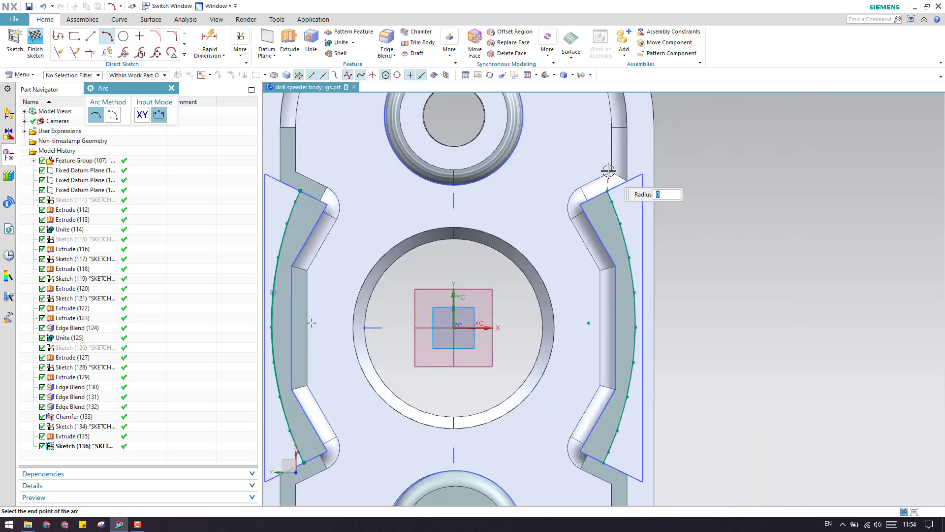
pyautogui.scroll(5, 591, 374)
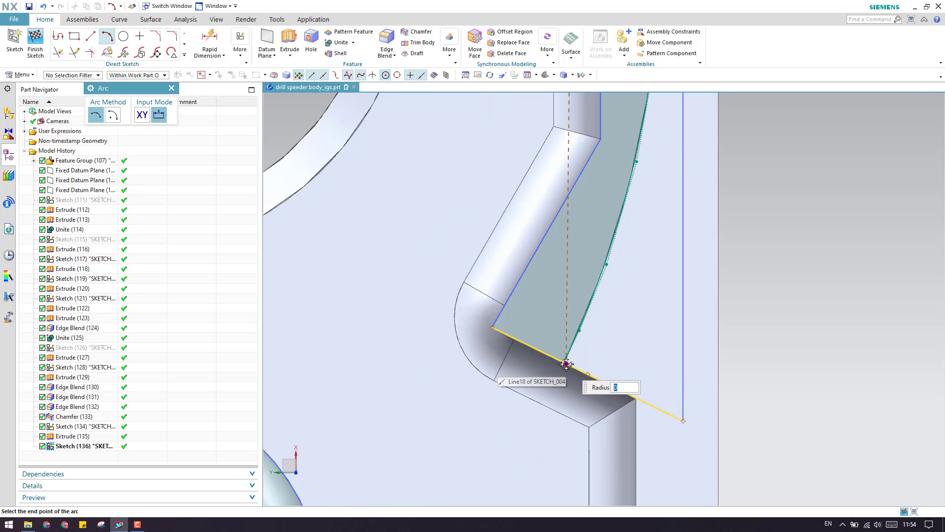
pyautogui.scroll(-4, 565, 367)
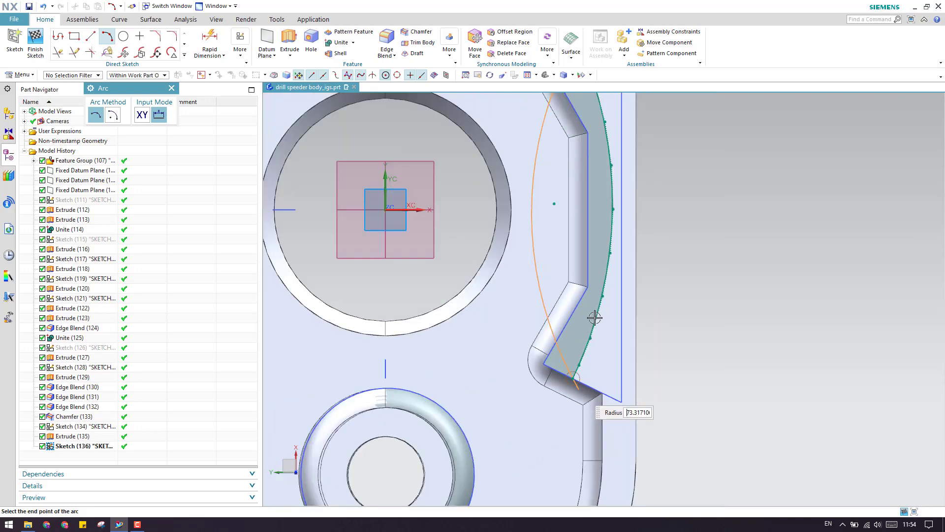
pyautogui.scroll(6, 607, 212)
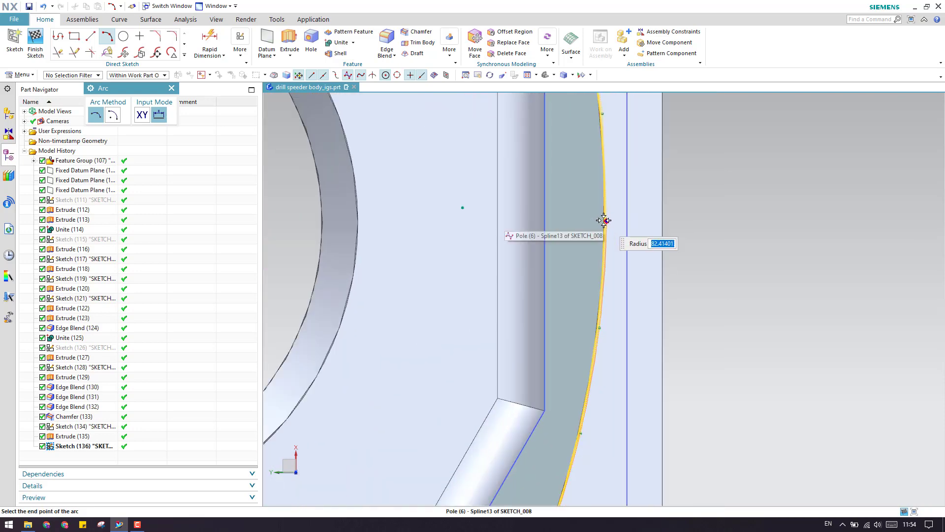
pyautogui.scroll(-2, 604, 220)
pyautogui.scroll(-4, 604, 220)
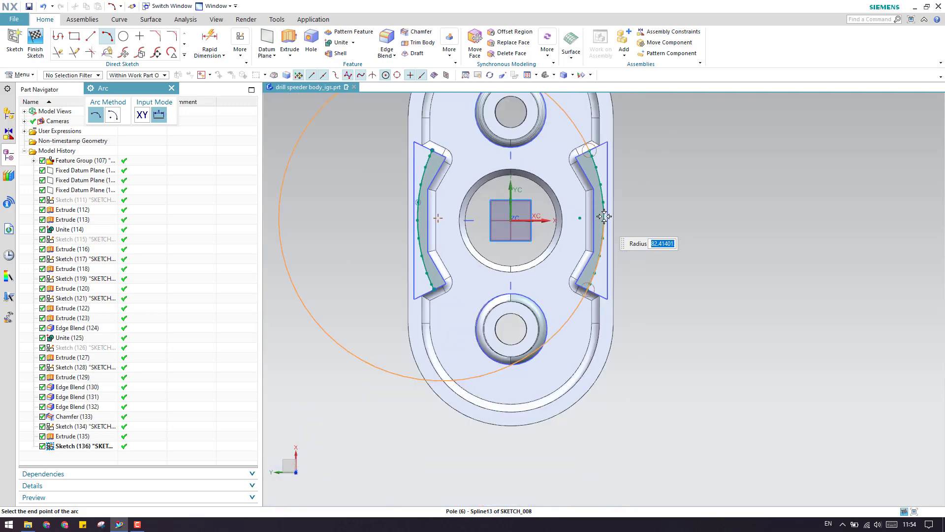
pyautogui.click(575, 286)
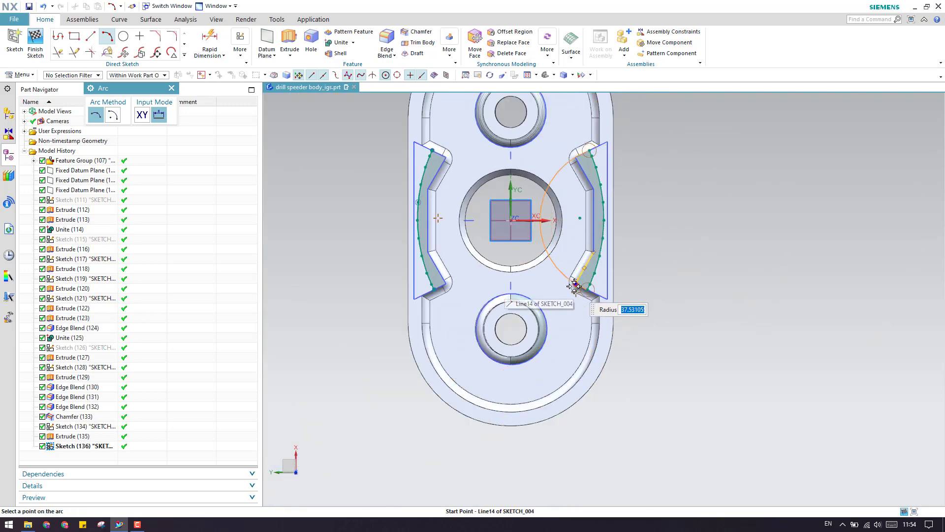
pyautogui.press('Escape')
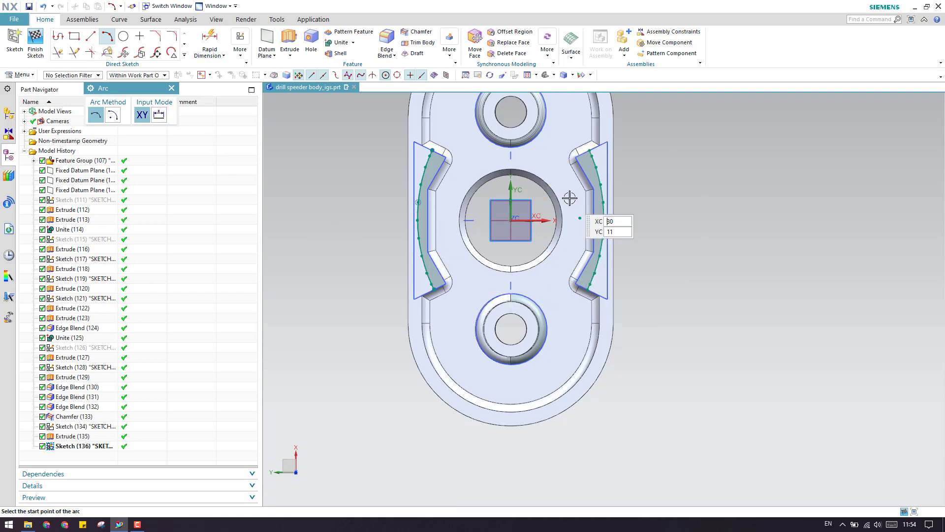
# Step: Draw a three-point arc over the projected curve on the positive-X side and leave the Arc command
pyautogui.scroll(3, 598, 154)
pyautogui.scroll(3, 577, 142)
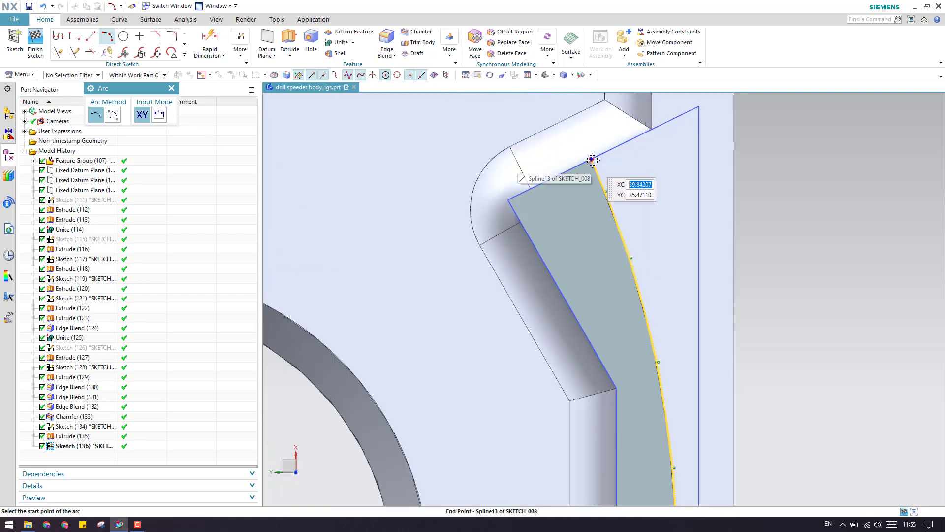
pyautogui.click(592, 159)
pyautogui.scroll(-3, 589, 163)
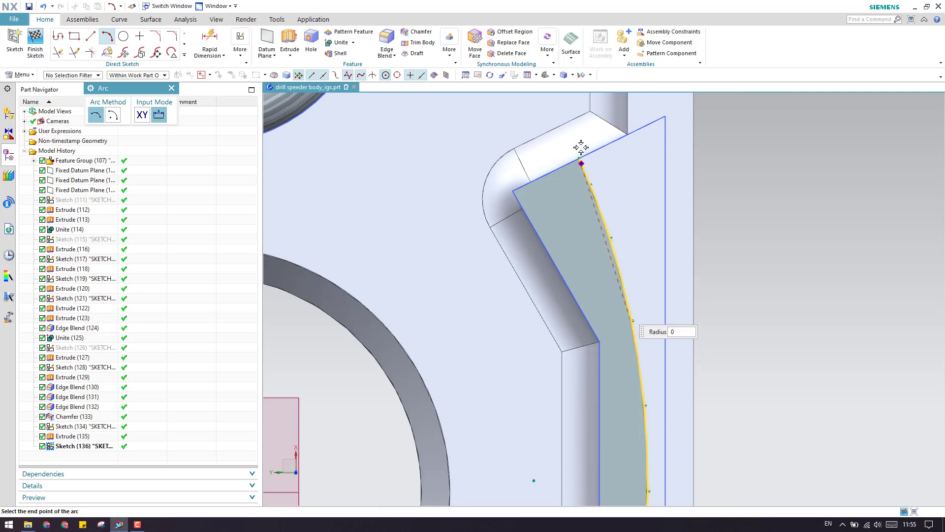
pyautogui.scroll(-2, 579, 163)
pyautogui.scroll(5, 574, 362)
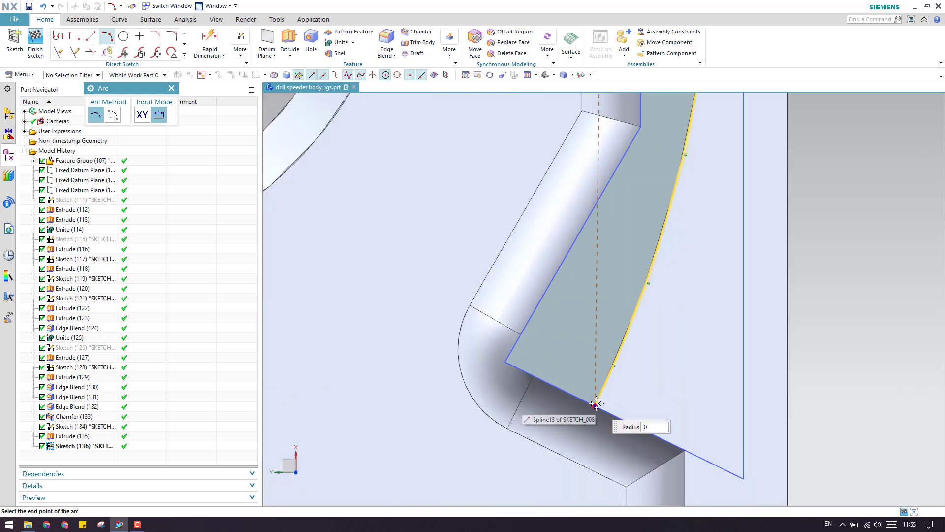
pyautogui.click(596, 404)
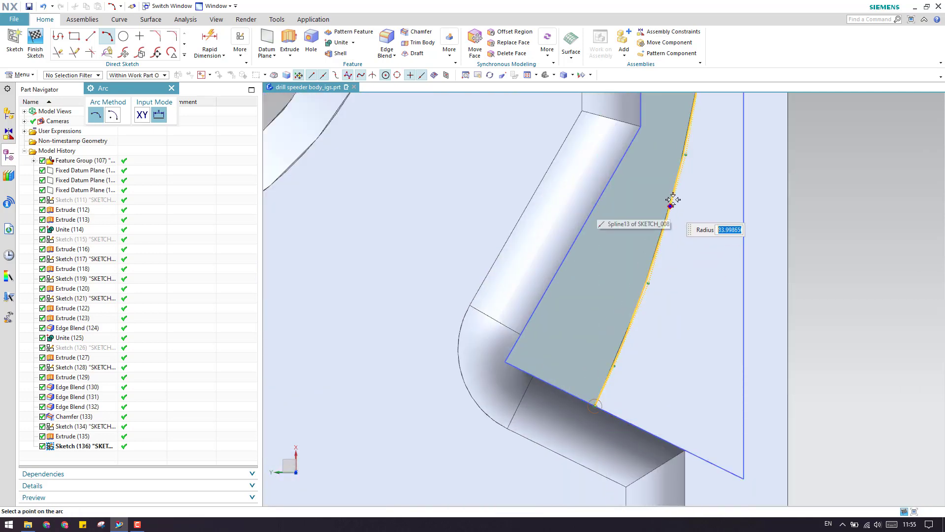
pyautogui.click(685, 155)
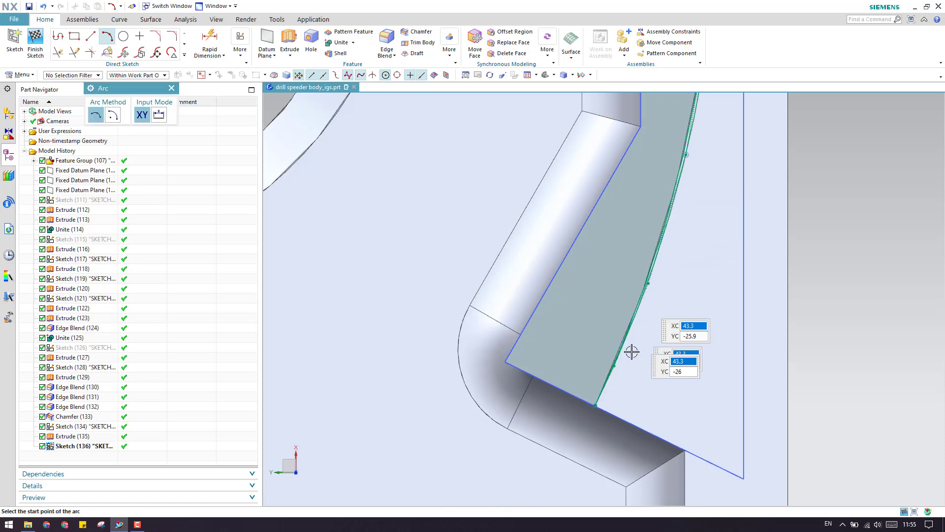
pyautogui.scroll(-5, 631, 353)
pyautogui.press('Escape')
# Step: Delete the two projected splines lying under the side pad arcs, keeping the arcs, and finish the sketch
pyautogui.rightClick(376, 158)
pyautogui.click(389, 163)
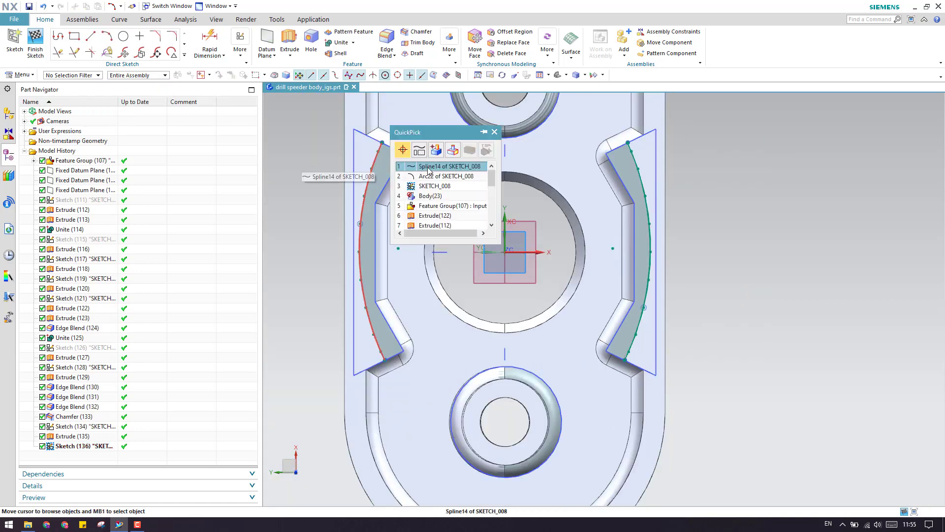
pyautogui.click(429, 169)
pyautogui.press('Delete')
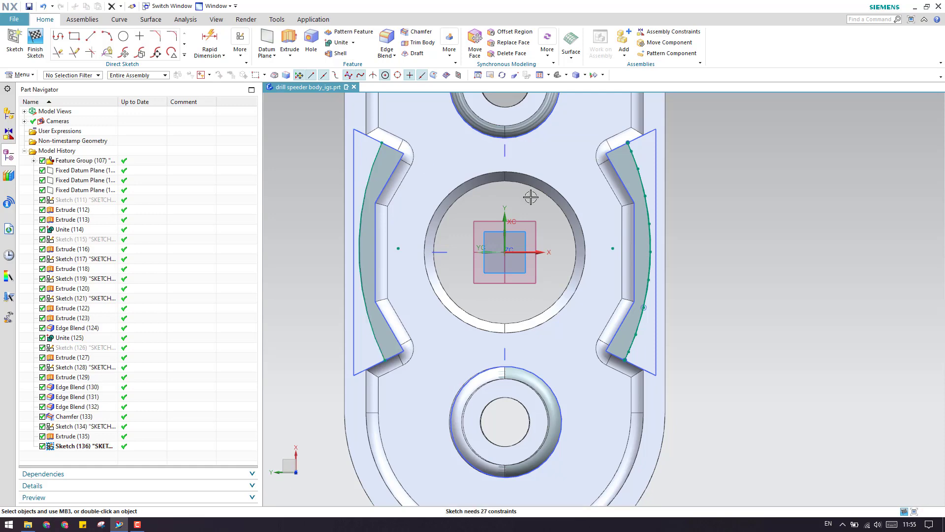
pyautogui.rightClick(631, 159)
pyautogui.click(646, 159)
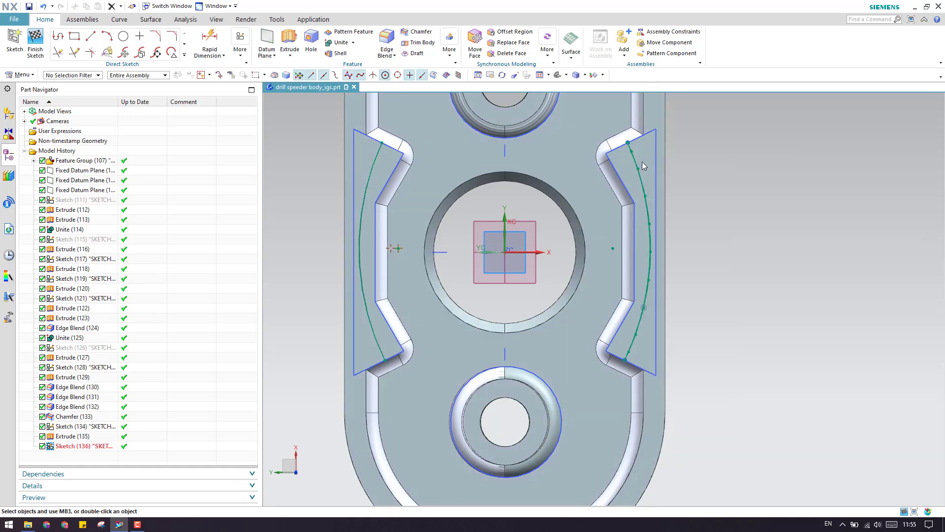
pyautogui.click(667, 165)
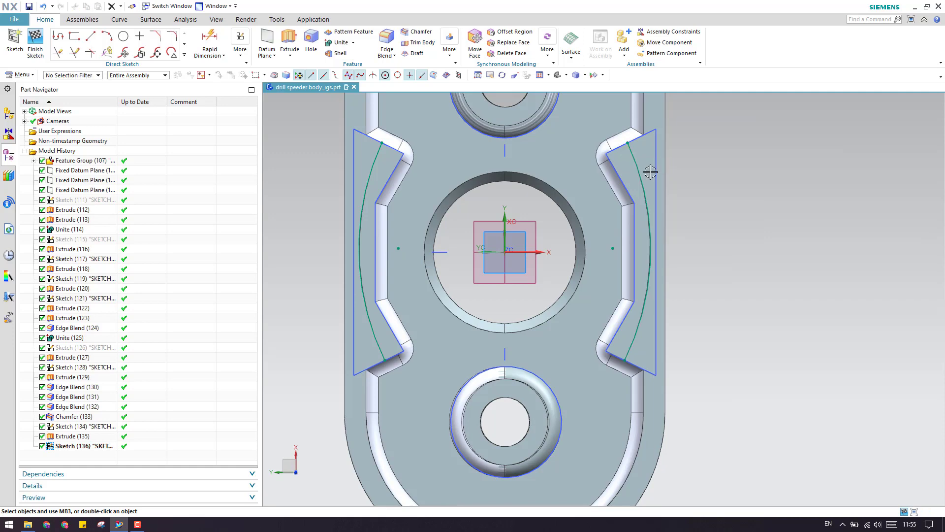
pyautogui.scroll(-2, 594, 222)
pyautogui.click(37, 44)
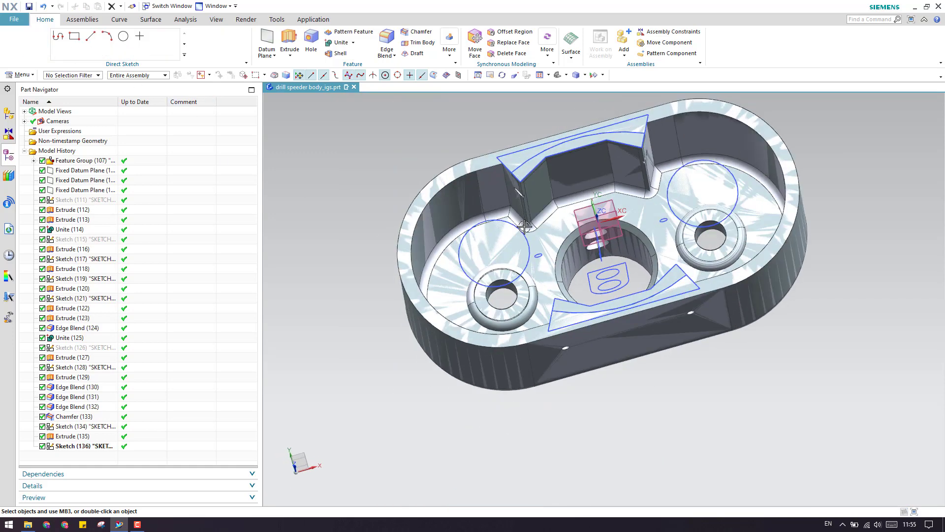
# Step: Hide the rebuilt solid body so the imported body's recessed side pads are exposed
pyautogui.scroll(4, 565, 146)
pyautogui.rightClick(68, 436)
pyautogui.click(88, 149)
pyautogui.scroll(5, 456, 242)
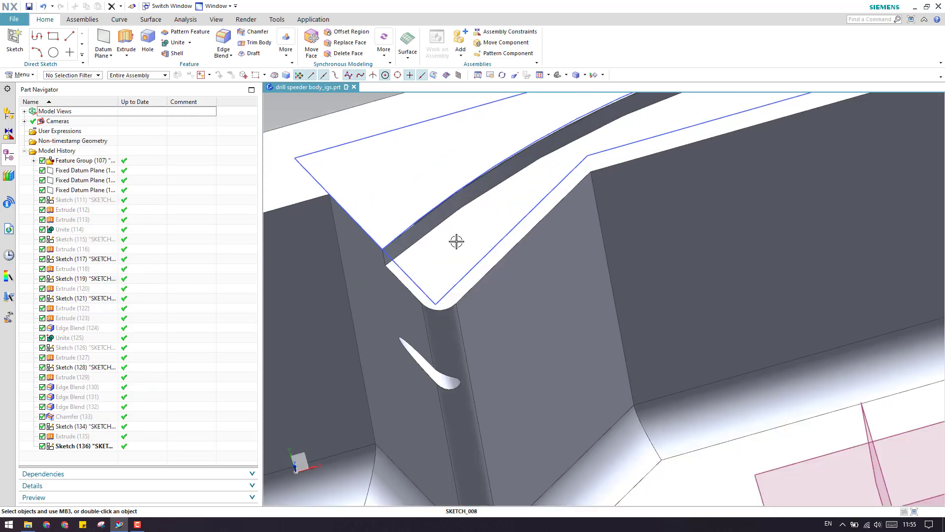
# Step: Measure the projected distance between the imported body's recessed side pad face and the rim face
pyautogui.click(183, 20)
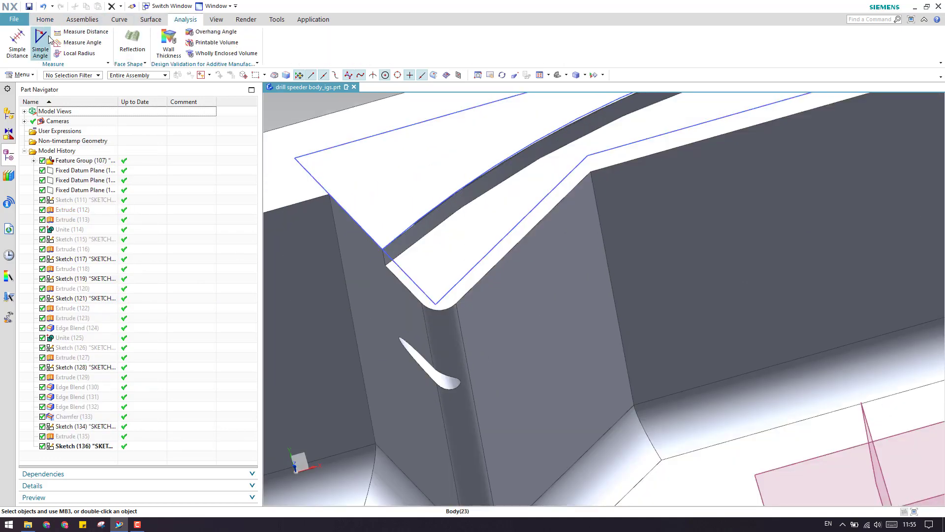
pyautogui.click(450, 247)
pyautogui.click(422, 201)
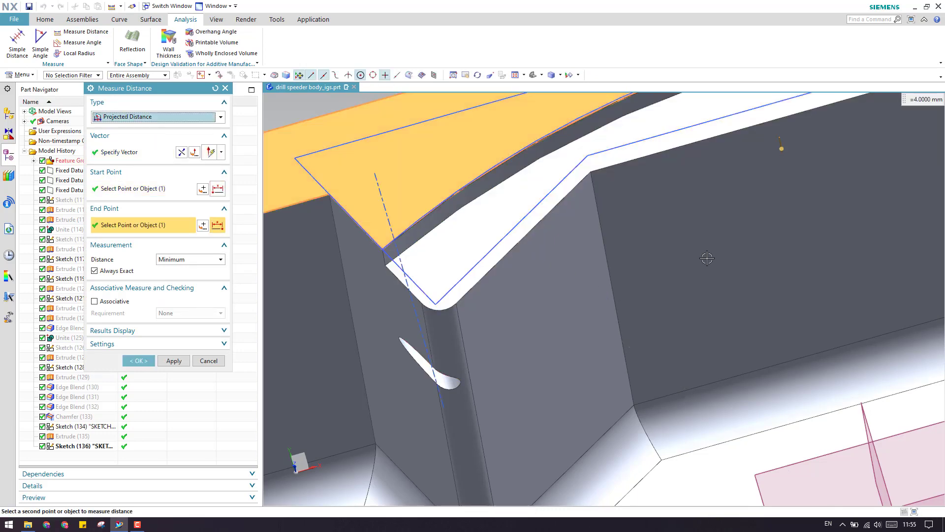
pyautogui.press('Escape')
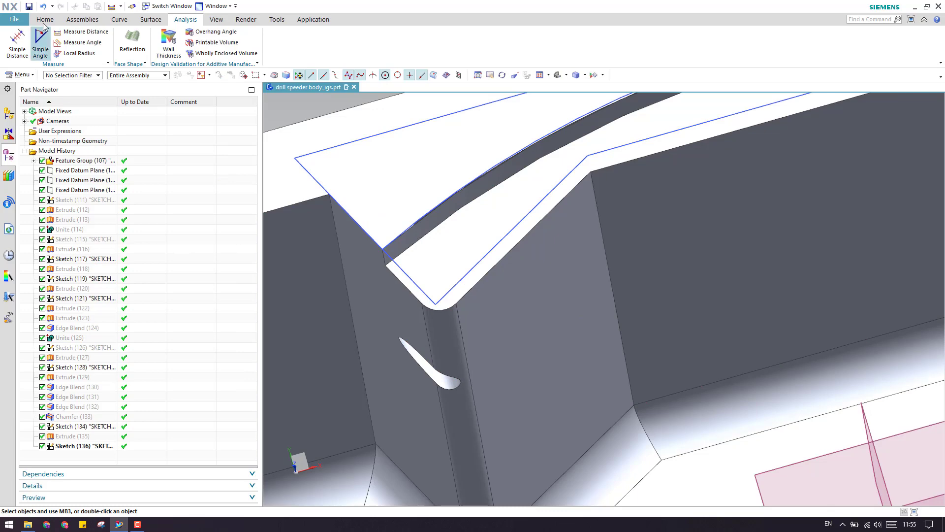
# Step: Start an Extrude for the side pad recess and show the rebuilt body again
pyautogui.click(45, 20)
pyautogui.click(96, 446)
pyautogui.scroll(-2, 499, 228)
pyautogui.press('Escape')
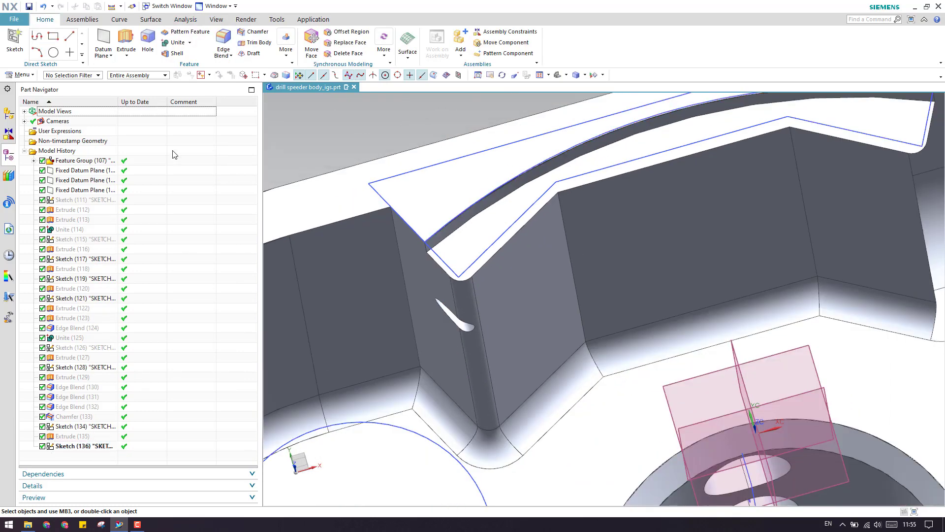
pyautogui.click(127, 42)
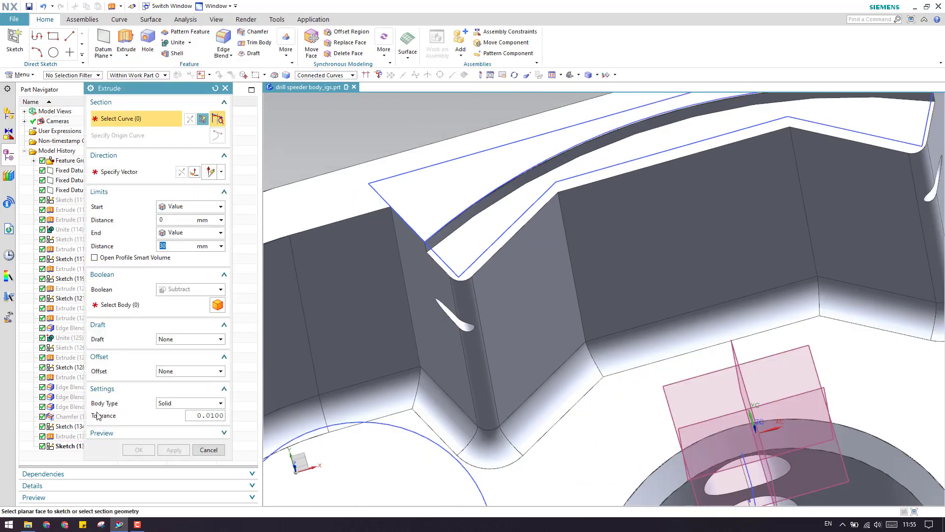
pyautogui.rightClick(70, 436)
pyautogui.click(84, 440)
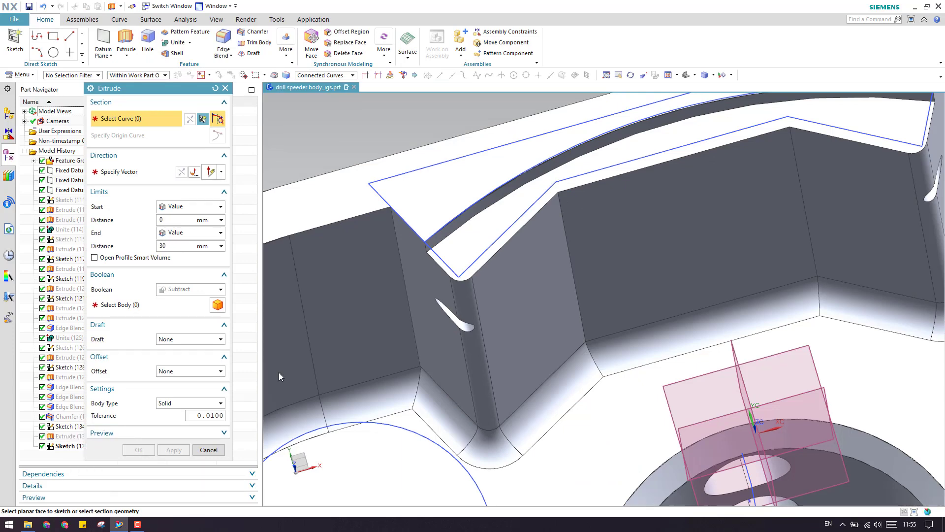
pyautogui.scroll(-3, 477, 226)
pyautogui.scroll(5, 477, 226)
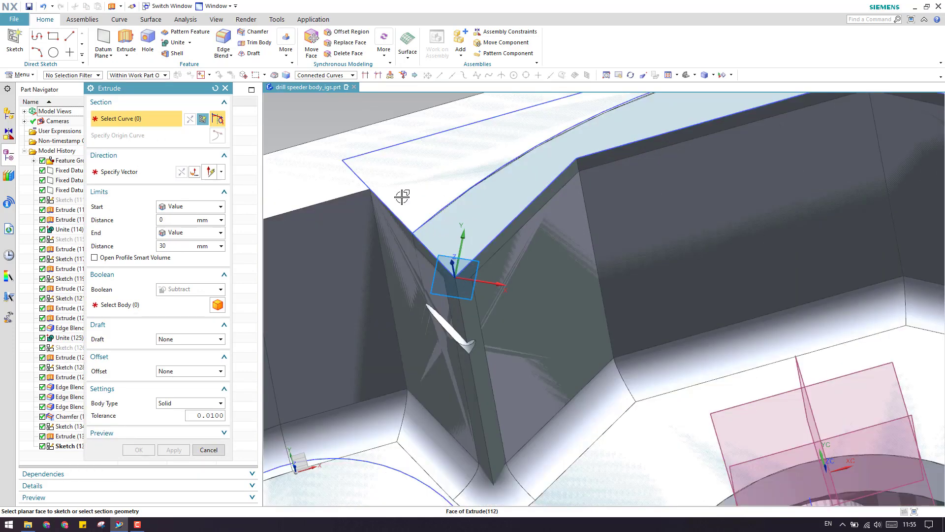
# Step: Select the far side pad's arc and five bounding lines one at a time as the extrusion section, using the Single Curve rule
pyautogui.click(325, 75)
pyautogui.click(306, 109)
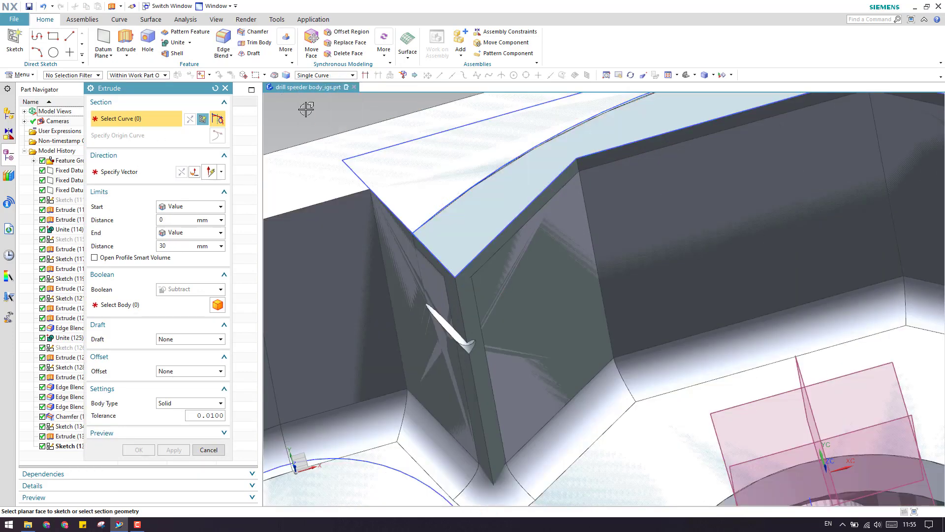
pyautogui.click(440, 208)
pyautogui.scroll(-3, 436, 187)
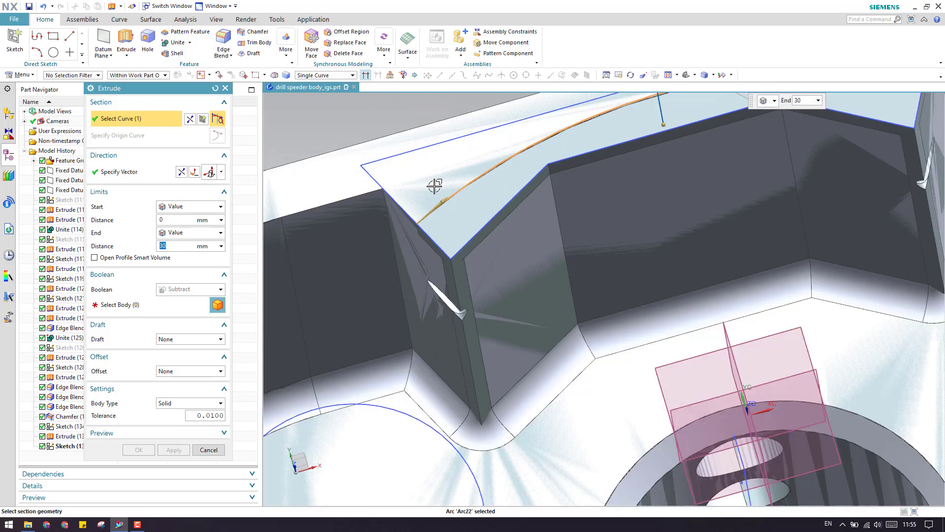
pyautogui.scroll(-3, 436, 187)
pyautogui.scroll(5, 640, 157)
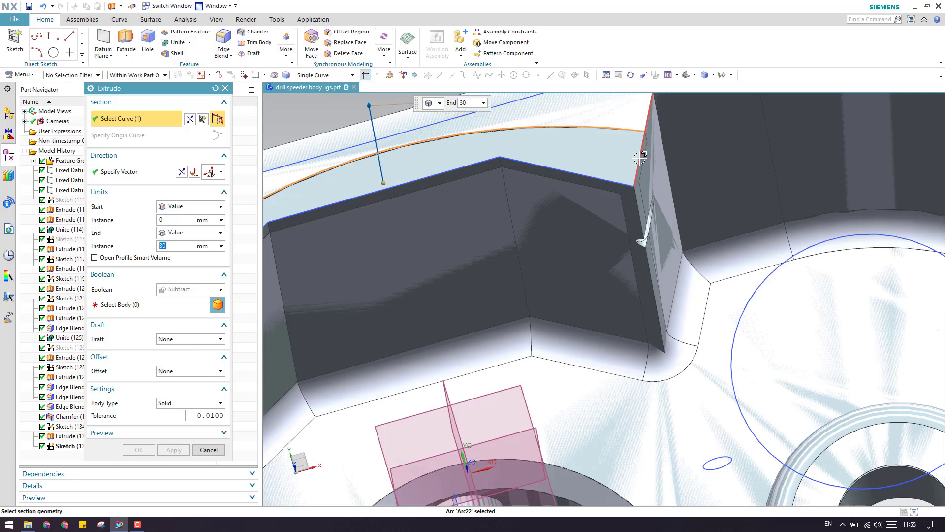
pyautogui.click(604, 180)
pyautogui.click(466, 164)
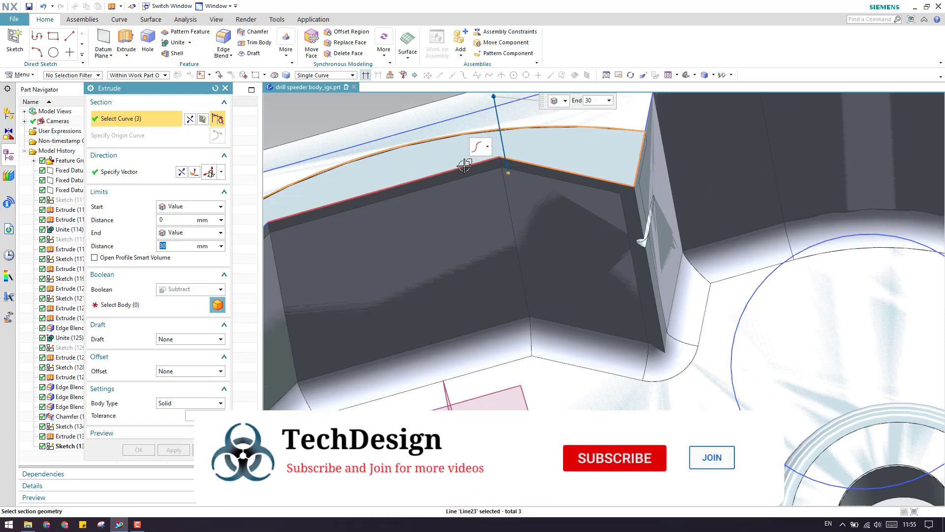
pyautogui.scroll(-2, 597, 173)
pyautogui.click(356, 236)
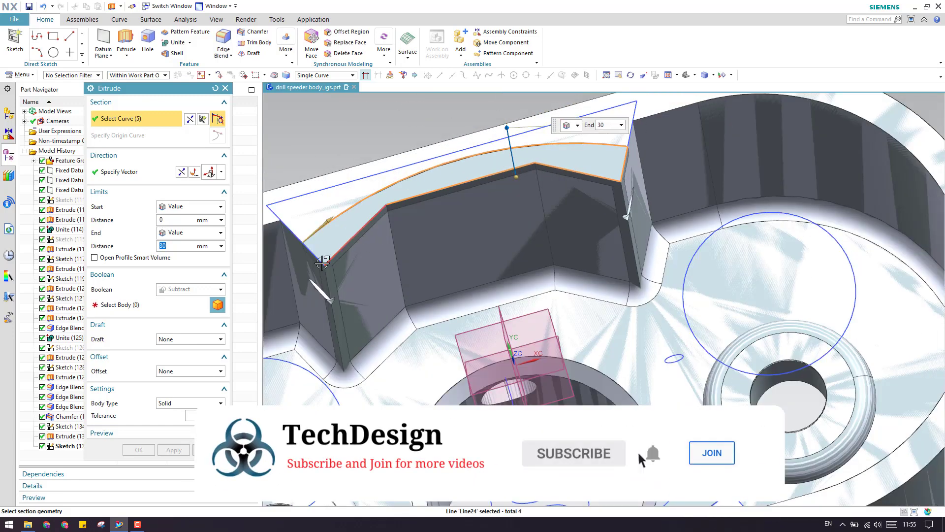
pyautogui.click(322, 263)
pyautogui.click(314, 253)
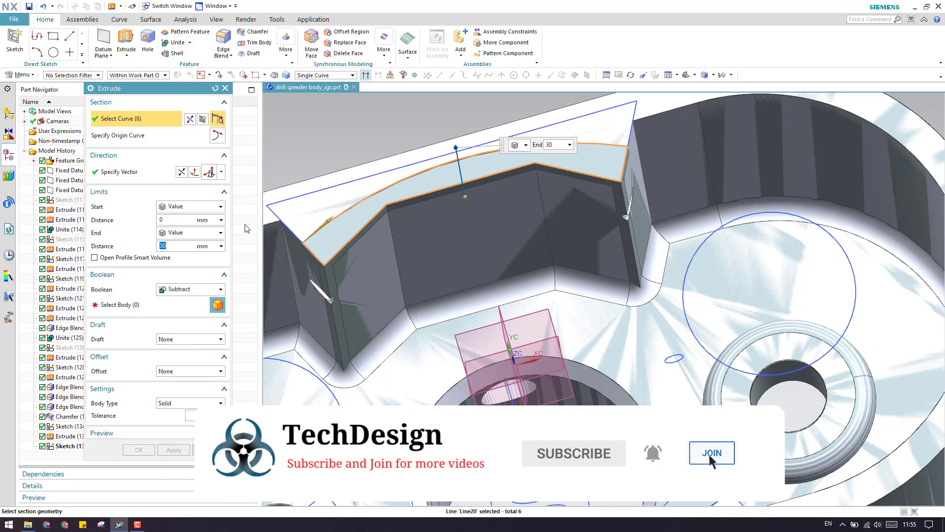
# Step: Try to subtract the far side pad section from the rebuilt body with the direction reversed and a 4 mm end distance
pyautogui.click(182, 172)
pyautogui.click(163, 246)
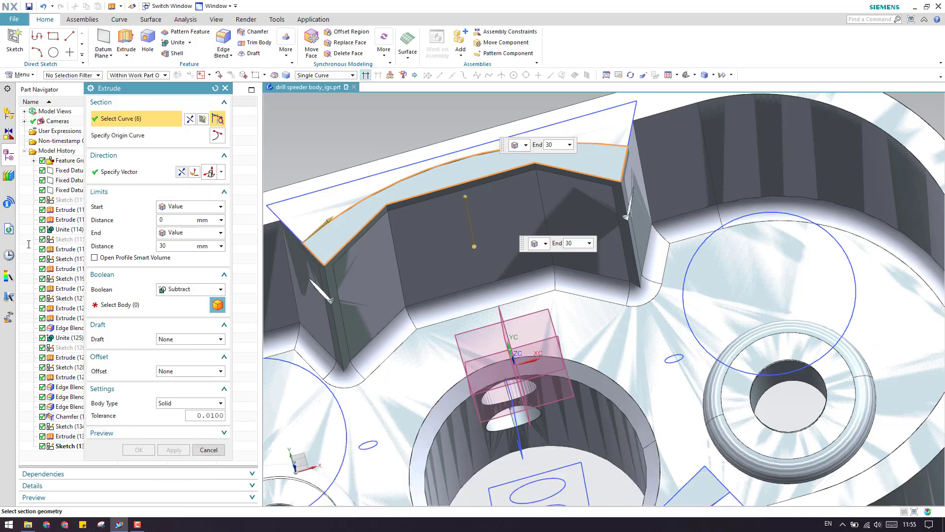
pyautogui.write('4')
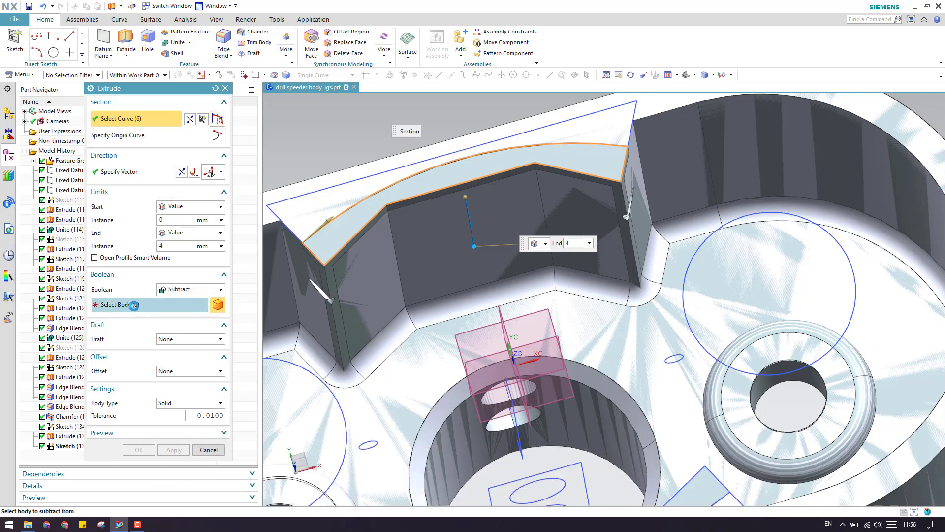
pyautogui.click(118, 304)
pyautogui.click(371, 293)
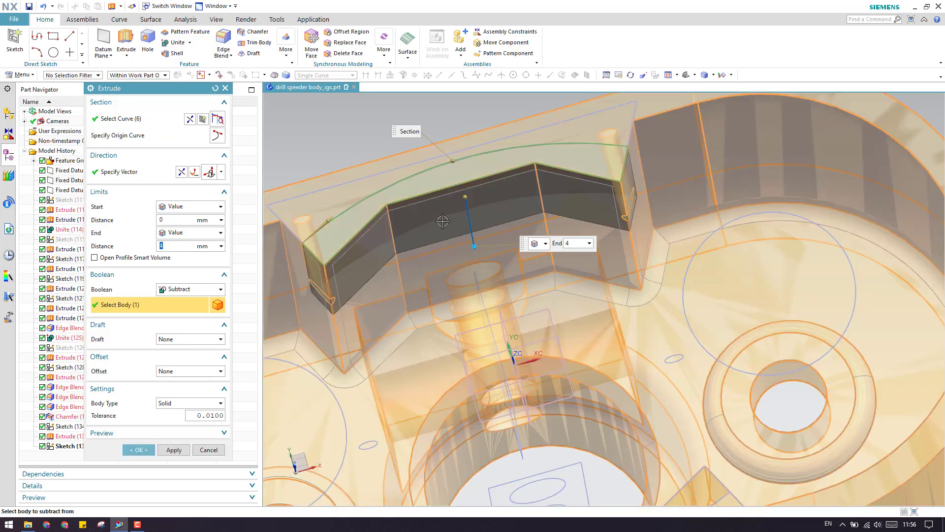
pyautogui.scroll(-3, 372, 294)
pyautogui.scroll(6, 370, 263)
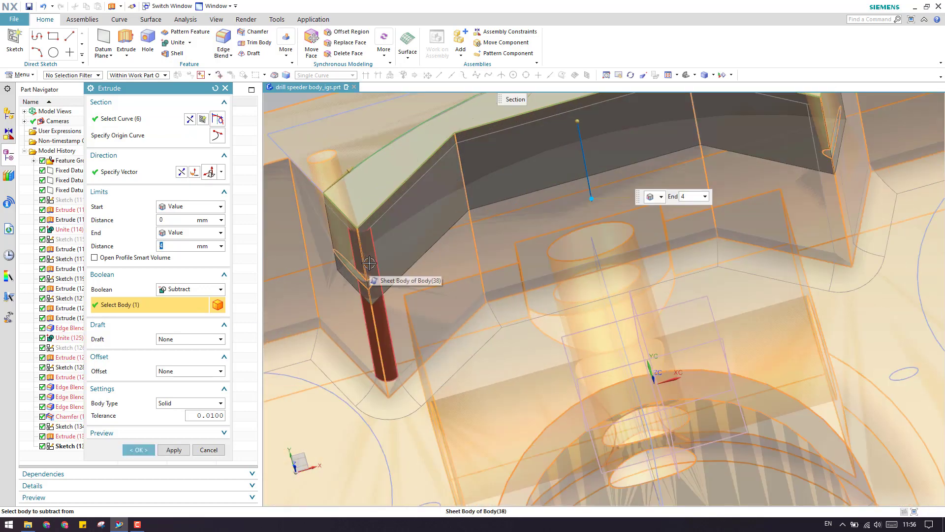
pyautogui.moveTo(377, 246); pyautogui.dragTo(376, 213, button='middle')
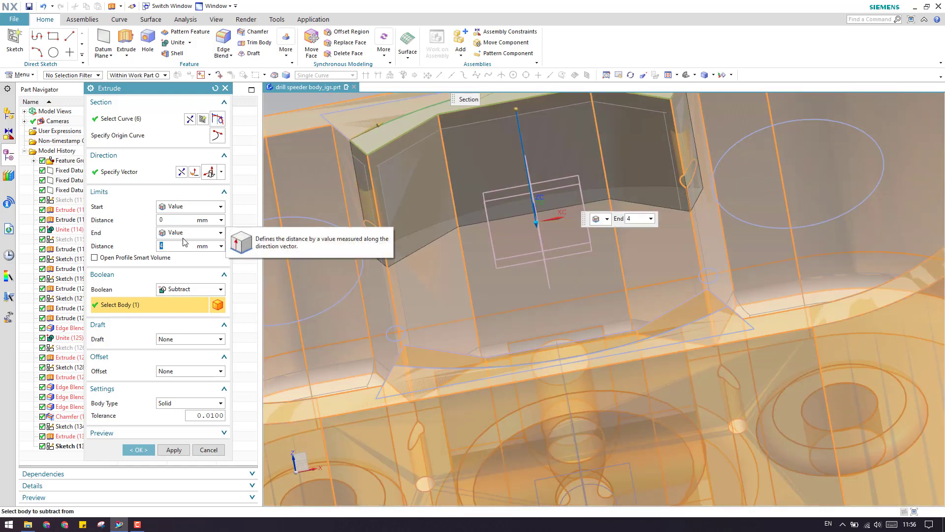
pyautogui.press('Escape')
# Step: Measure the projected distance from the recessed pad face to the rim face again on the imported body
pyautogui.scroll(3, 385, 149)
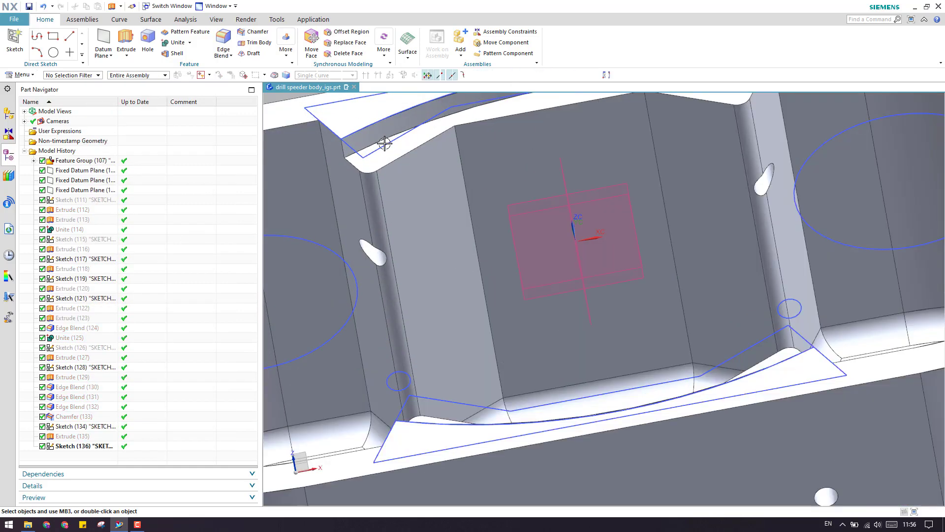
pyautogui.keyDown('shift'); pyautogui.moveTo(378, 161); pyautogui.dragTo(417, 223, button='middle'); pyautogui.keyUp('shift')
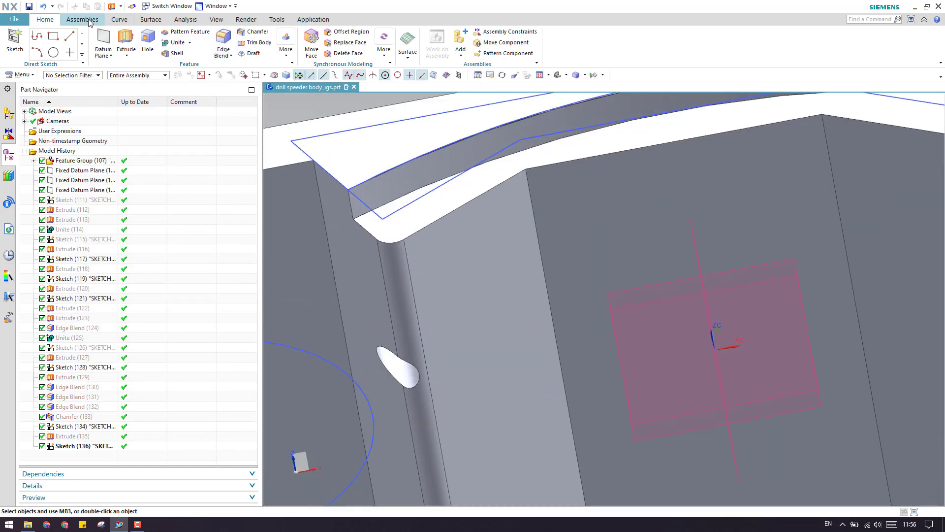
pyautogui.click(186, 20)
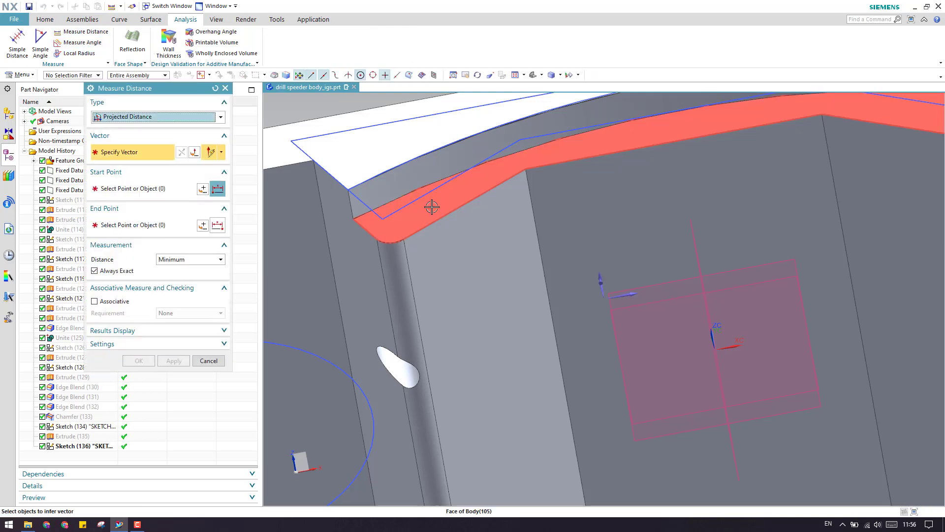
pyautogui.click(376, 169)
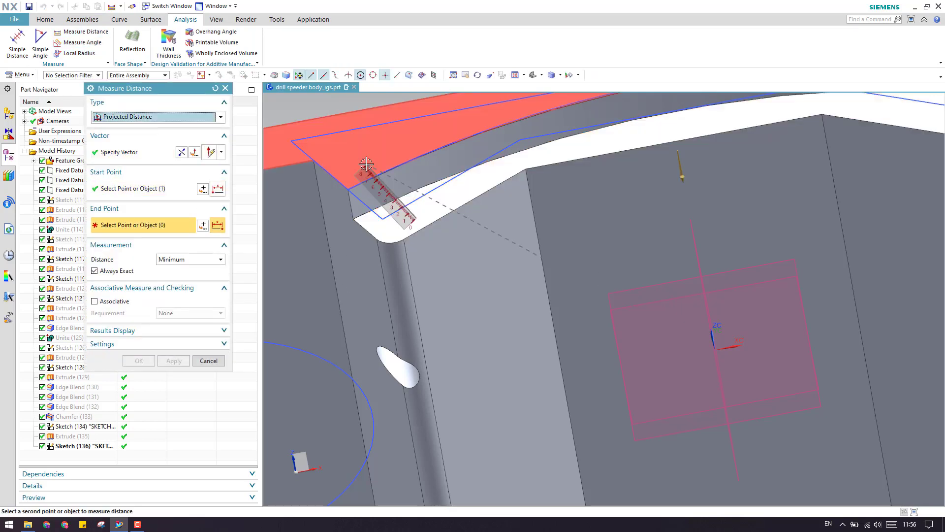
pyautogui.click(370, 255)
pyautogui.press('Escape')
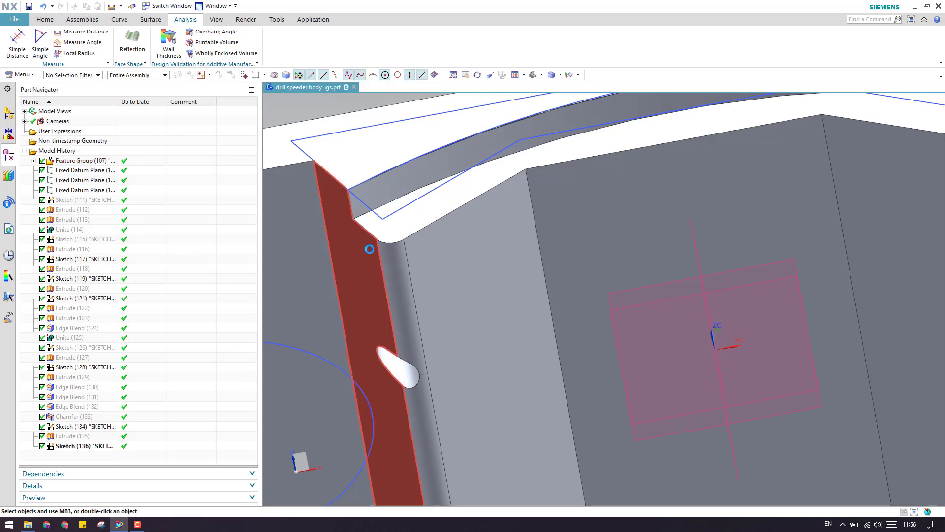
pyautogui.scroll(-3, 381, 244)
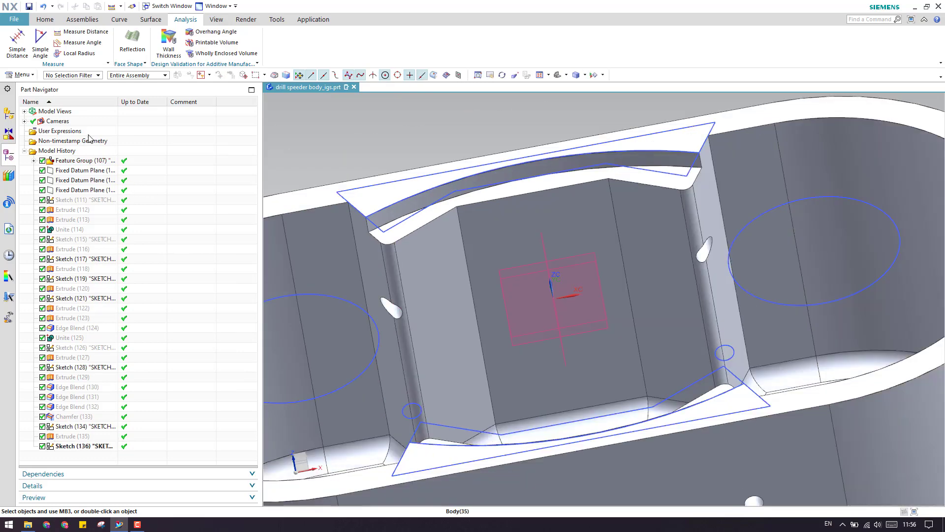
# Step: Start an Extrude and select the far side pad's arc and its five bounding lines as the section
pyautogui.click(55, 20)
pyautogui.click(126, 40)
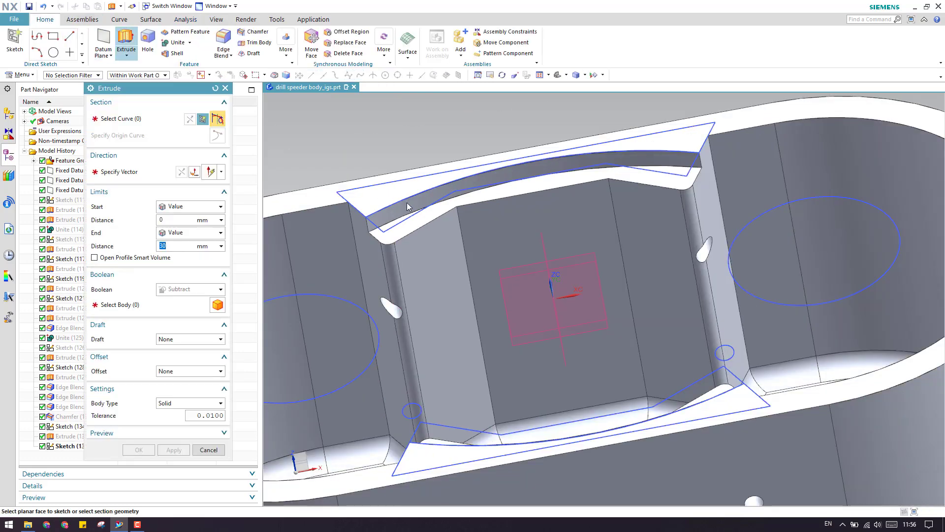
pyautogui.scroll(3, 355, 223)
pyautogui.click(343, 232)
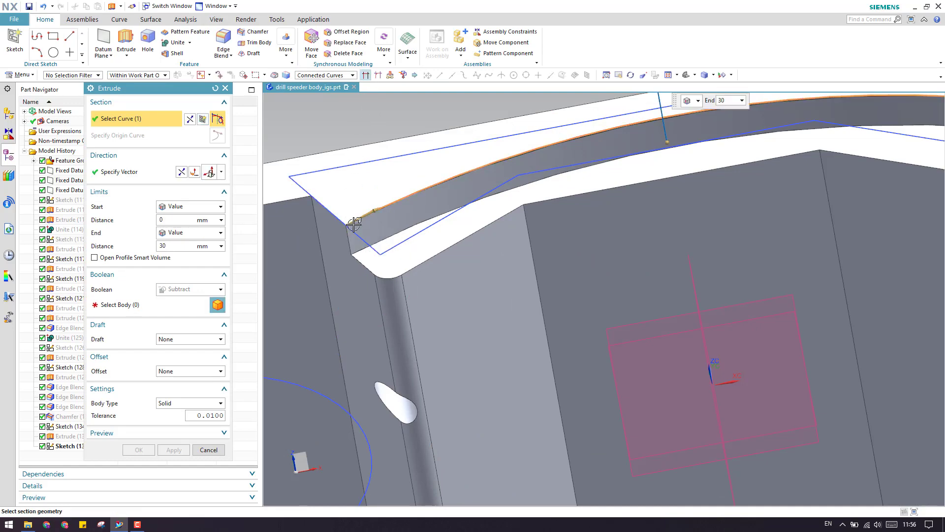
pyautogui.click(413, 236)
pyautogui.scroll(-3, 629, 163)
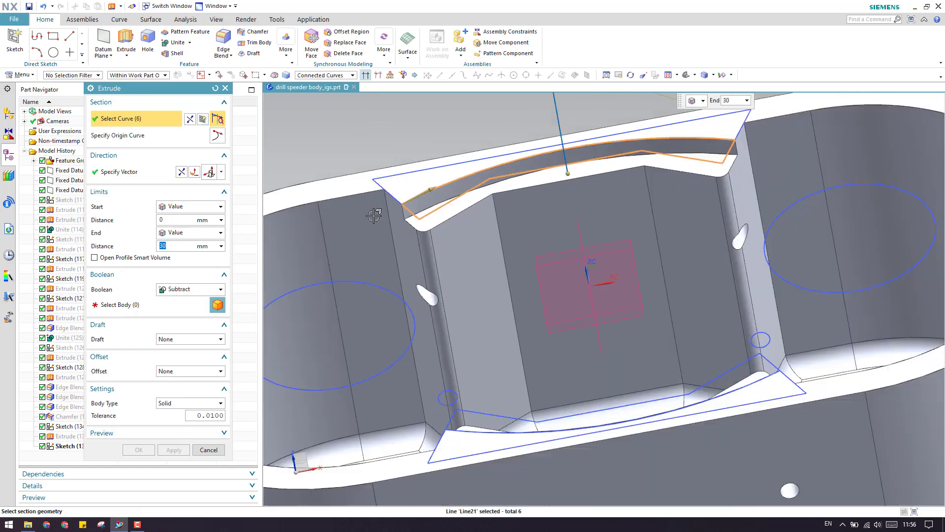
# Step: Reverse the far side pad extrusion's direction and set its end distance to 4 mm
pyautogui.click(181, 172)
pyautogui.moveTo(184, 245); pyautogui.dragTo(1, 236)
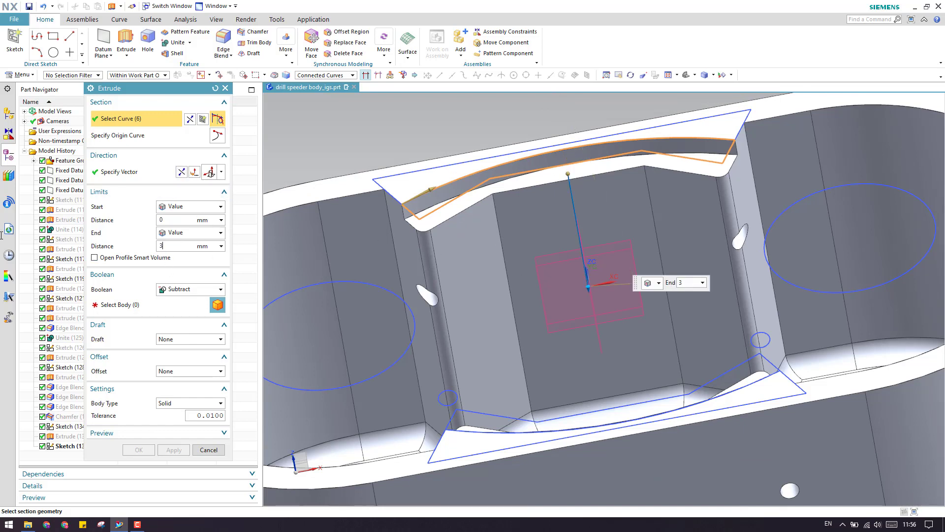
pyautogui.press('Return')
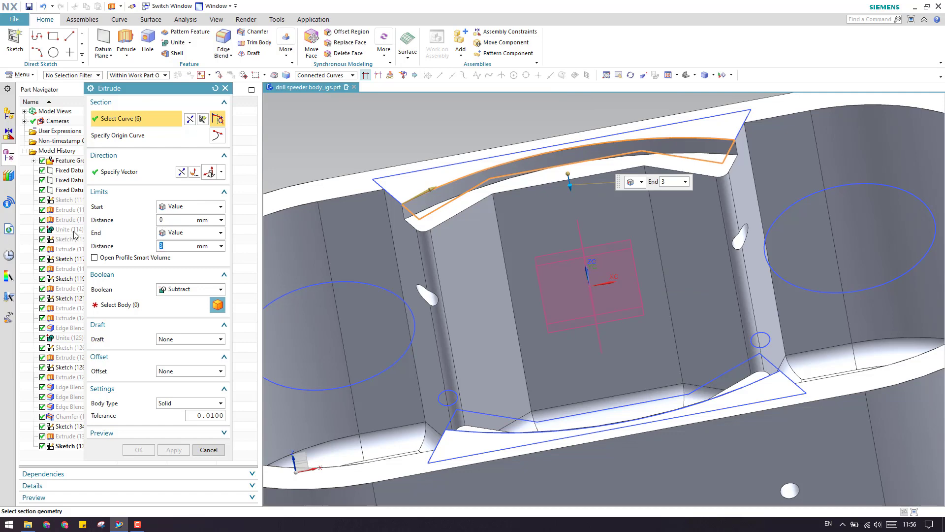
pyautogui.write('4')
pyautogui.press('Return')
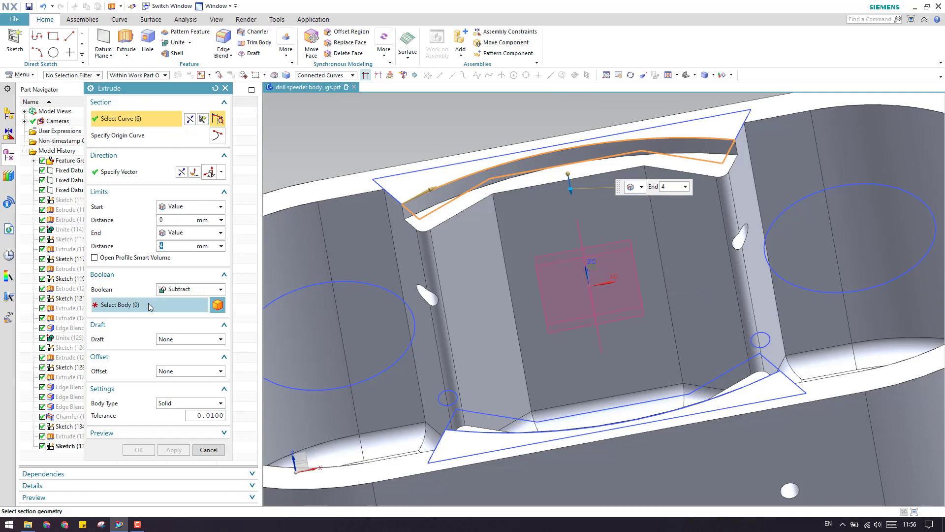
# Step: Choose the rebuilt body as the Subtract target and create the far side pad recess
pyautogui.click(58, 437)
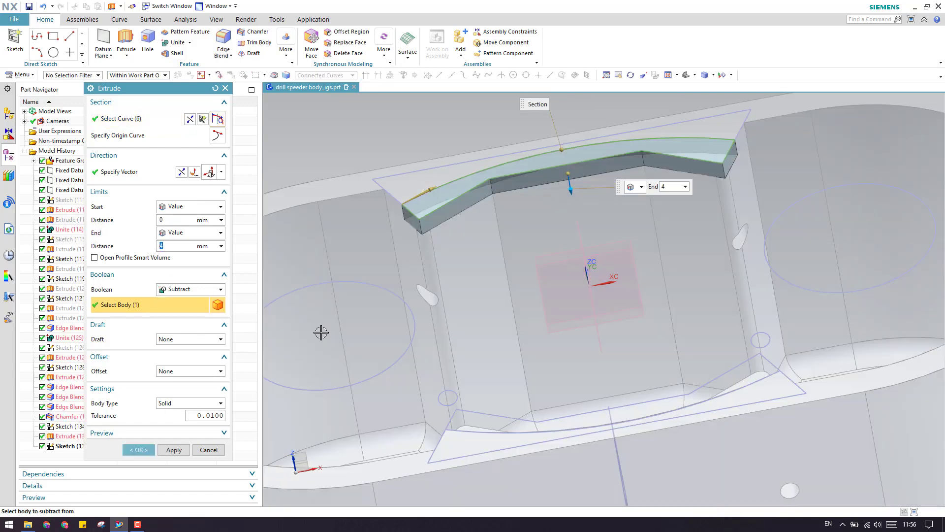
pyautogui.scroll(-4, 416, 159)
pyautogui.scroll(2, 414, 192)
pyautogui.moveTo(415, 192); pyautogui.dragTo(427, 232, button='middle')
pyautogui.scroll(-1, 320, 207)
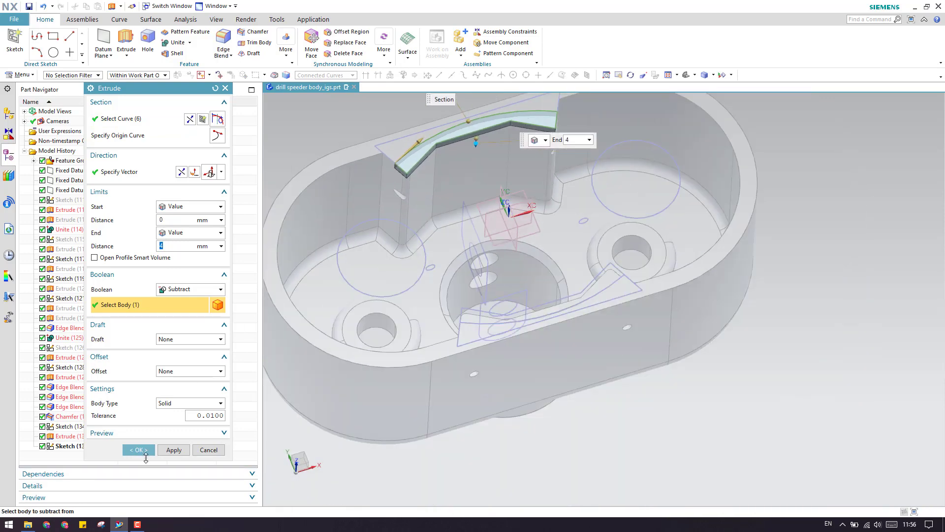
pyautogui.click(145, 451)
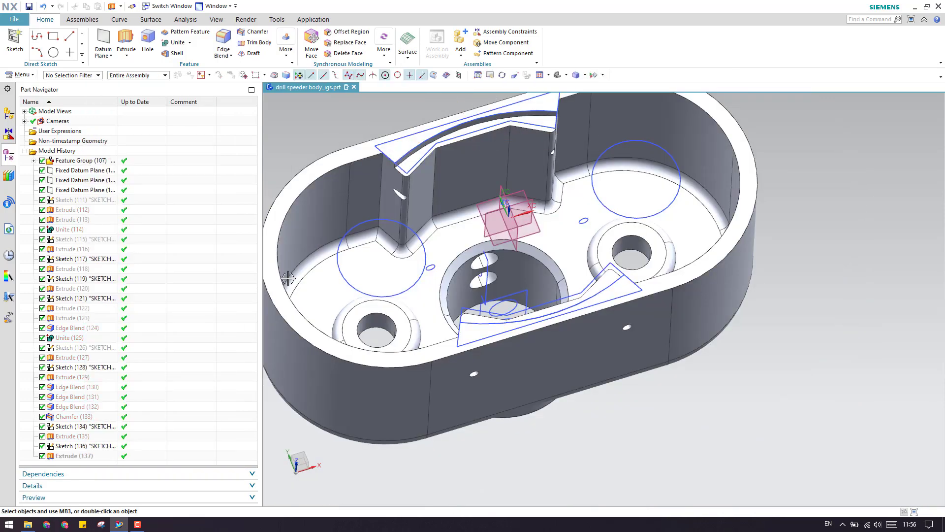
# Step: Show the rebuilt body over the imported model and compare the two side pads
pyautogui.rightClick(91, 443)
pyautogui.click(131, 157)
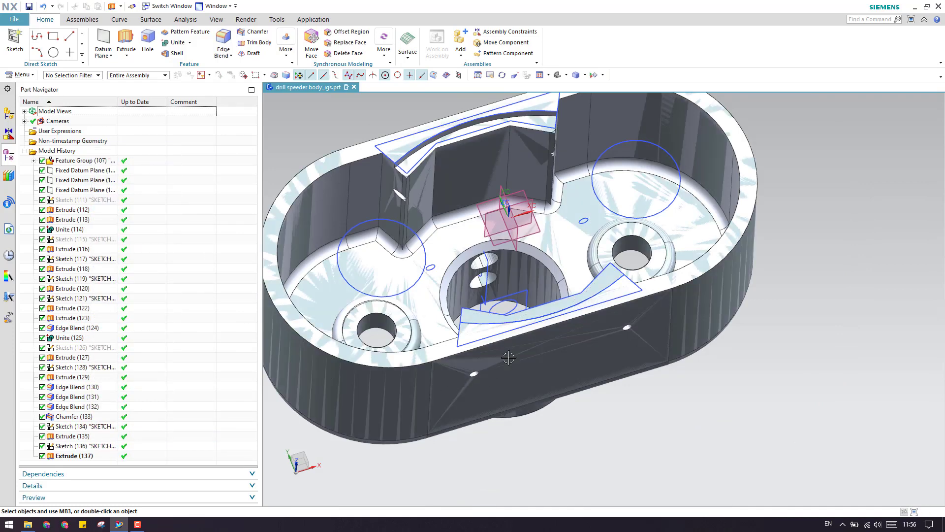
pyautogui.scroll(5, 389, 174)
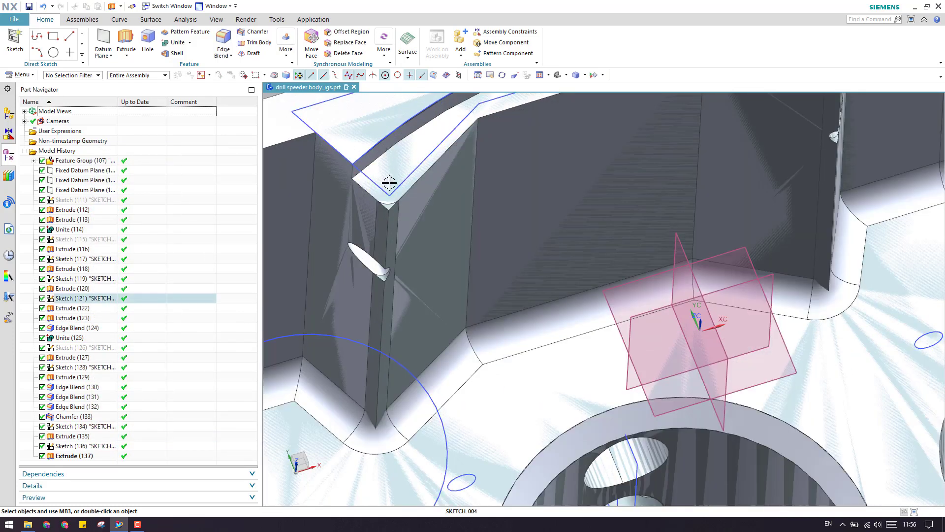
pyautogui.scroll(-6, 389, 183)
pyautogui.scroll(4, 448, 303)
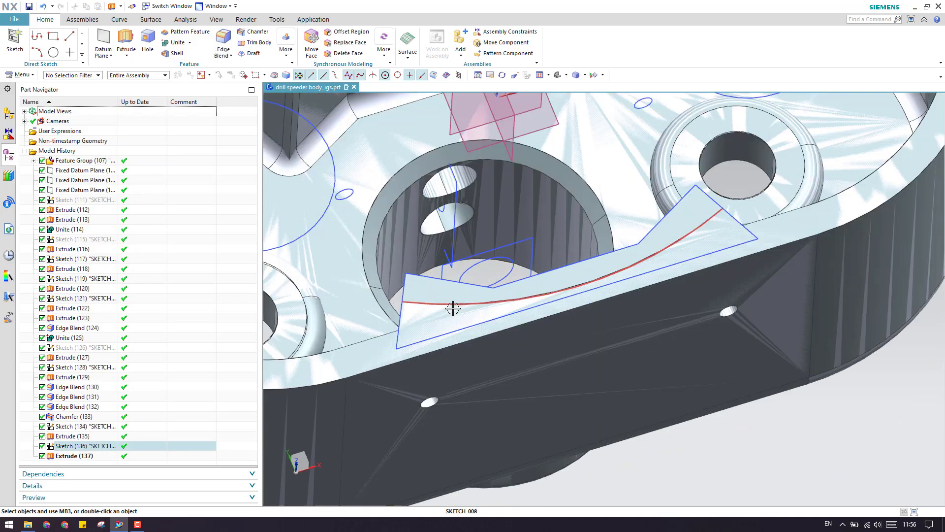
pyautogui.scroll(-5, 452, 325)
pyautogui.scroll(5, 449, 315)
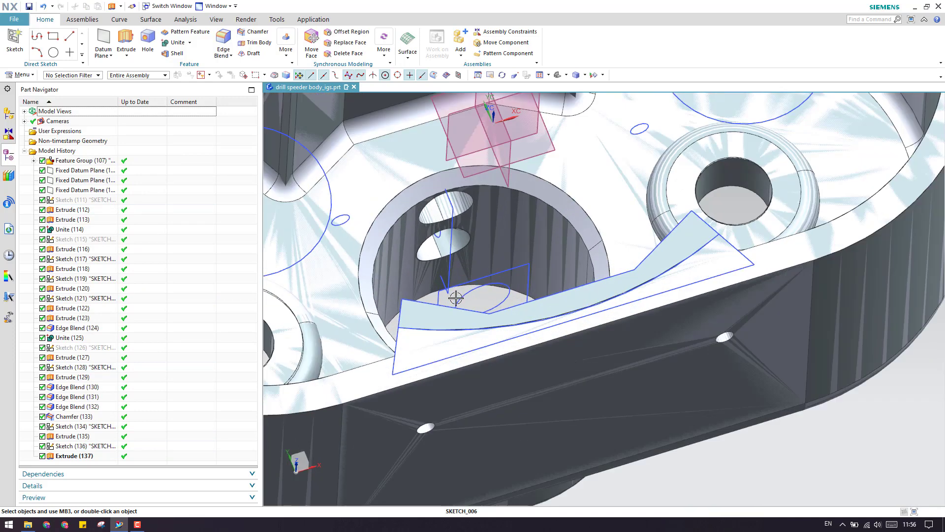
pyautogui.scroll(1, 315, 218)
# Step: Start an Extrude and select the near side pad's arc and its five inner bounding lines as the section
pyautogui.click(125, 34)
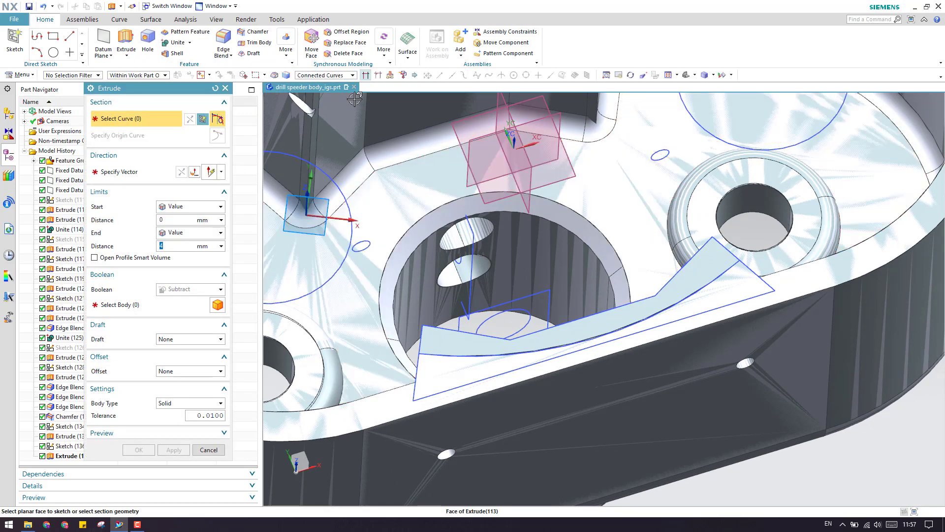
pyautogui.click(428, 355)
pyautogui.scroll(1, 438, 349)
pyautogui.scroll(1, 439, 349)
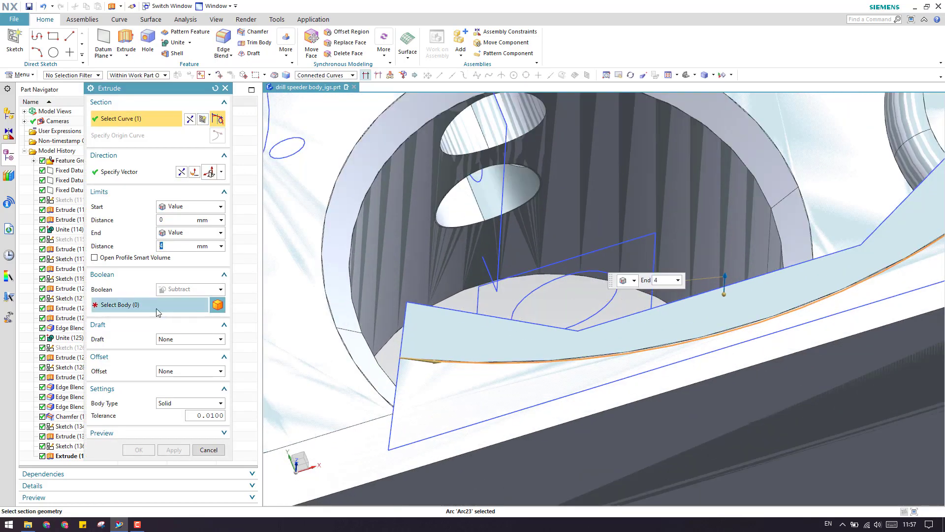
pyautogui.click(156, 308)
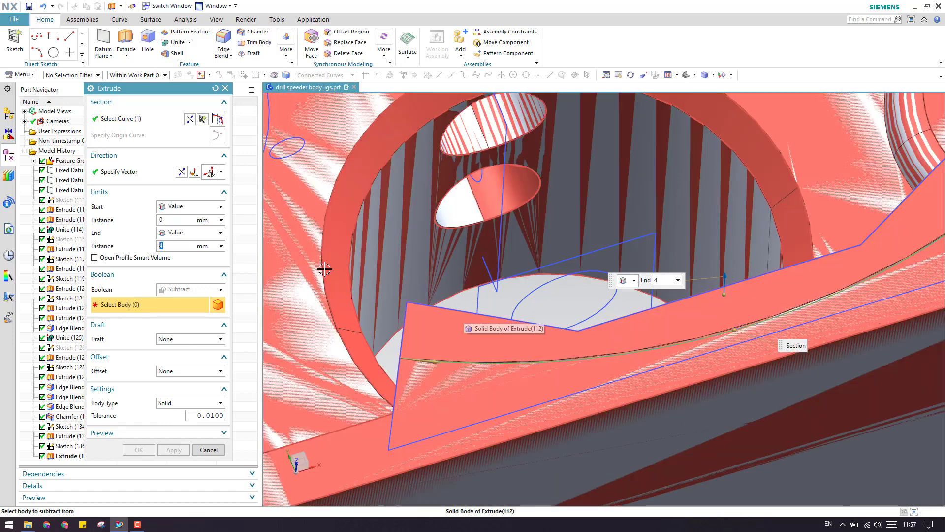
pyautogui.click(147, 177)
pyautogui.click(143, 124)
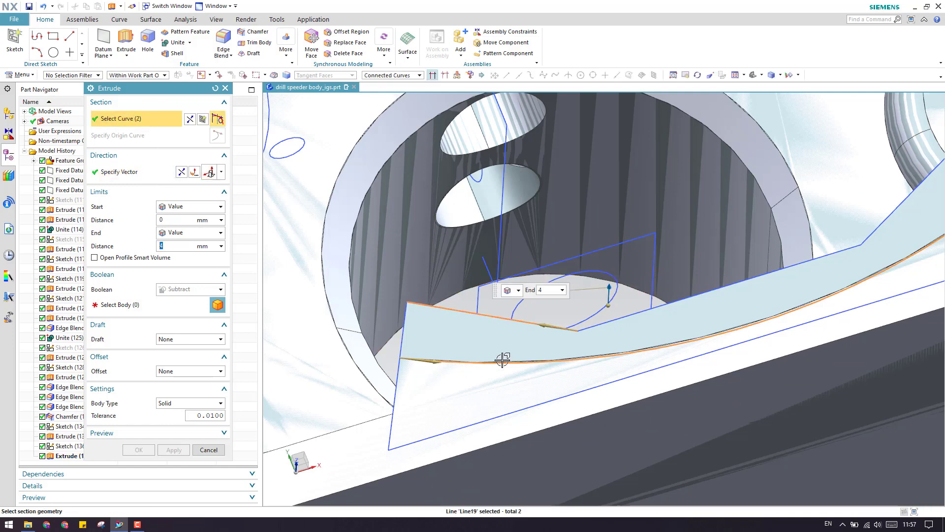
pyautogui.click(402, 333)
pyautogui.click(628, 315)
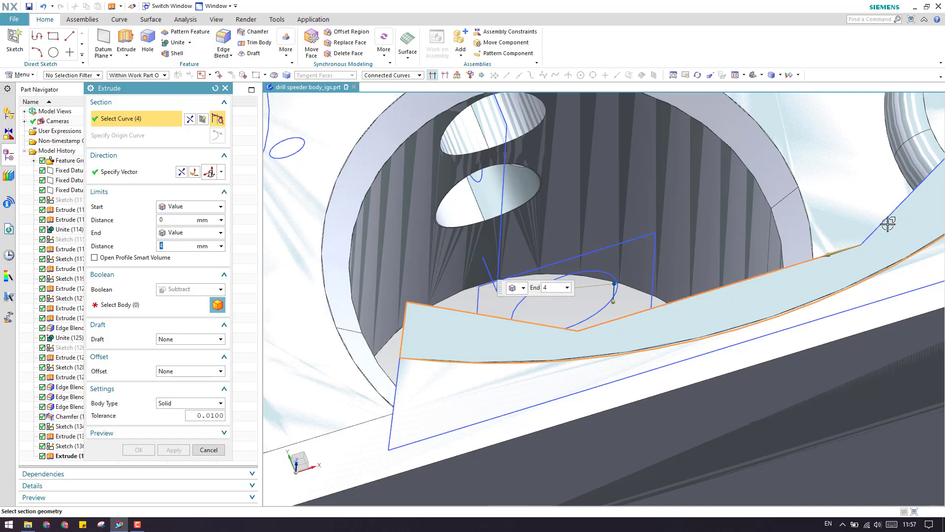
pyautogui.click(883, 225)
pyautogui.moveTo(883, 224); pyautogui.dragTo(819, 213, button='middle')
pyautogui.scroll(1, 818, 213)
pyautogui.click(819, 219)
pyautogui.scroll(-3, 774, 270)
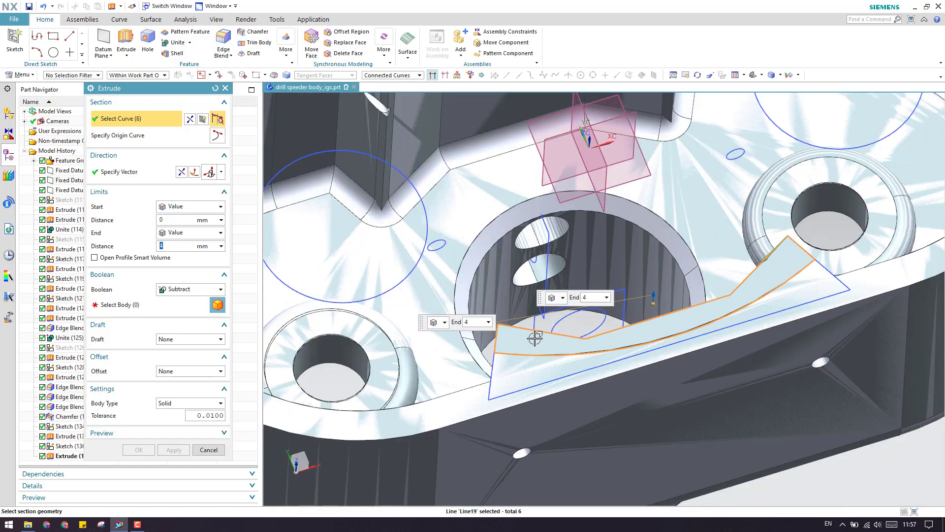
# Step: Subtract the near side pad section from the rebuilt body with the direction reversed and a 4 mm end distance
pyautogui.click(113, 304)
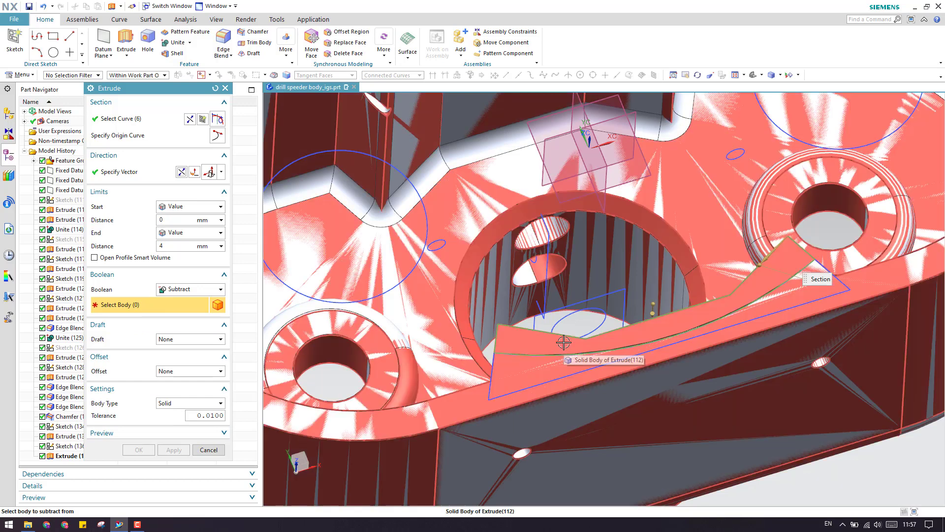
pyautogui.click(564, 342)
pyautogui.click(141, 451)
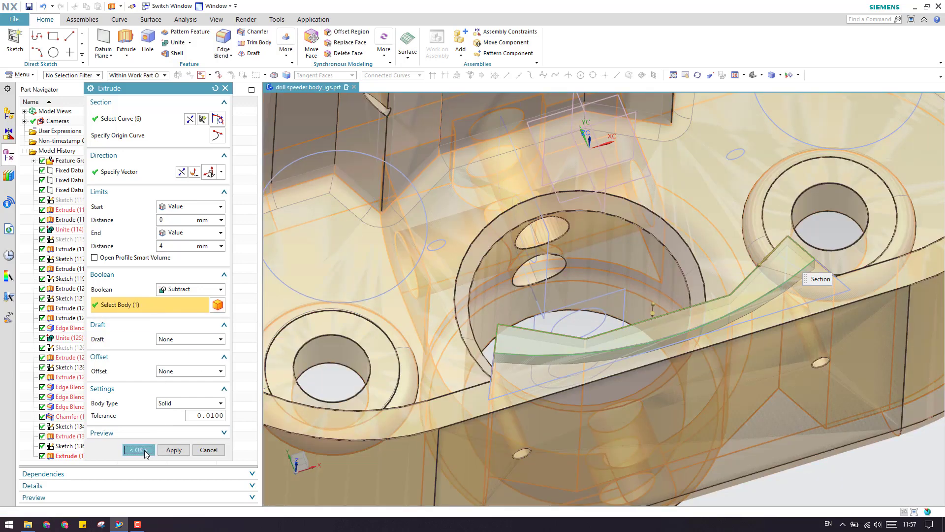
pyautogui.hotkey('ctrl', 'f')
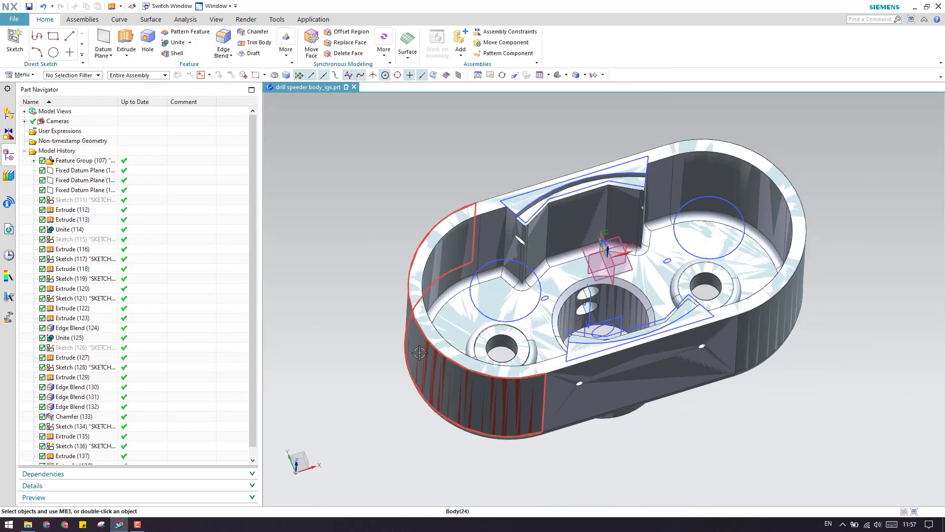
# Step: Hide the sketches and datum planes so that only the bodies are displayed
pyautogui.hotkey('ctrl', 'w')
pyautogui.click(228, 112)
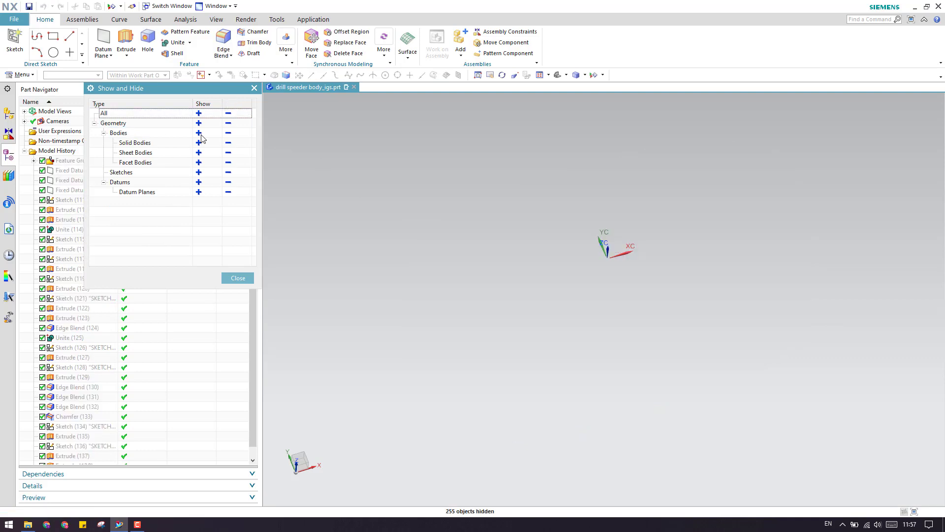
pyautogui.click(238, 278)
pyautogui.moveTo(498, 306); pyautogui.dragTo(183, 211, button='middle')
pyautogui.rightClick(112, 161)
pyautogui.click(123, 168)
# Step: Reopen Extrude (129), which cuts the cross holes through the boss, and change its limit type to Value
pyautogui.moveTo(655, 283); pyautogui.dragTo(508, 308, button='middle')
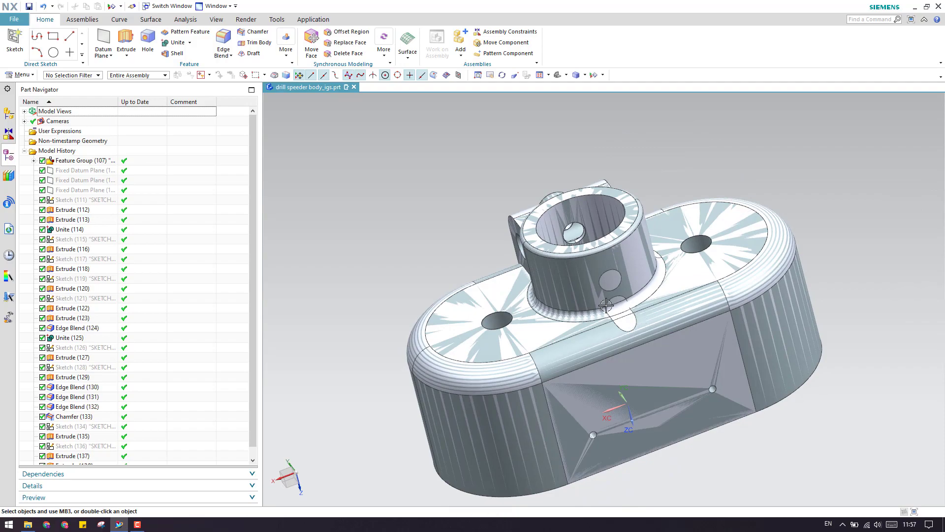
pyautogui.scroll(5, 619, 304)
pyautogui.moveTo(621, 367); pyautogui.dragTo(664, 257, button='middle')
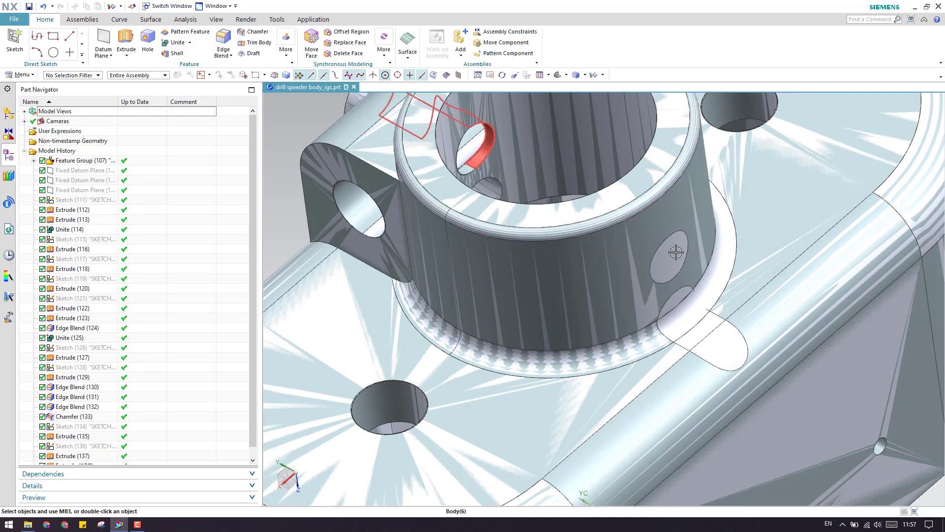
pyautogui.scroll(-2, 583, 269)
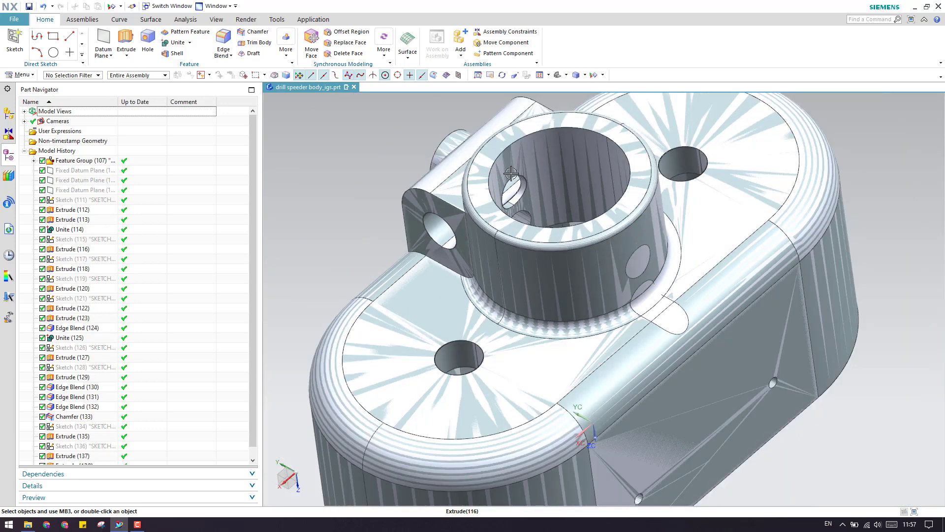
pyautogui.scroll(3, 512, 174)
pyautogui.click(72, 378)
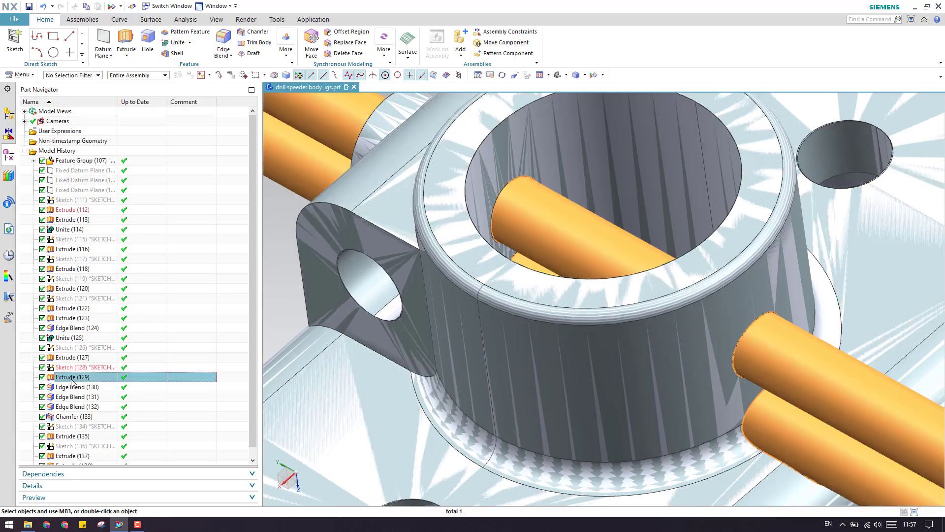
pyautogui.doubleClick(72, 378)
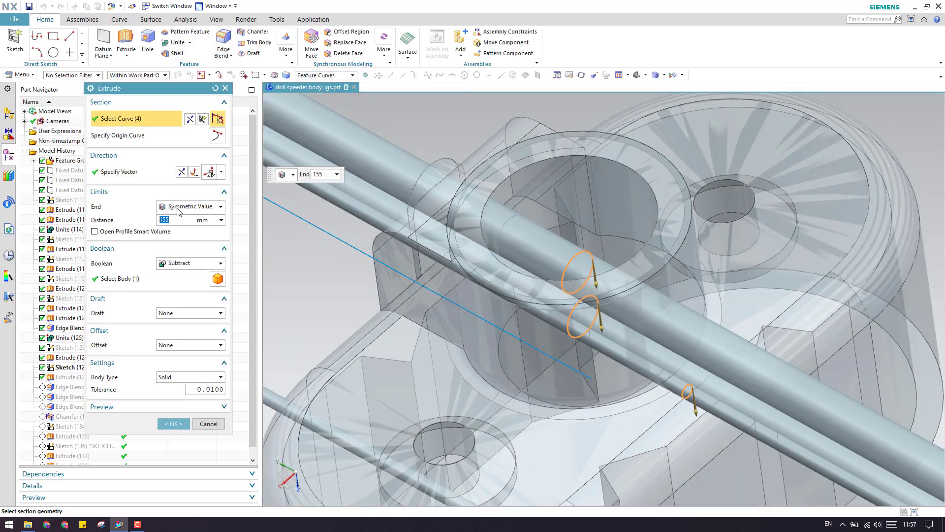
pyautogui.click(191, 206)
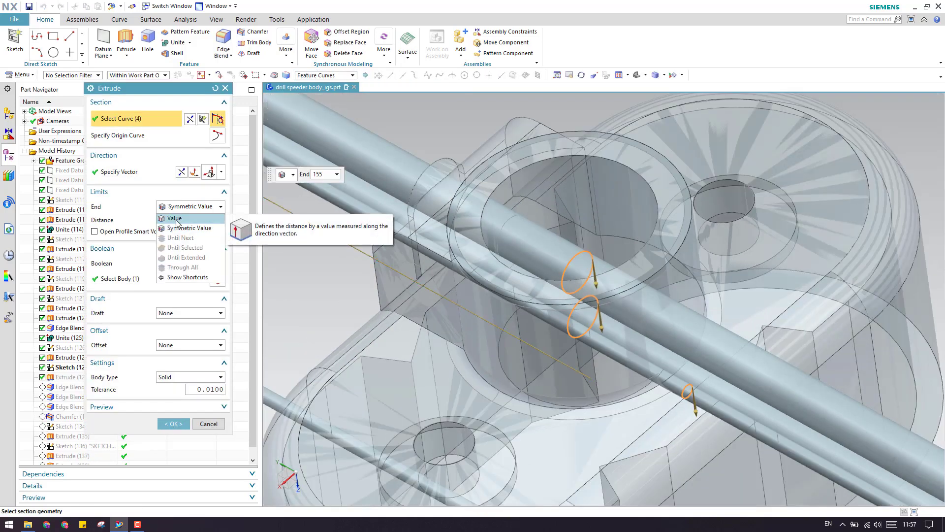
pyautogui.click(175, 219)
# Step: Set the cross-hole extrusion's start distance to 0 mm so it cuts toward one side only, and accept the edit
pyautogui.doubleClick(174, 245)
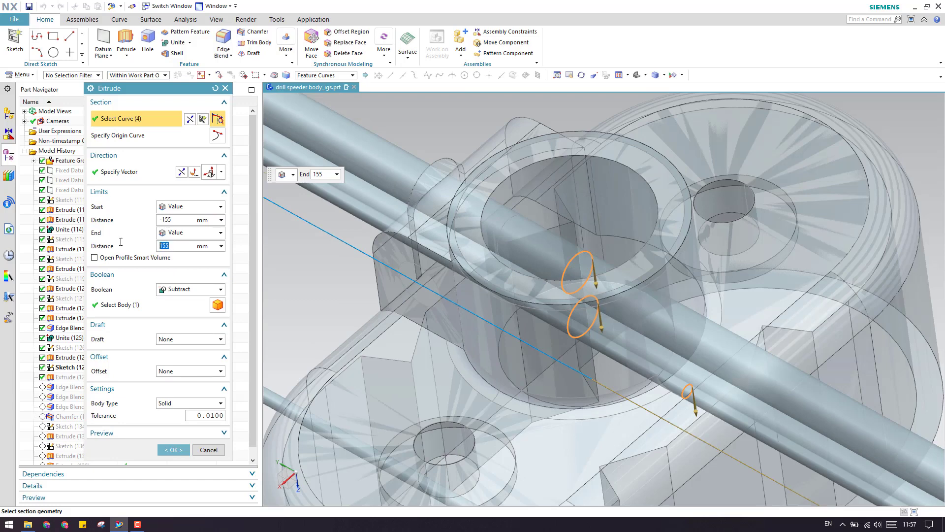
pyautogui.scroll(-5, 479, 255)
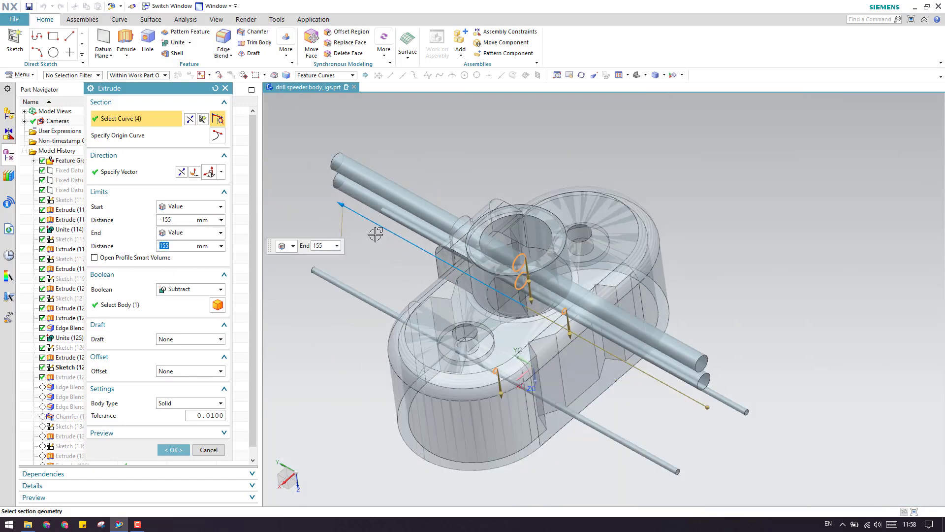
pyautogui.doubleClick(173, 220)
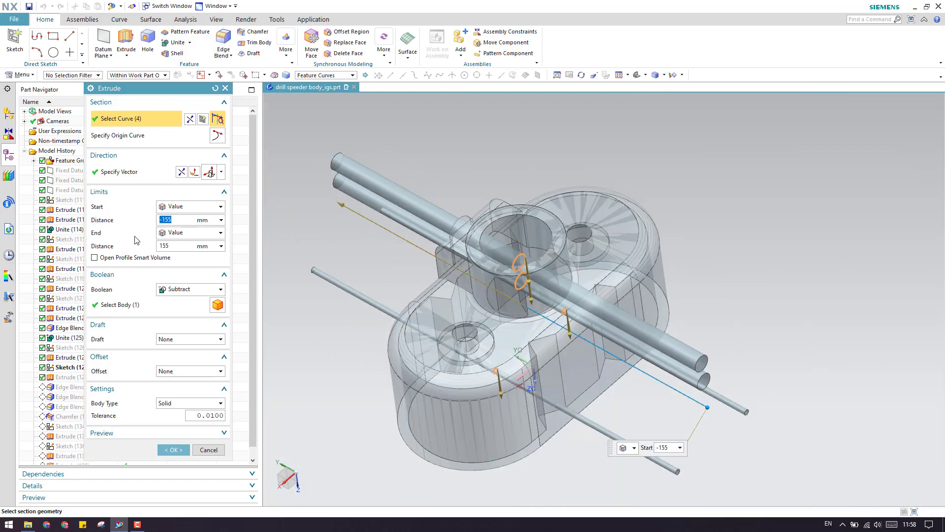
pyautogui.moveTo(707, 410); pyautogui.dragTo(522, 313)
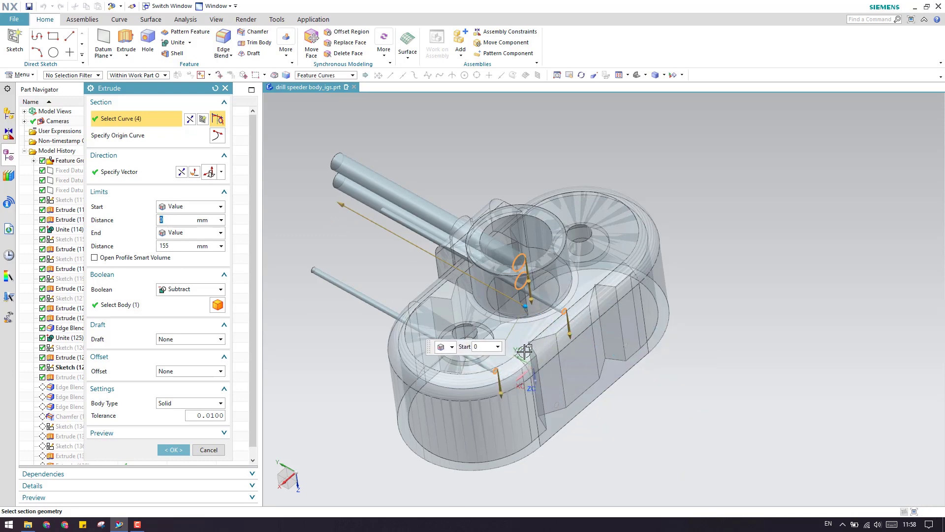
pyautogui.middleClick(524, 350)
pyautogui.scroll(5, 554, 394)
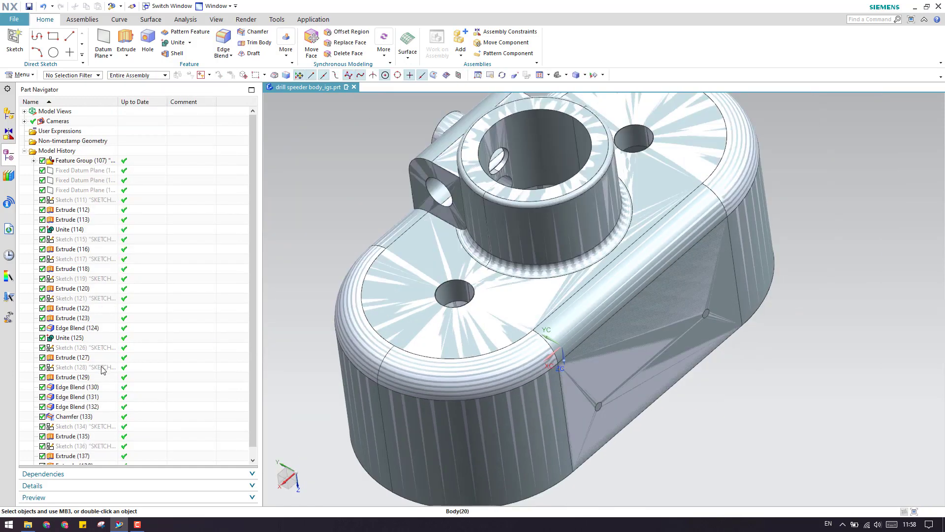
pyautogui.click(94, 350)
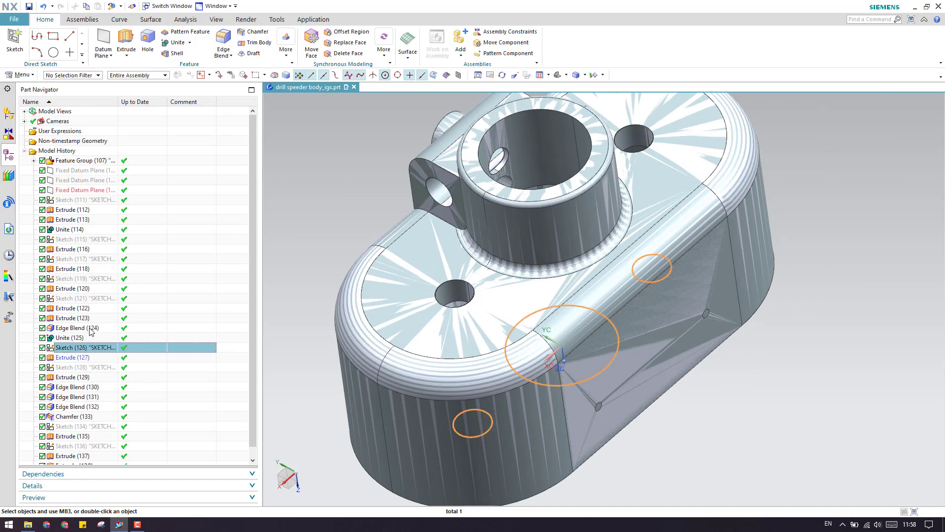
pyautogui.press('Escape')
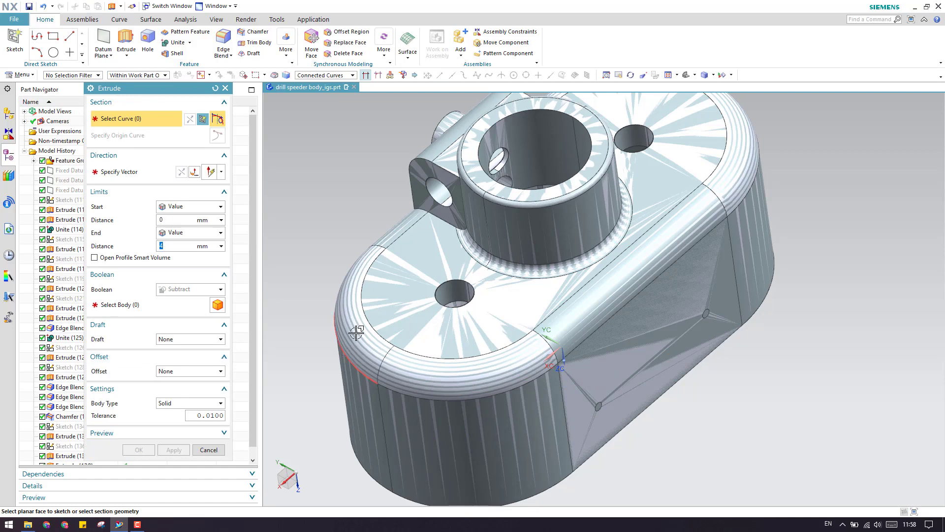
pyautogui.moveTo(330, 263); pyautogui.dragTo(313, 370, button='middle')
pyautogui.press('Escape')
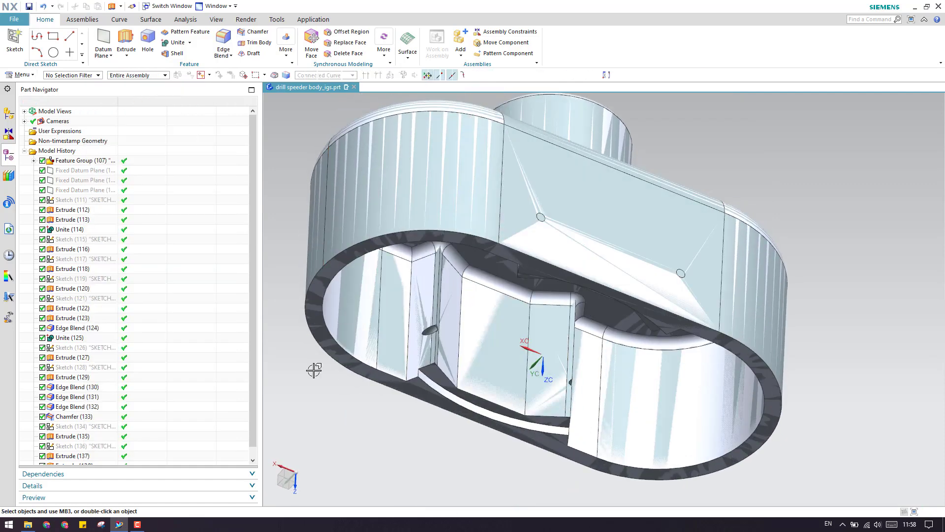
# Step: Display all the sketches together with the bodies
pyautogui.hotkey('ctrl', 'w')
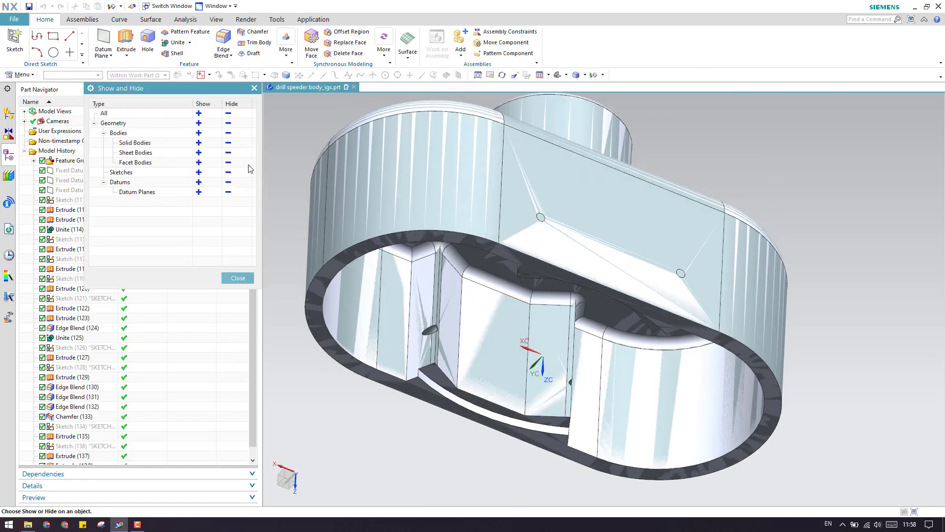
pyautogui.click(198, 172)
pyautogui.click(236, 278)
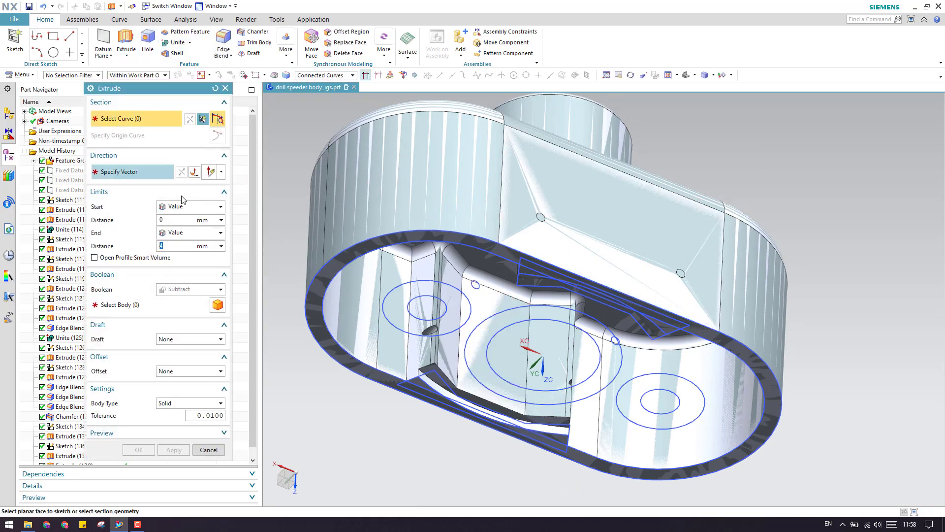
# Step: Set up a subtractive extrusion of the two small side-hole circles, with the rebuilt solid body as the target
pyautogui.scroll(3, 463, 281)
pyautogui.click(486, 294)
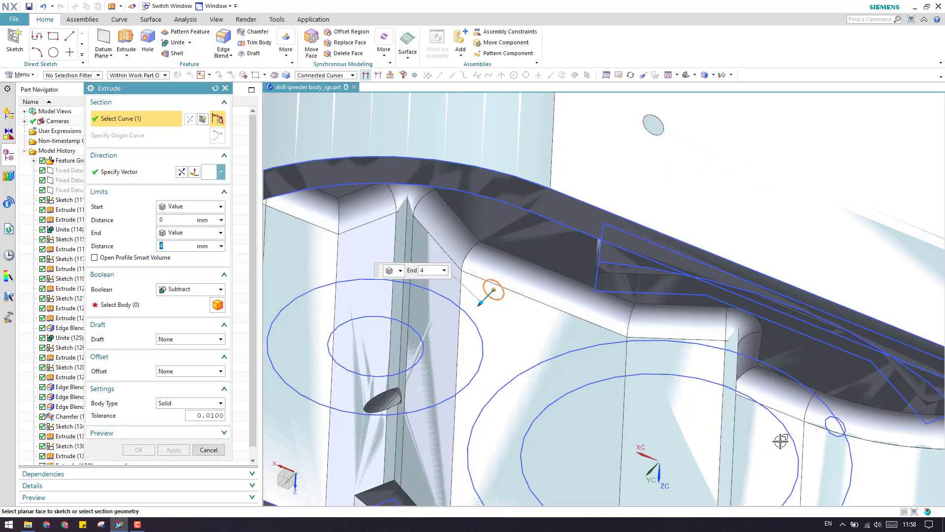
pyautogui.click(827, 431)
pyautogui.scroll(-3, 566, 357)
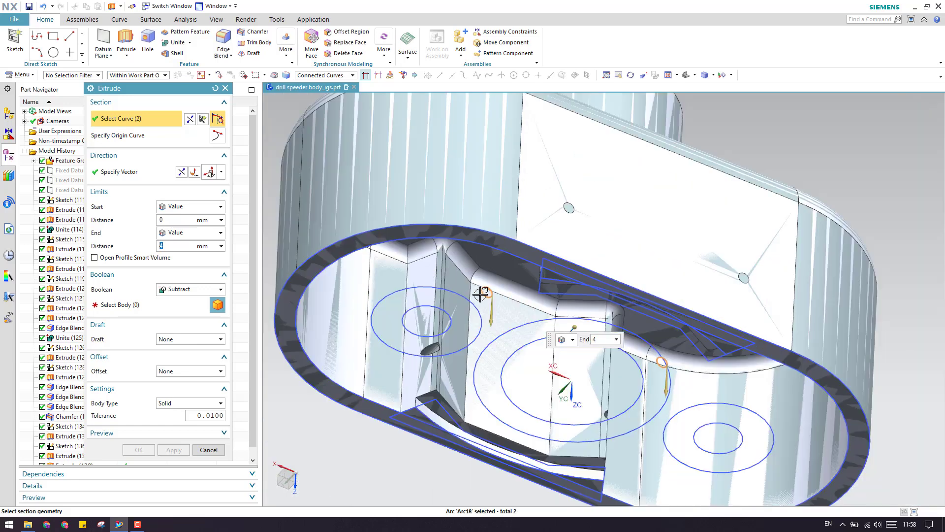
pyautogui.click(138, 171)
pyautogui.click(143, 305)
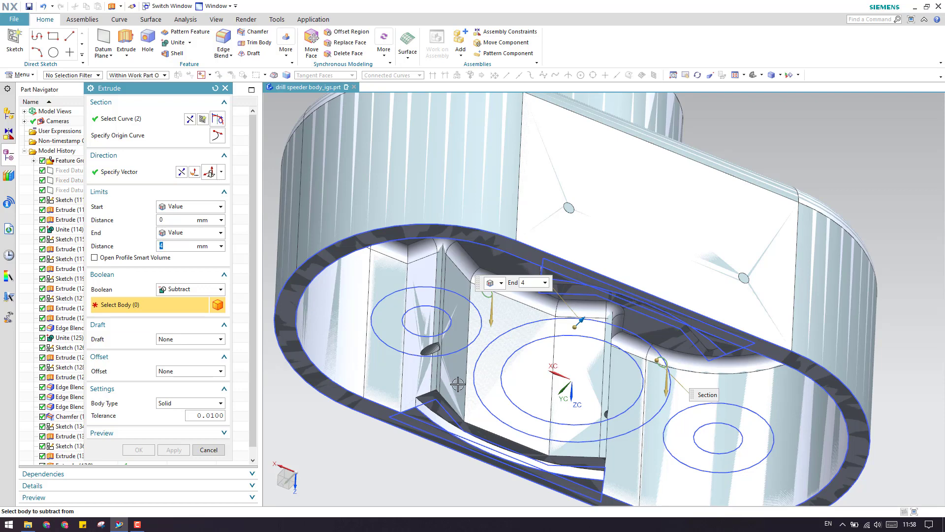
pyautogui.click(59, 454)
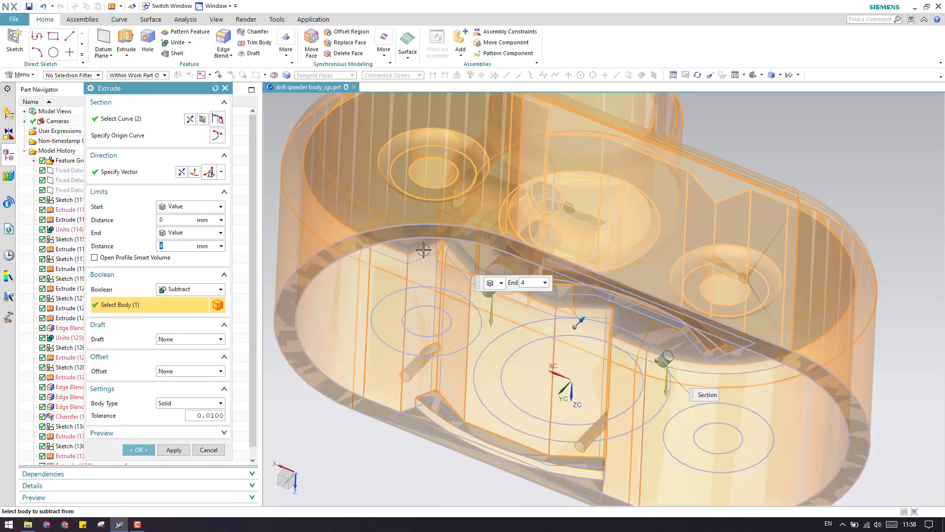
# Step: Extend the two side holes to an end distance of 69 mm through the side wall and accept the cut
pyautogui.scroll(-2, 422, 249)
pyautogui.moveTo(532, 294); pyautogui.dragTo(454, 306)
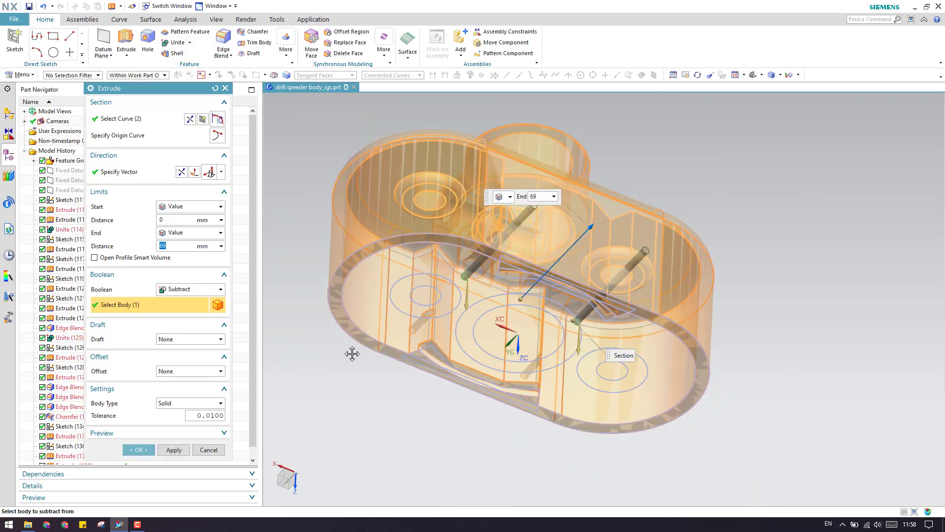
pyautogui.click(148, 449)
pyautogui.moveTo(487, 374); pyautogui.dragTo(495, 414, button='middle')
pyautogui.scroll(5, 548, 204)
pyautogui.scroll(-3, 550, 206)
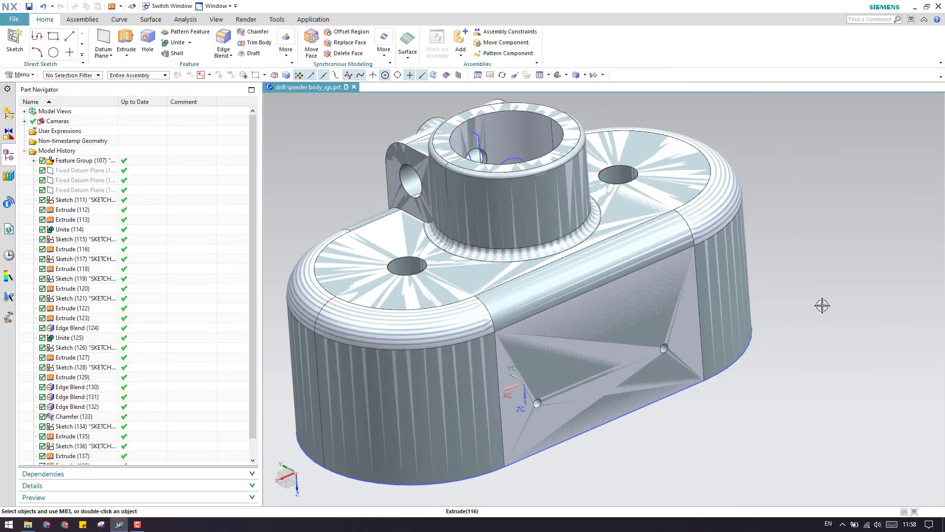
# Step: Hide everything and show only the solid bodies, so the rebuilt body is displayed alone
pyautogui.scroll(-1, 681, 428)
pyautogui.hotkey('ctrl', 'f')
pyautogui.moveTo(390, 329); pyautogui.dragTo(510, 352, button='middle')
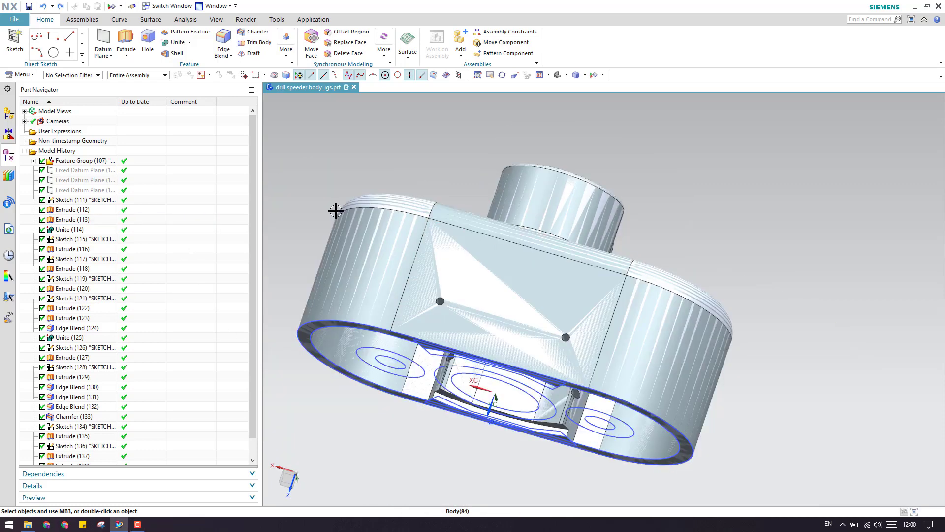
pyautogui.hotkey('ctrl', 'w')
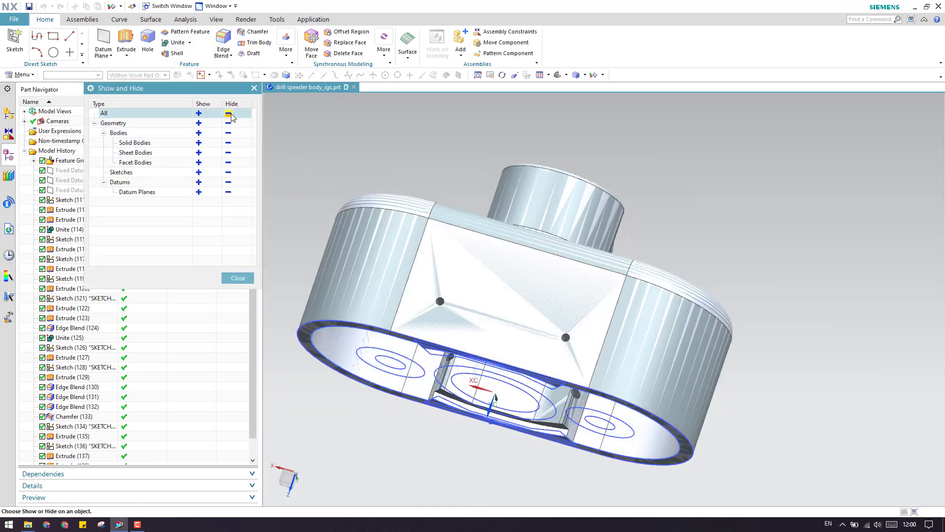
pyautogui.click(228, 142)
pyautogui.click(199, 142)
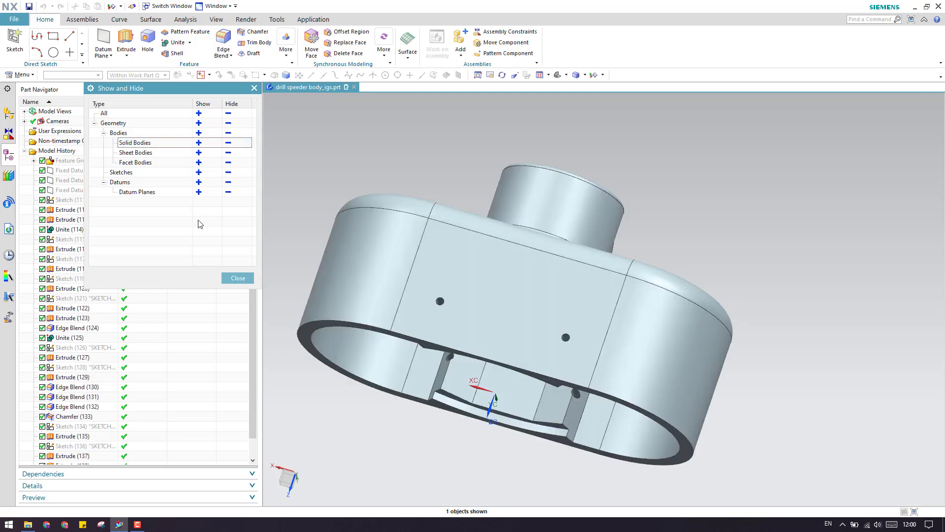
pyautogui.click(235, 278)
# Step: Show the imported model in Feature Group (107) again over the rebuilt body
pyautogui.moveTo(401, 180); pyautogui.dragTo(406, 298, button='middle')
pyautogui.scroll(2, 525, 242)
pyautogui.scroll(-5, 549, 246)
pyautogui.scroll(3, 533, 261)
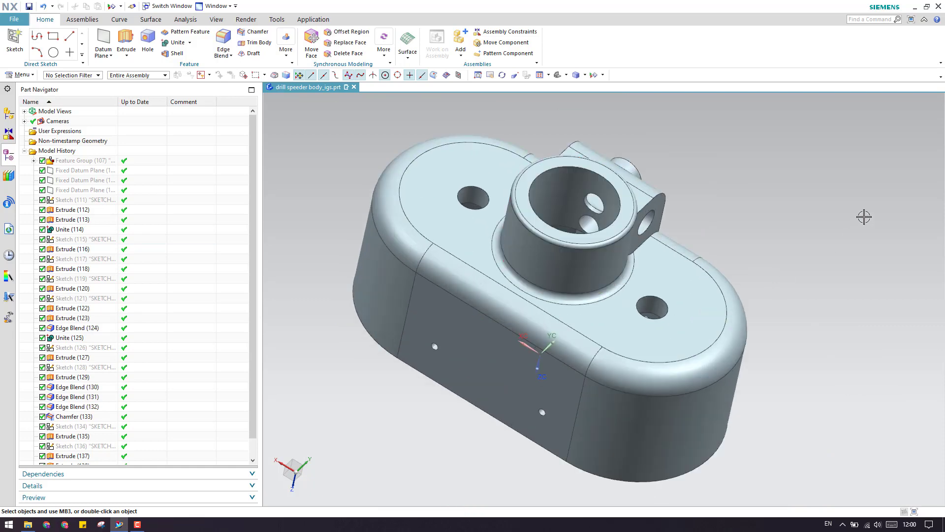
pyautogui.hotkey('ctrl', 'f')
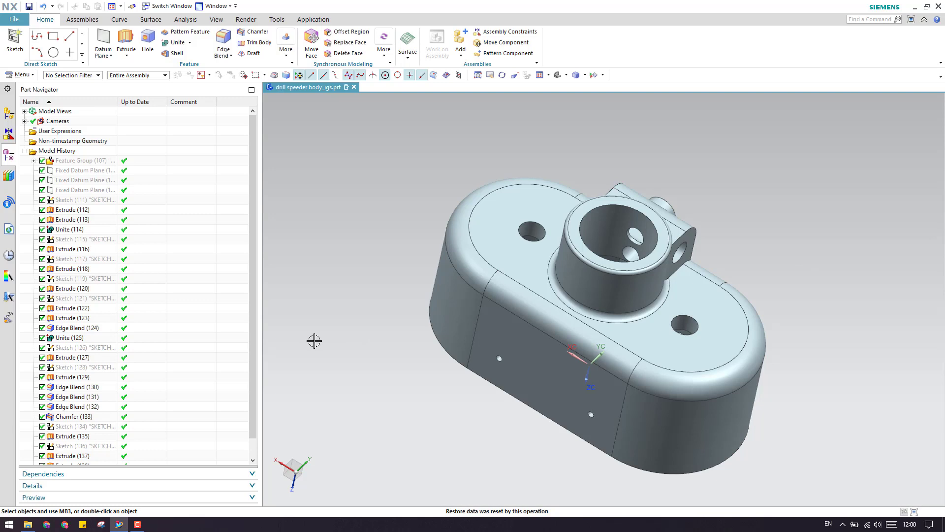
pyautogui.rightClick(100, 162)
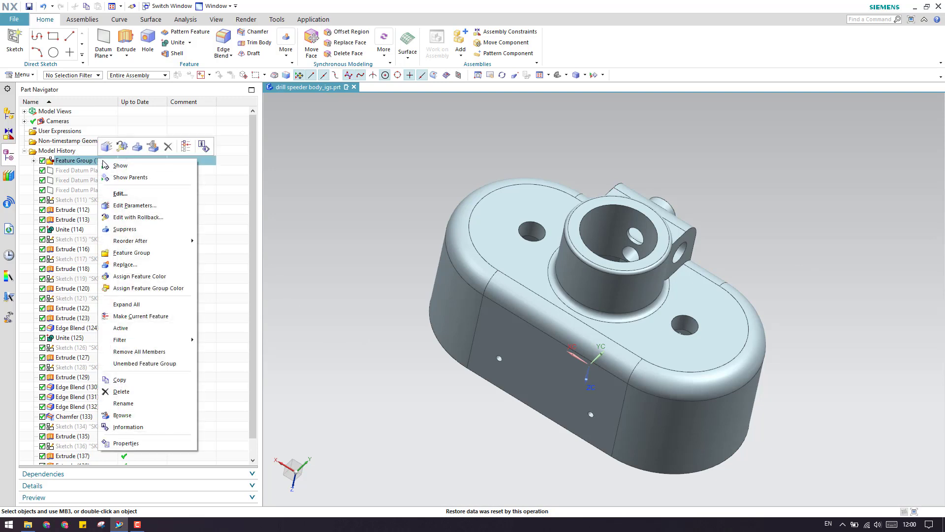
pyautogui.click(118, 166)
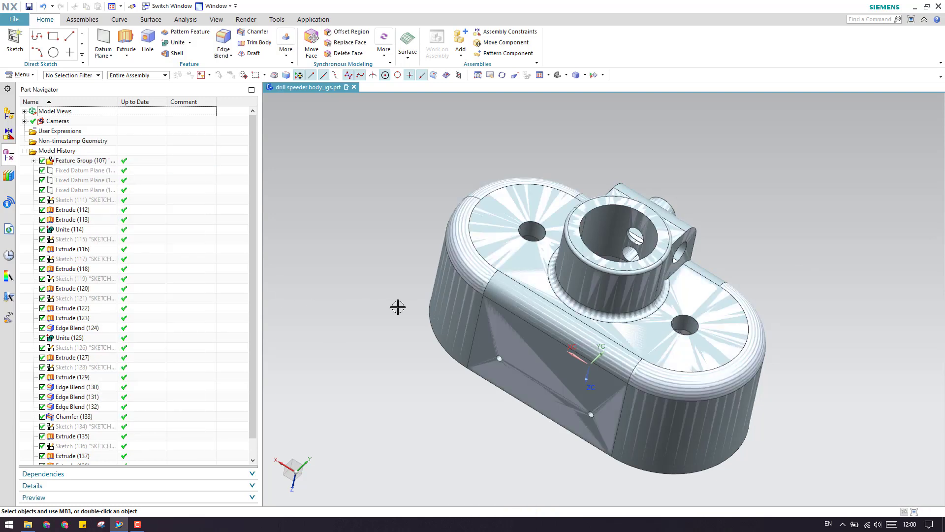